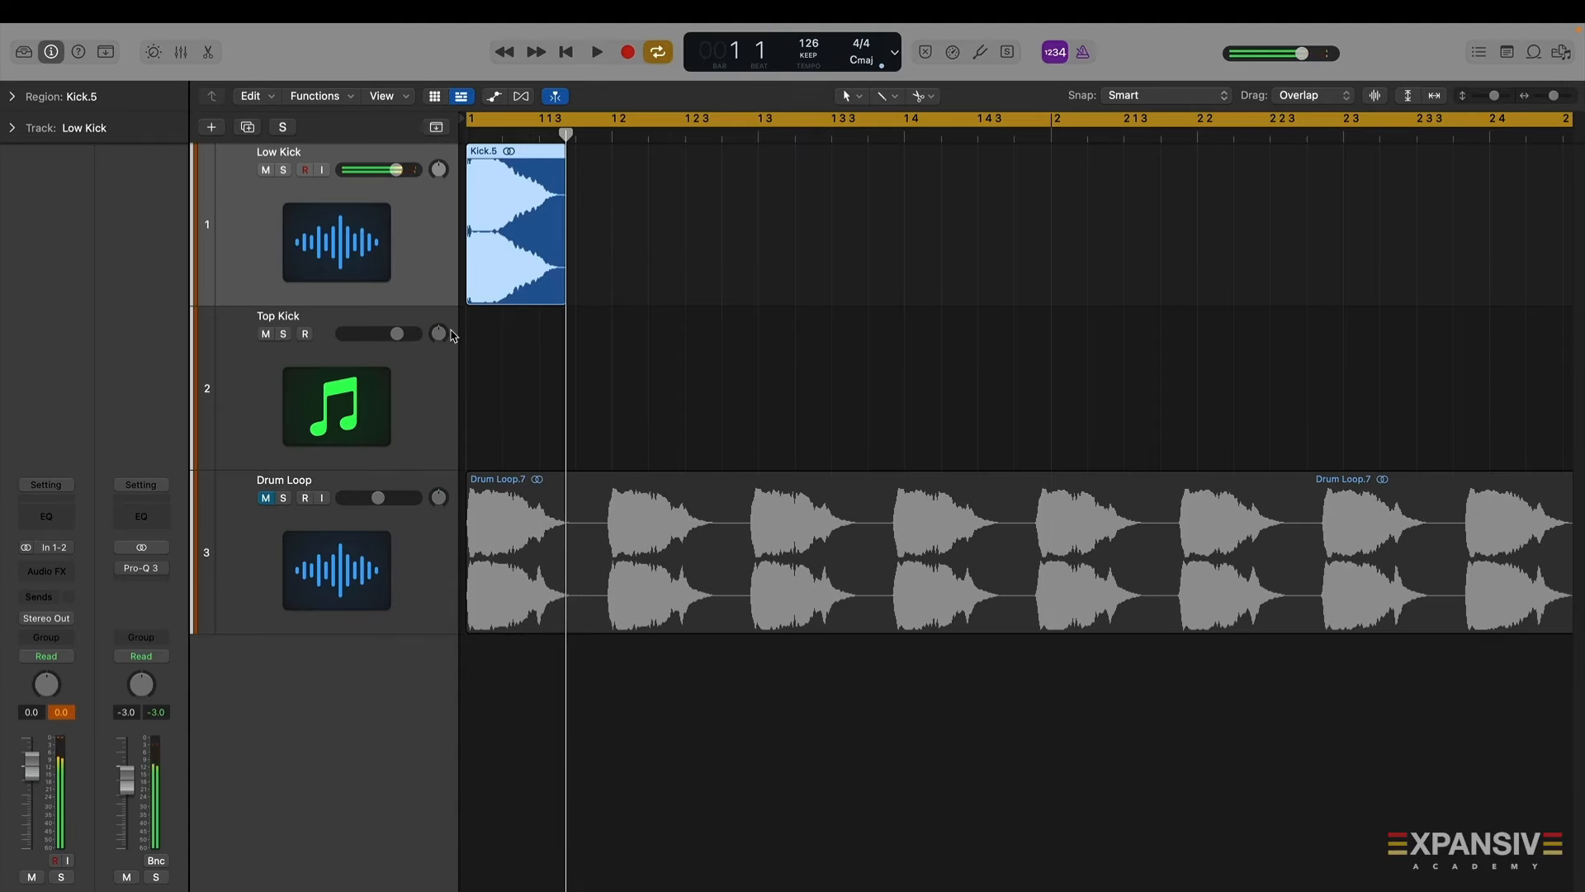
Inspect the Kick.5 region's parameters, including its fade settings
{"action": "left_click", "coordinate": [24, 135]}
{"action": "left_click", "coordinate": [18, 133]}
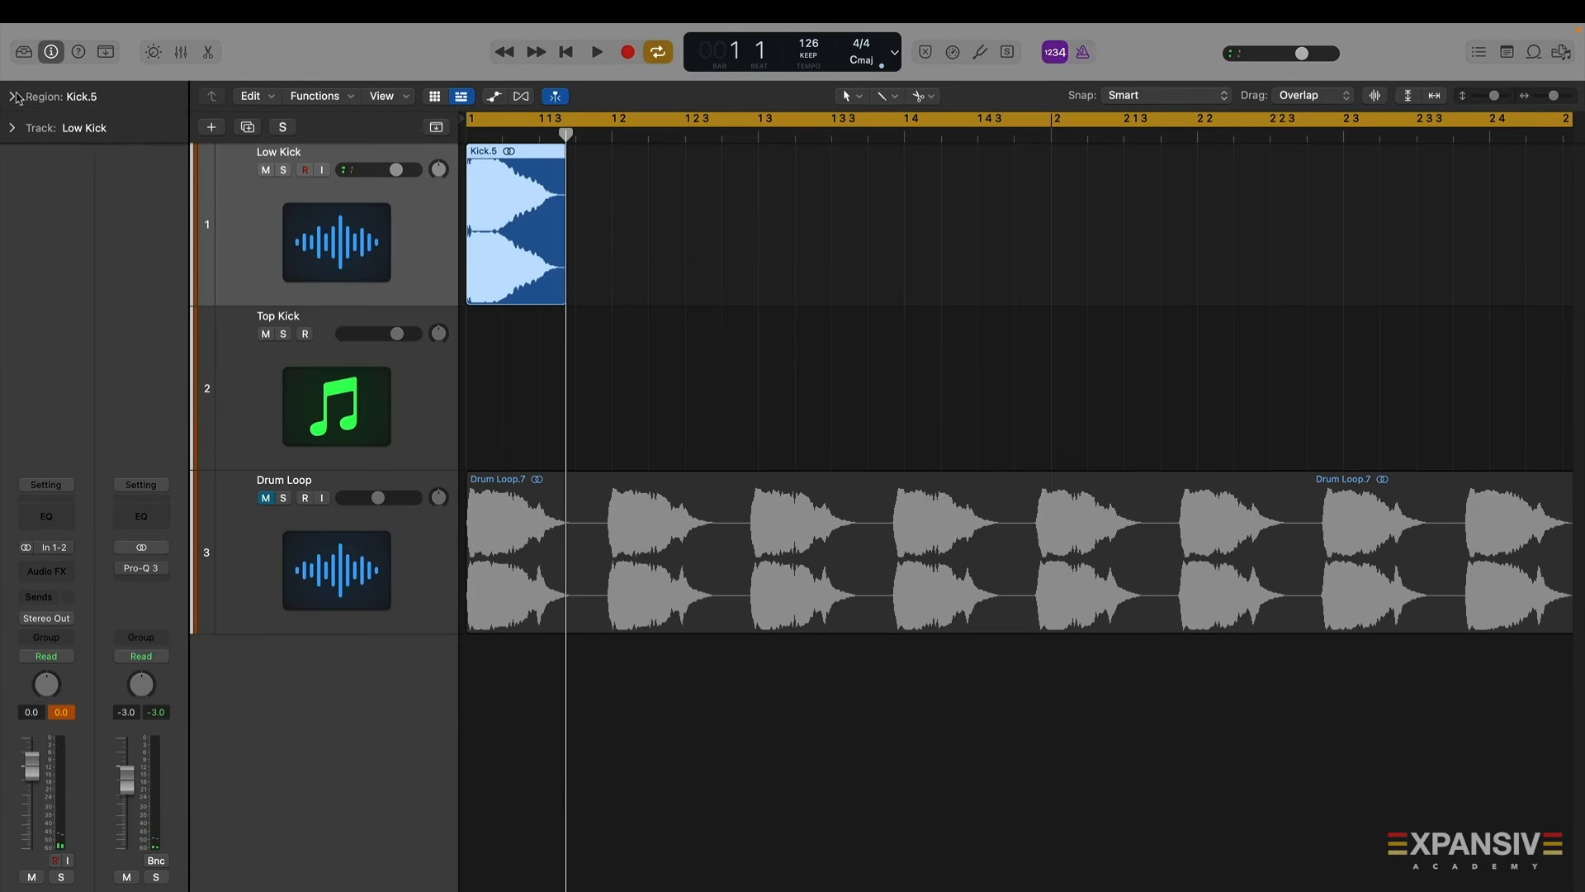
{"action": "left_click", "coordinate": [13, 96]}
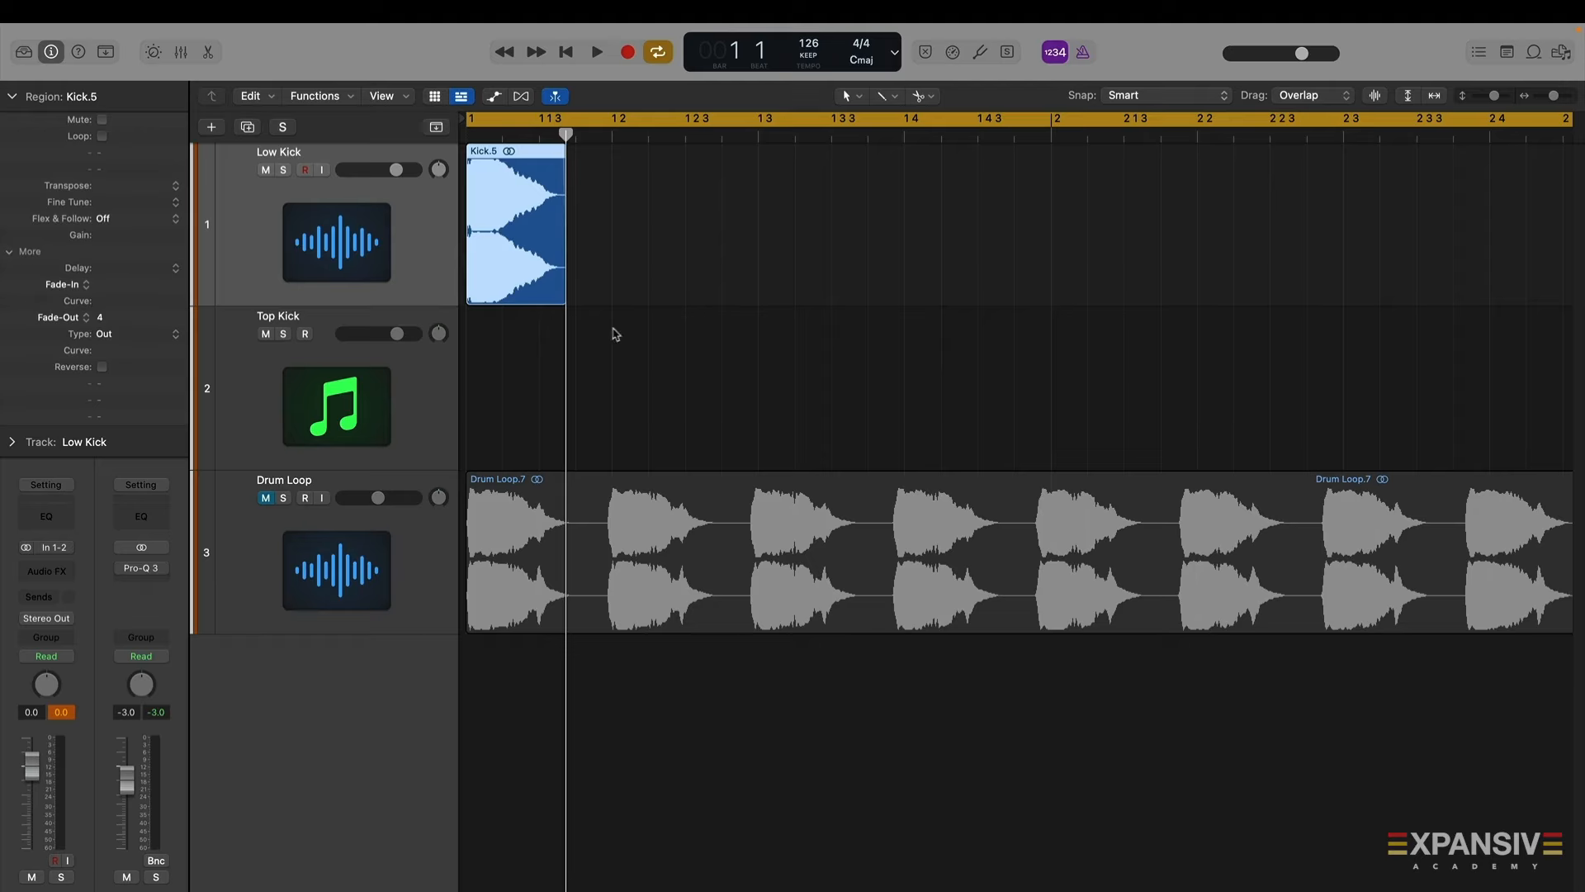
{"action": "left_click", "coordinate": [553, 334]}
{"action": "left_click", "coordinate": [13, 98]}
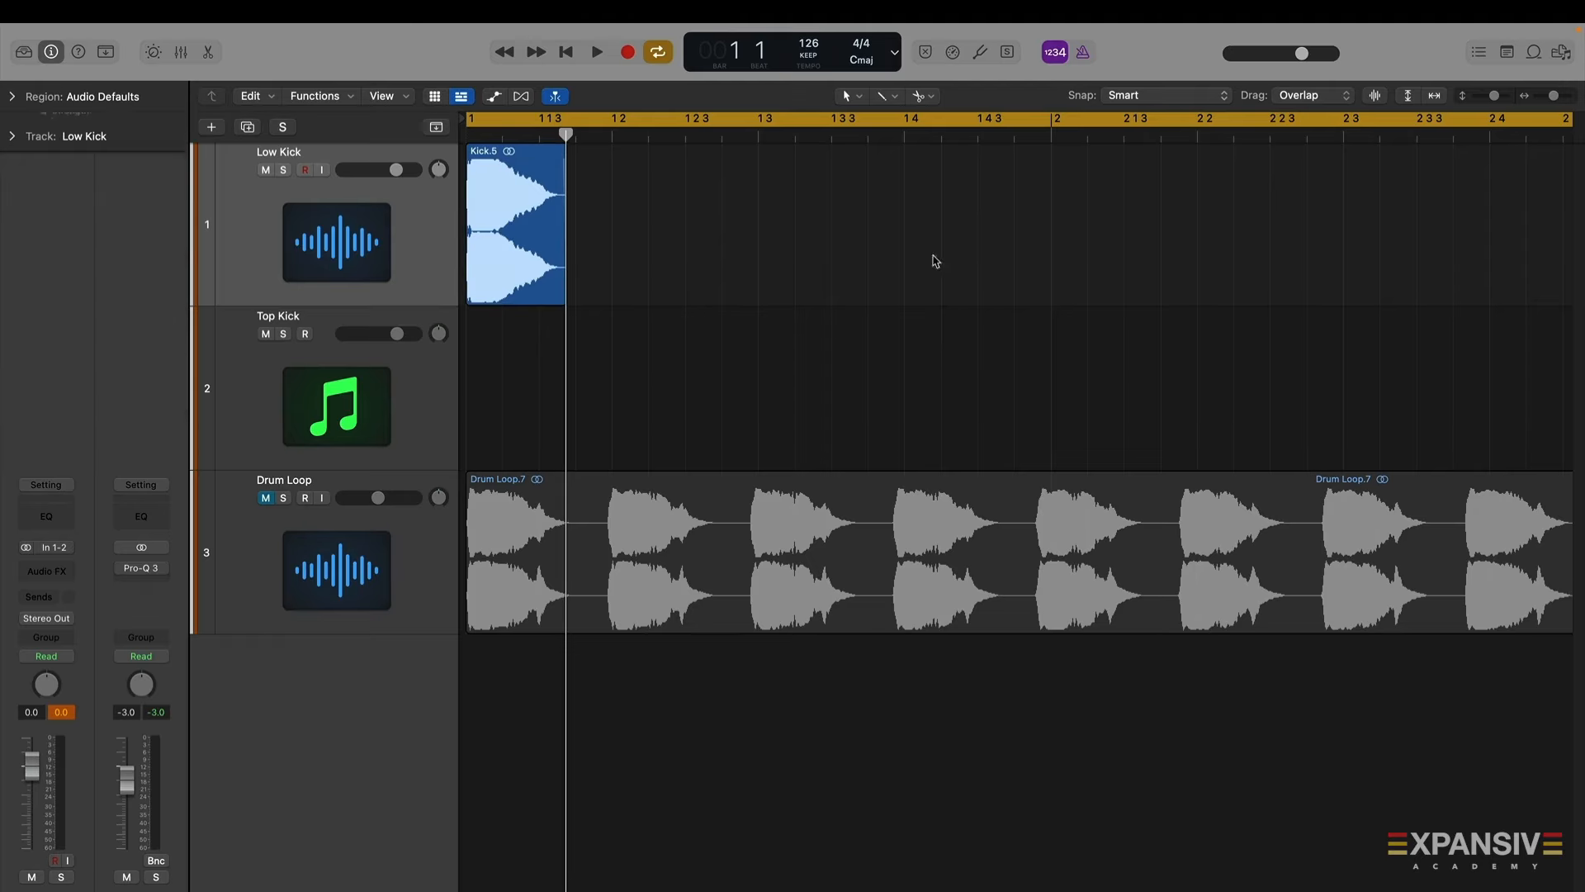
Set a one-beat cycle range over the start of the kick region and play it back
{"action": "key", "text": "space"}
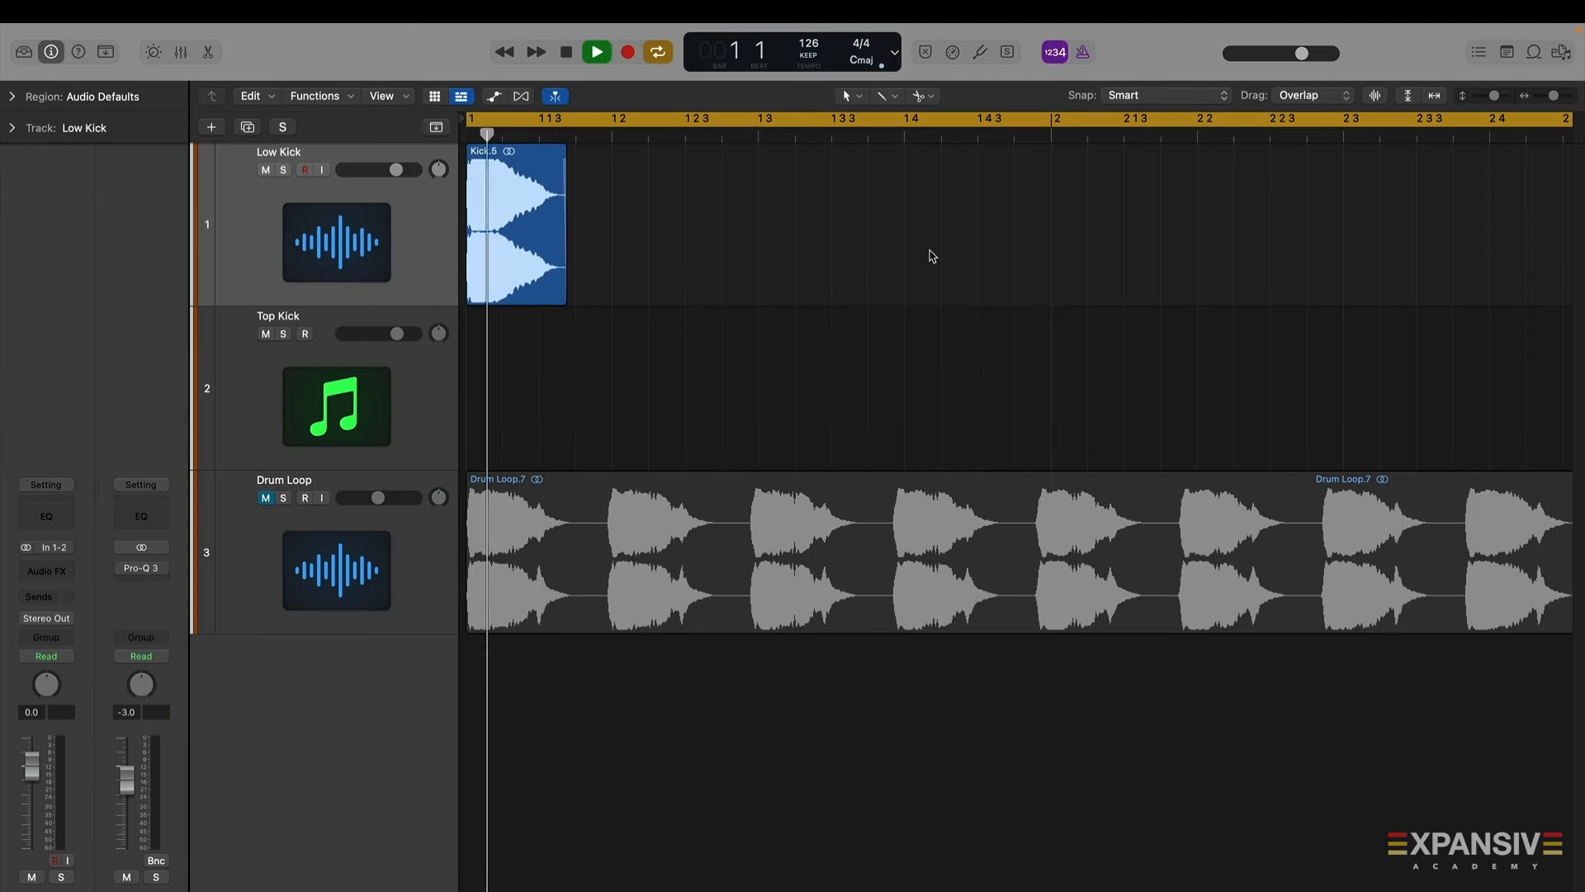
{"action": "left_click", "coordinate": [474, 121]}
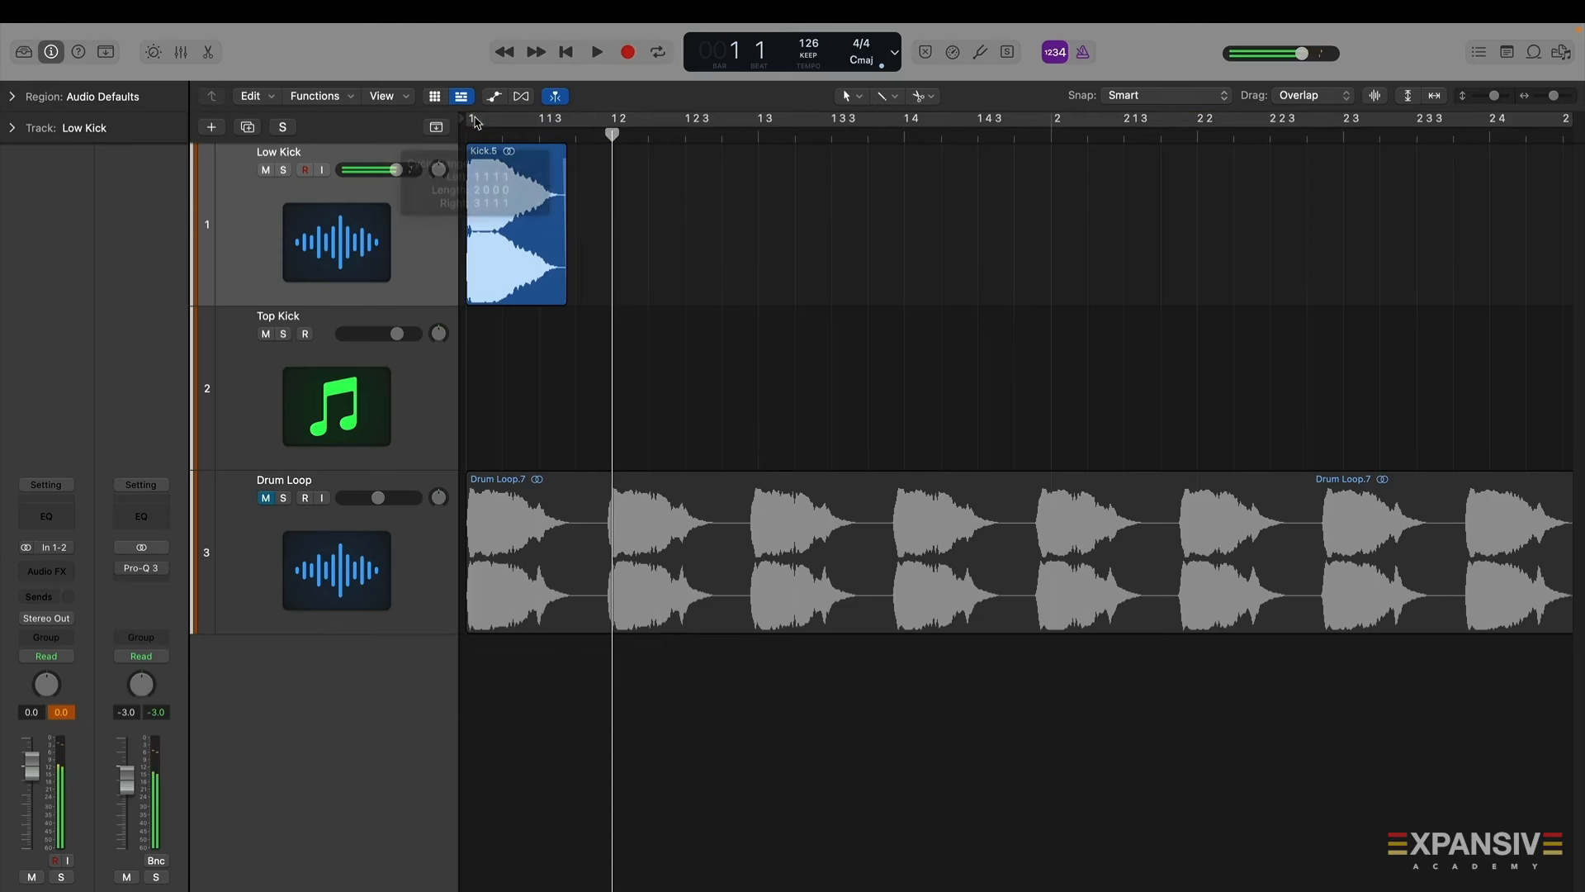
{"action": "left_click_drag", "start_coordinate": [473, 121], "coordinate": [615, 198]}
{"action": "key", "text": "space"}
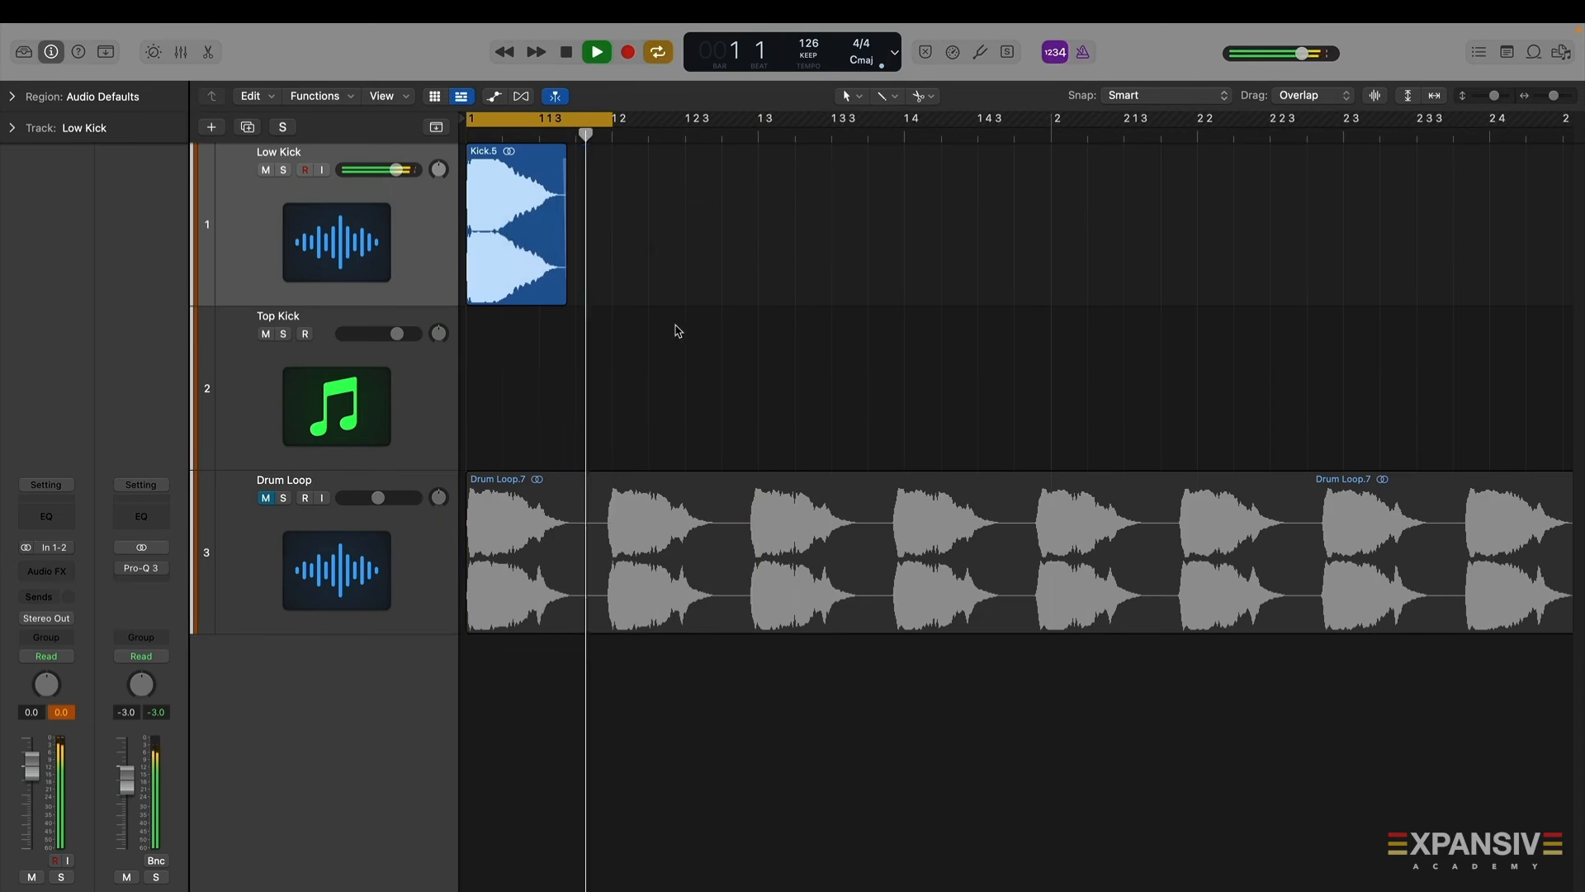
{"action": "key", "text": "space"}
{"action": "left_click", "coordinate": [446, 236]}
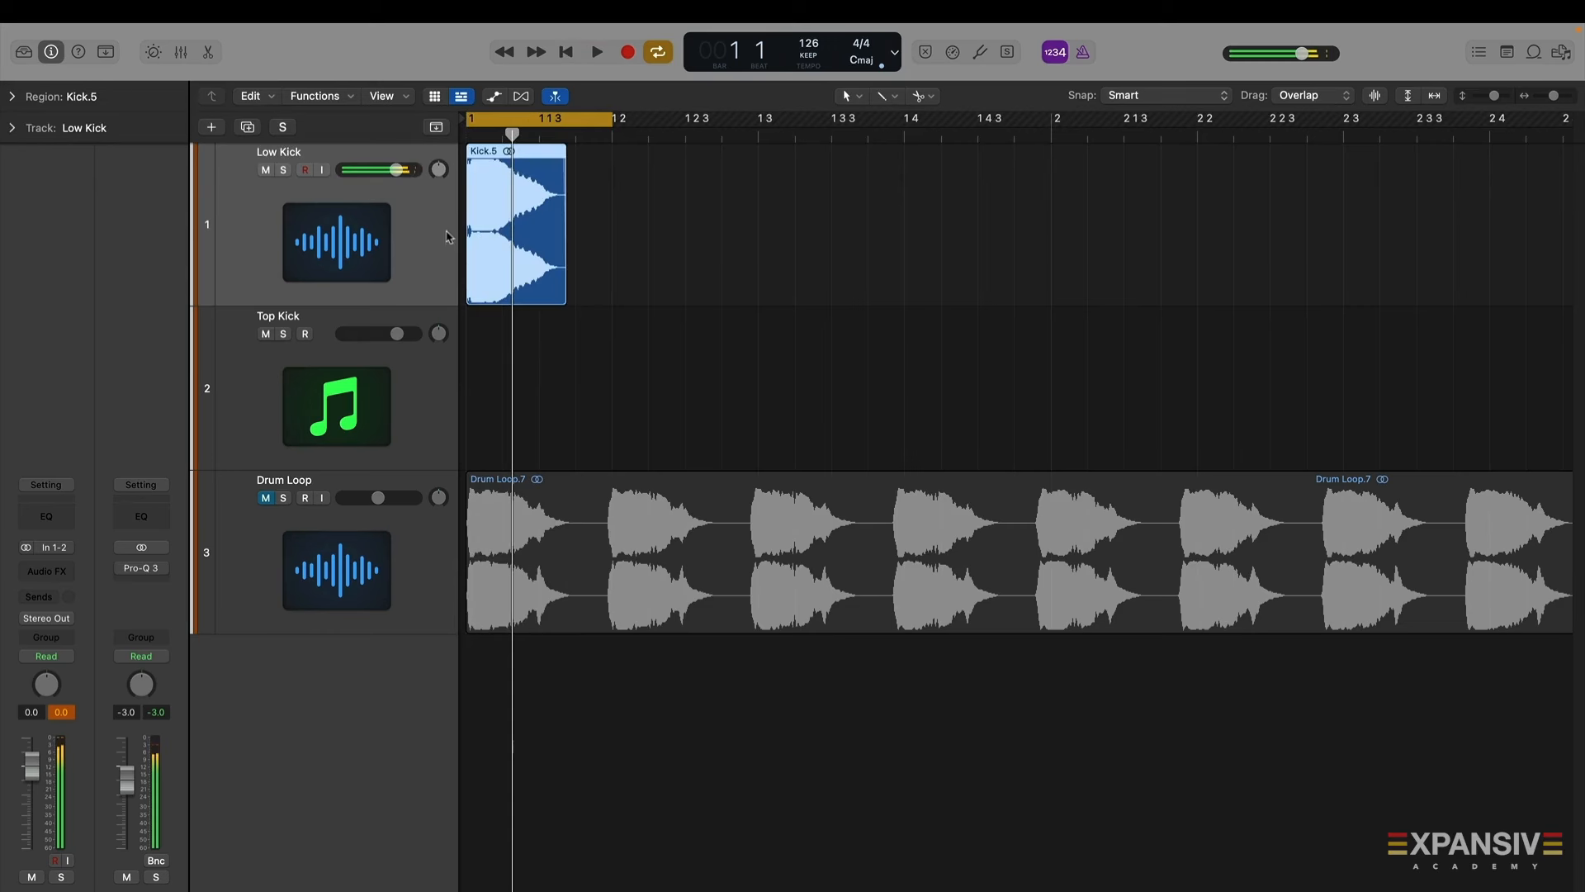
Open a Channel EQ on the Low Kick track and disable its low-cut band
{"action": "left_click", "coordinate": [55, 529]}
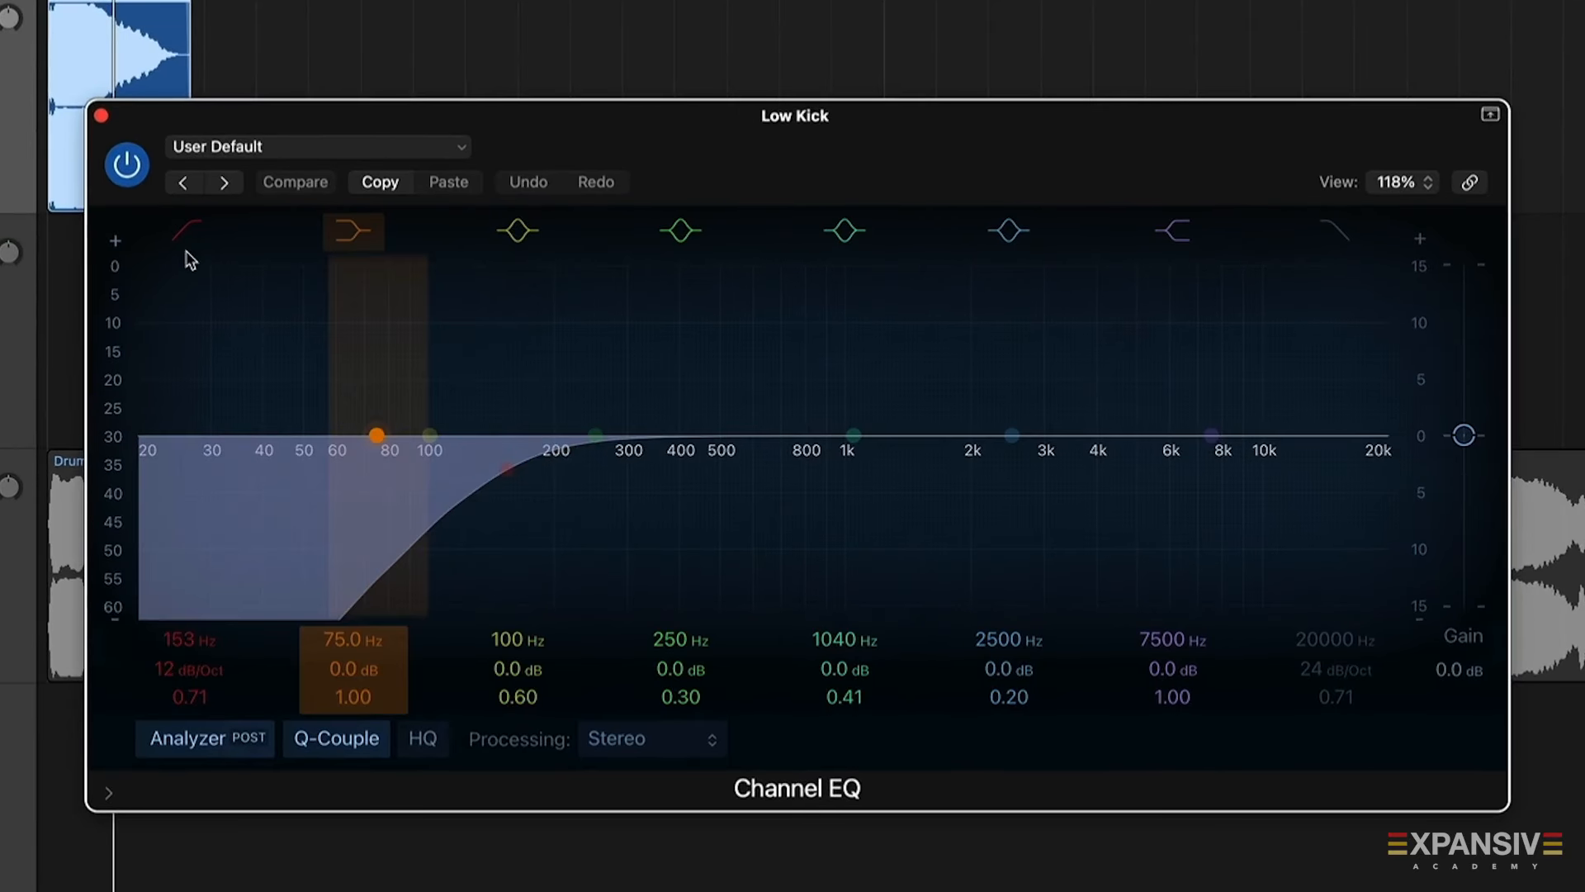
{"action": "left_click", "coordinate": [189, 232]}
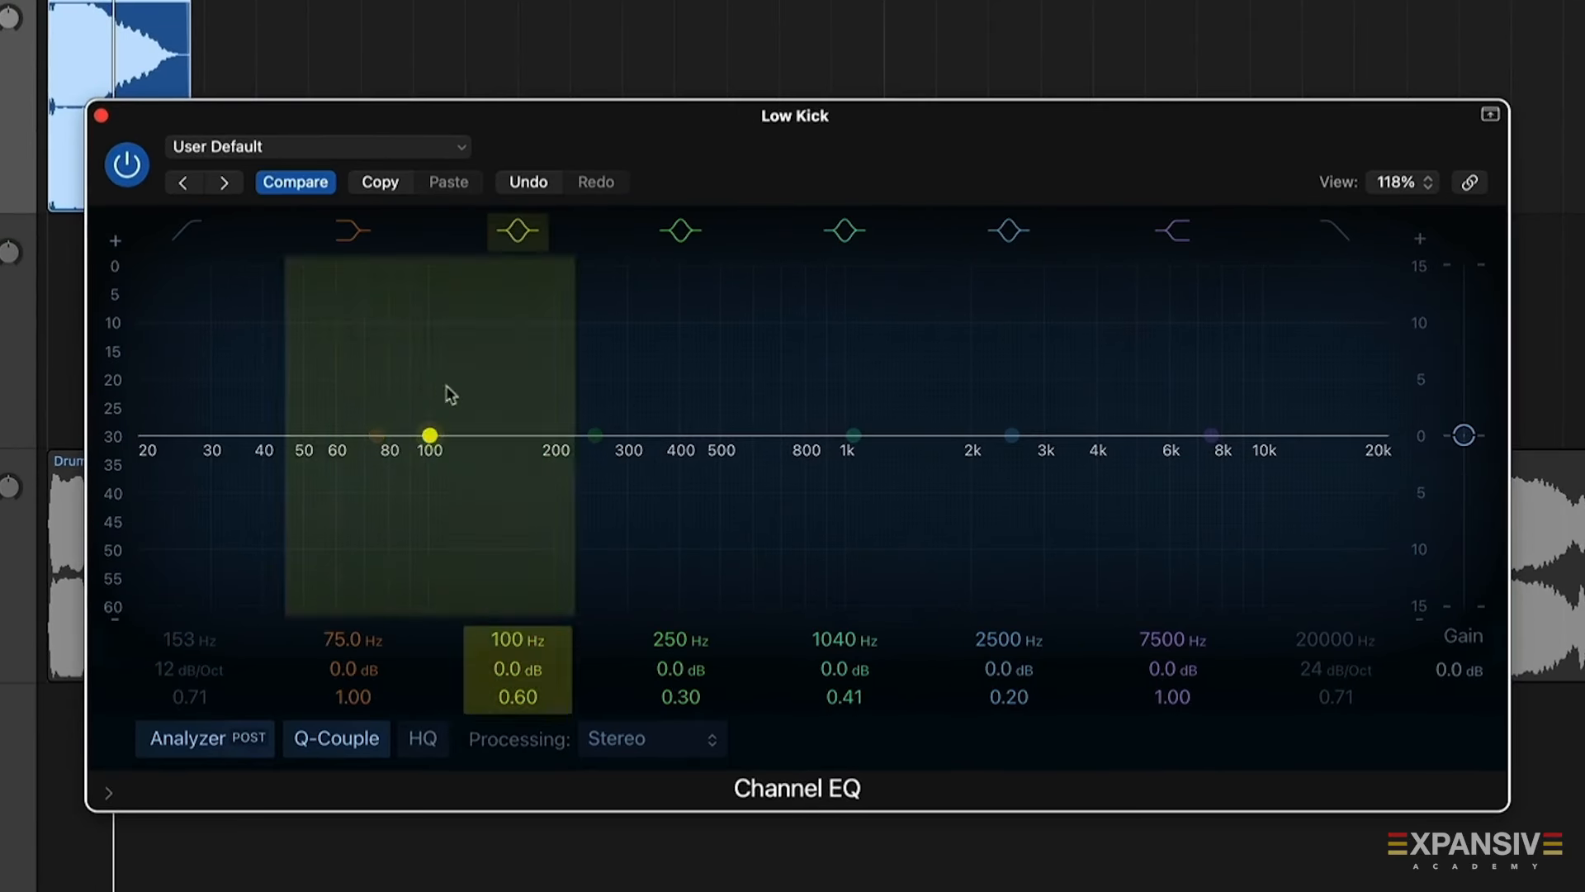
{"action": "key", "text": "space"}
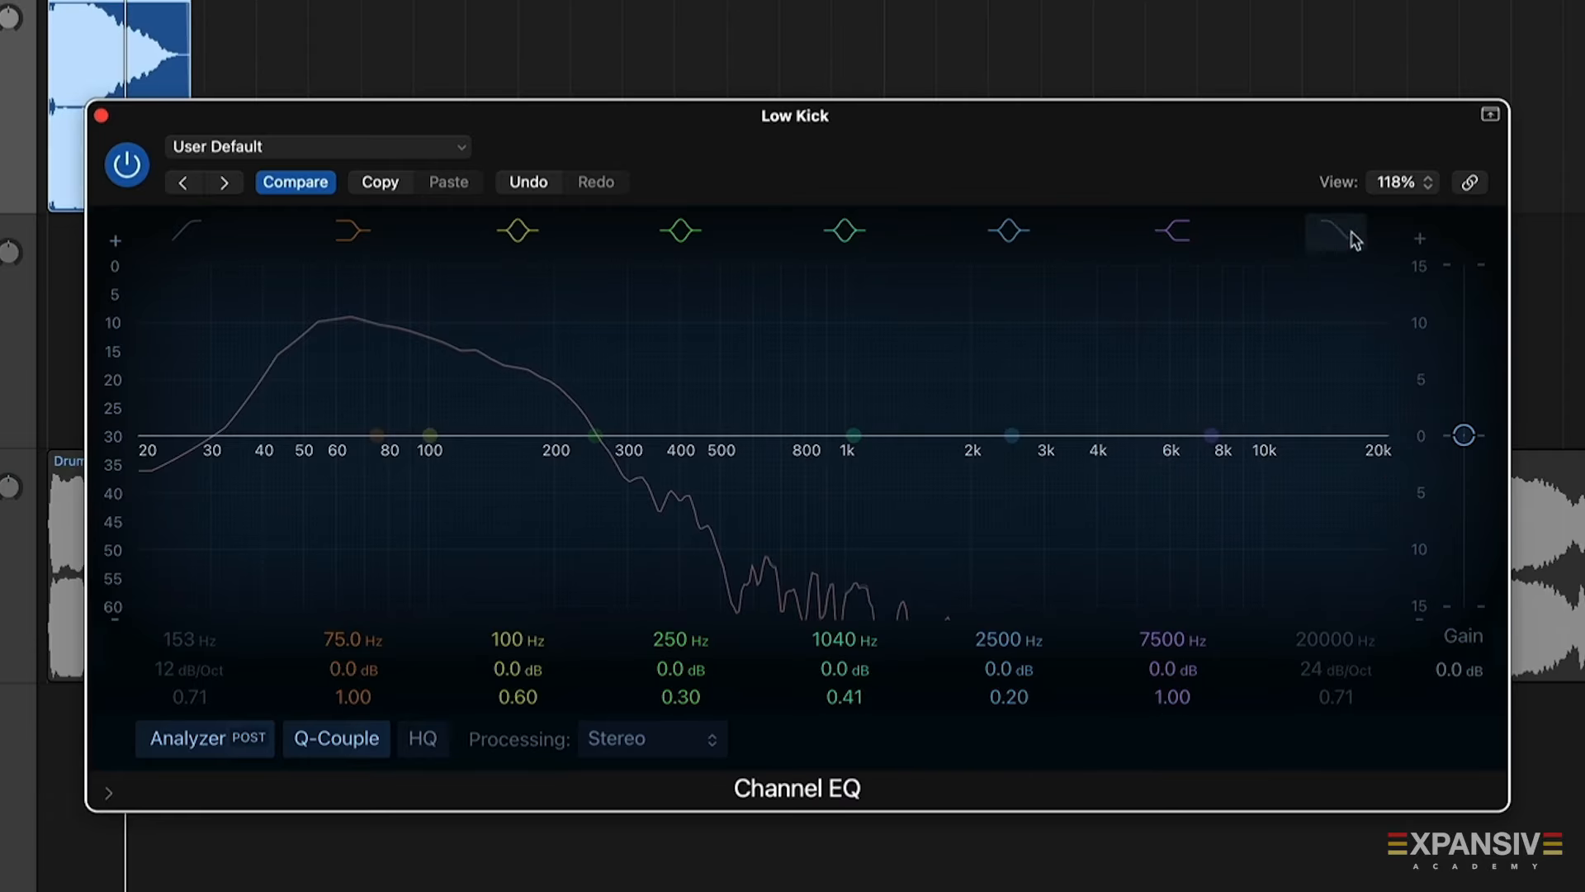
Enable the Low Kick EQ's high-cut band at 360 Hz and close the plugin window
{"action": "left_click", "coordinate": [1341, 234]}
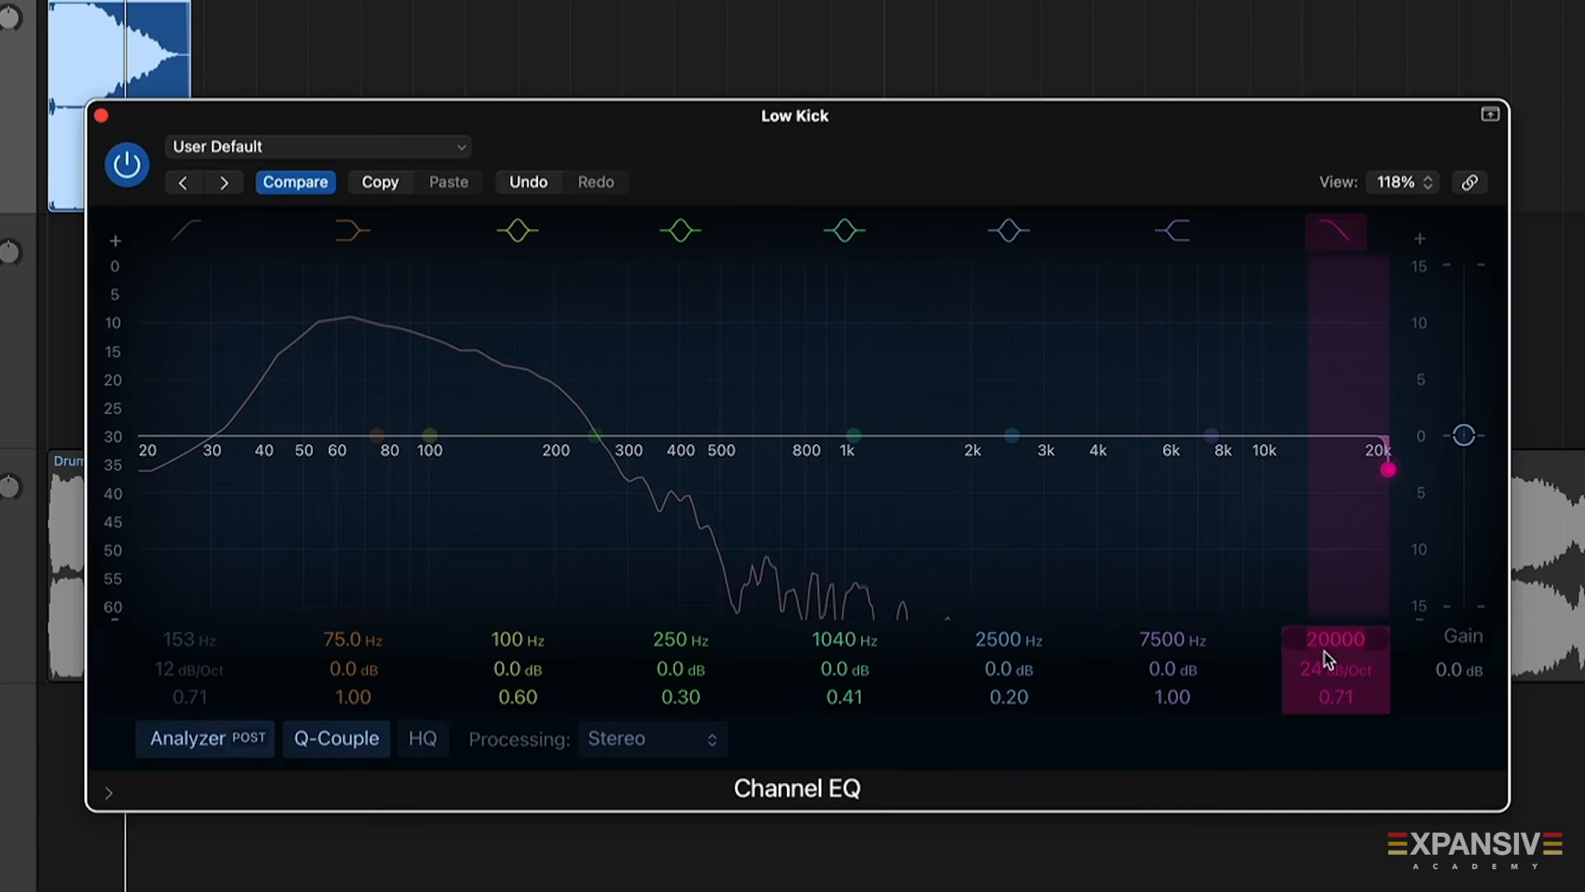
{"action": "key", "text": "Return"}
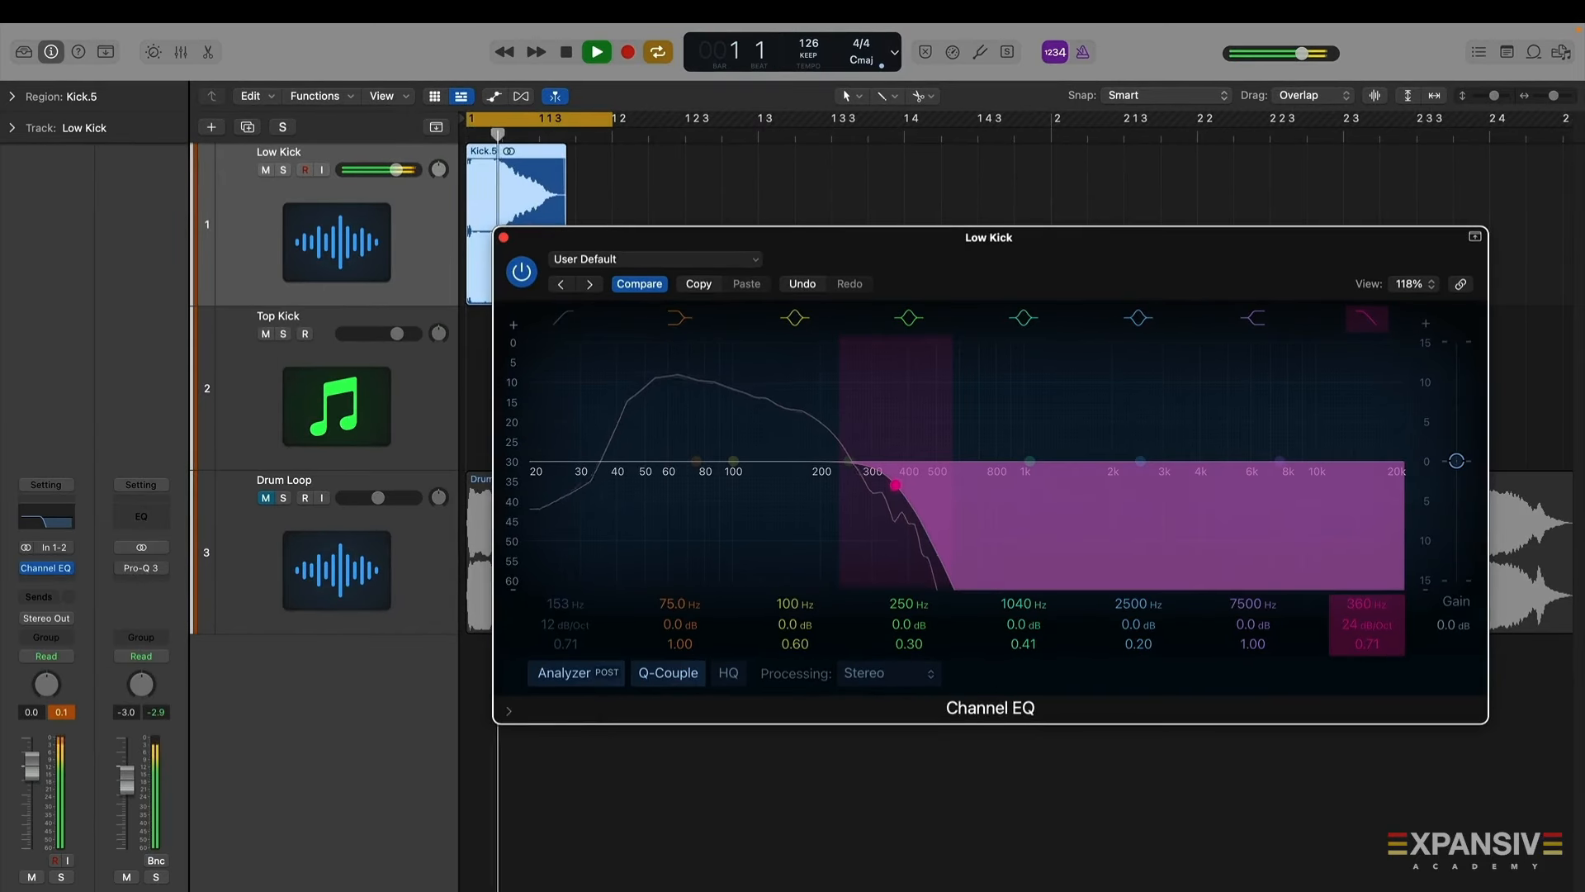
{"action": "key", "text": "space"}
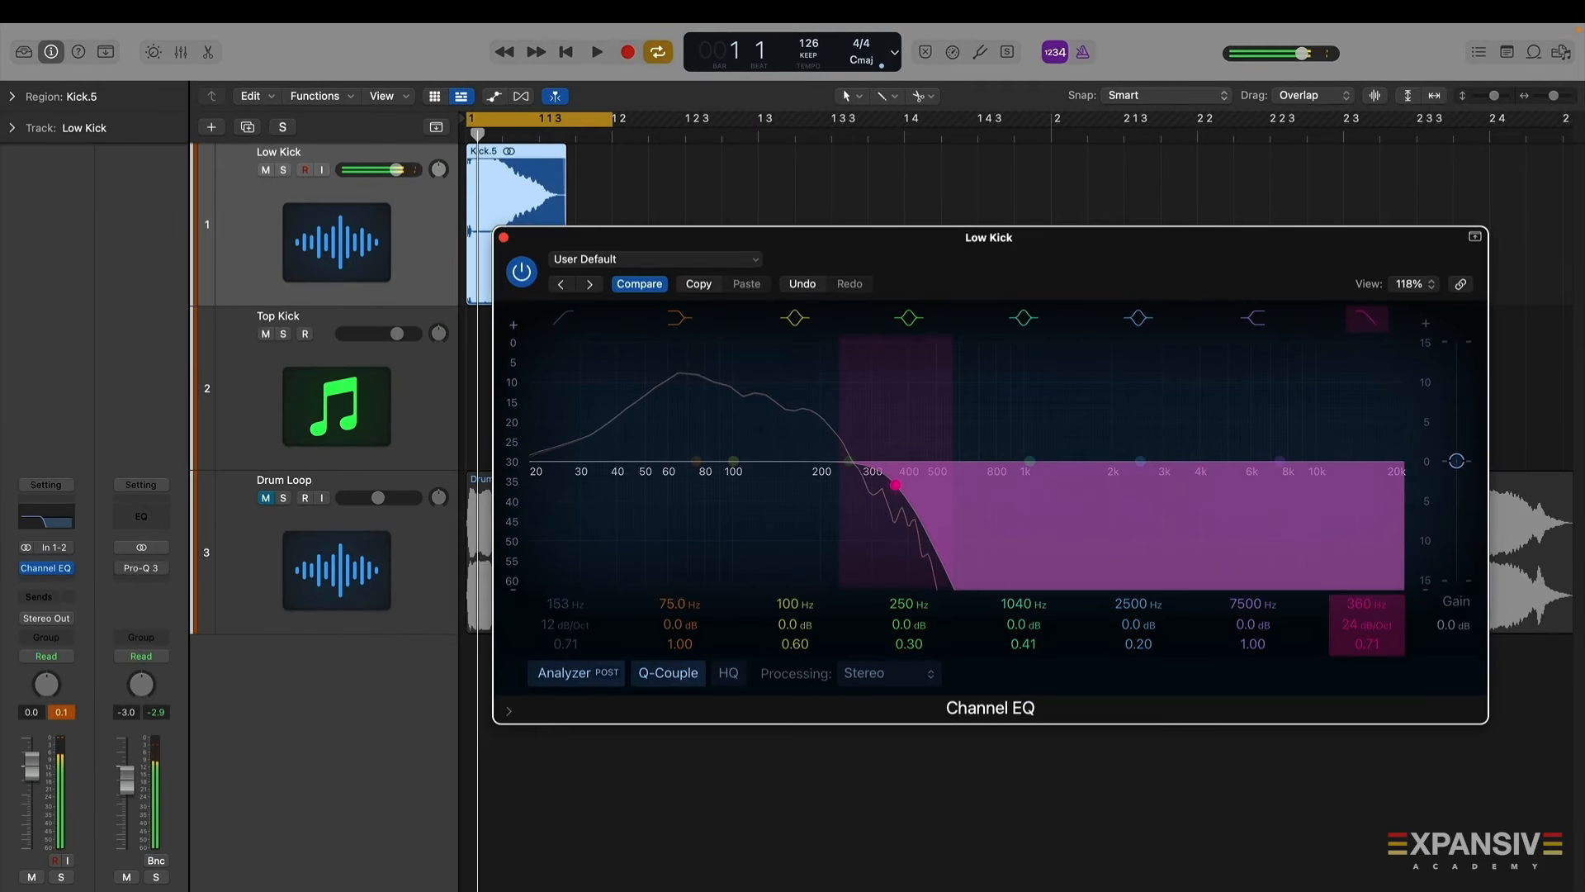
{"action": "left_click", "coordinate": [502, 238]}
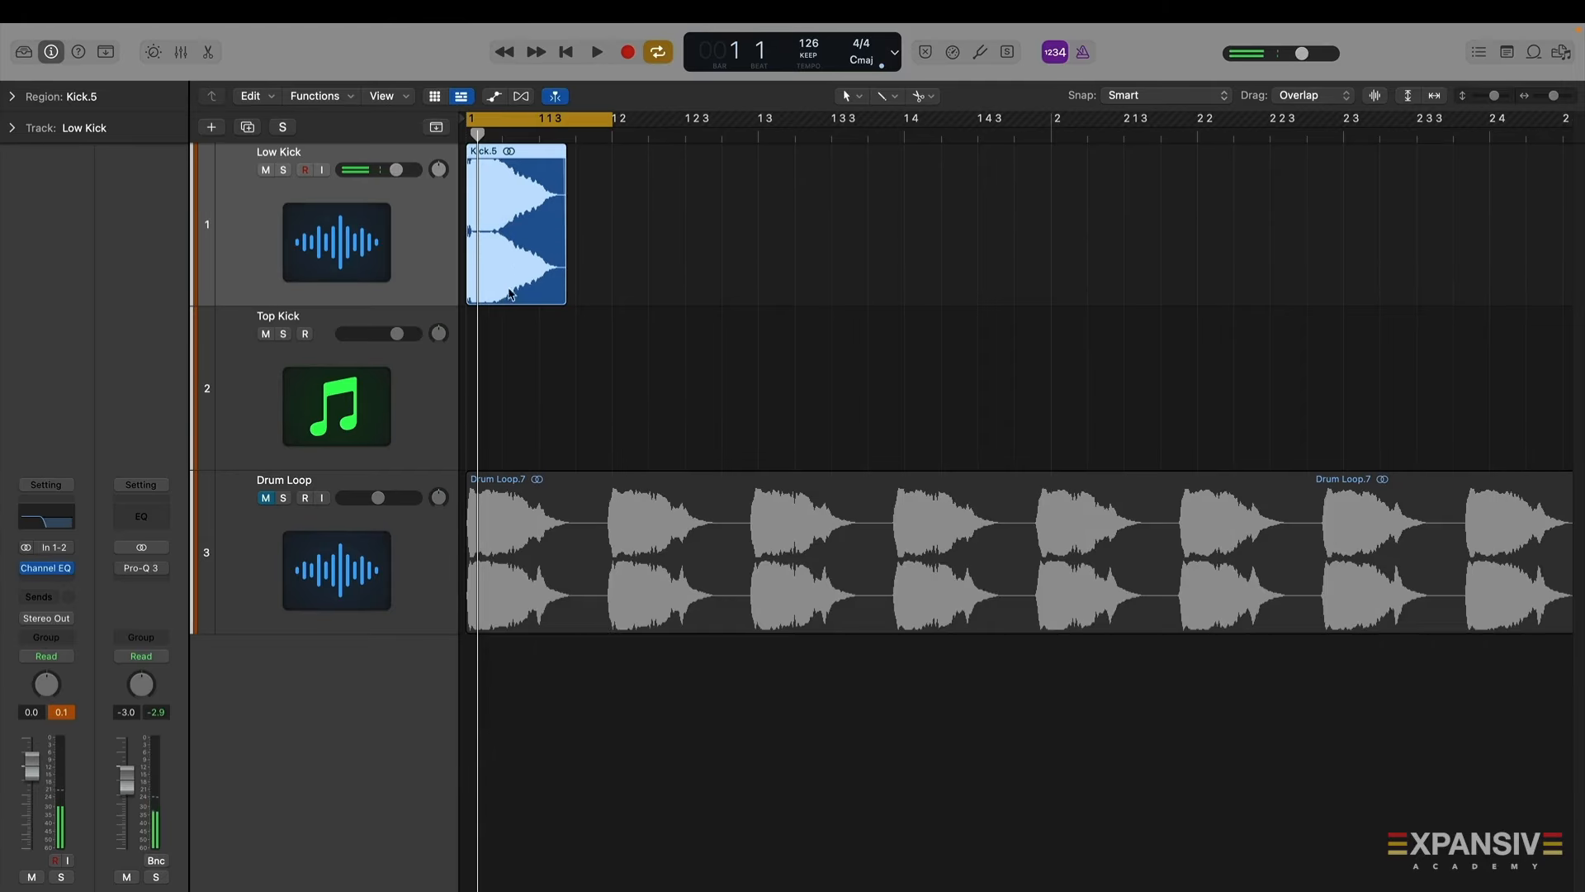
Create a MIDI region on the Top Kick track containing one C3 note lasting one beat, and play it
{"action": "double_click", "coordinate": [508, 364]}
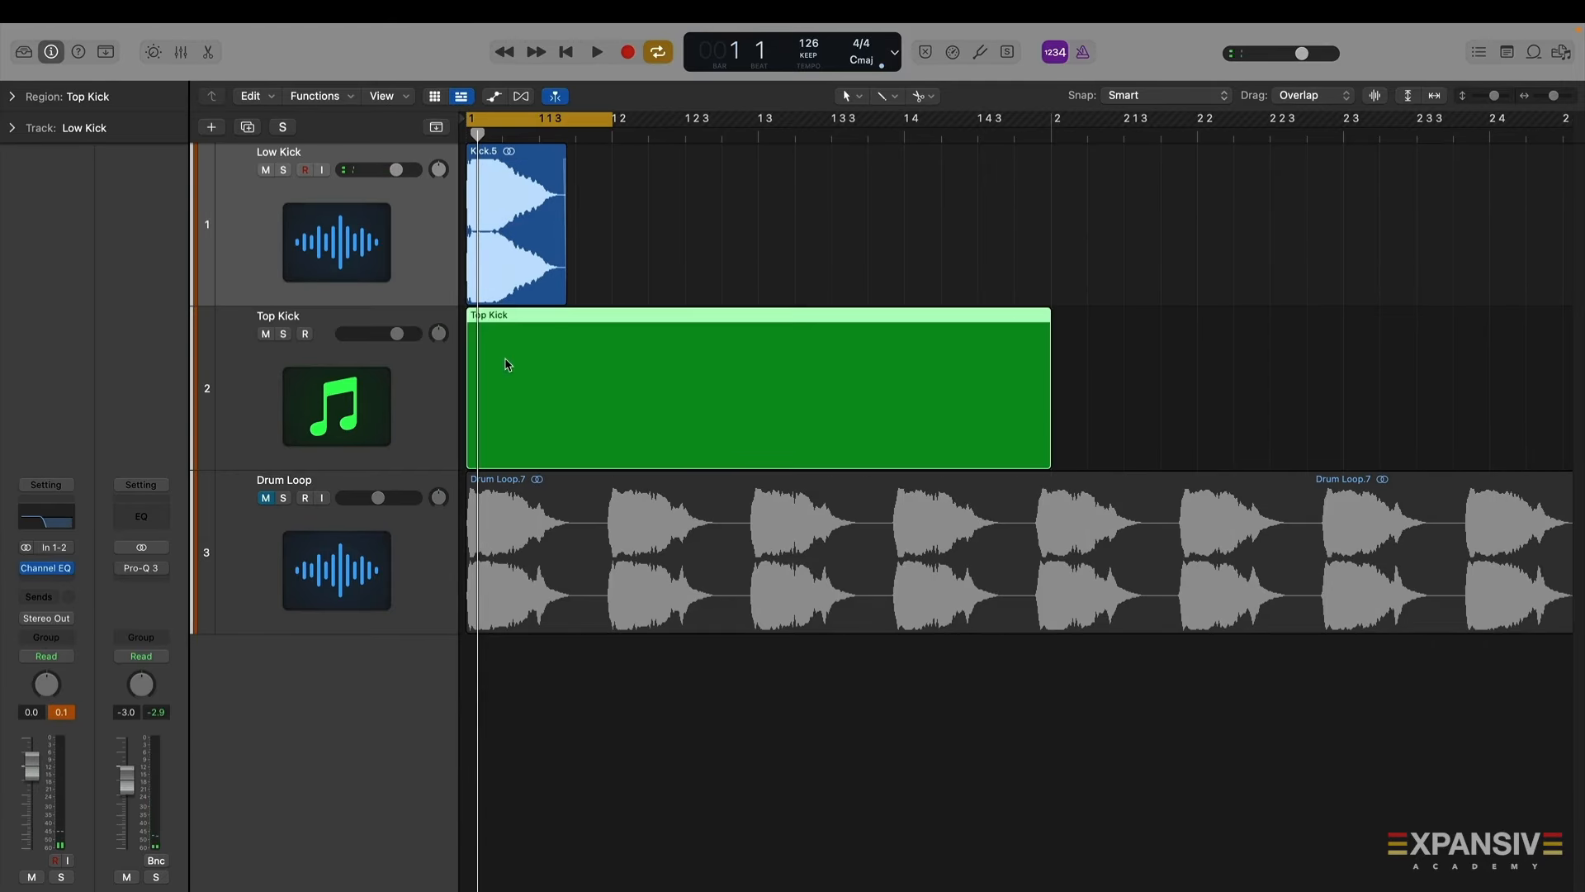
{"action": "double_click", "coordinate": [551, 414]}
{"action": "left_click", "coordinate": [476, 742]}
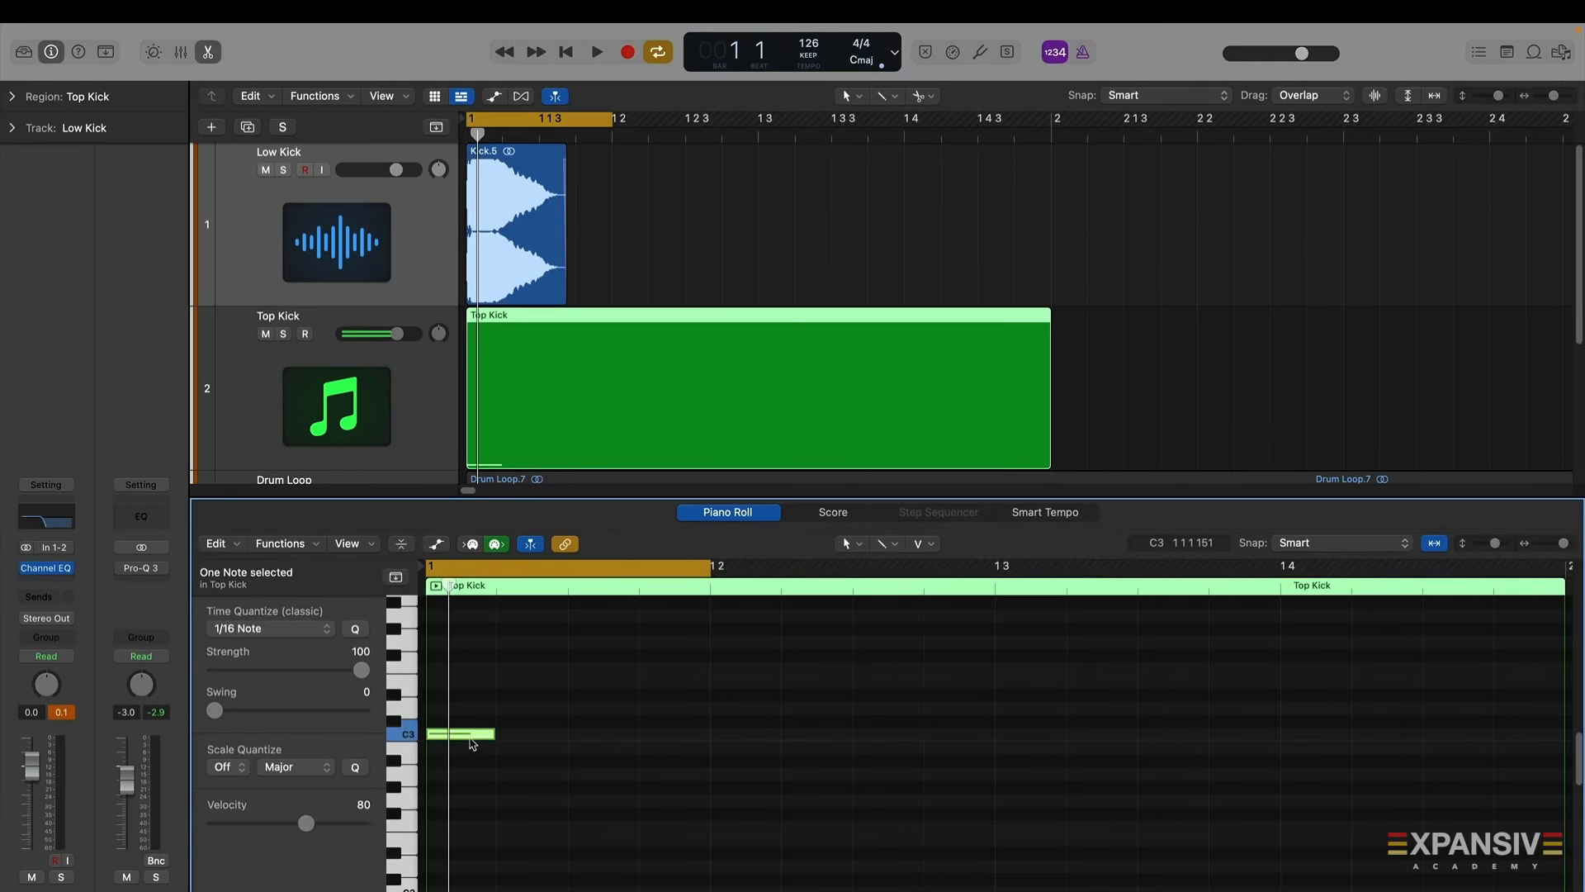
{"action": "left_click_drag", "start_coordinate": [495, 735], "coordinate": [708, 737]}
{"action": "key", "text": "space"}
{"action": "key", "text": "space"}
Open the Top Kick's Kontakt instrument, solo the Top Kick track, and switch Kontakt to edit mode
{"action": "left_click", "coordinate": [293, 420]}
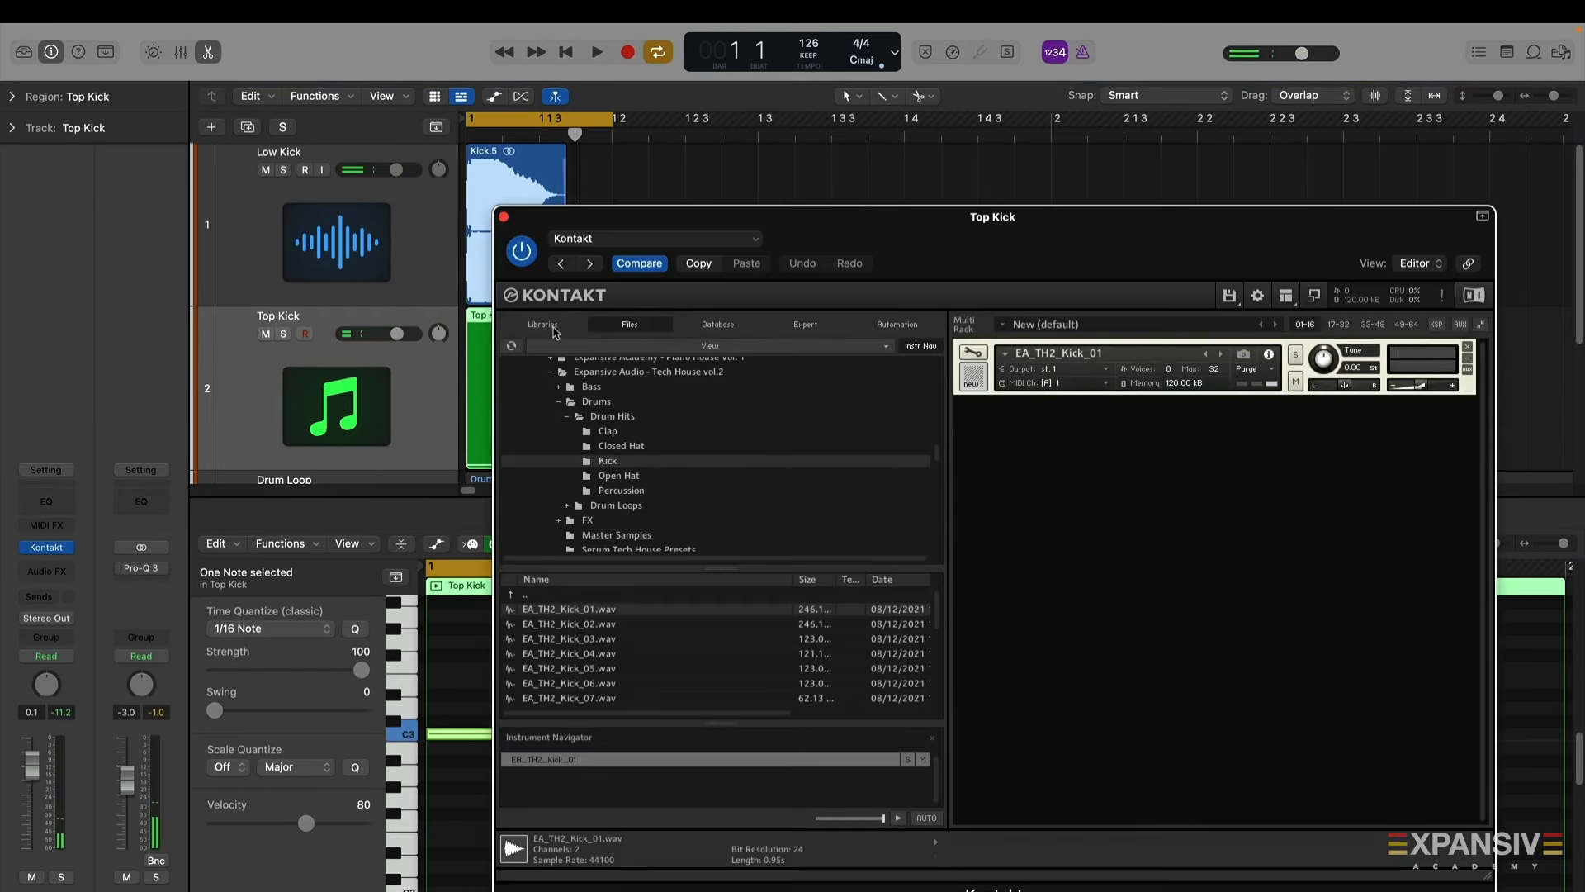
{"action": "left_click", "coordinate": [283, 333]}
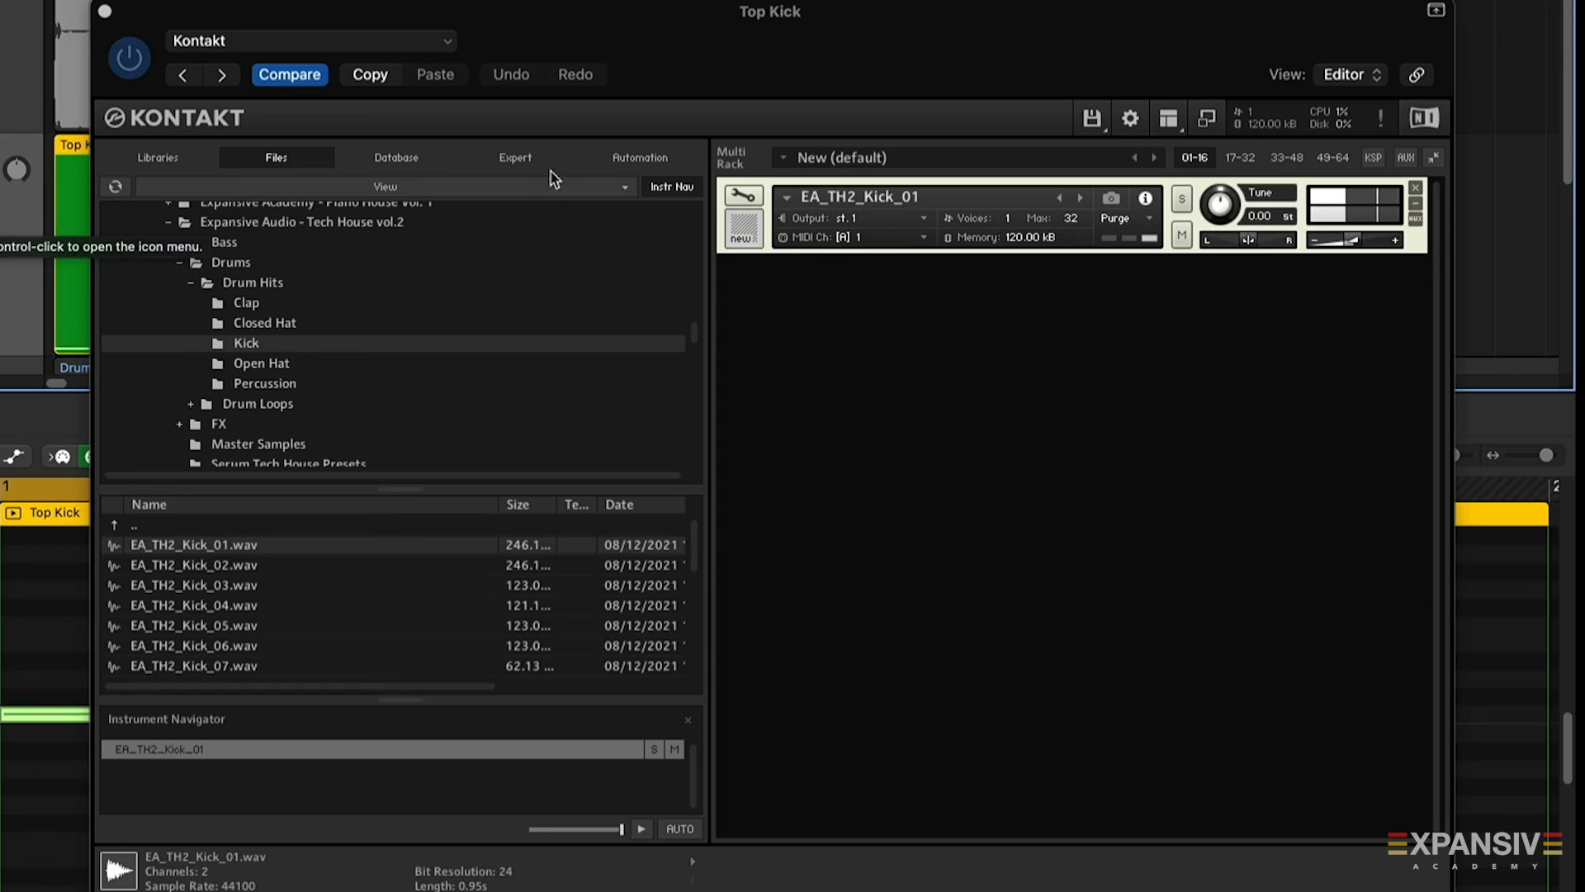
{"action": "left_click", "coordinate": [747, 196]}
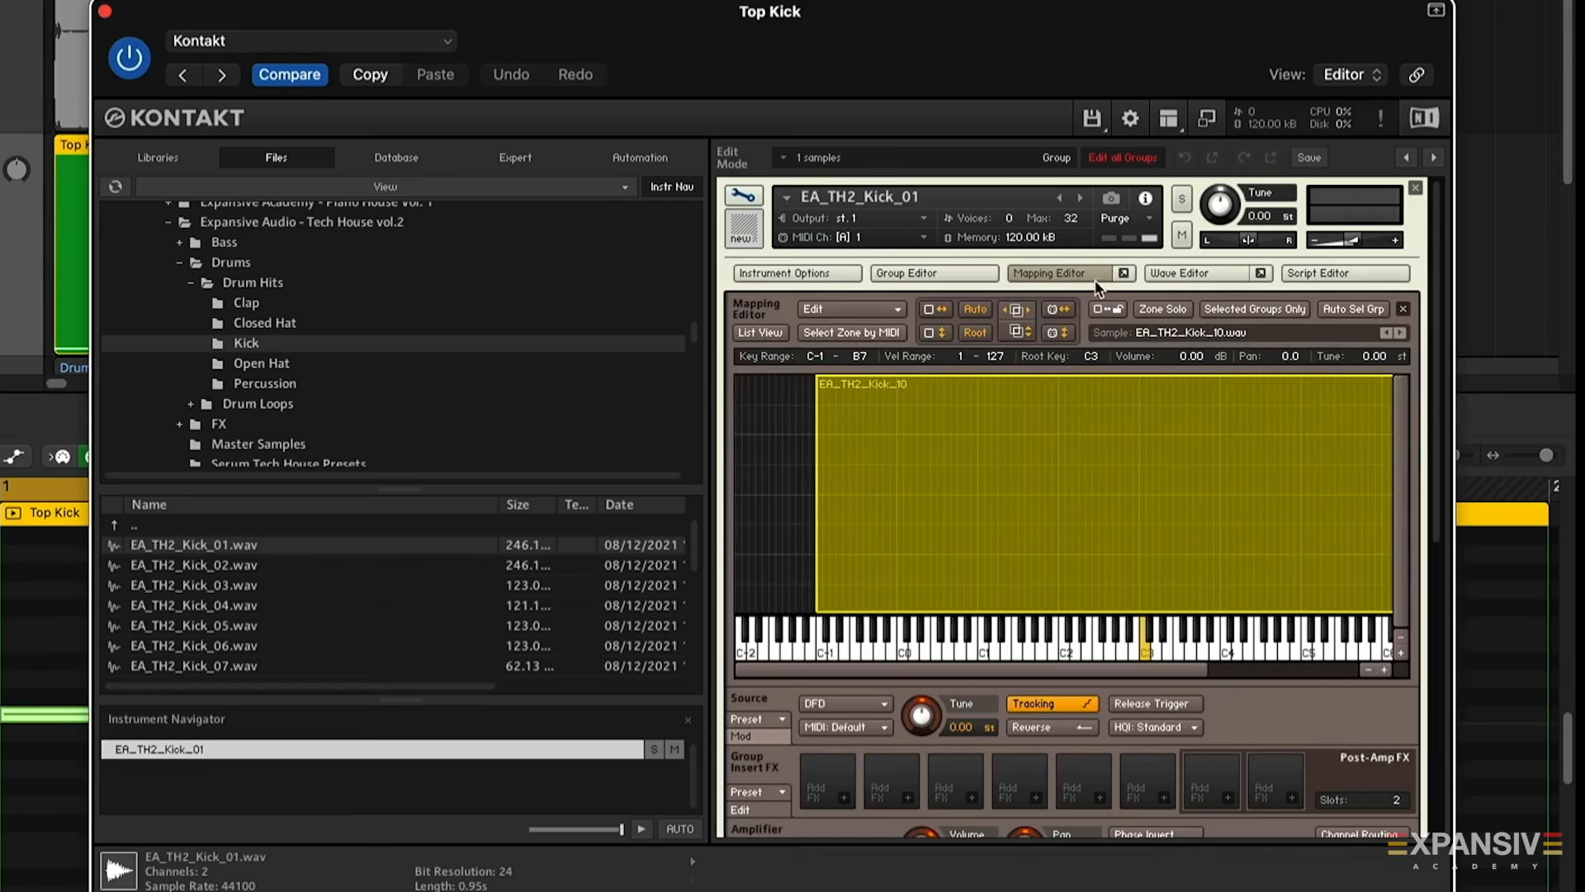
Cycle through the kick samples assigned to the Kontakt zone
{"action": "left_click", "coordinate": [1389, 333]}
{"action": "left_click", "coordinate": [1387, 331]}
{"action": "left_click", "coordinate": [1387, 331]}
{"action": "left_click", "coordinate": [1389, 330]}
{"action": "left_click", "coordinate": [1388, 330]}
{"action": "left_click", "coordinate": [1389, 330]}
{"action": "left_click", "coordinate": [1388, 331]}
{"action": "left_click", "coordinate": [1388, 331]}
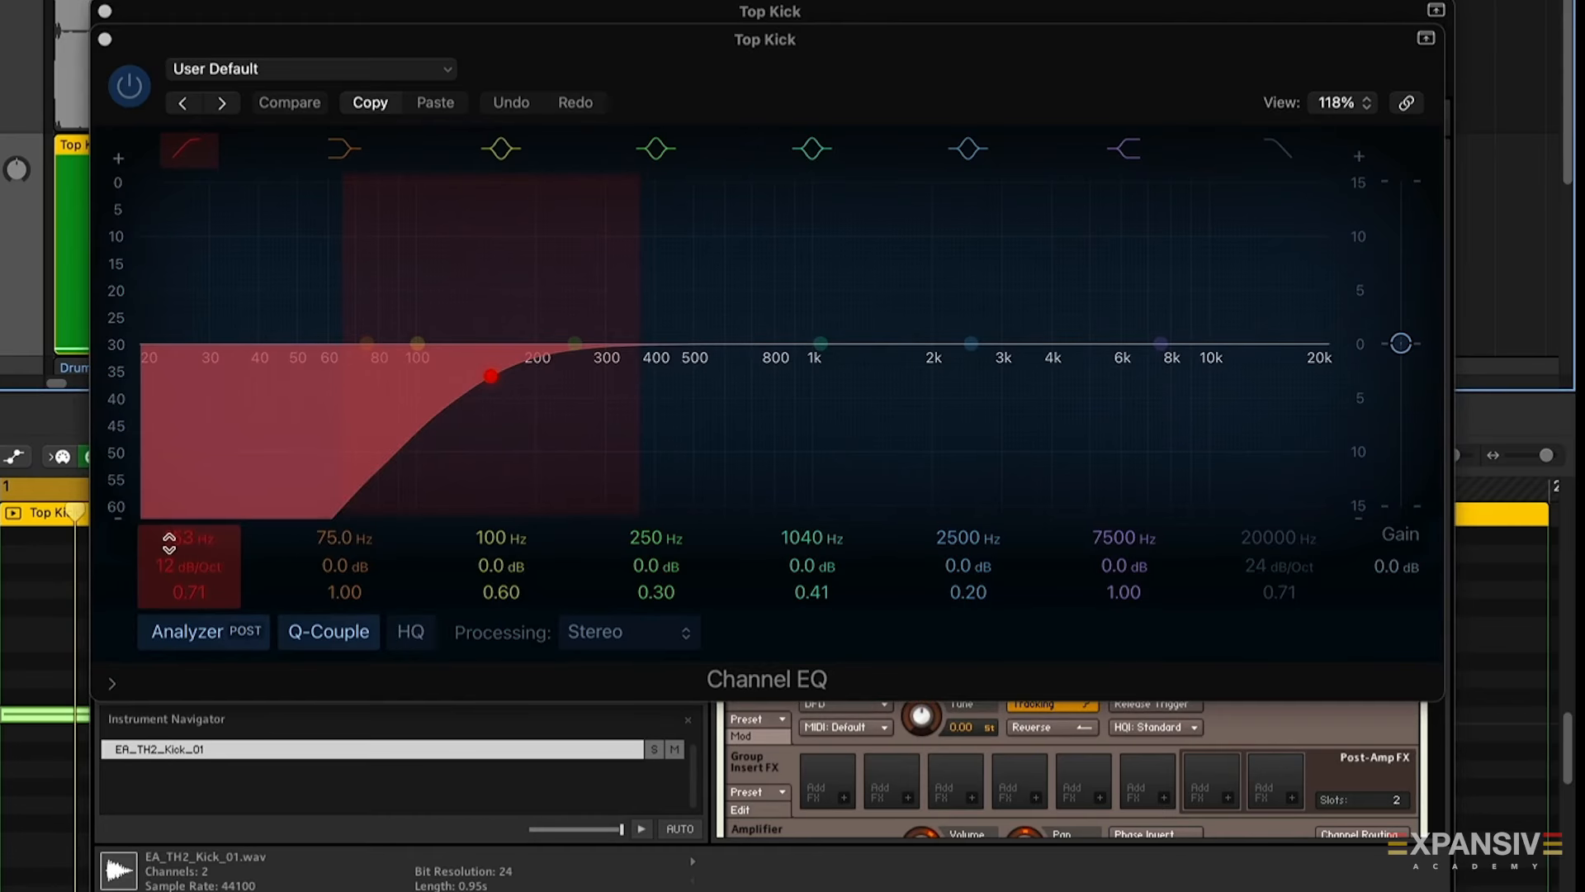
Set the Top Kick Channel EQ's low-cut frequency to 360 Hz
{"action": "double_click", "coordinate": [189, 539]}
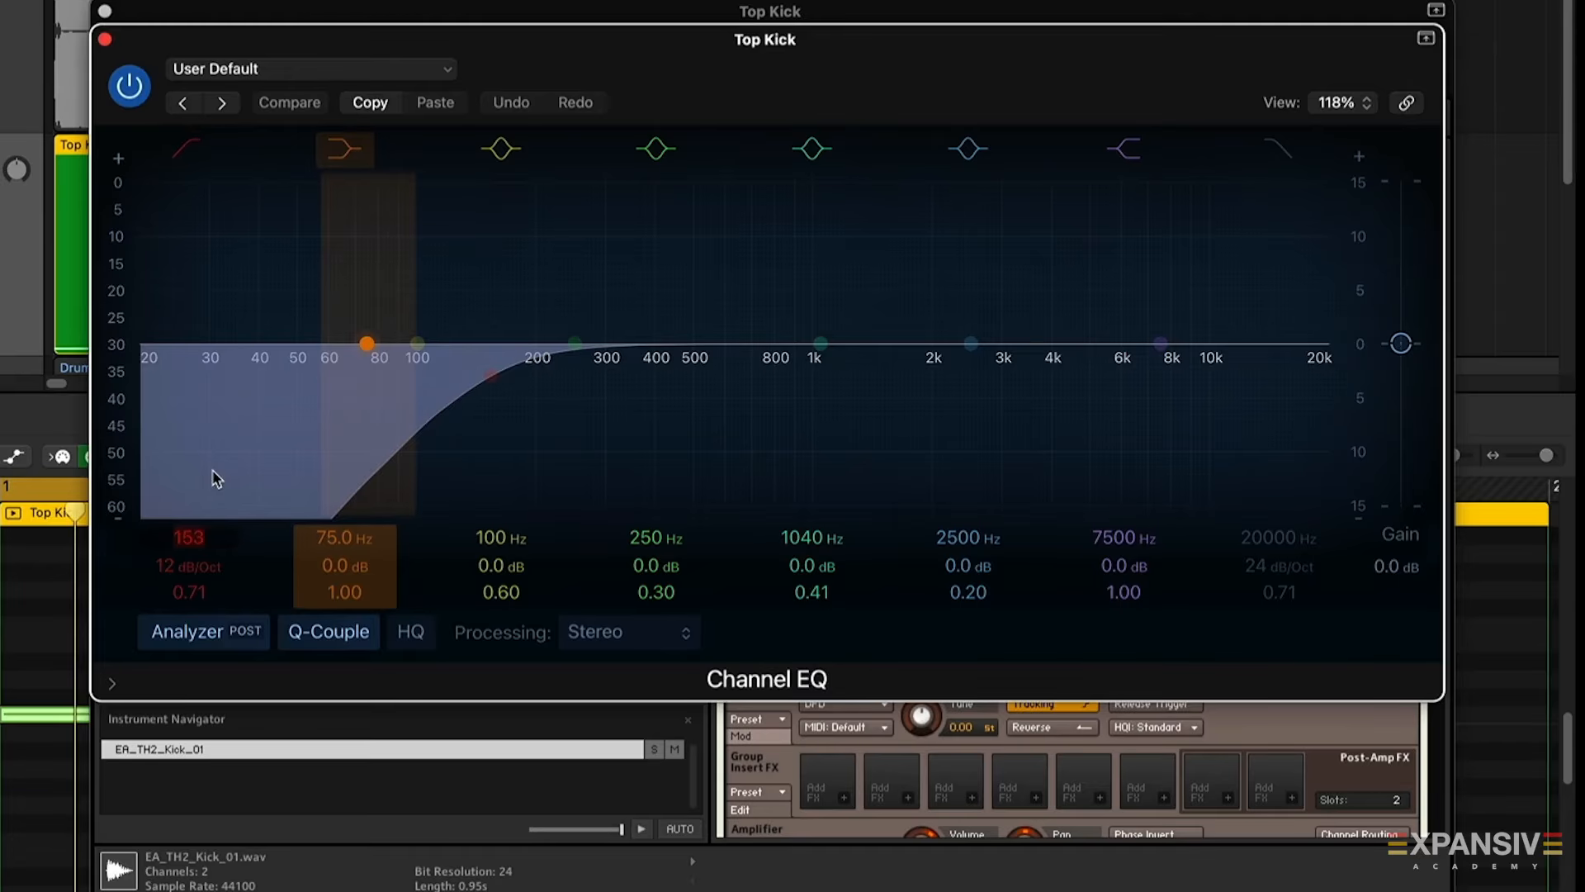
{"action": "key", "text": "Return"}
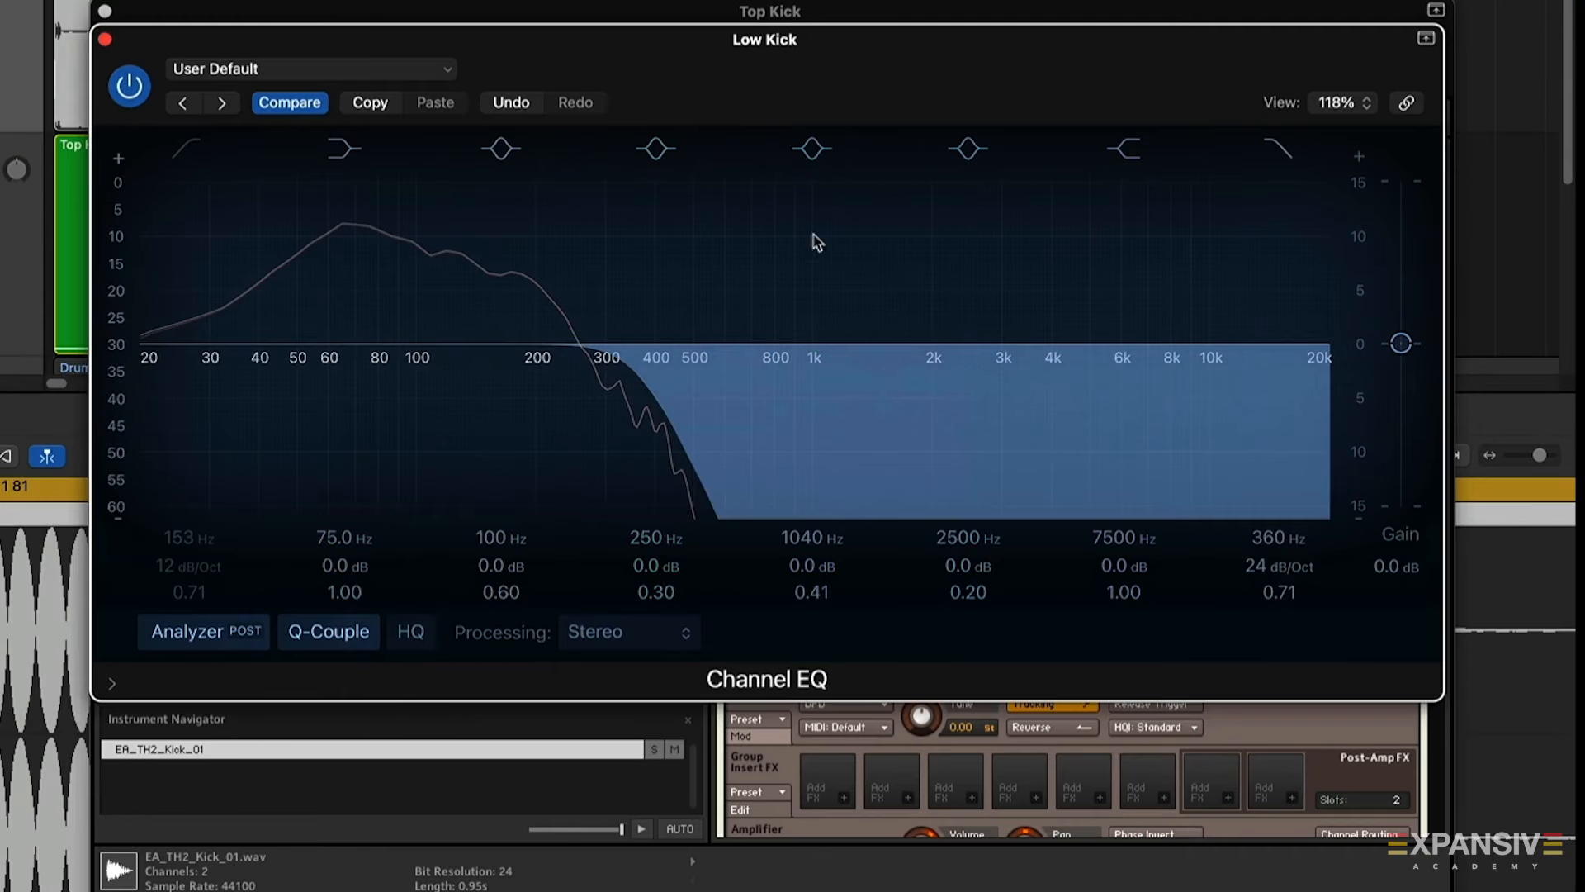
Compare the Low Kick and Top Kick EQ windows side by side, then close both
{"action": "left_click_drag", "start_coordinate": [867, 103], "coordinate": [294, 0]}
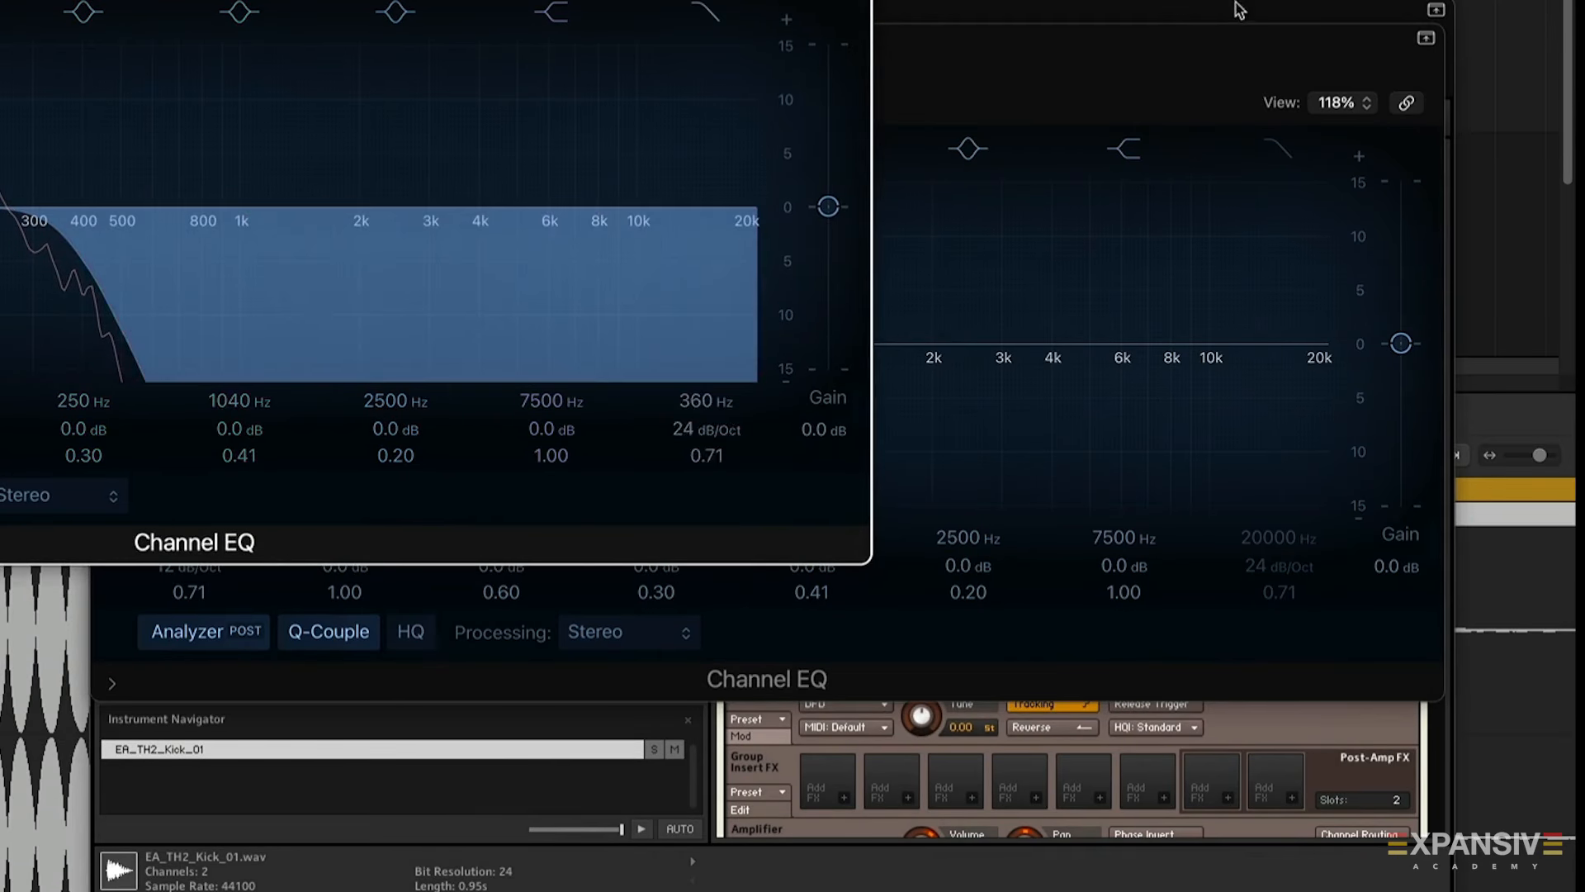
{"action": "left_click", "coordinate": [883, 152]}
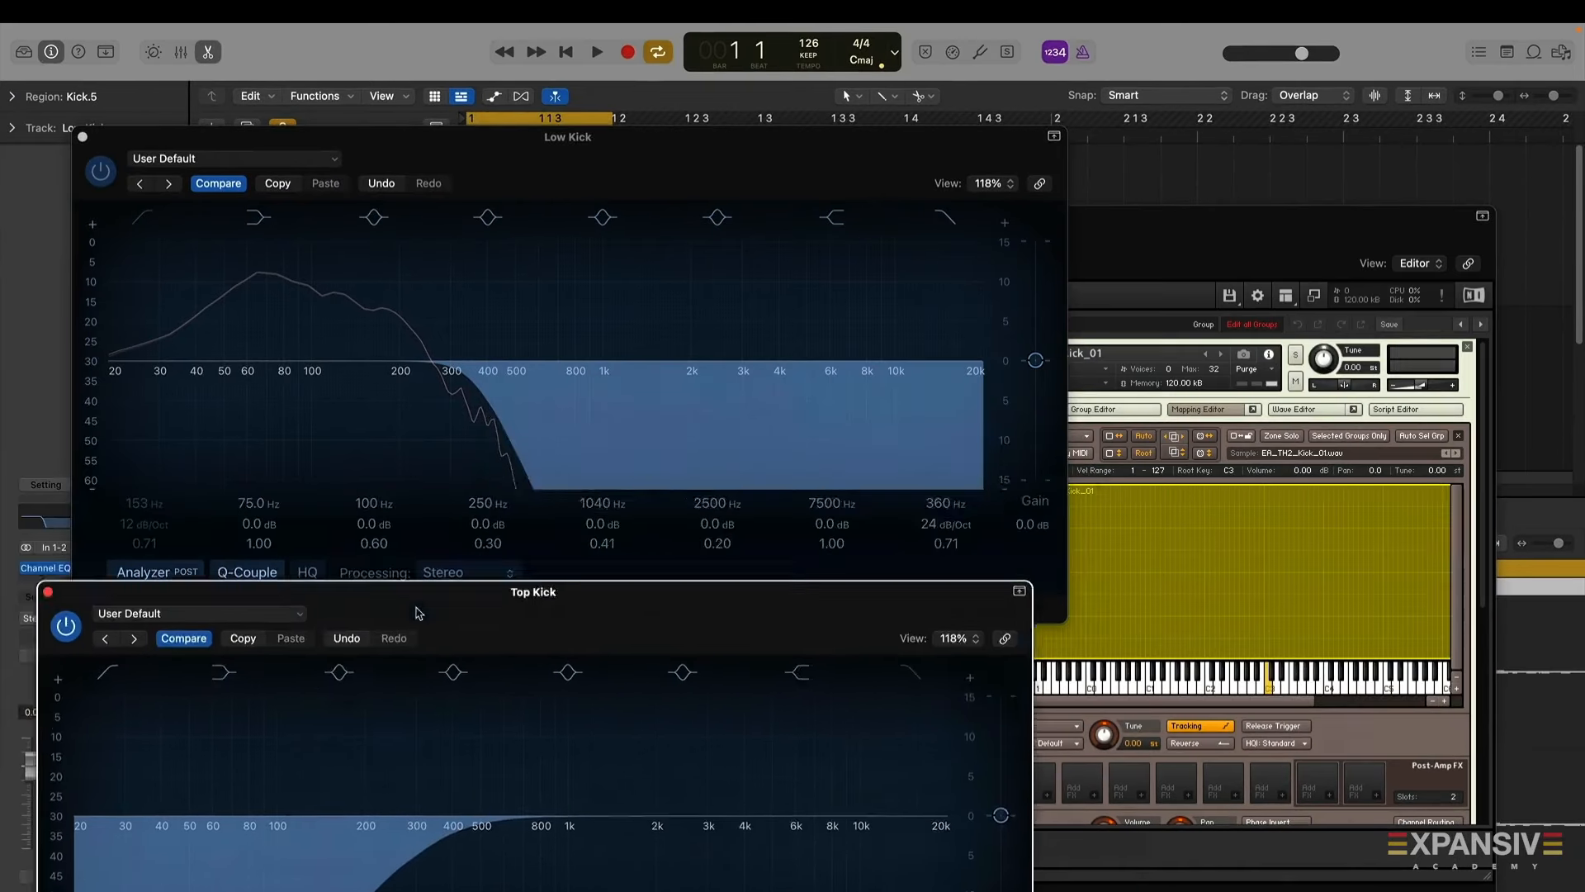
{"action": "left_click_drag", "start_coordinate": [414, 608], "coordinate": [465, 431]}
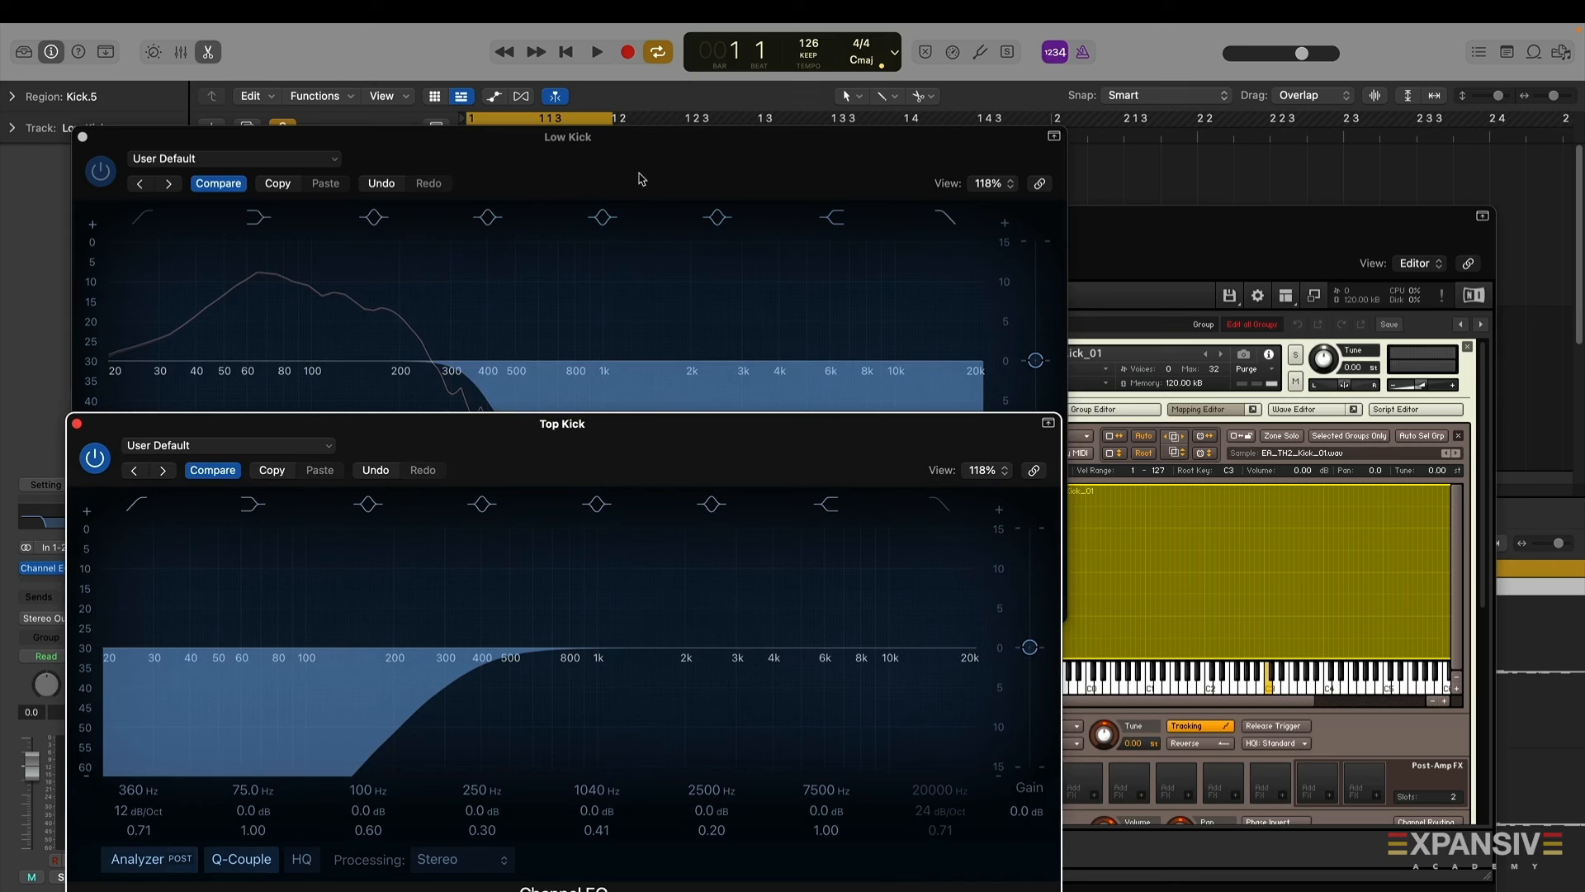
{"action": "left_click", "coordinate": [77, 424]}
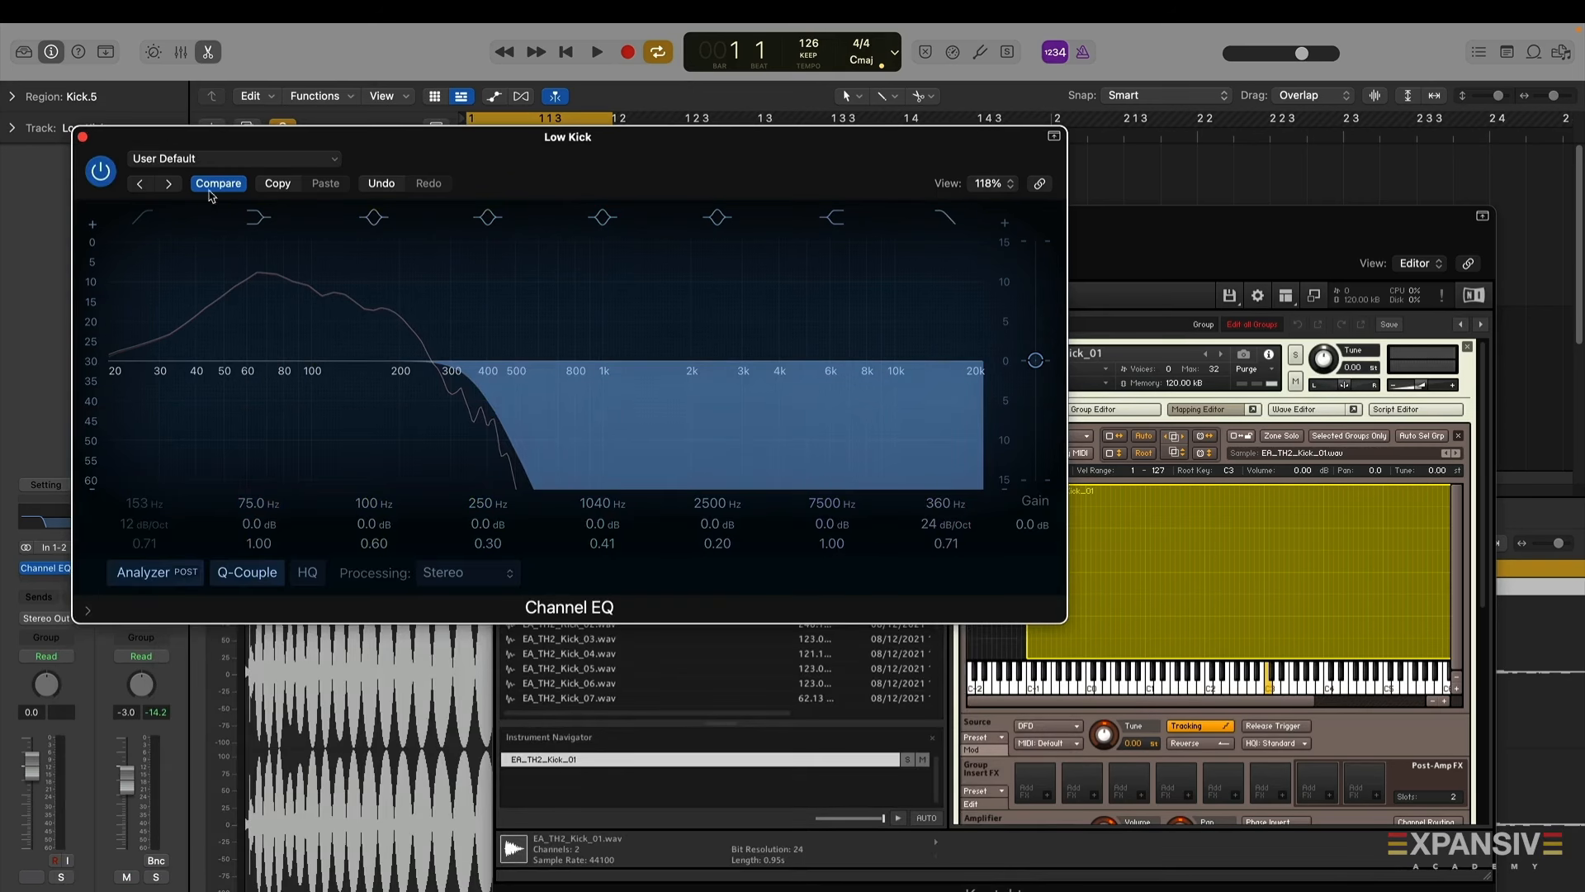
{"action": "left_click", "coordinate": [82, 137]}
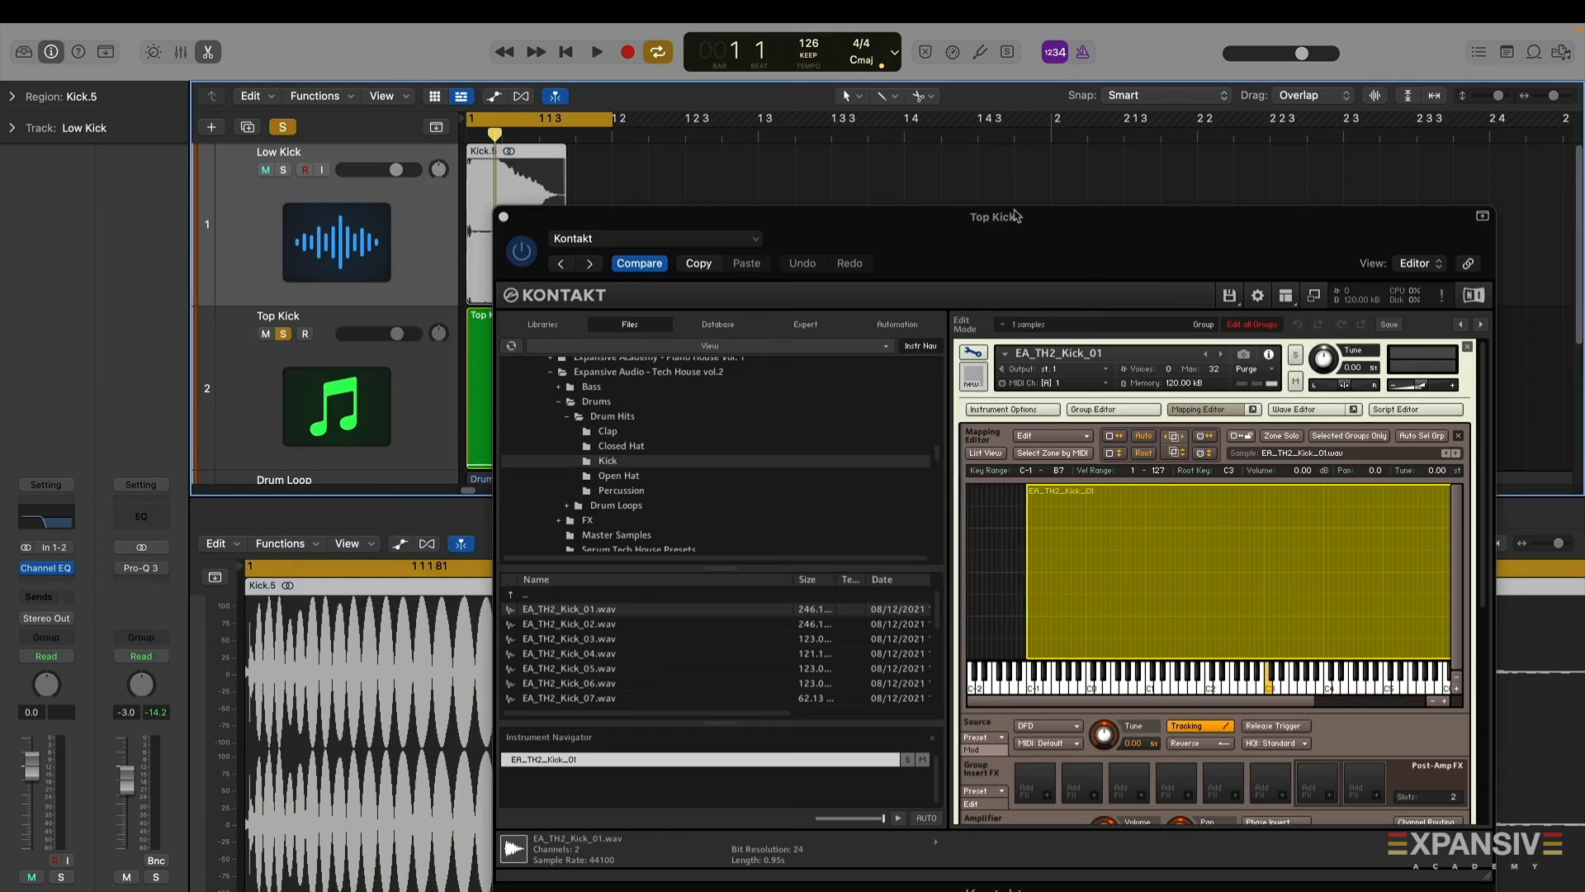
Play the loop while toggling solo on the Low Kick track to compare the kick layers
{"action": "left_click_drag", "start_coordinate": [1015, 216], "coordinate": [916, 161]}
{"action": "key", "text": "space"}
{"action": "left_click", "coordinate": [284, 170]}
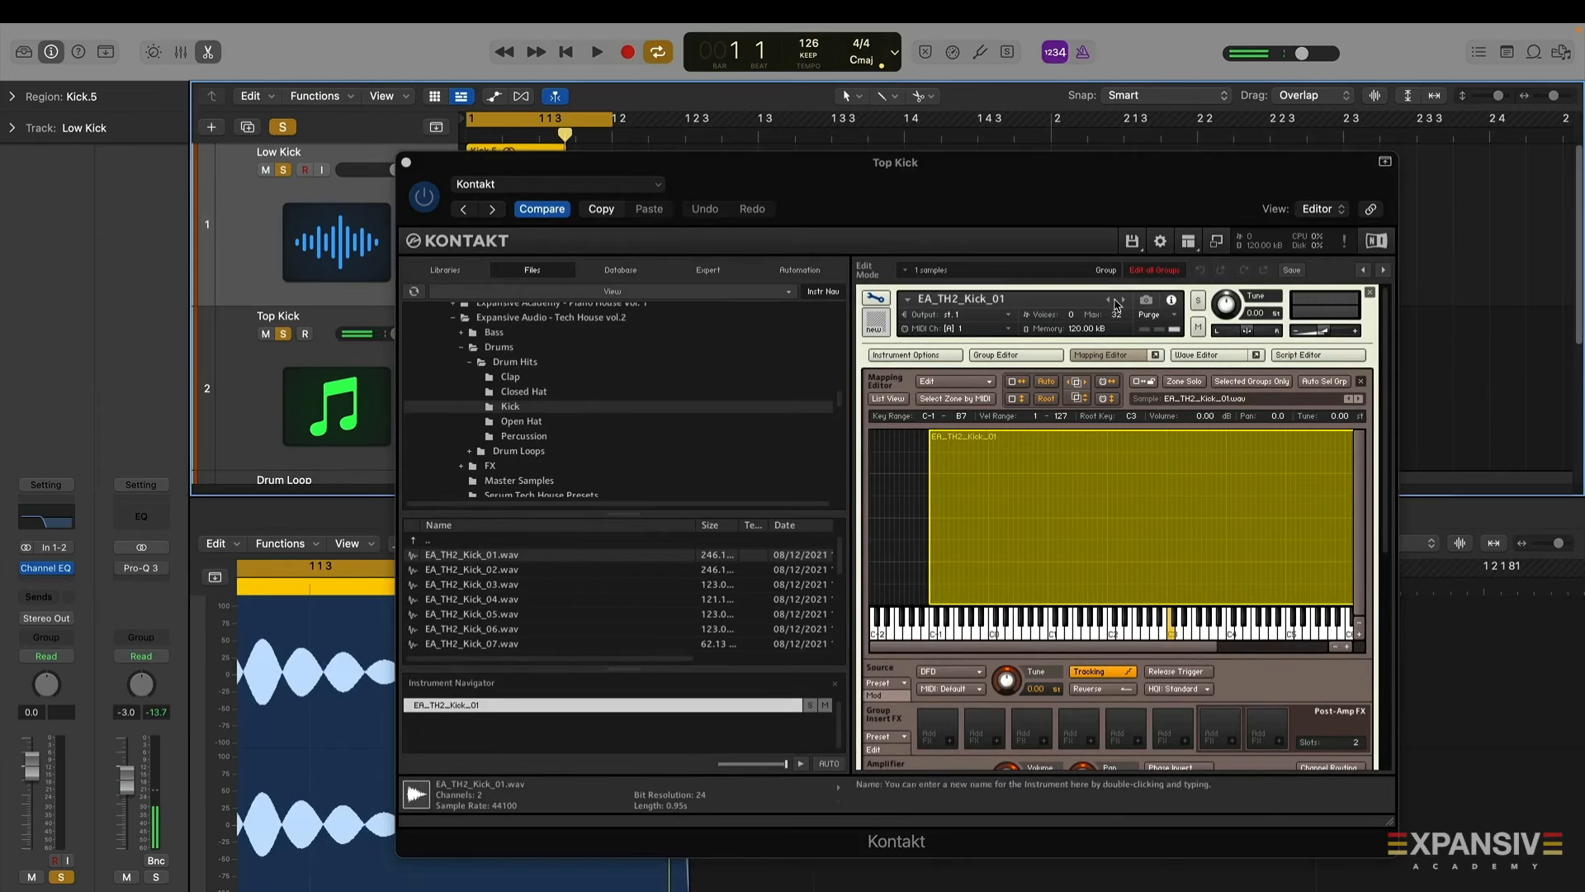
{"action": "key", "text": "space"}
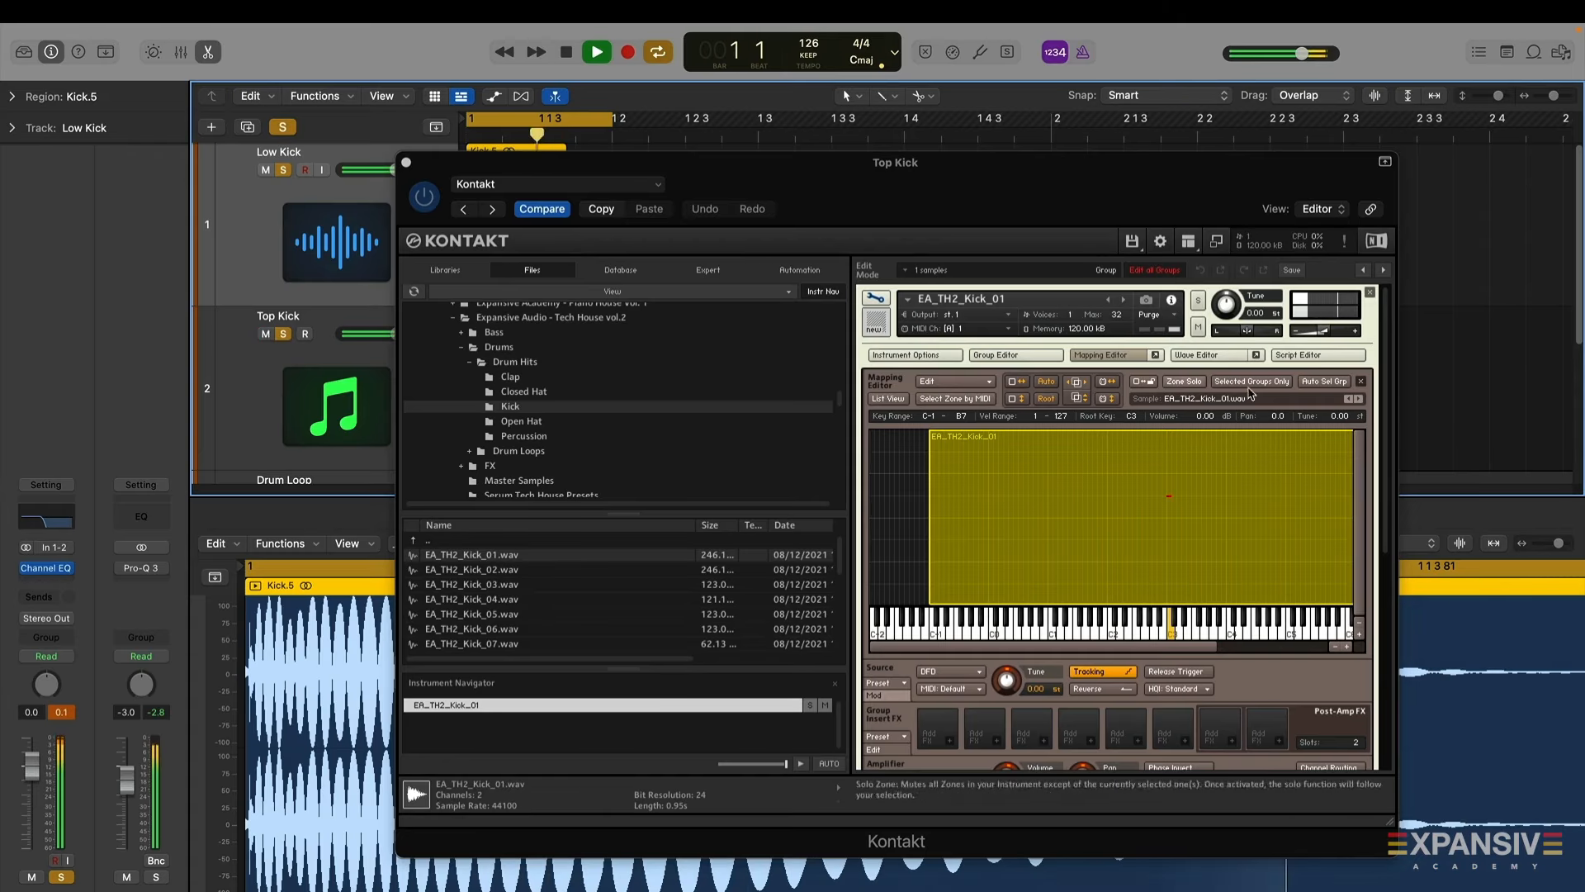
{"action": "left_click", "coordinate": [284, 171]}
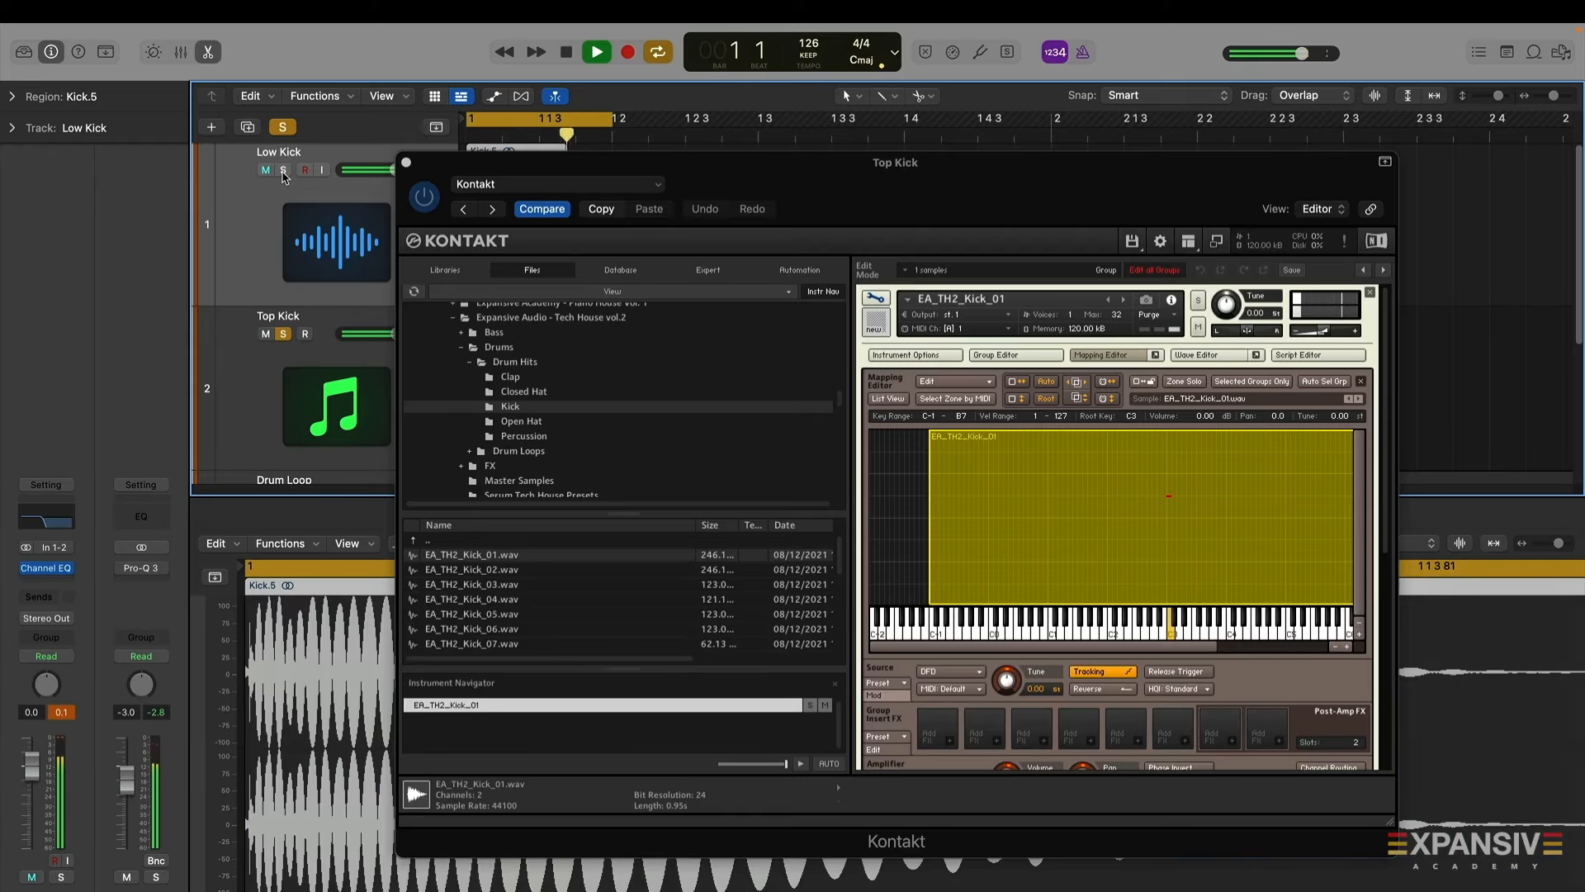
{"action": "left_click", "coordinate": [284, 170]}
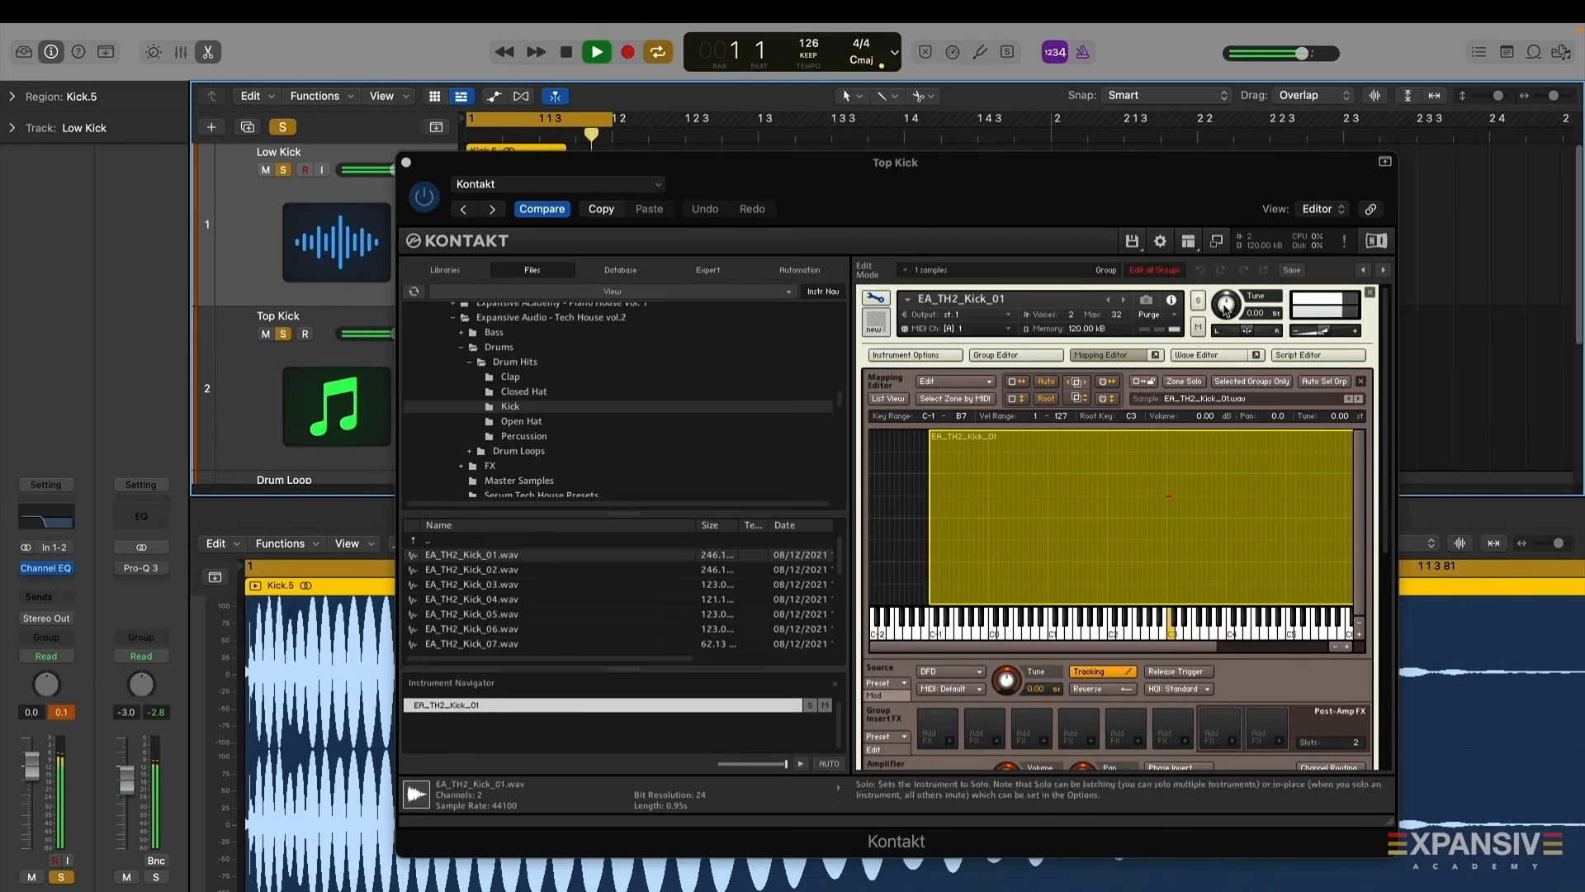
Step through the Kontakt zone's next samples up to EA_TH2_Kick_12
{"action": "left_click", "coordinate": [1359, 401]}
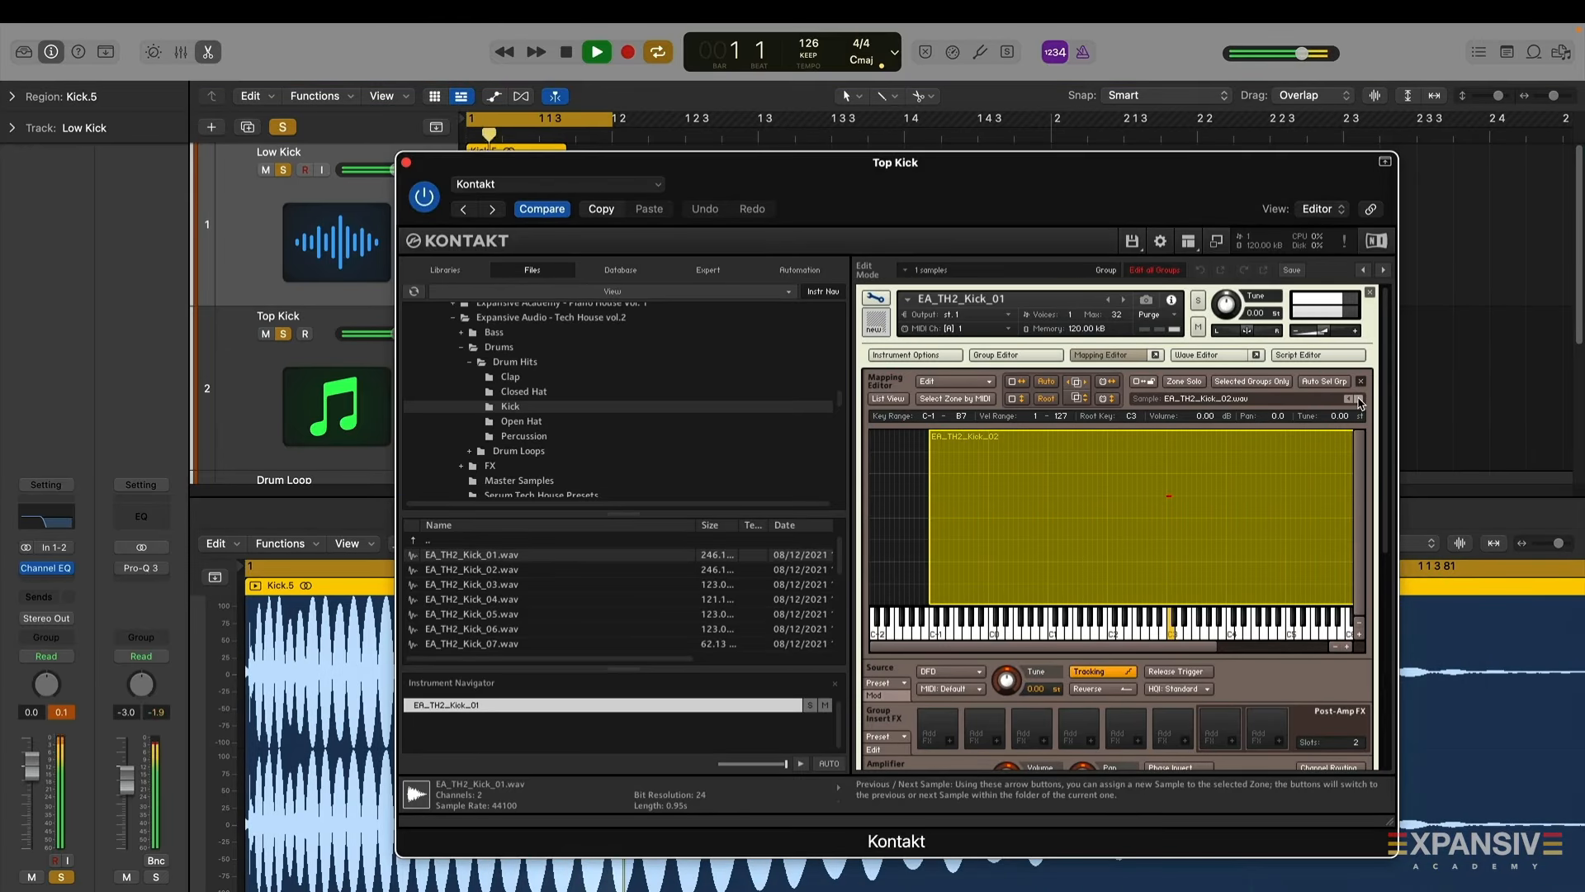
{"action": "left_click", "coordinate": [1359, 401]}
{"action": "left_click", "coordinate": [1359, 401]}
{"action": "left_click", "coordinate": [1358, 402]}
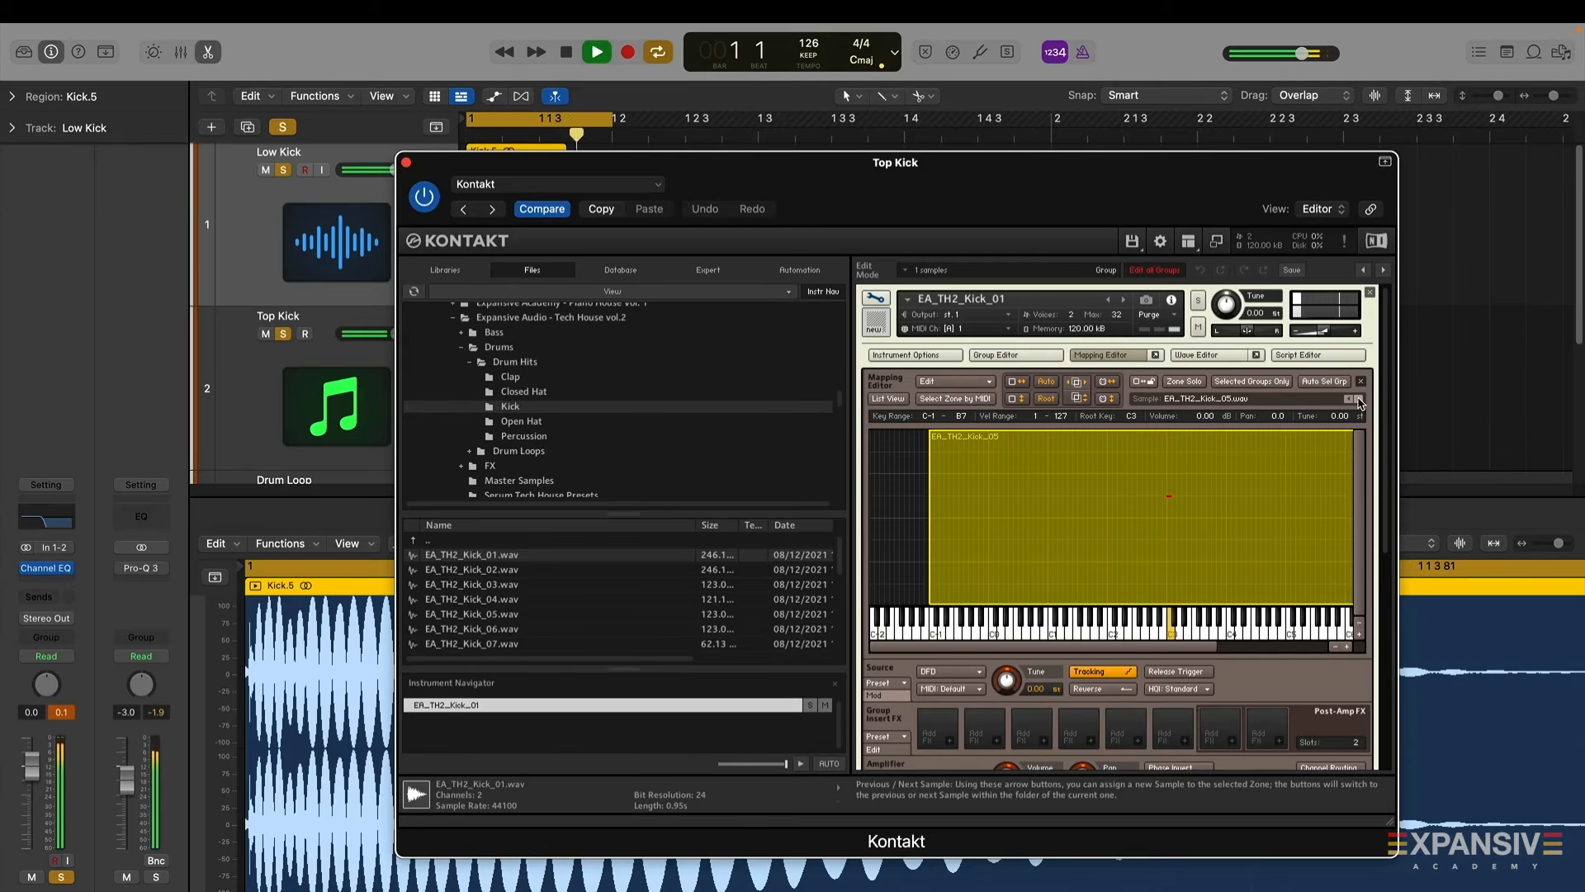
{"action": "left_click", "coordinate": [1359, 402]}
{"action": "left_click", "coordinate": [1359, 401]}
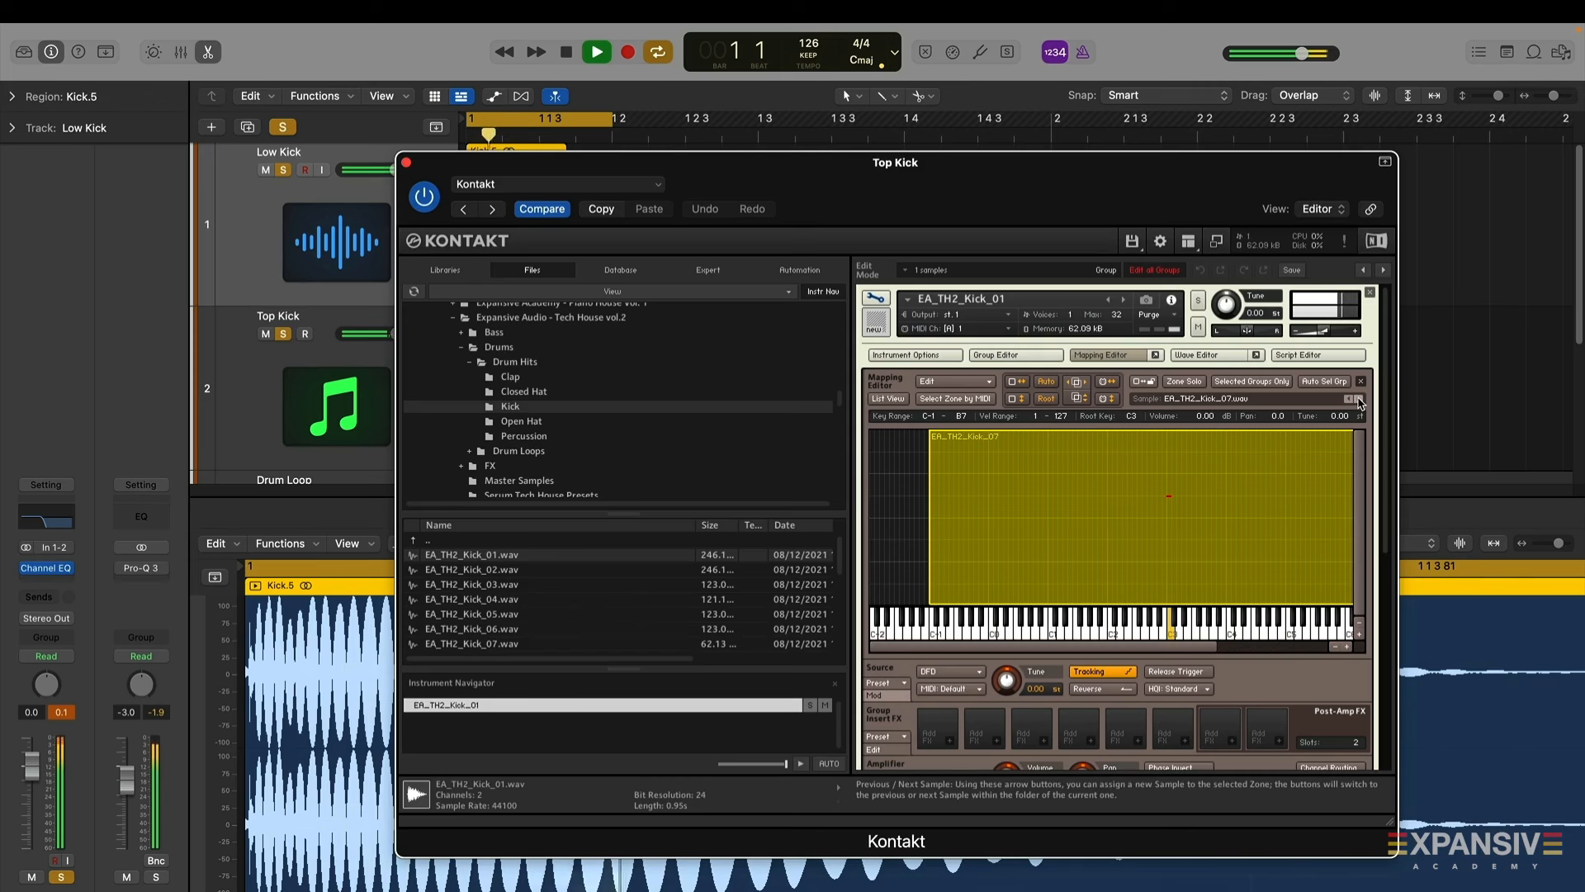
{"action": "left_click", "coordinate": [1359, 401]}
{"action": "left_click", "coordinate": [1359, 402]}
{"action": "left_click", "coordinate": [1359, 401]}
{"action": "left_click", "coordinate": [1359, 402]}
{"action": "left_click", "coordinate": [1359, 401]}
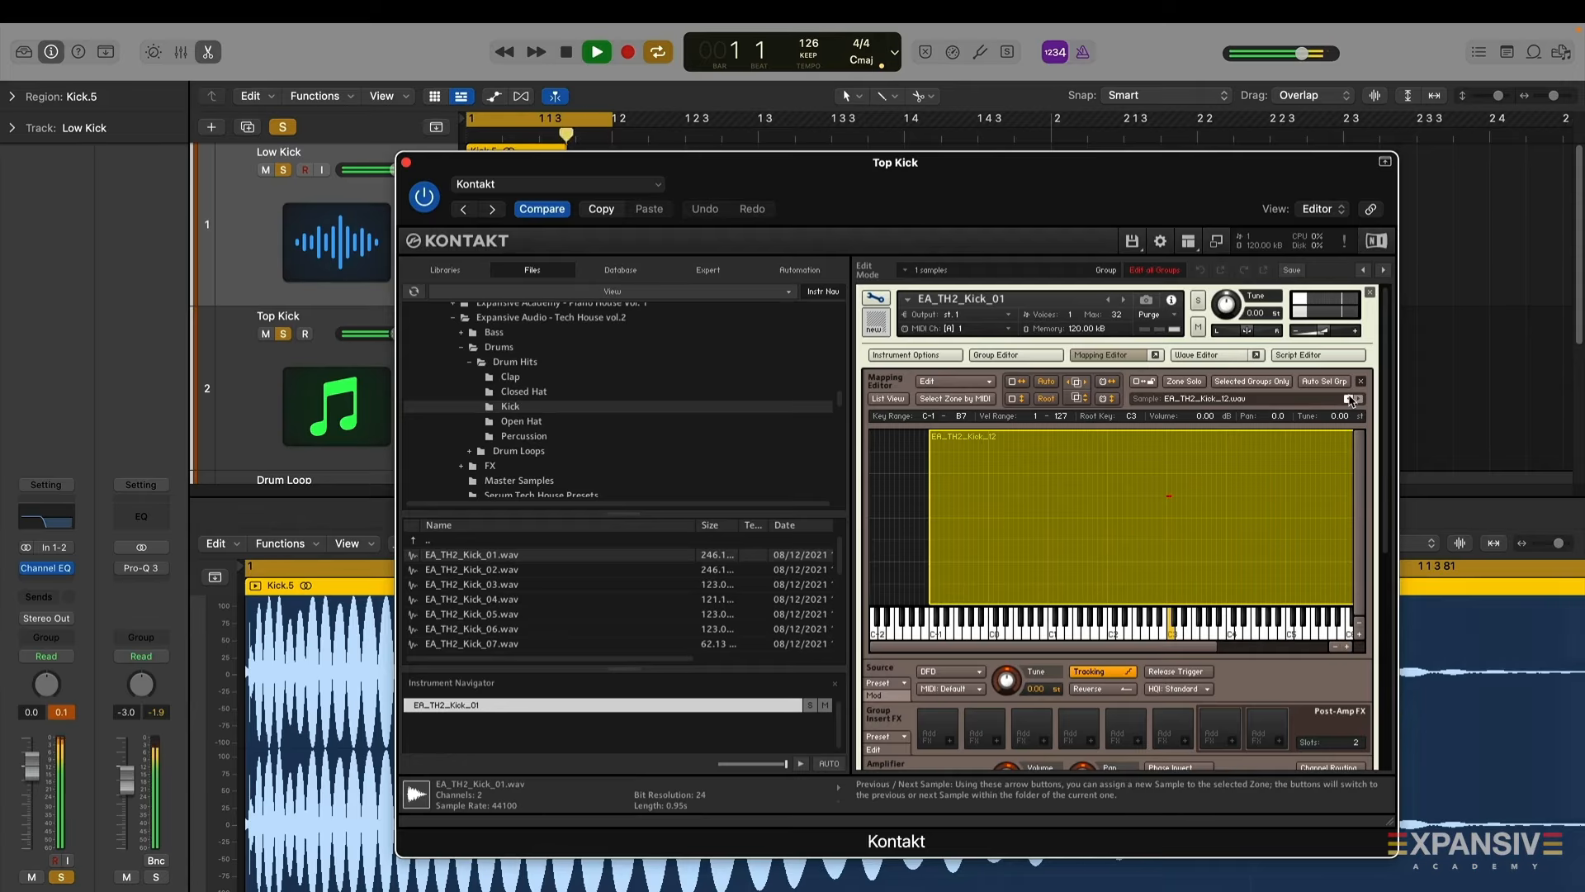
Step back through the Kontakt zone's samples to EA_TH2_Kick_04 and close the Kontakt window
{"action": "left_click", "coordinate": [1351, 400]}
{"action": "left_click", "coordinate": [1351, 400]}
{"action": "left_click", "coordinate": [1351, 401]}
{"action": "left_click", "coordinate": [1351, 400]}
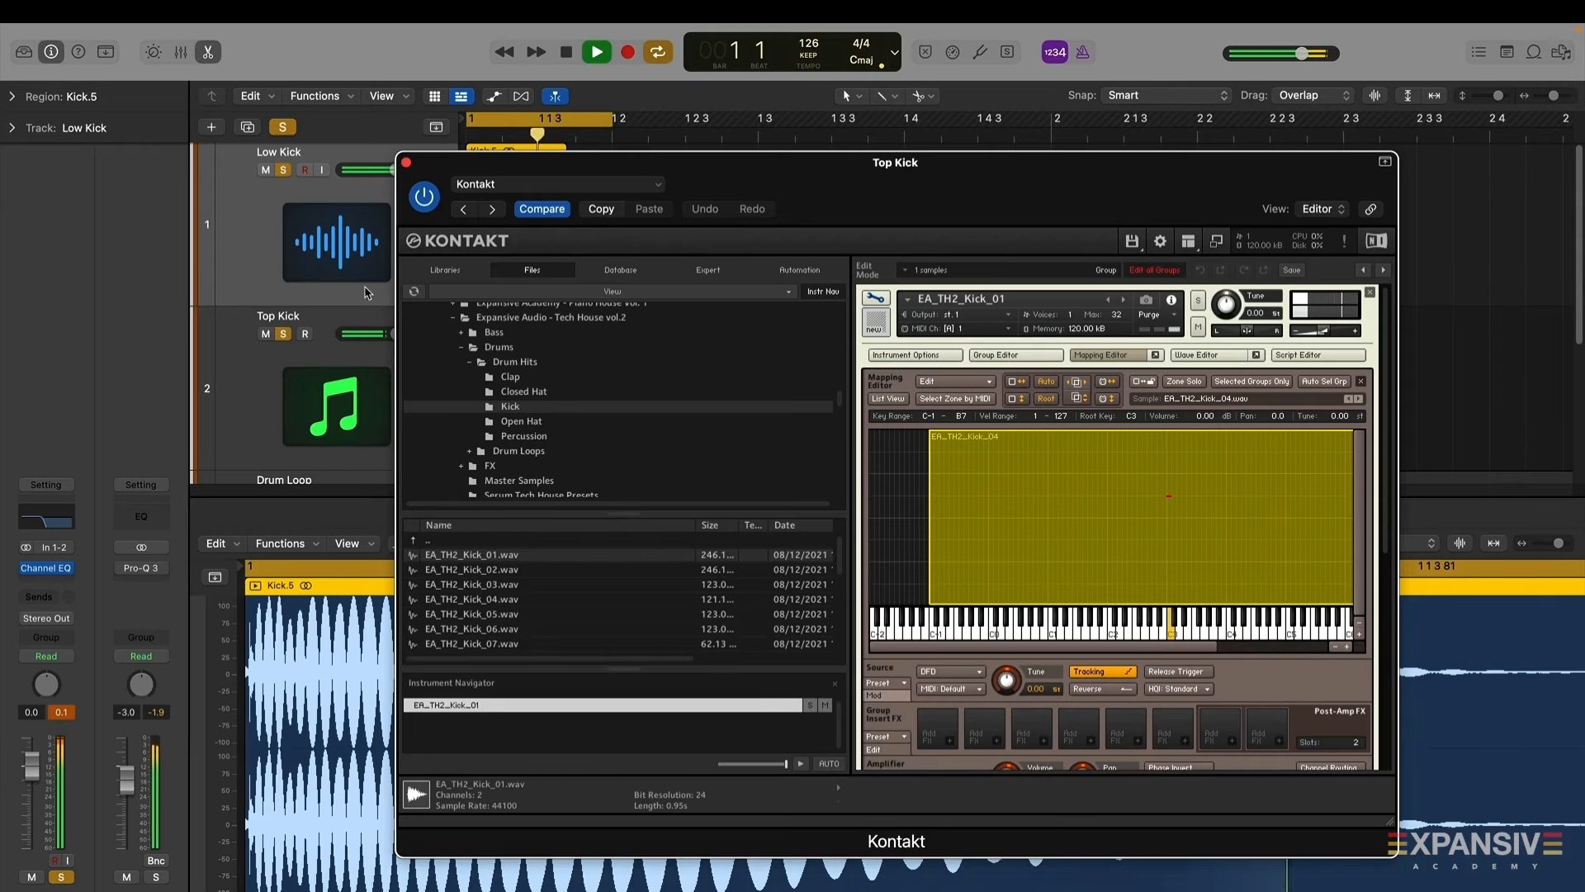
{"action": "left_click", "coordinate": [405, 161]}
Audition the loop, toggling solo on Low Kick and nudging the Top Kick track volume up slightly
{"action": "key", "text": "space"}
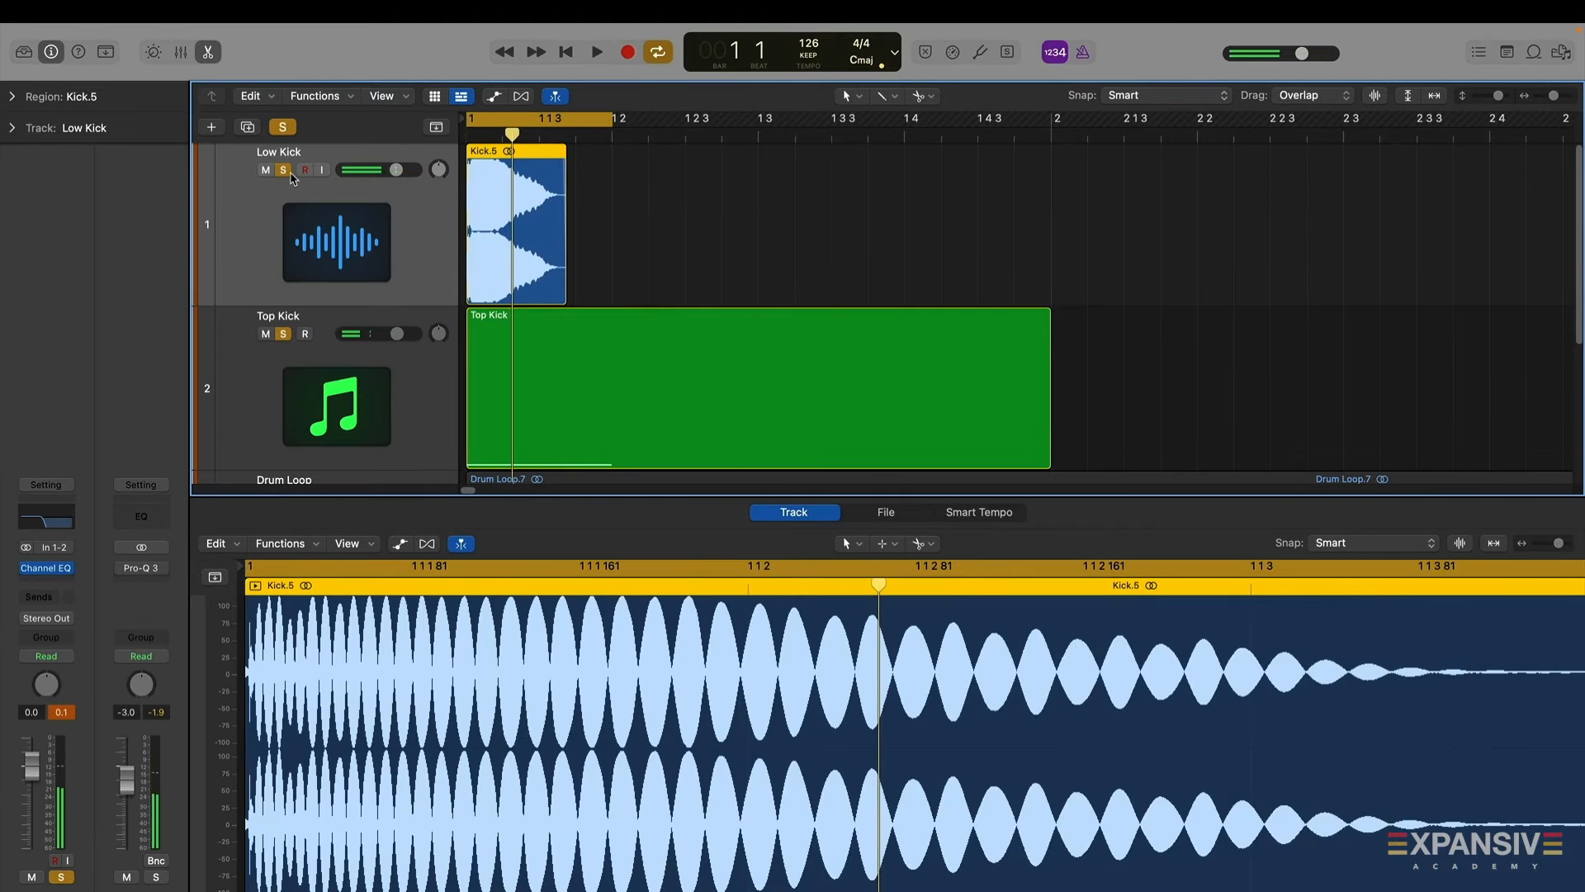
{"action": "left_click", "coordinate": [284, 171]}
{"action": "key", "text": "space"}
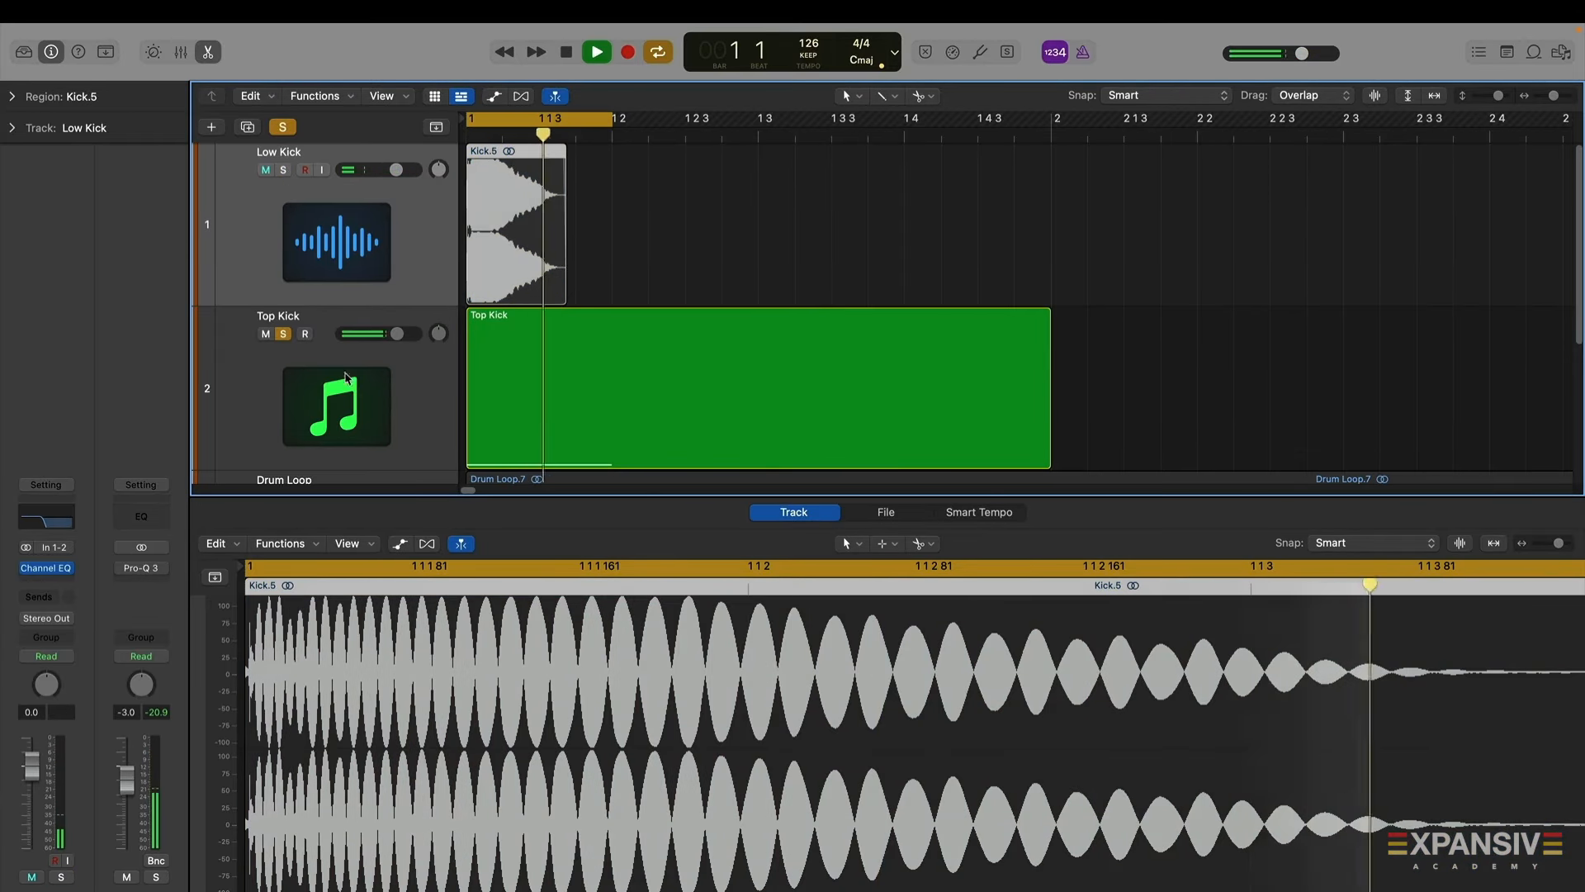
{"action": "left_click", "coordinate": [345, 377]}
{"action": "left_click", "coordinate": [284, 171]}
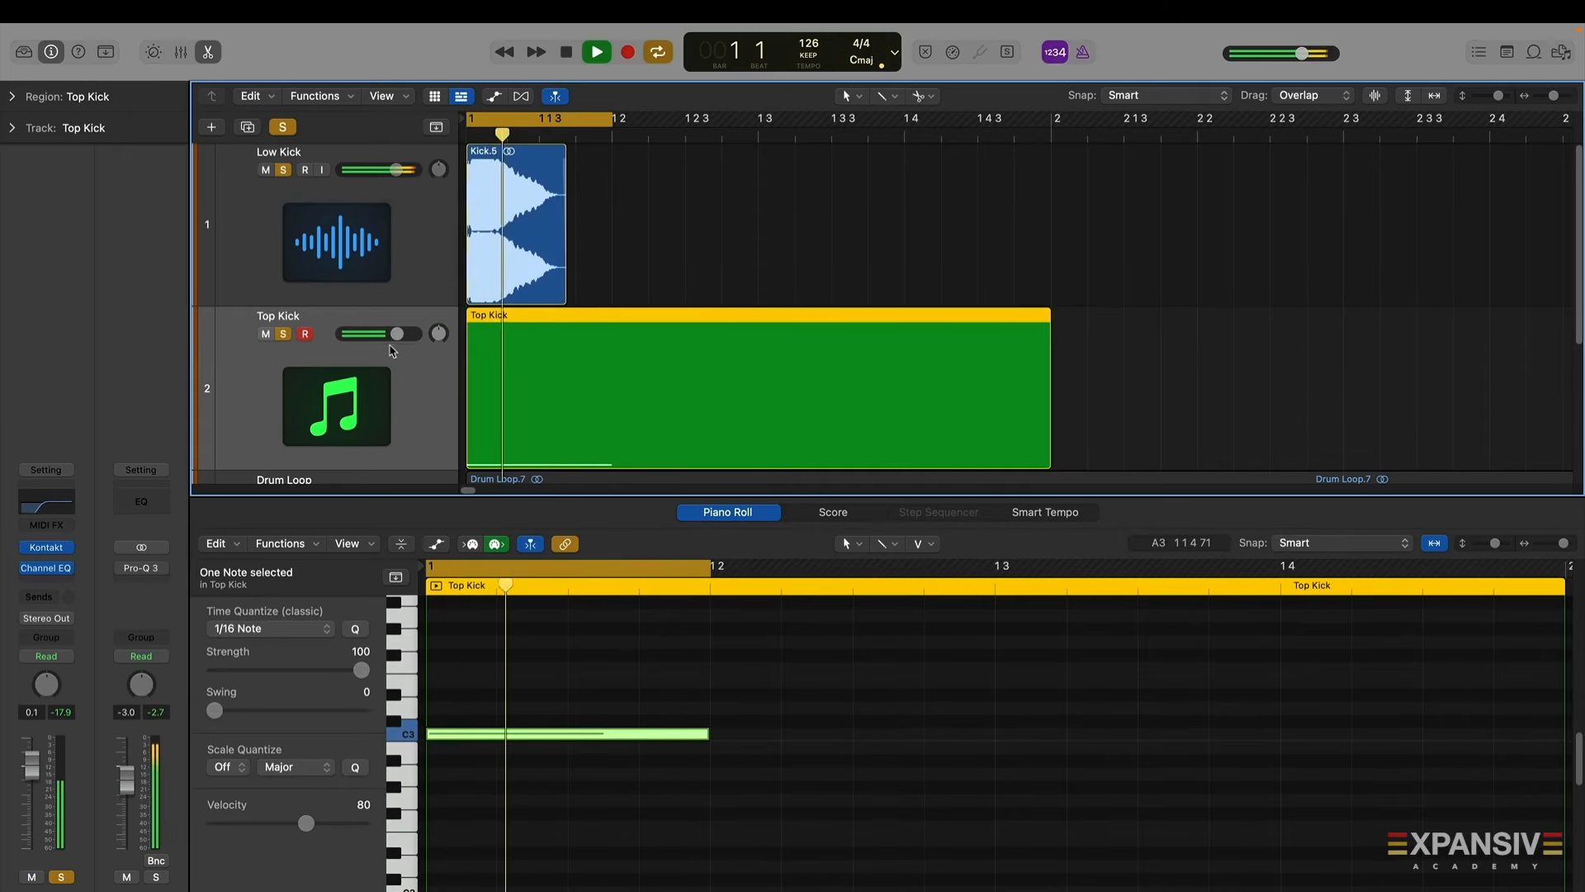
{"action": "key", "text": "space"}
{"action": "left_click_drag", "start_coordinate": [396, 339], "coordinate": [406, 334]}
{"action": "key", "text": "space"}
{"action": "key", "text": "space"}
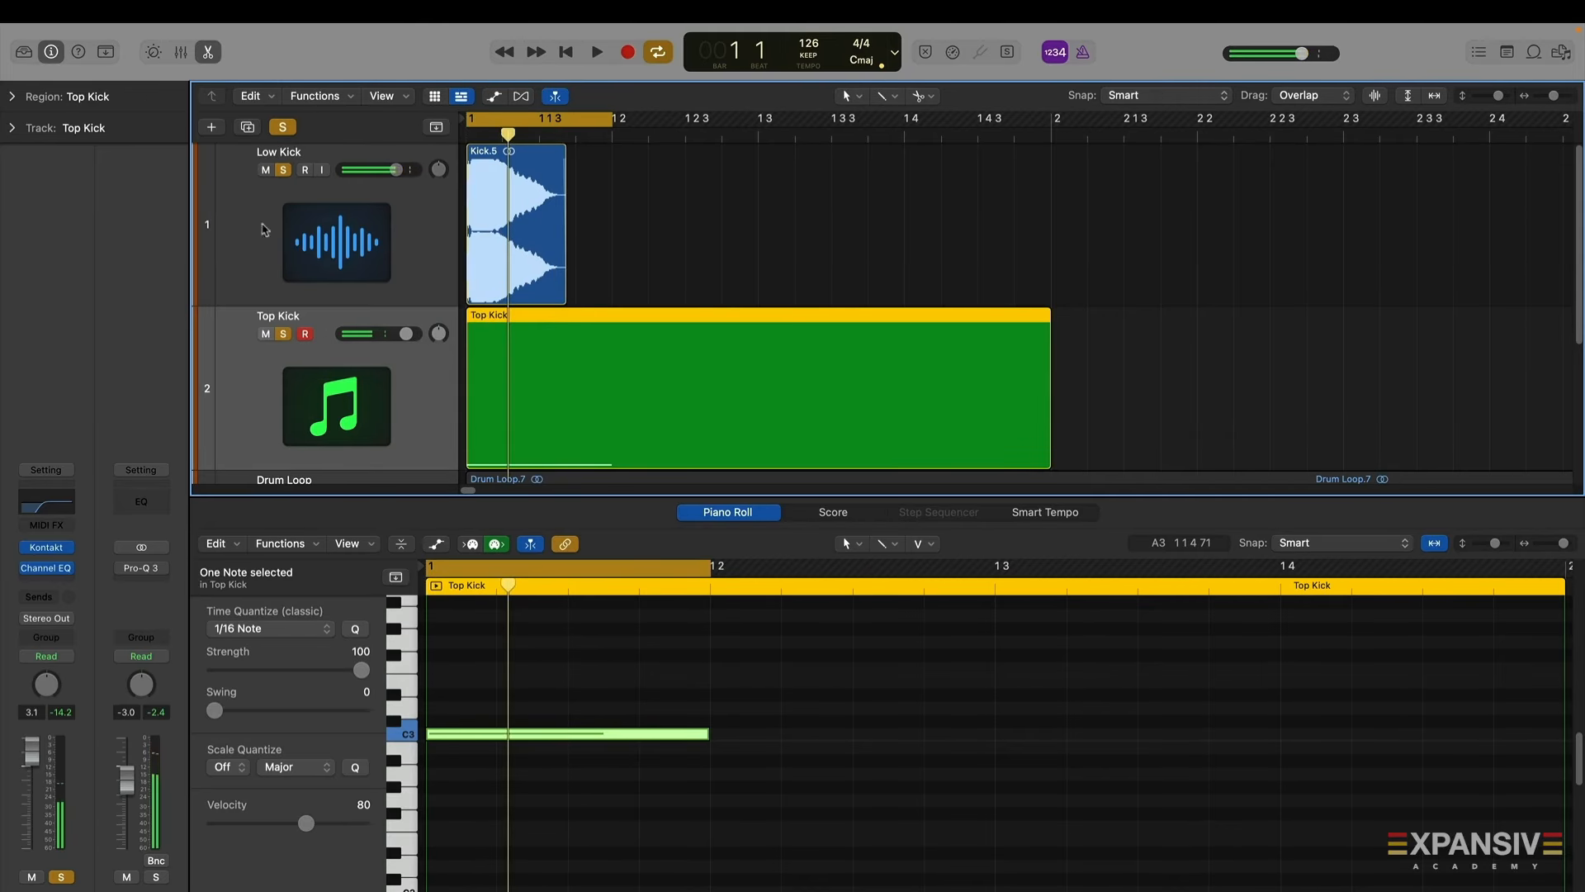
Combine the Low Kick and Top Kick tracks into a Summing Stack
{"action": "left_click", "coordinate": [240, 224]}
{"action": "right_click", "coordinate": [269, 254]}
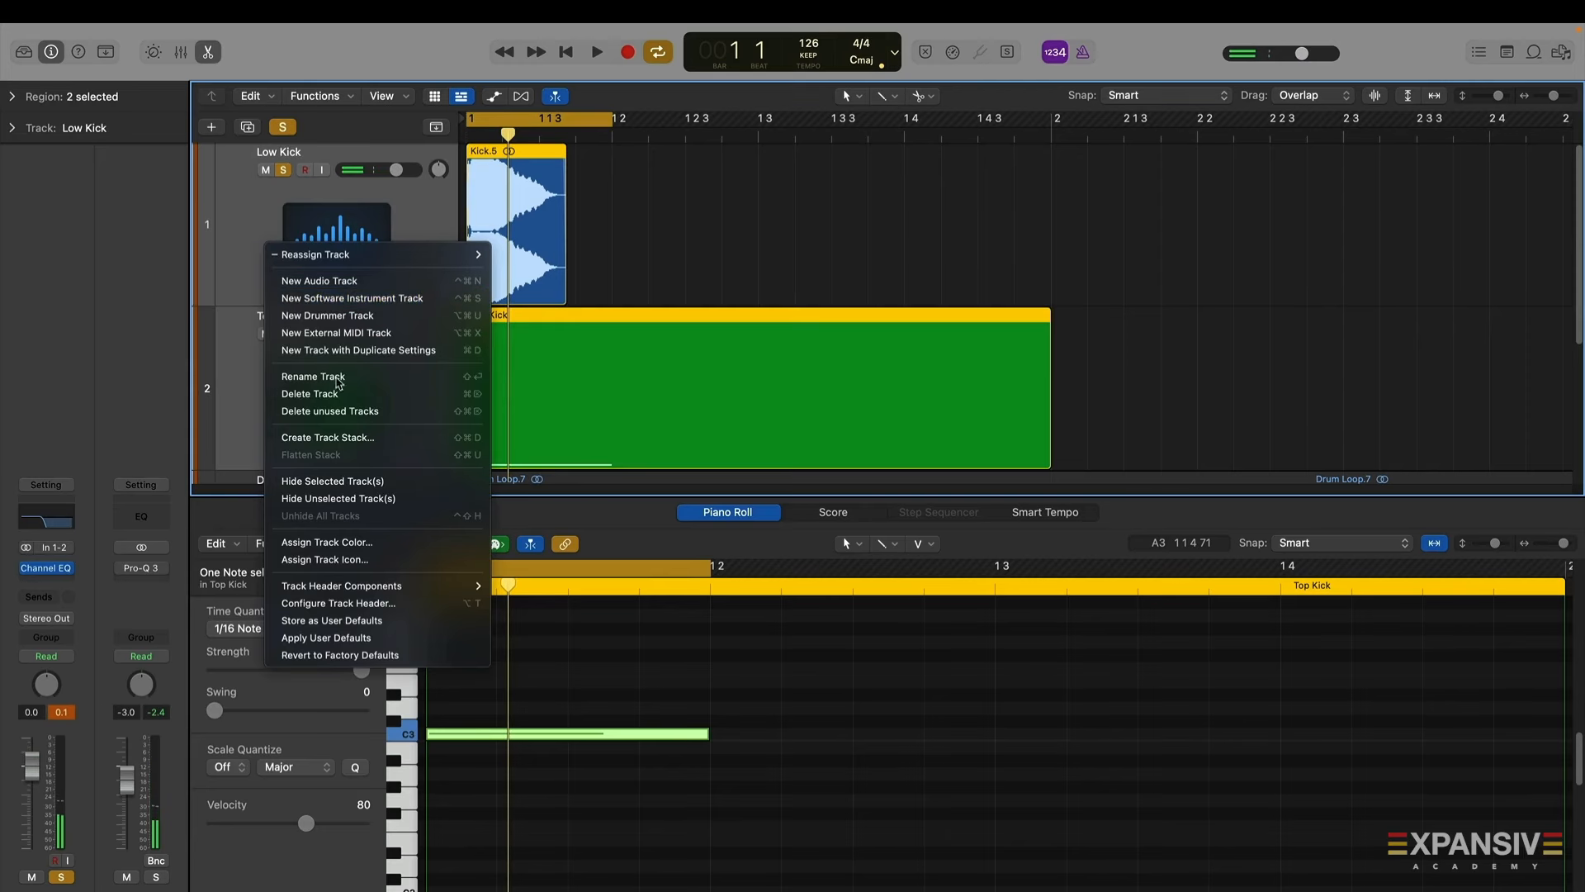
{"action": "left_click", "coordinate": [346, 436]}
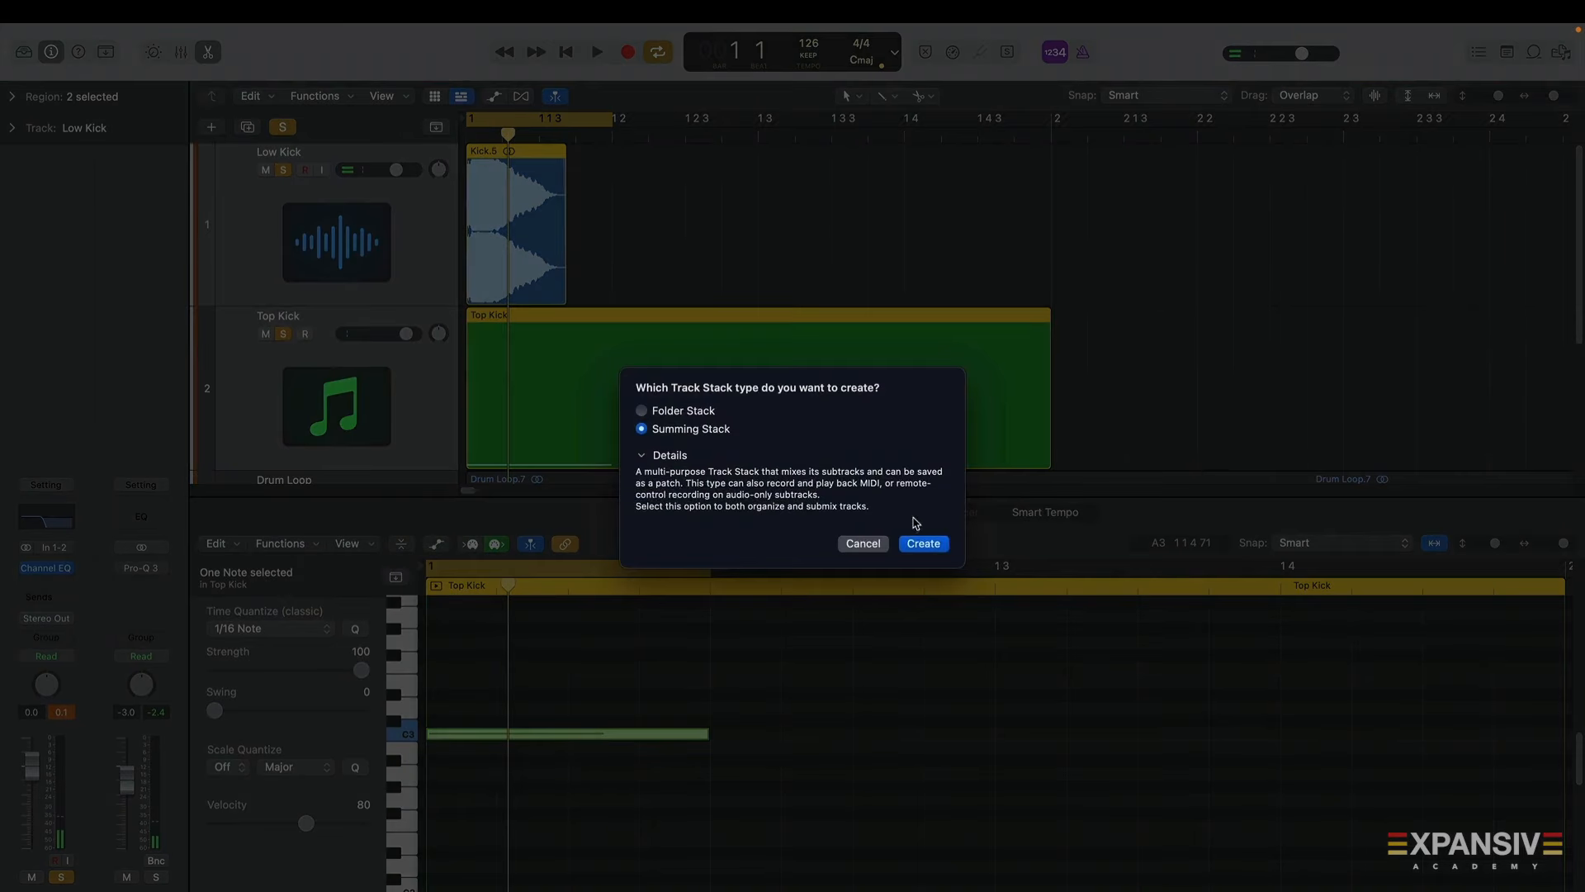
{"action": "left_click", "coordinate": [922, 543]}
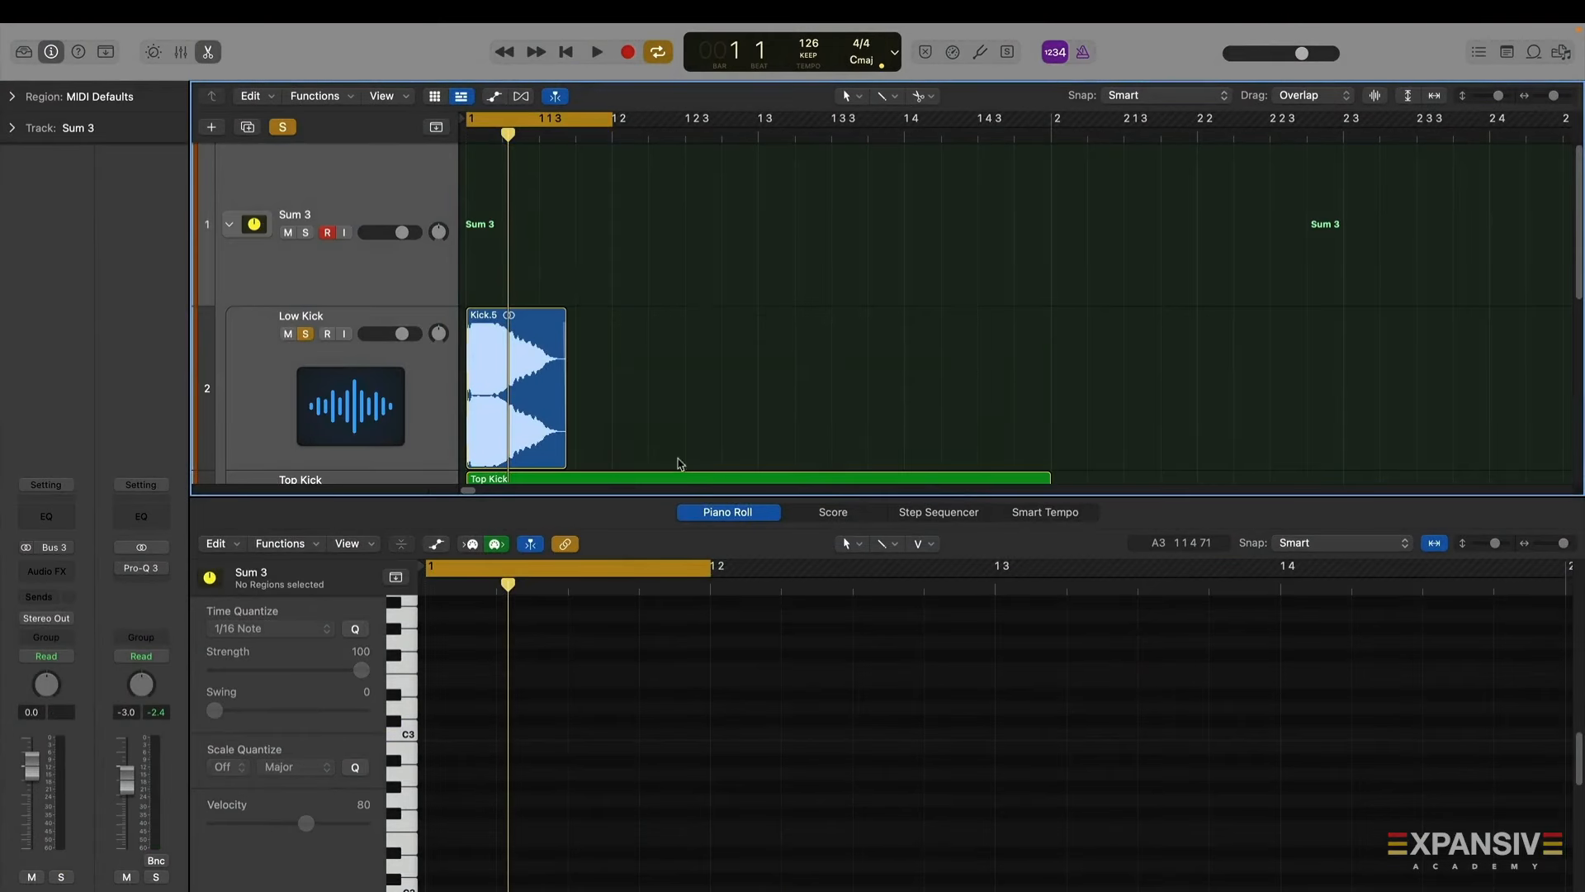
Solo the summing stack instead of the Low Kick track and play the loop
{"action": "left_click_drag", "start_coordinate": [701, 499], "coordinate": [702, 887]}
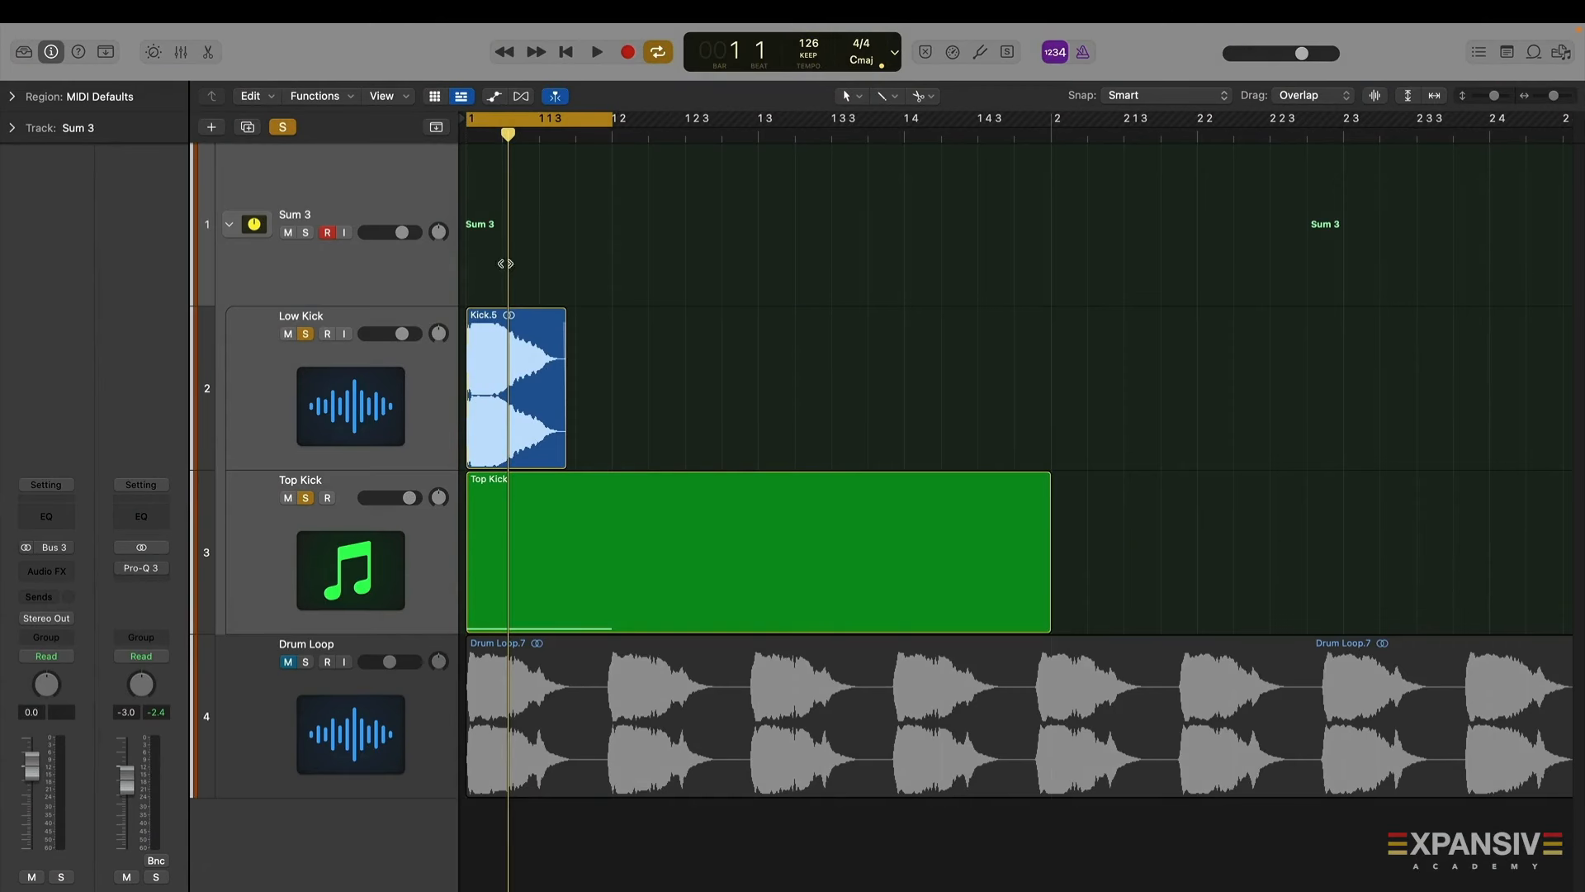
{"action": "left_click", "coordinate": [307, 334]}
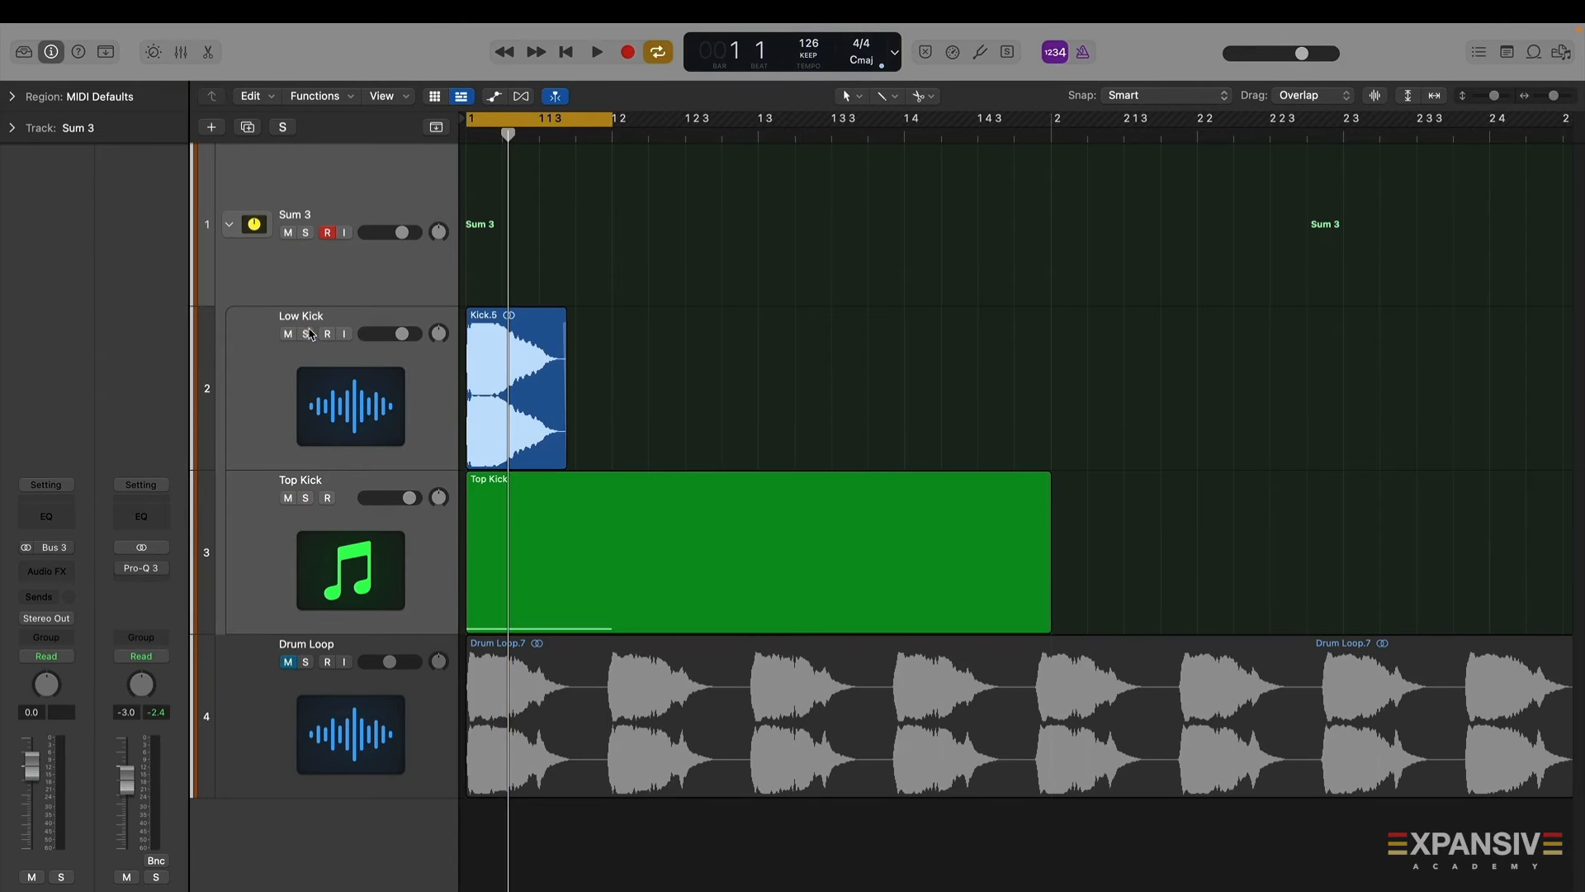
{"action": "left_click", "coordinate": [307, 233]}
{"action": "key", "text": "space"}
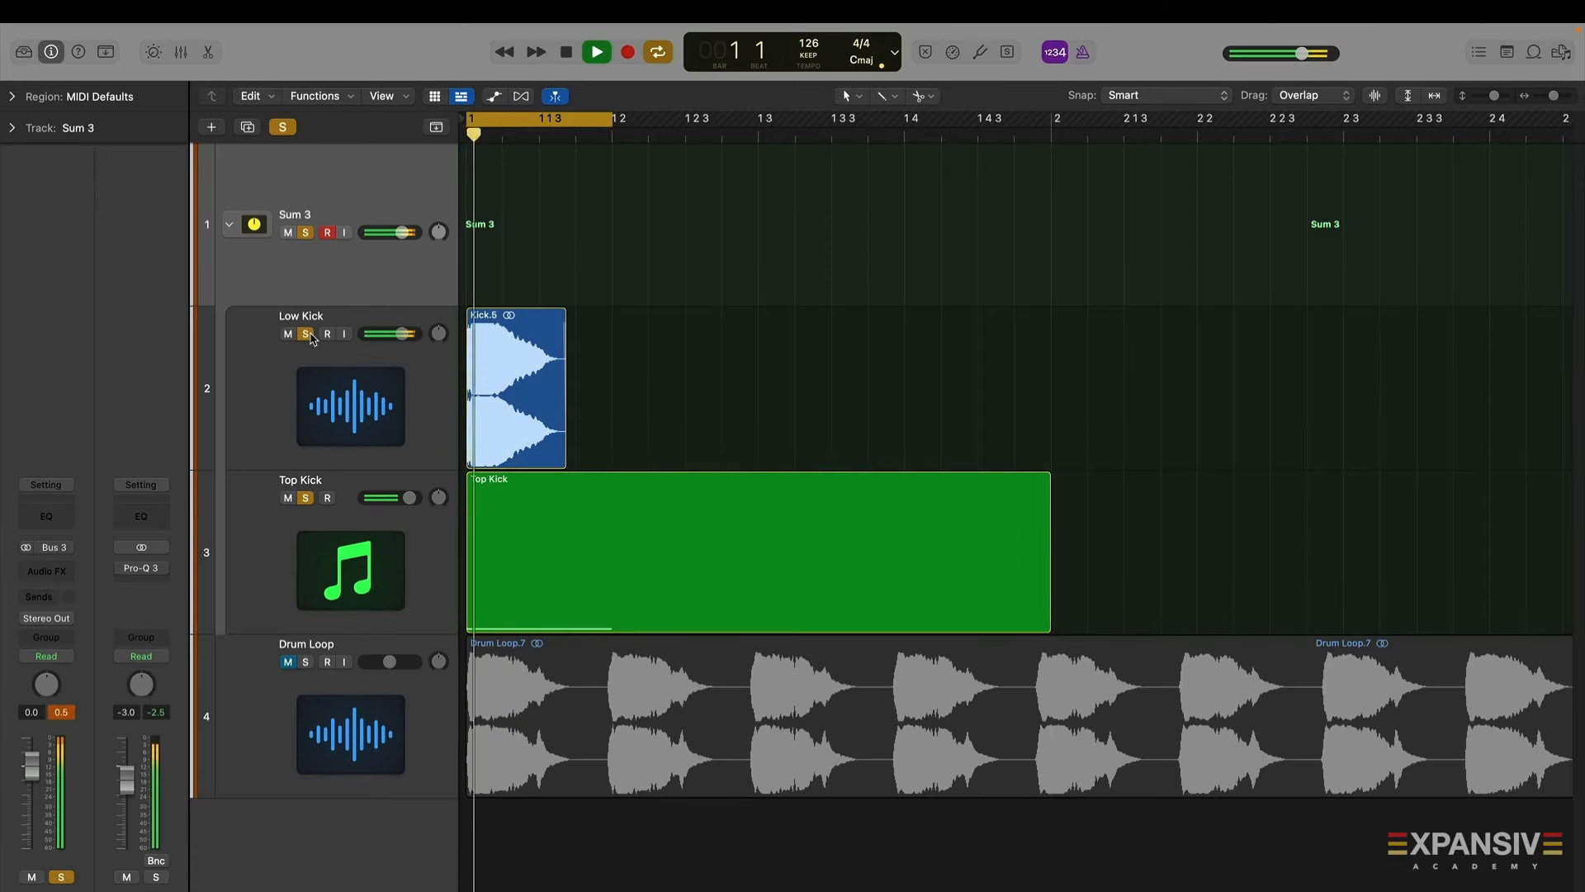
{"action": "key", "text": "space"}
{"action": "key", "text": "space"}
{"action": "key", "text": "space"}
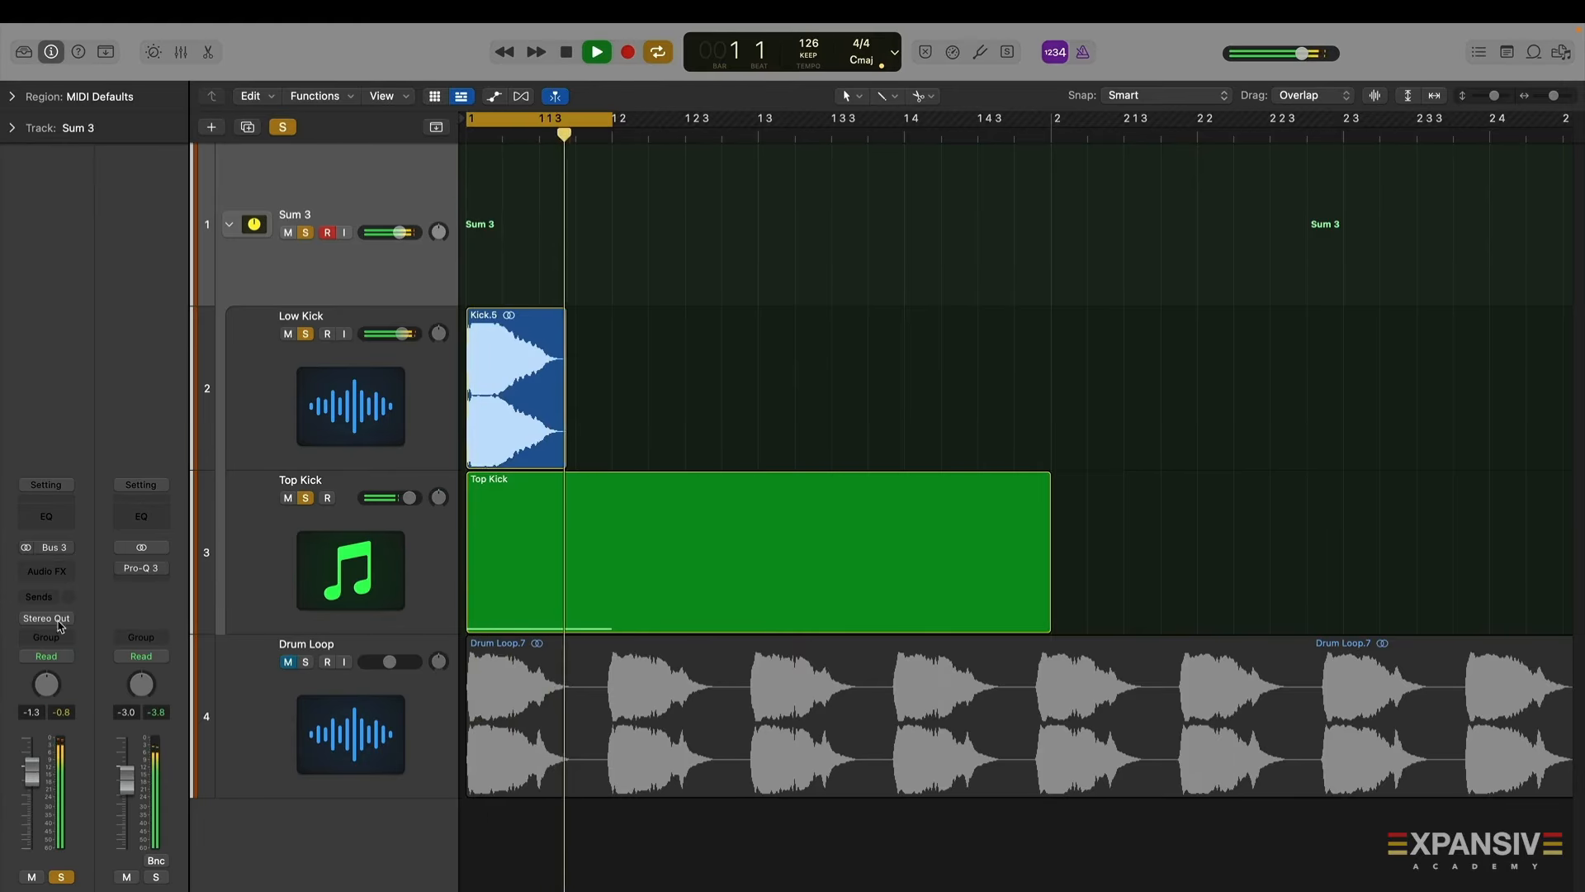
{"action": "key", "text": "space"}
Insert a stereo Gain plug-in on the Sum 3 stack and switch its Mono option on
{"action": "left_click", "coordinate": [46, 571]}
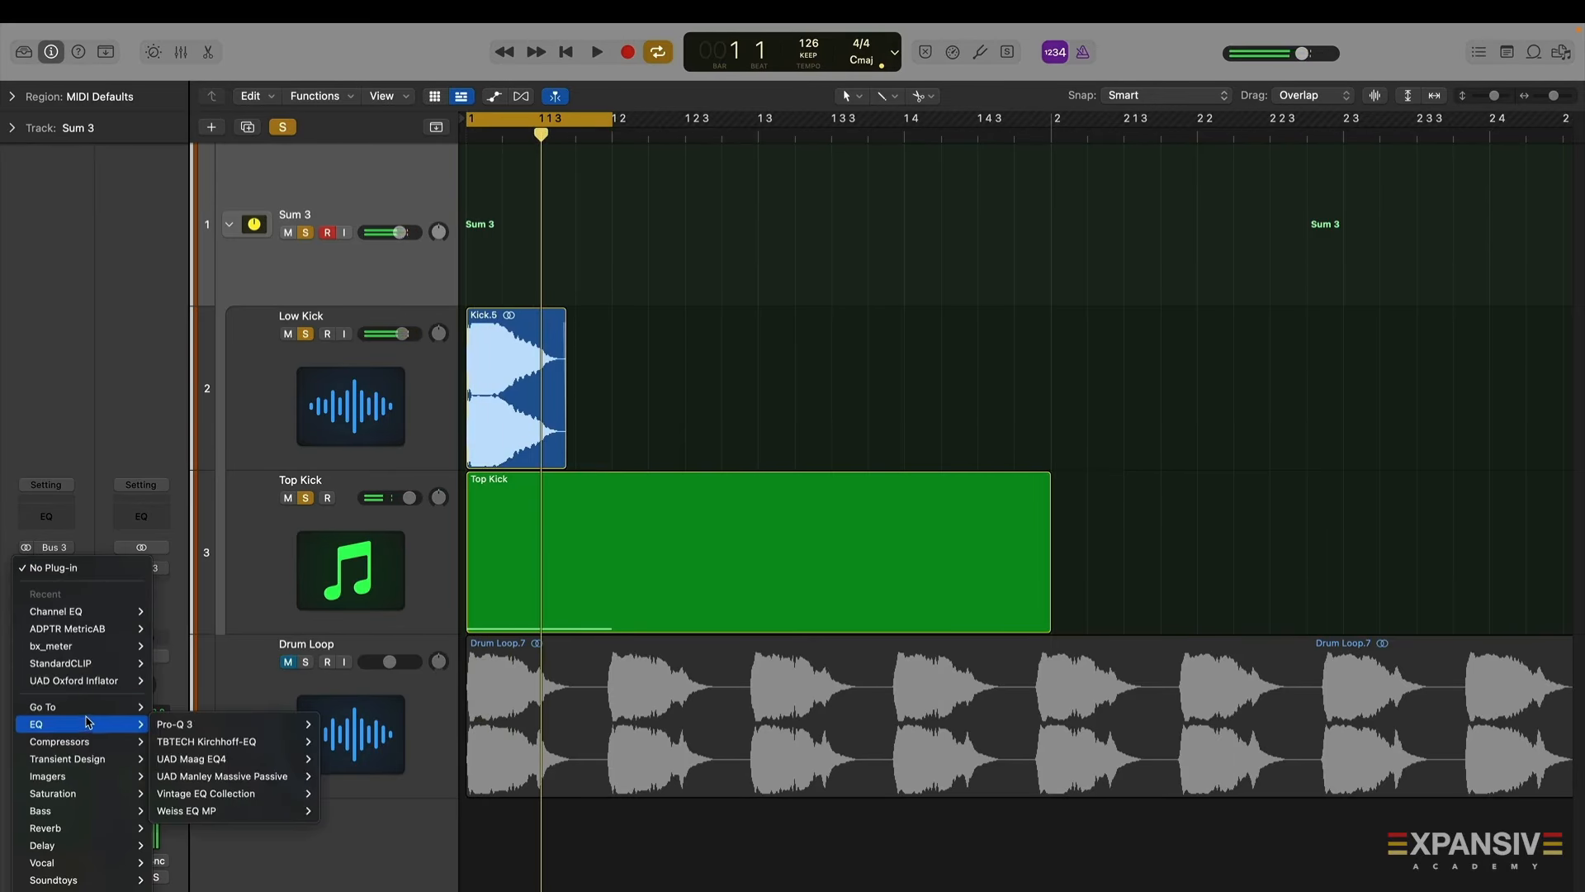
{"action": "mouse_move", "coordinate": [88, 747]}
{"action": "mouse_move", "coordinate": [88, 709]}
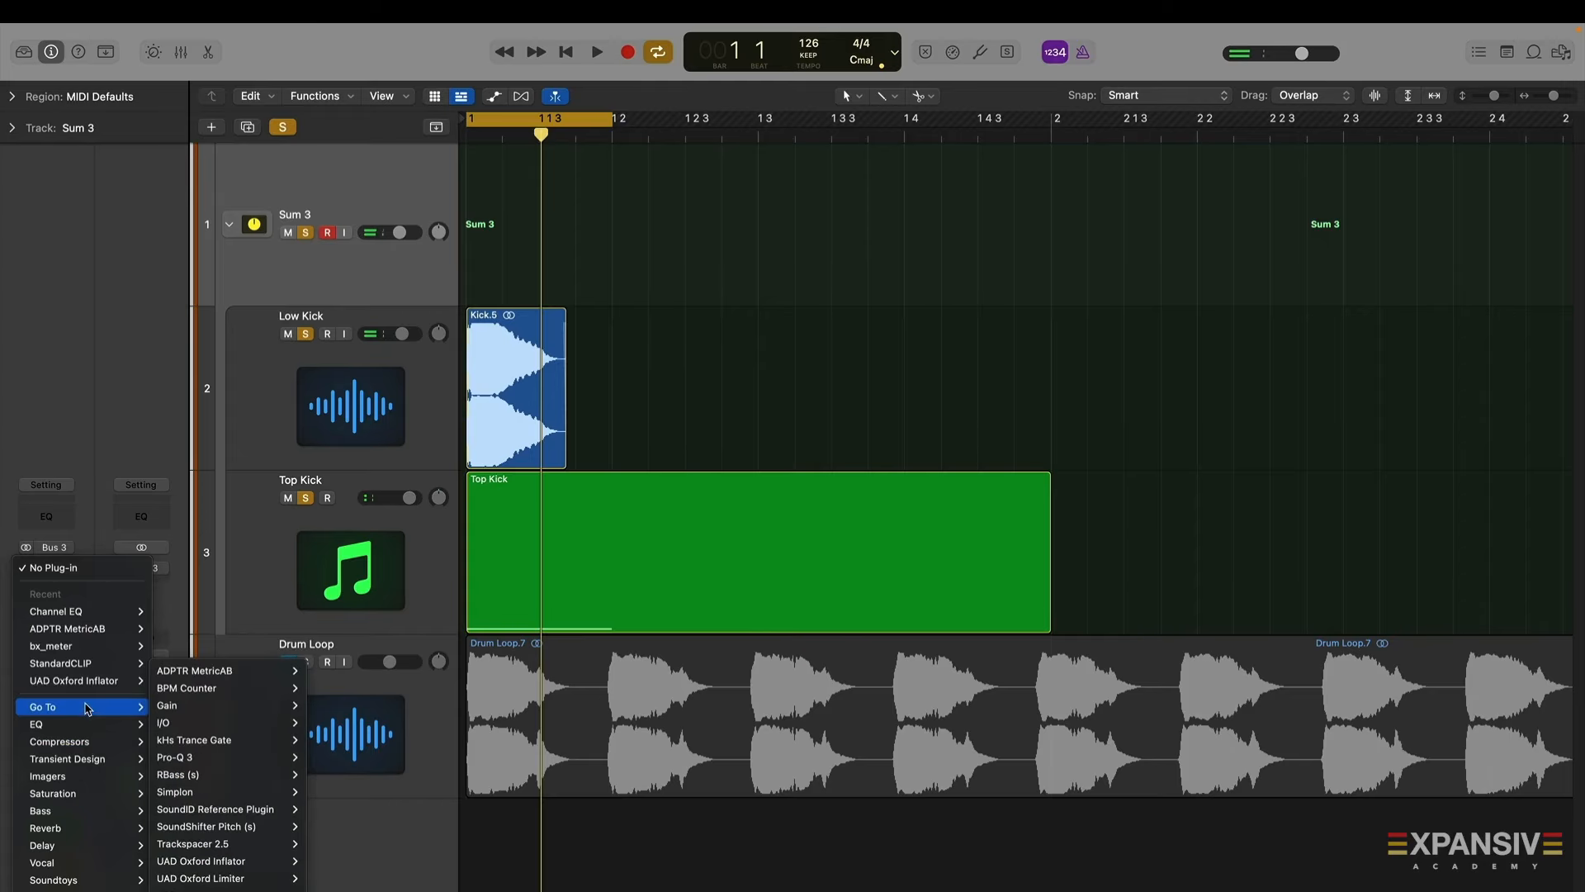
{"action": "mouse_move", "coordinate": [256, 706]}
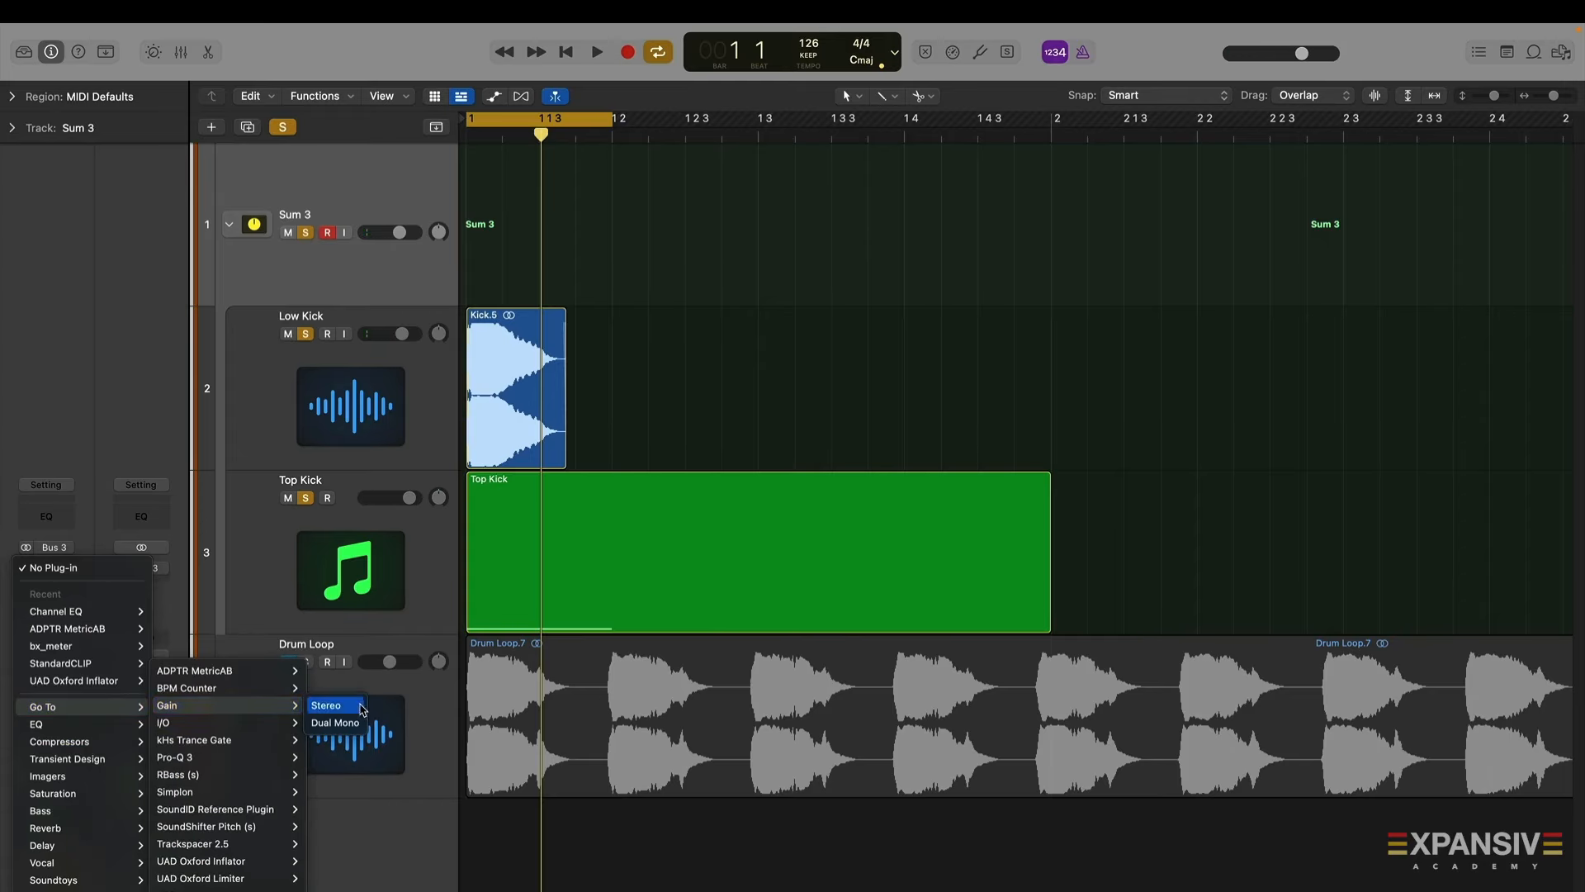
{"action": "left_click", "coordinate": [360, 706]}
{"action": "left_click", "coordinate": [764, 385]}
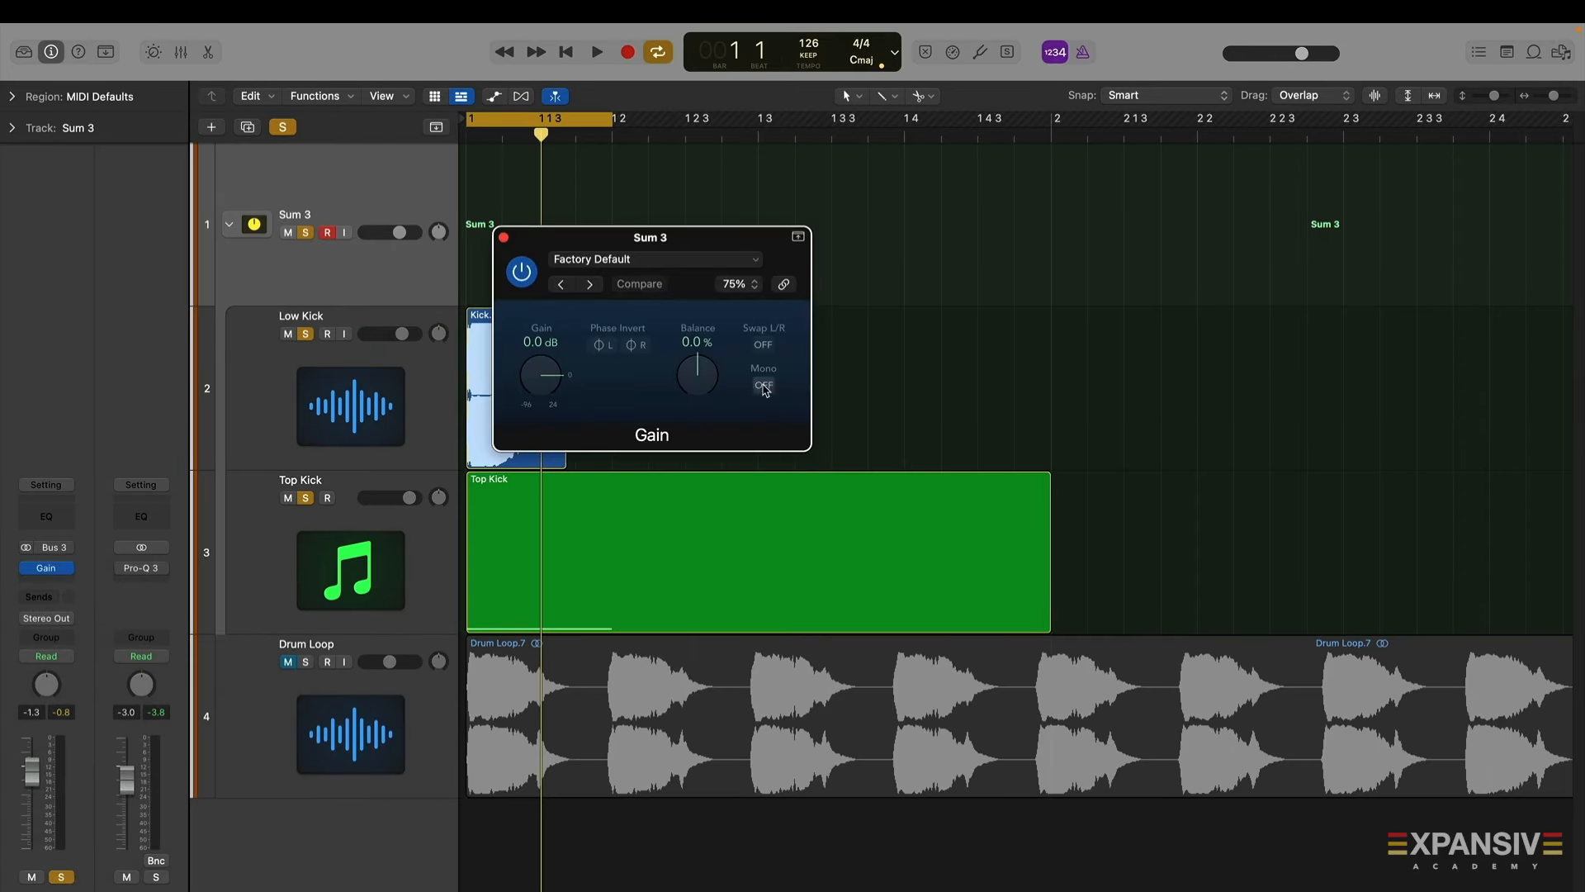
{"action": "key", "text": "space"}
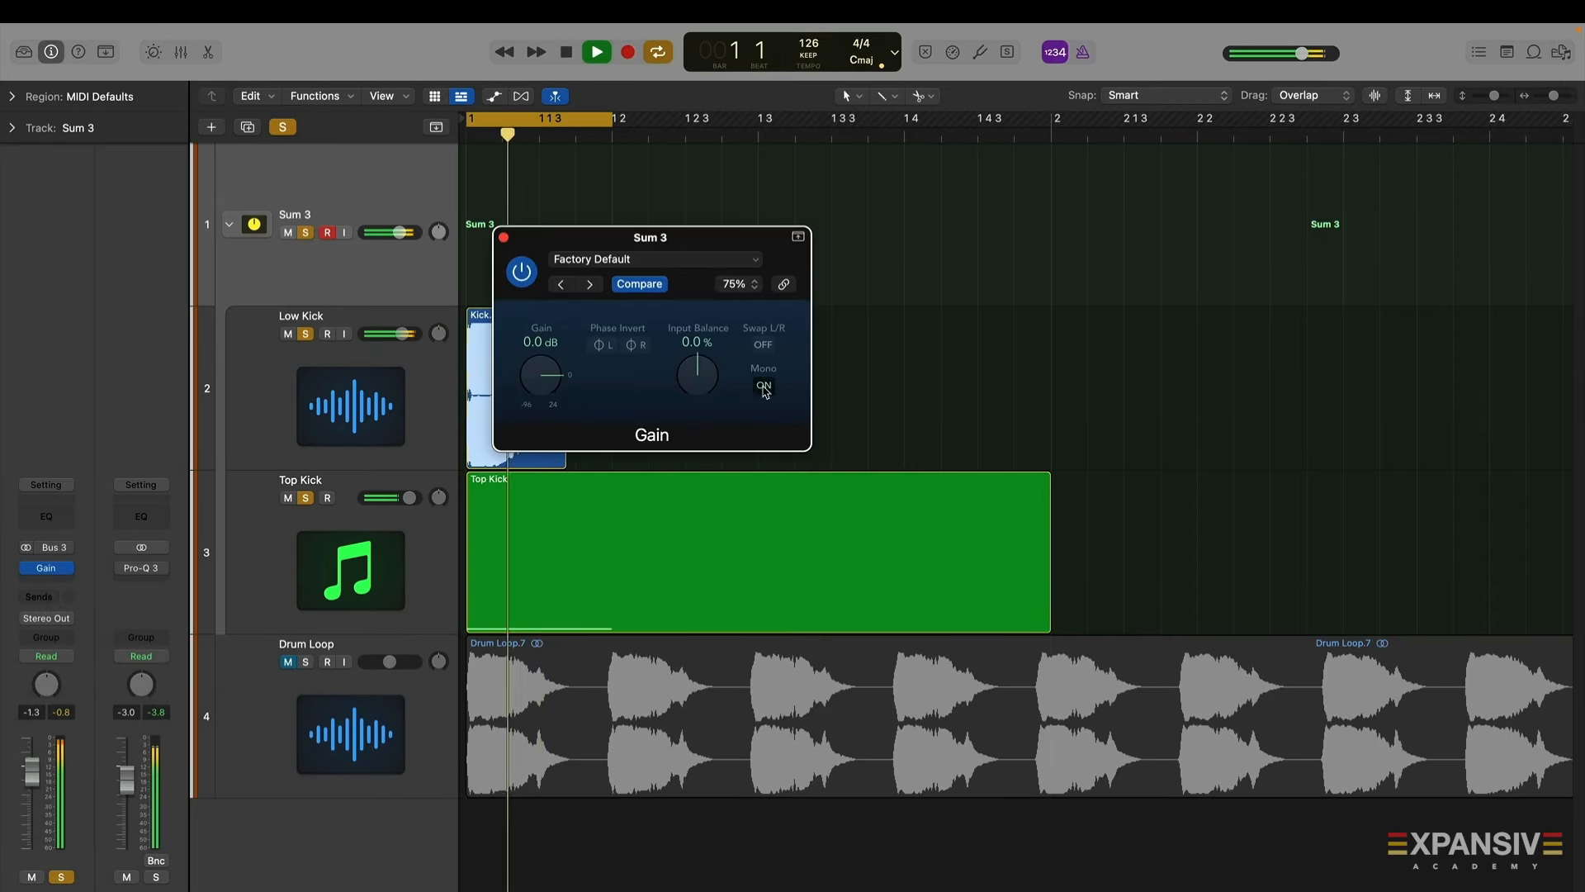
{"action": "left_click", "coordinate": [503, 238]}
Audition the stack while toggling the Top Kick layer and bypassing the Low Kick Channel EQ on and off
{"action": "left_click", "coordinate": [393, 553]}
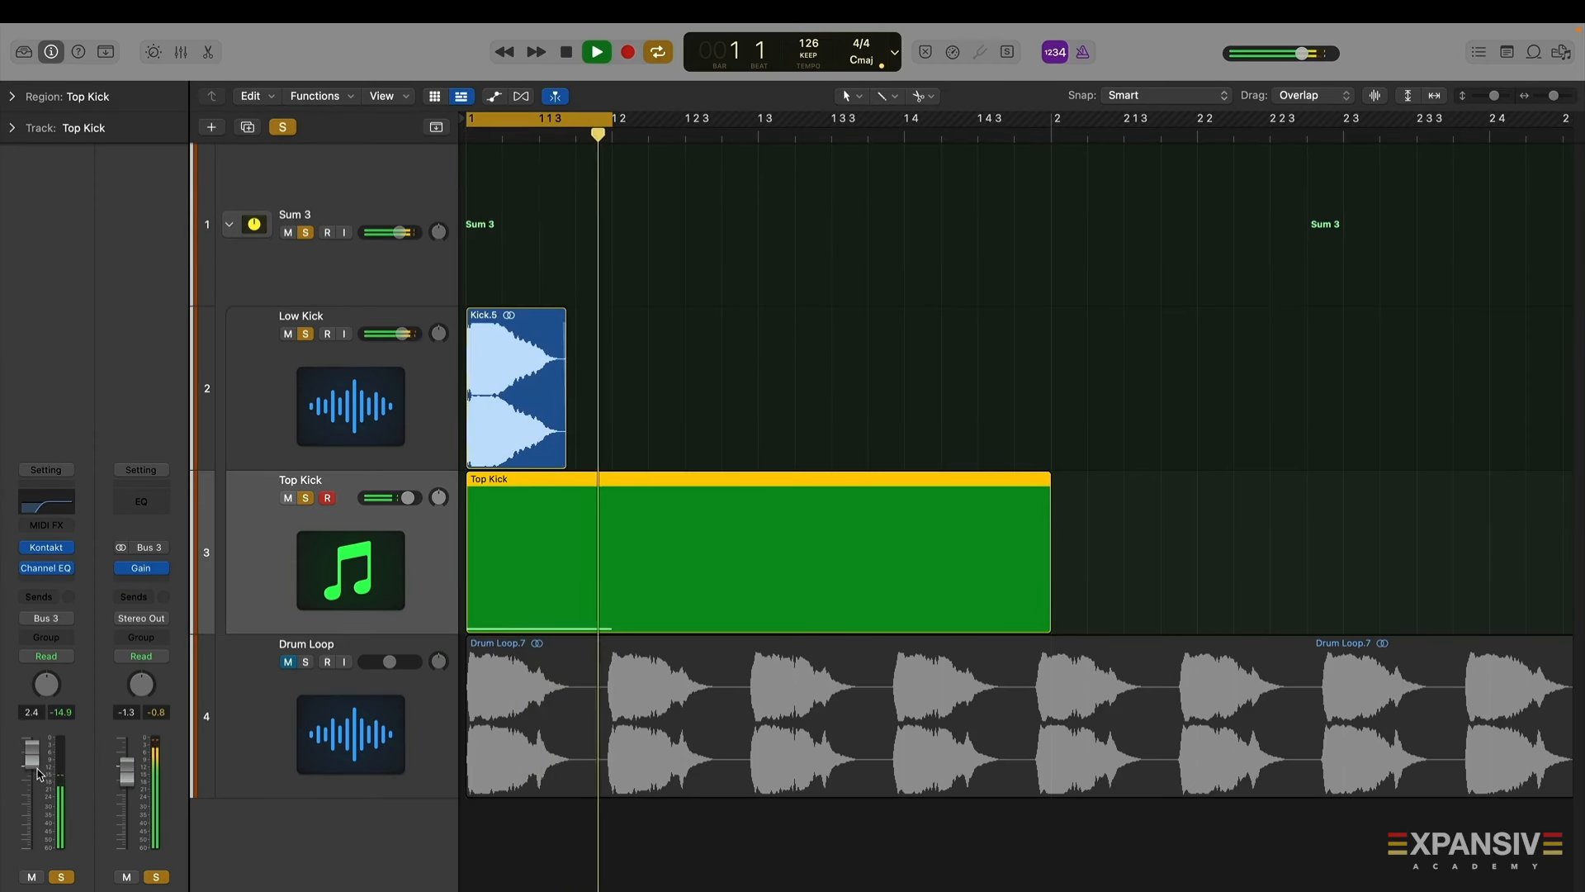
{"action": "key", "text": "space"}
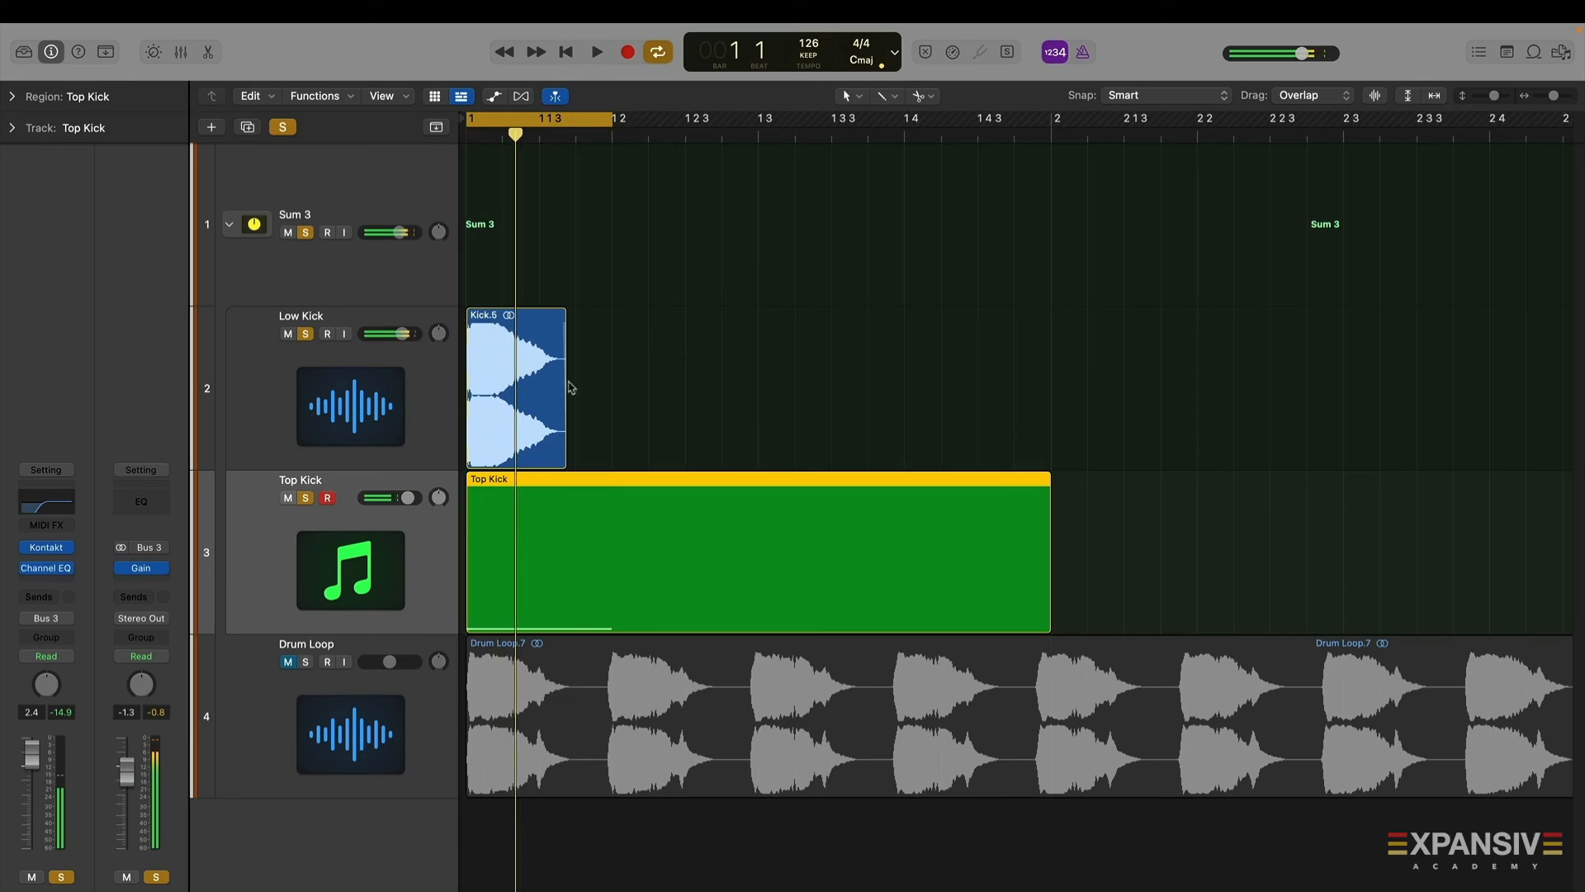
{"action": "left_click", "coordinate": [322, 297]}
{"action": "key", "text": "space"}
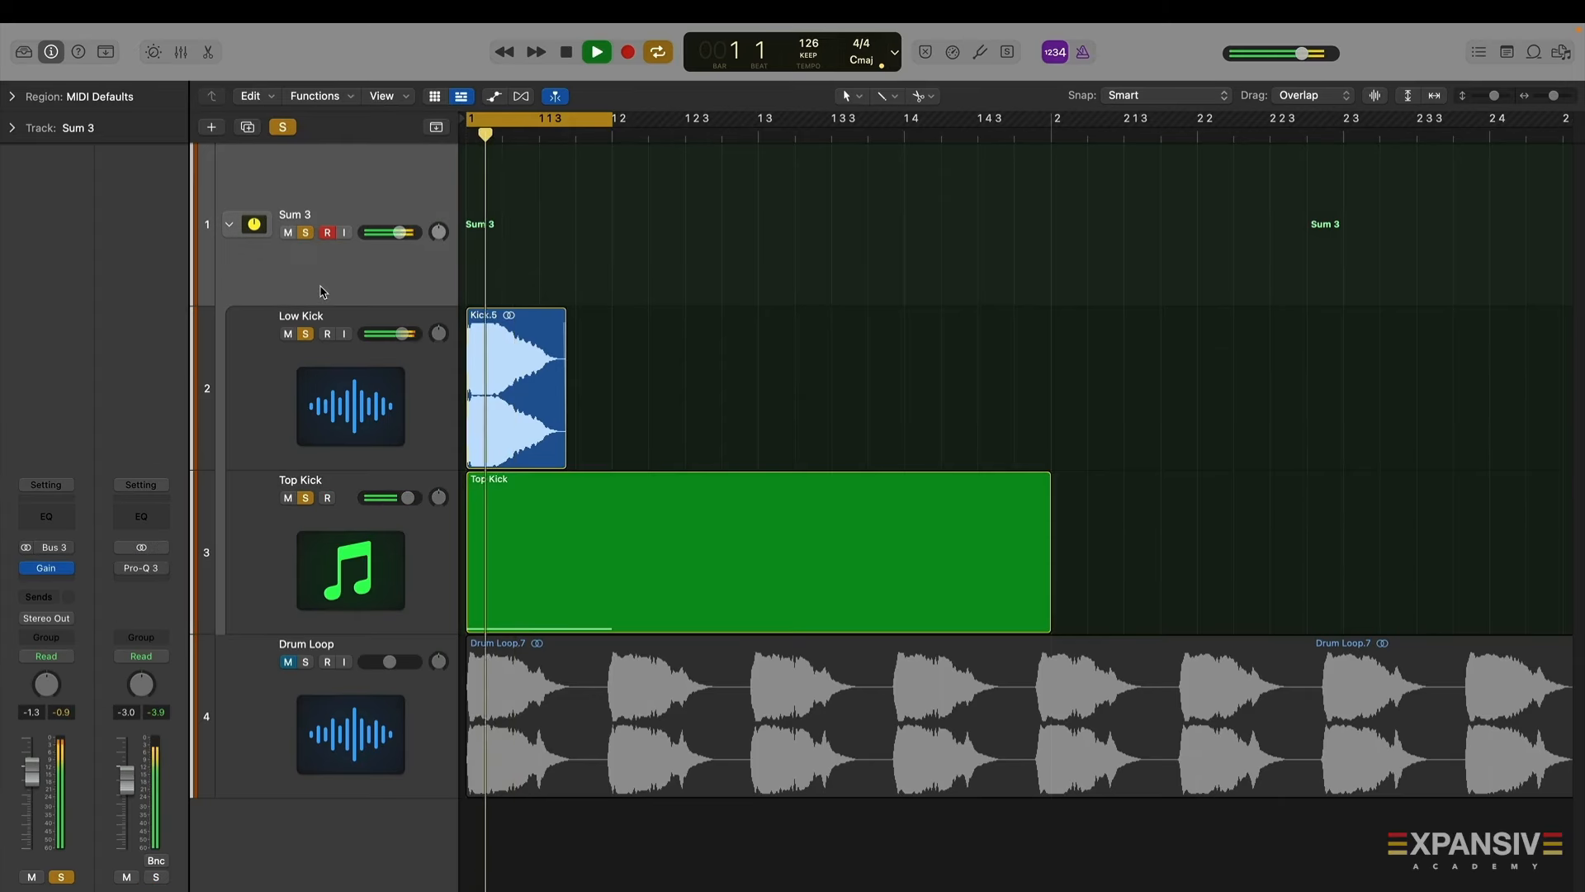
{"action": "key", "text": "space"}
{"action": "left_click", "coordinate": [305, 497]}
{"action": "left_click", "coordinate": [256, 438]}
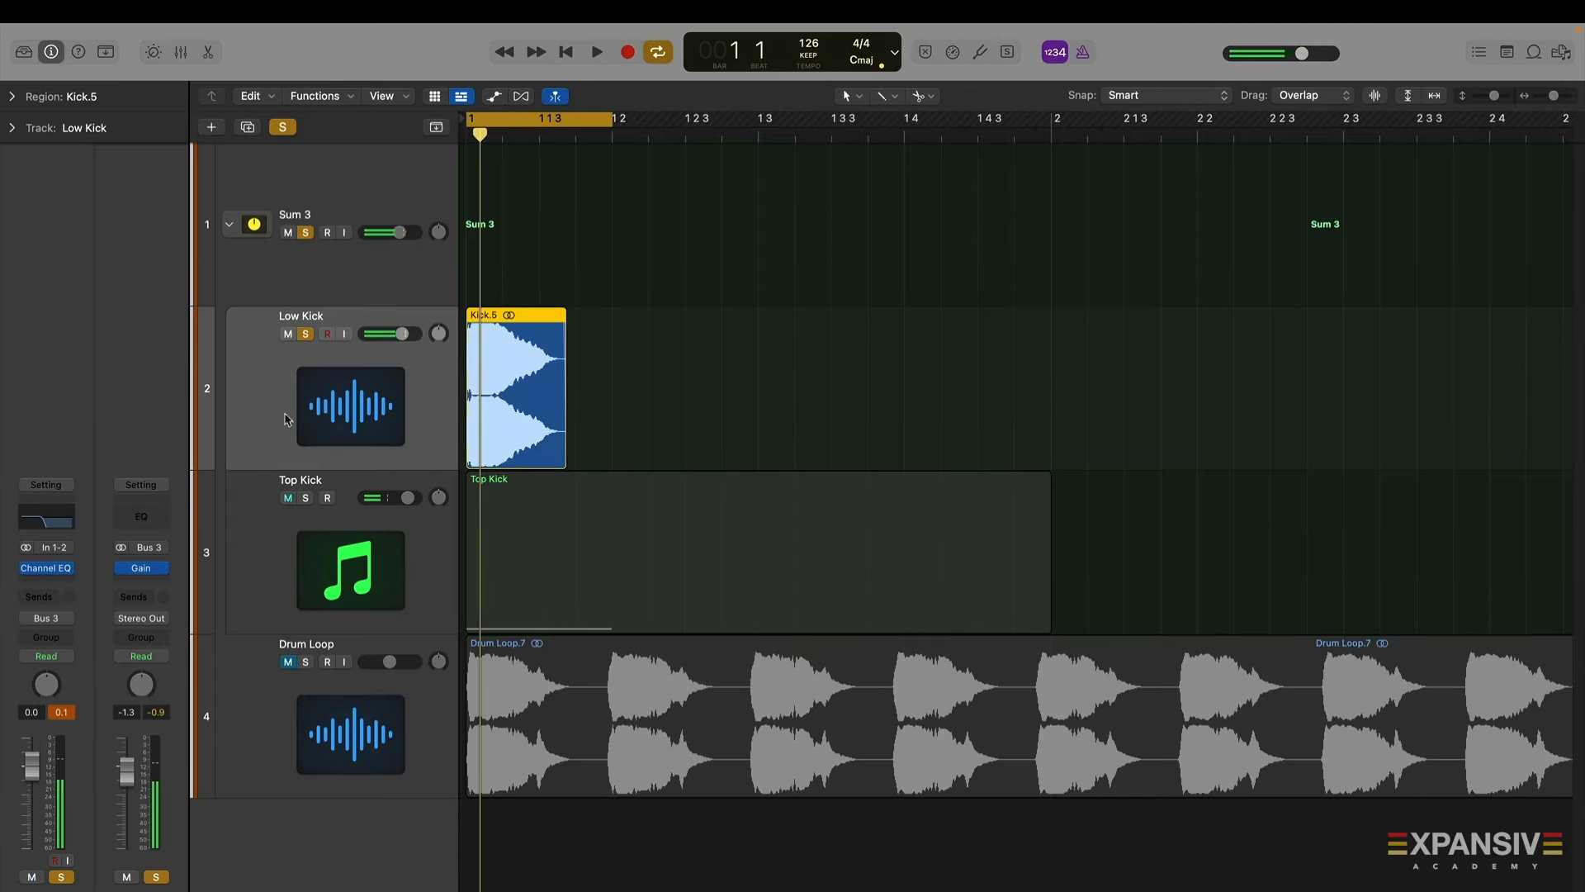
{"action": "left_click", "coordinate": [28, 568]}
{"action": "key", "text": "space"}
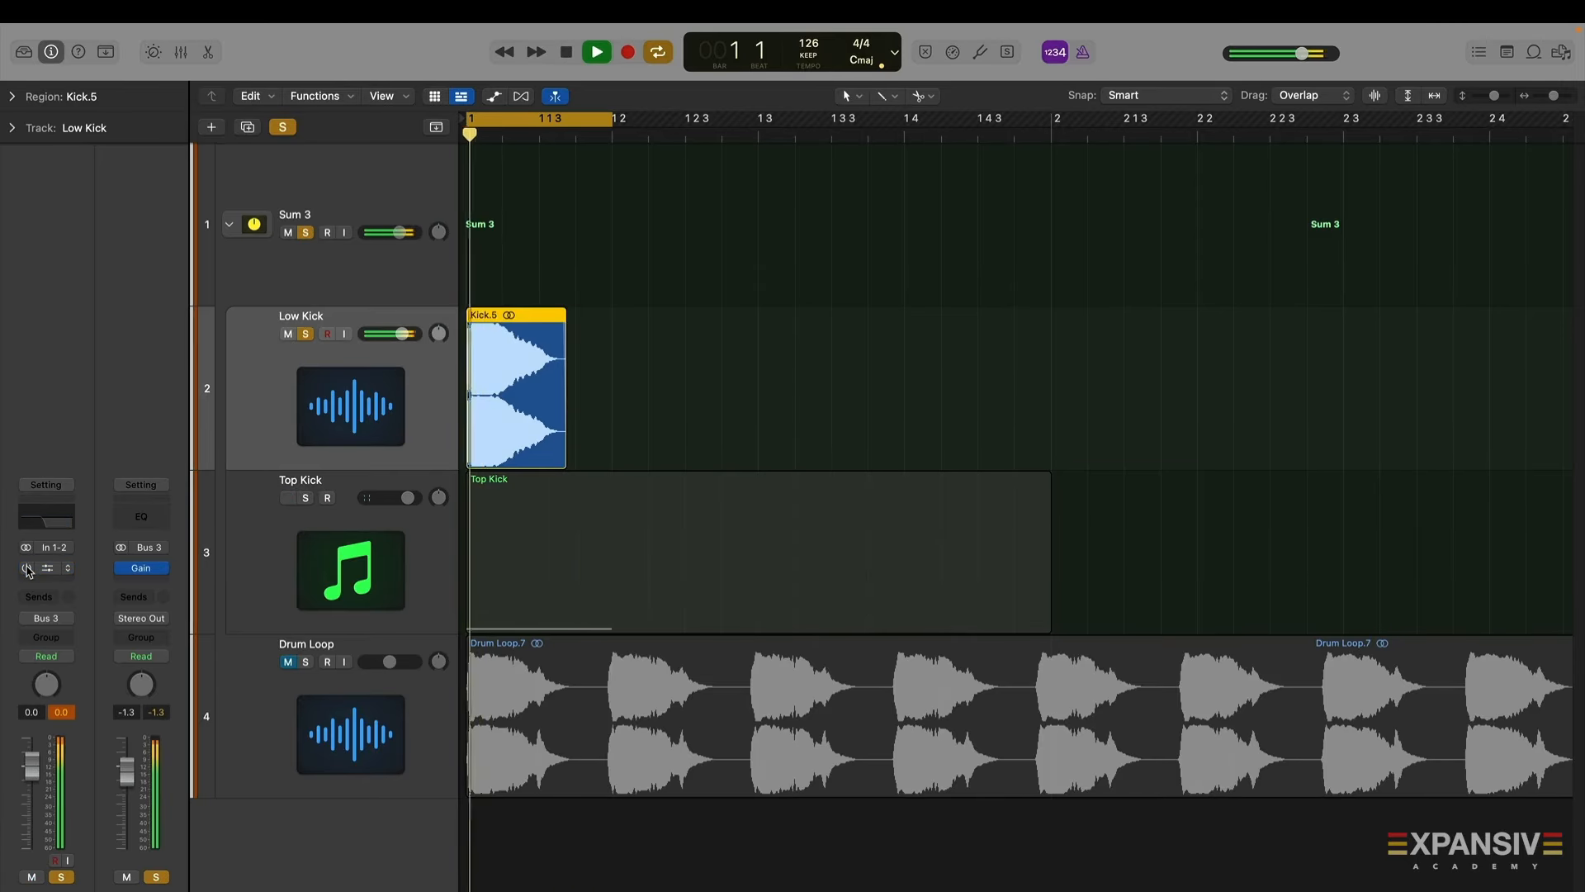
{"action": "left_click", "coordinate": [28, 568]}
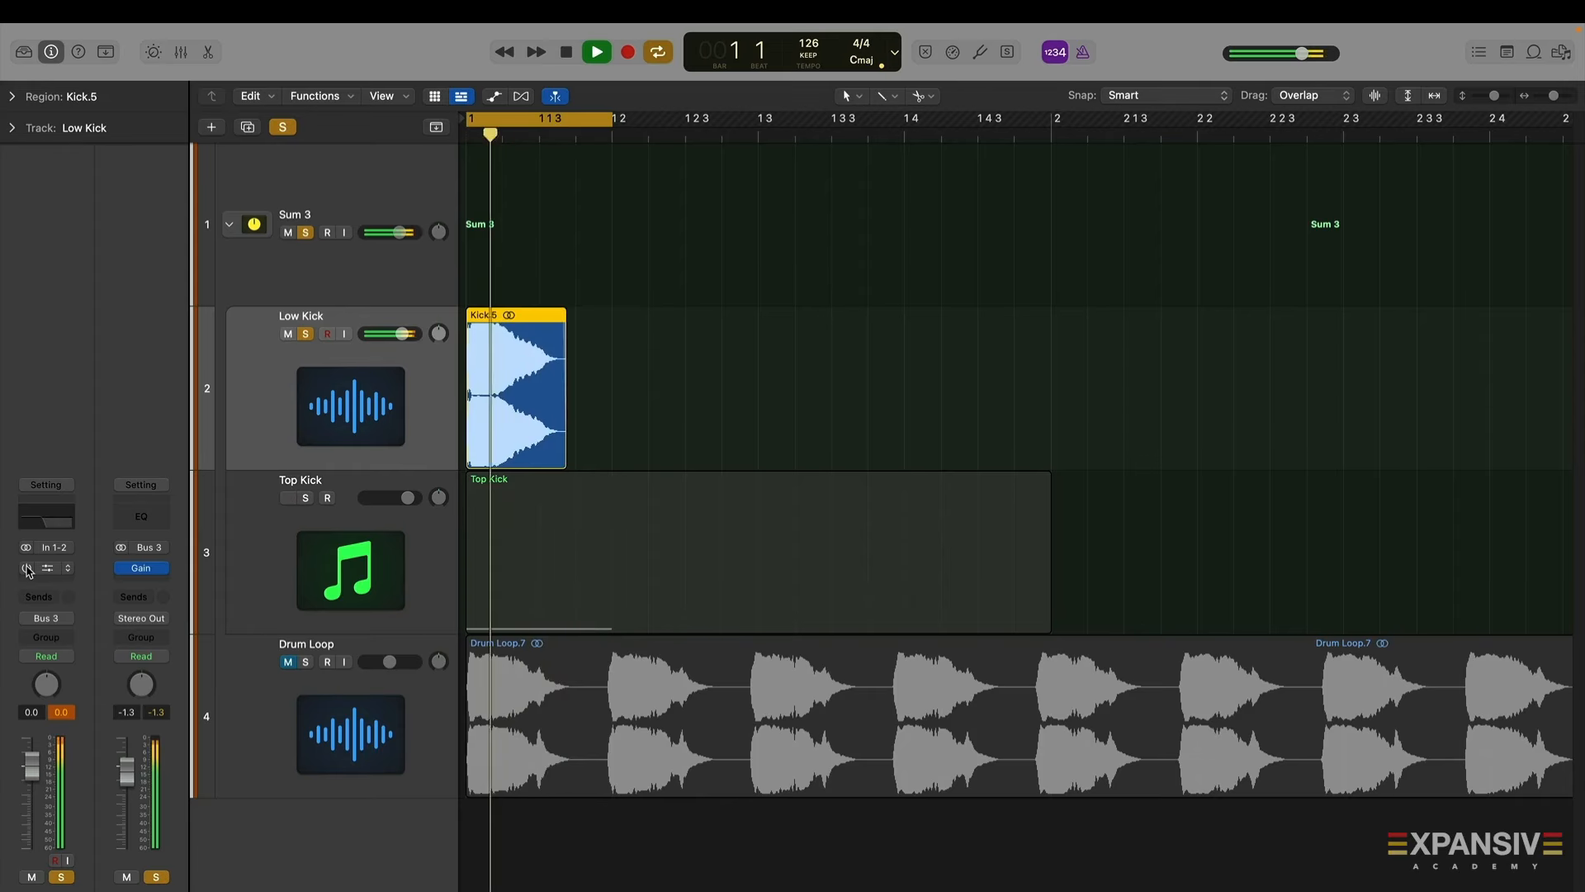
{"action": "key", "text": "space"}
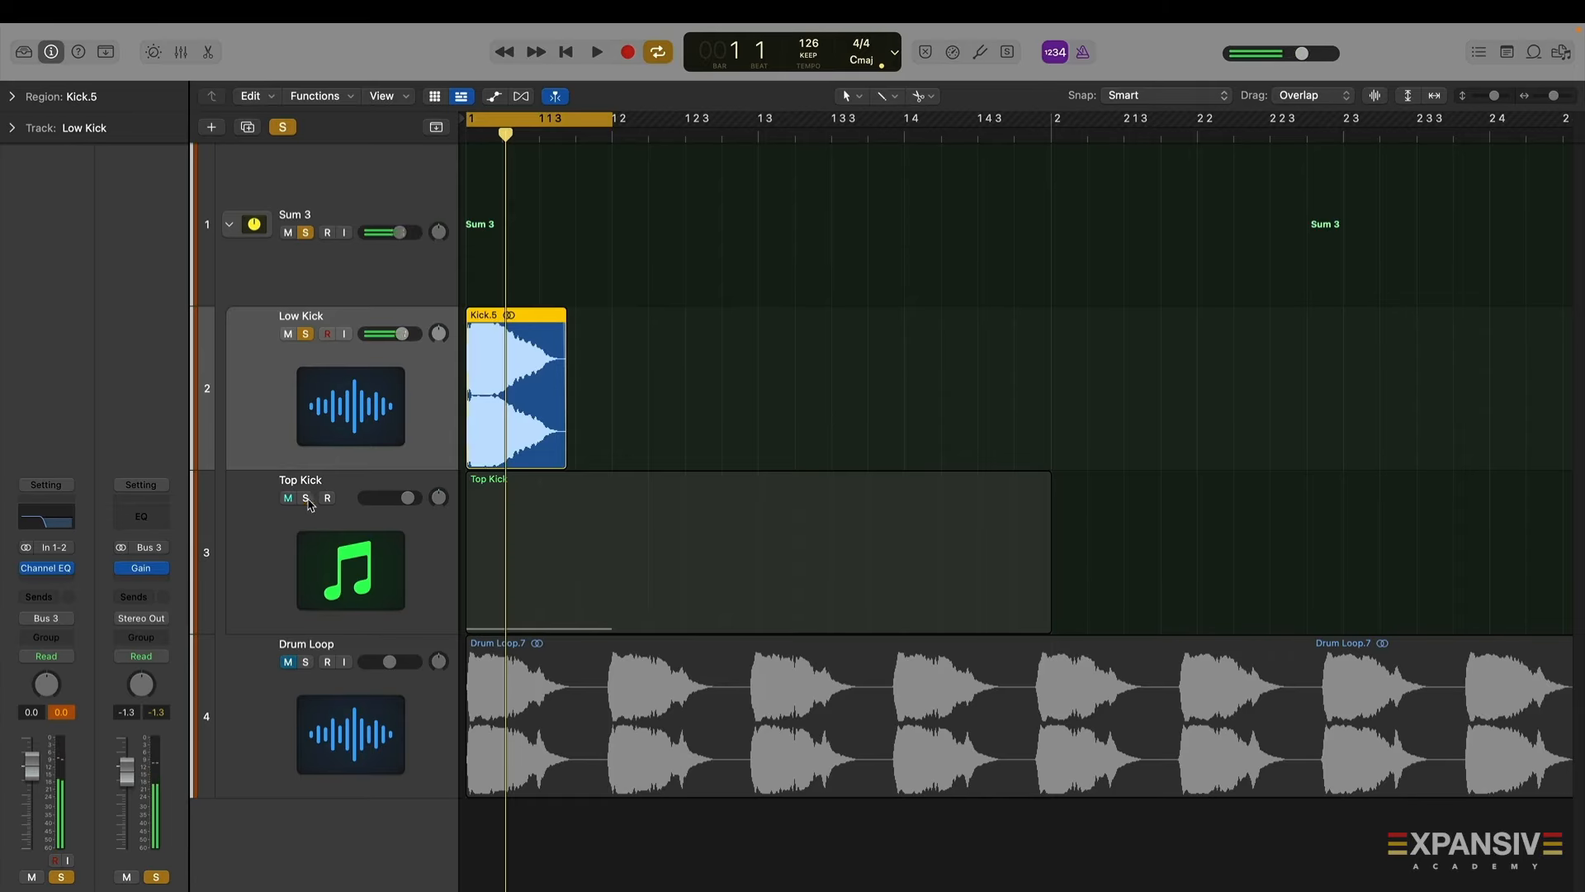
{"action": "left_click", "coordinate": [307, 498]}
{"action": "key", "text": "space"}
{"action": "key", "text": "space"}
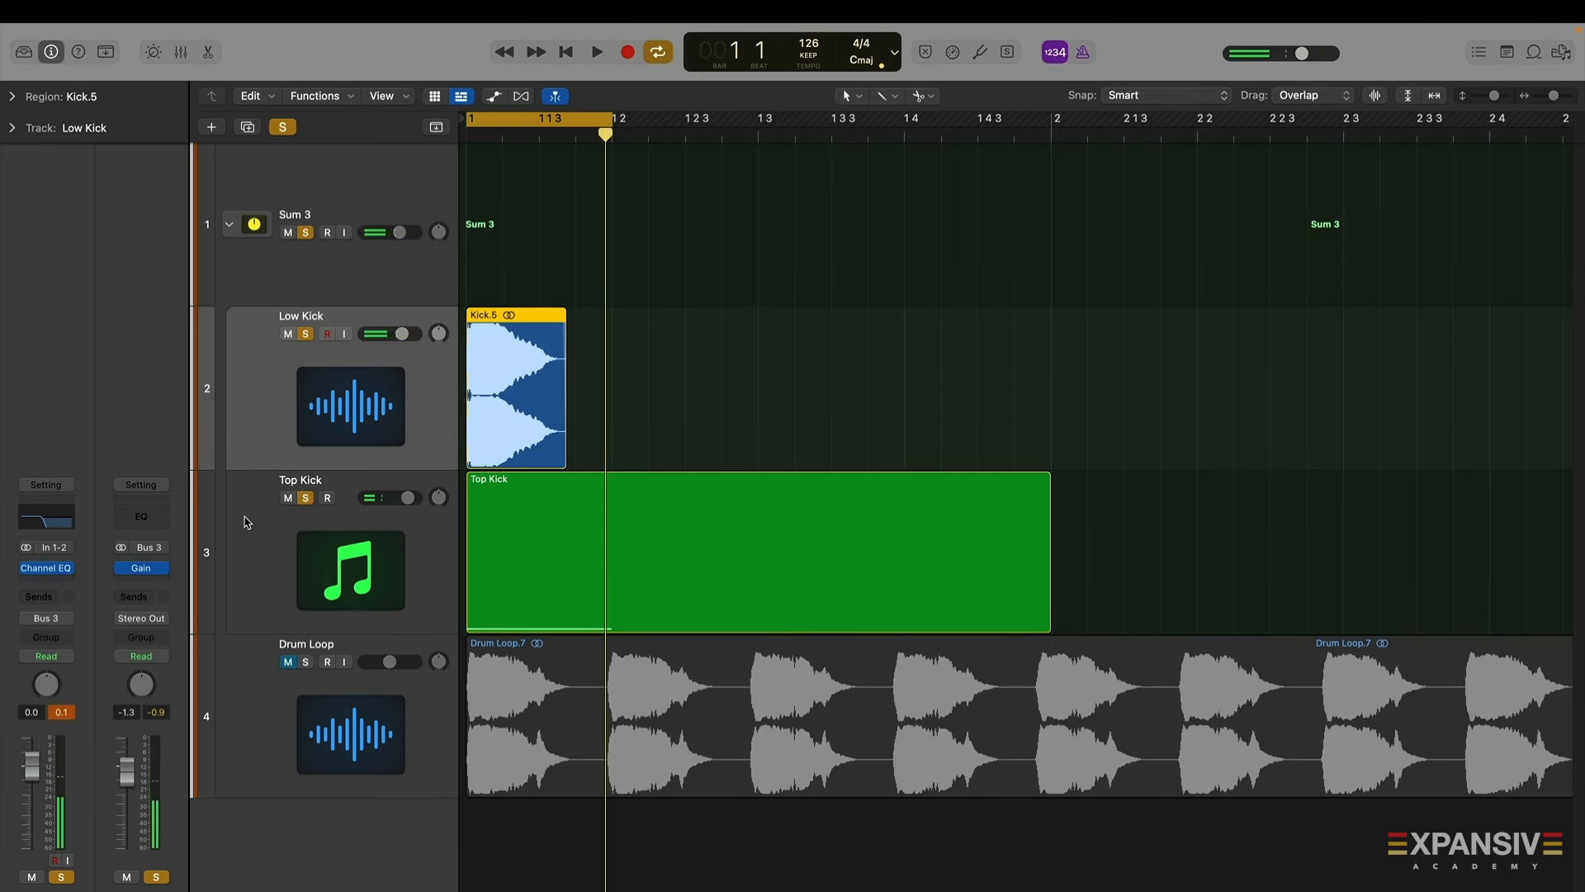
Bounce the Sum 3 stack to the Desktop as Perfect Kick Drum JK
{"action": "left_click", "coordinate": [431, 277]}
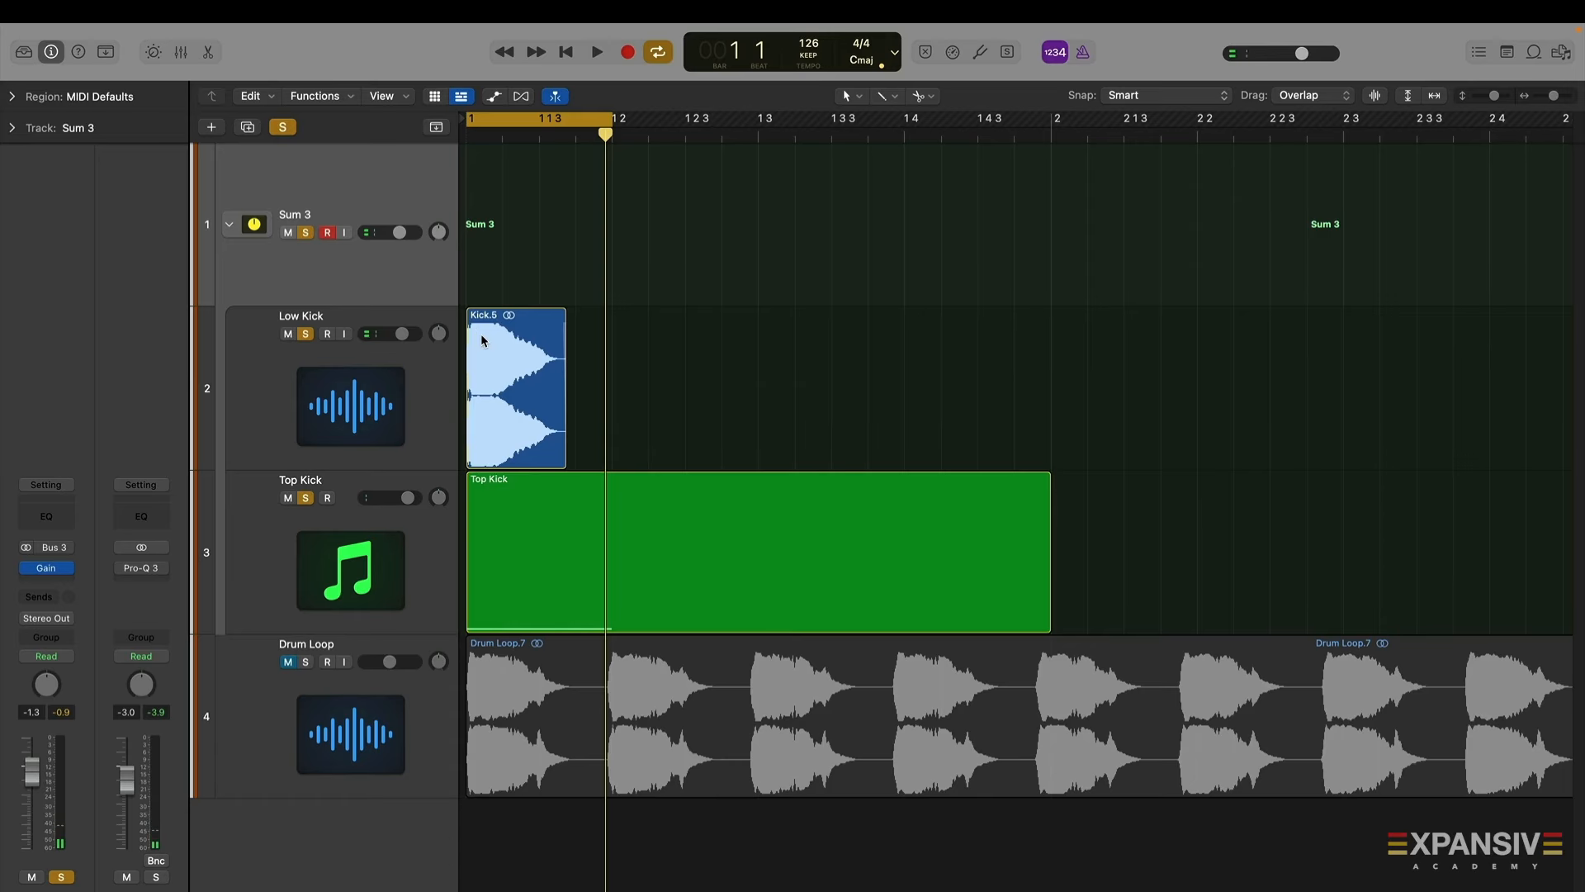
{"action": "left_click", "coordinate": [157, 861]}
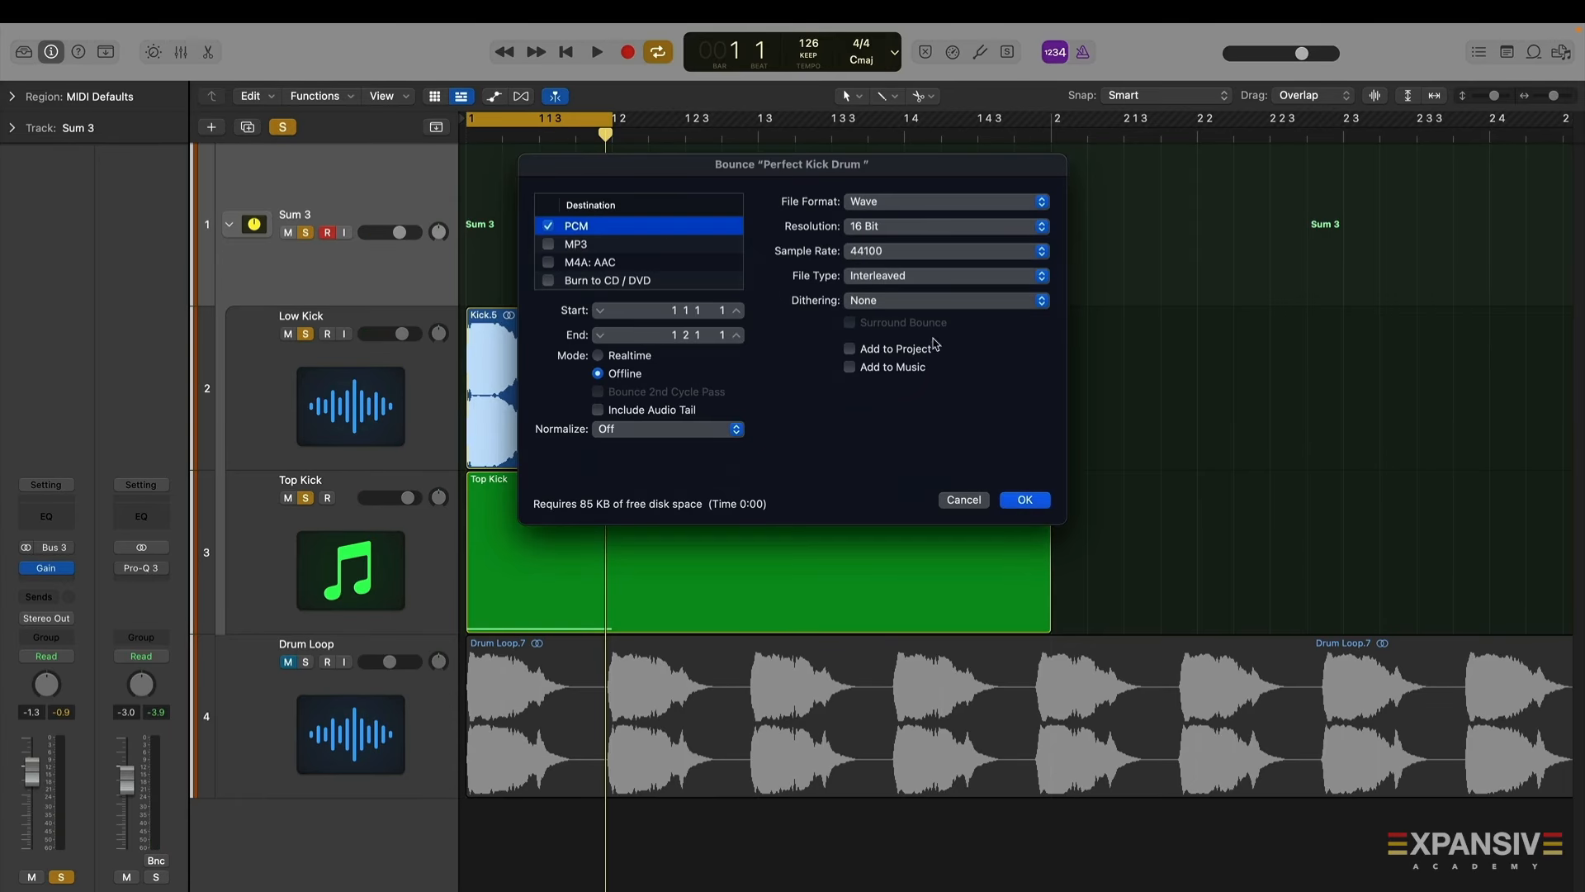
{"action": "key", "text": "Return"}
{"action": "left_click", "coordinate": [901, 100]}
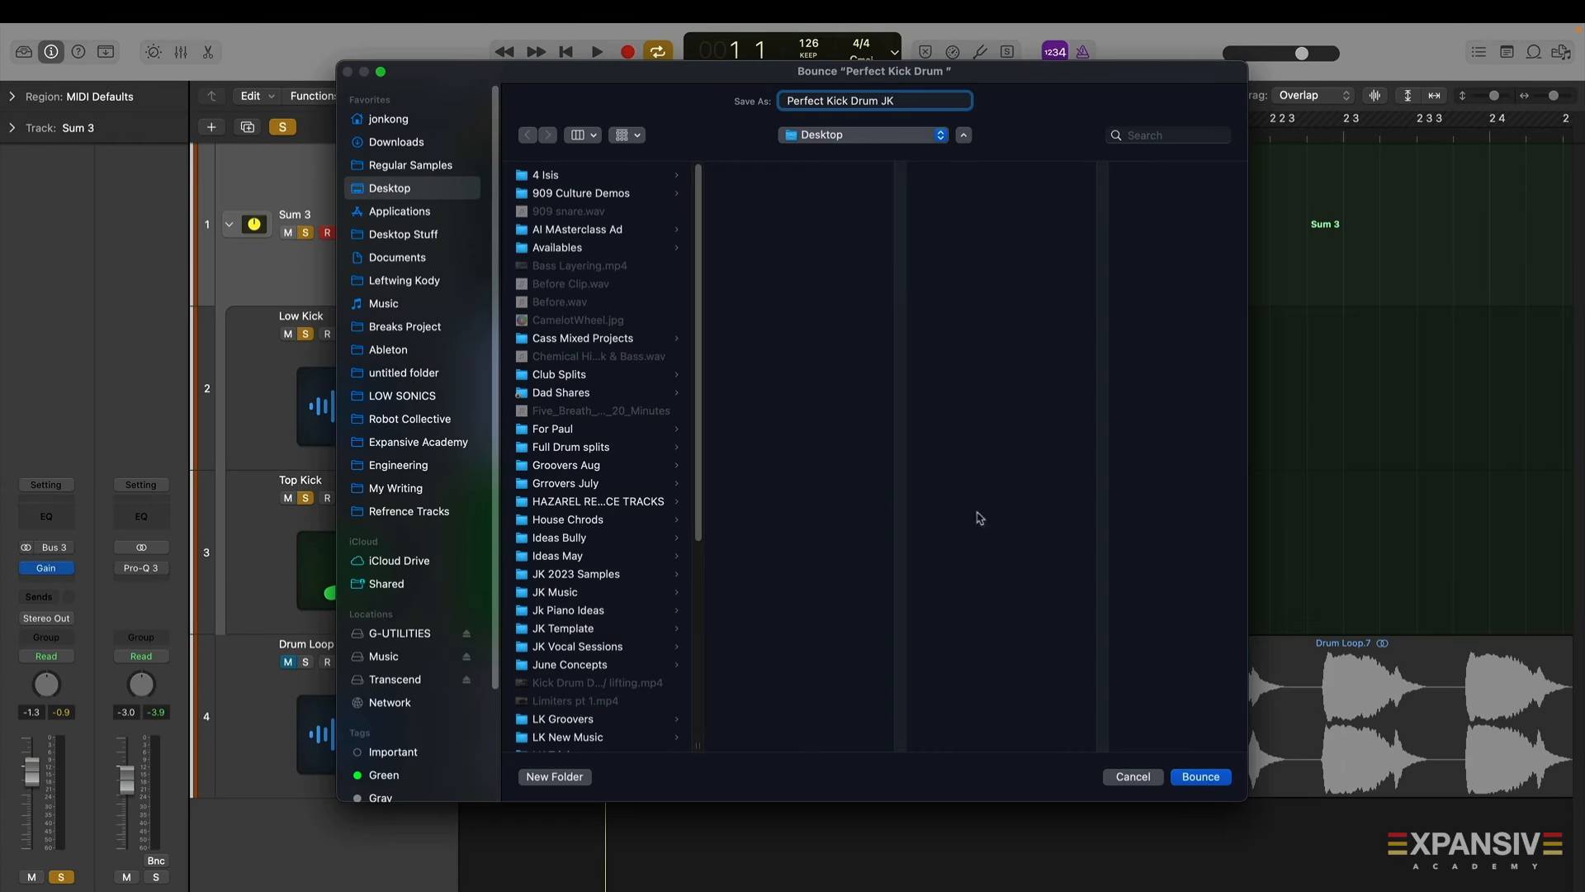
{"action": "left_click", "coordinate": [1190, 778]}
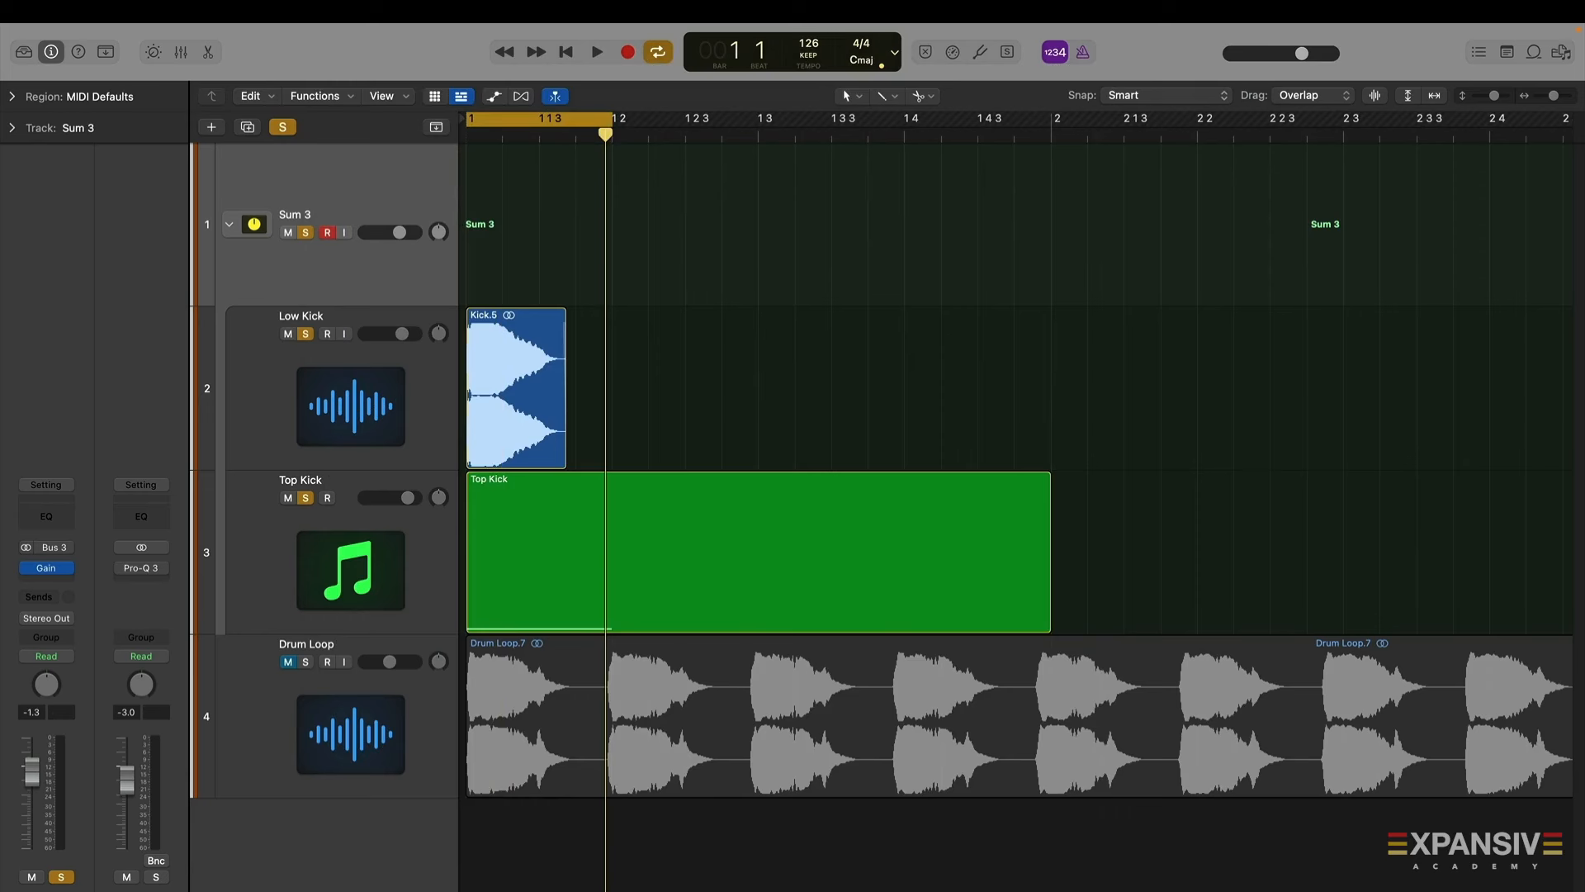
Import the bounced Perfect Kick Drum JK file into the arrangement at bar 2
{"action": "left_click_drag", "start_coordinate": [372, 888], "coordinate": [1084, 357]}
{"action": "left_click", "coordinate": [351, 546]}
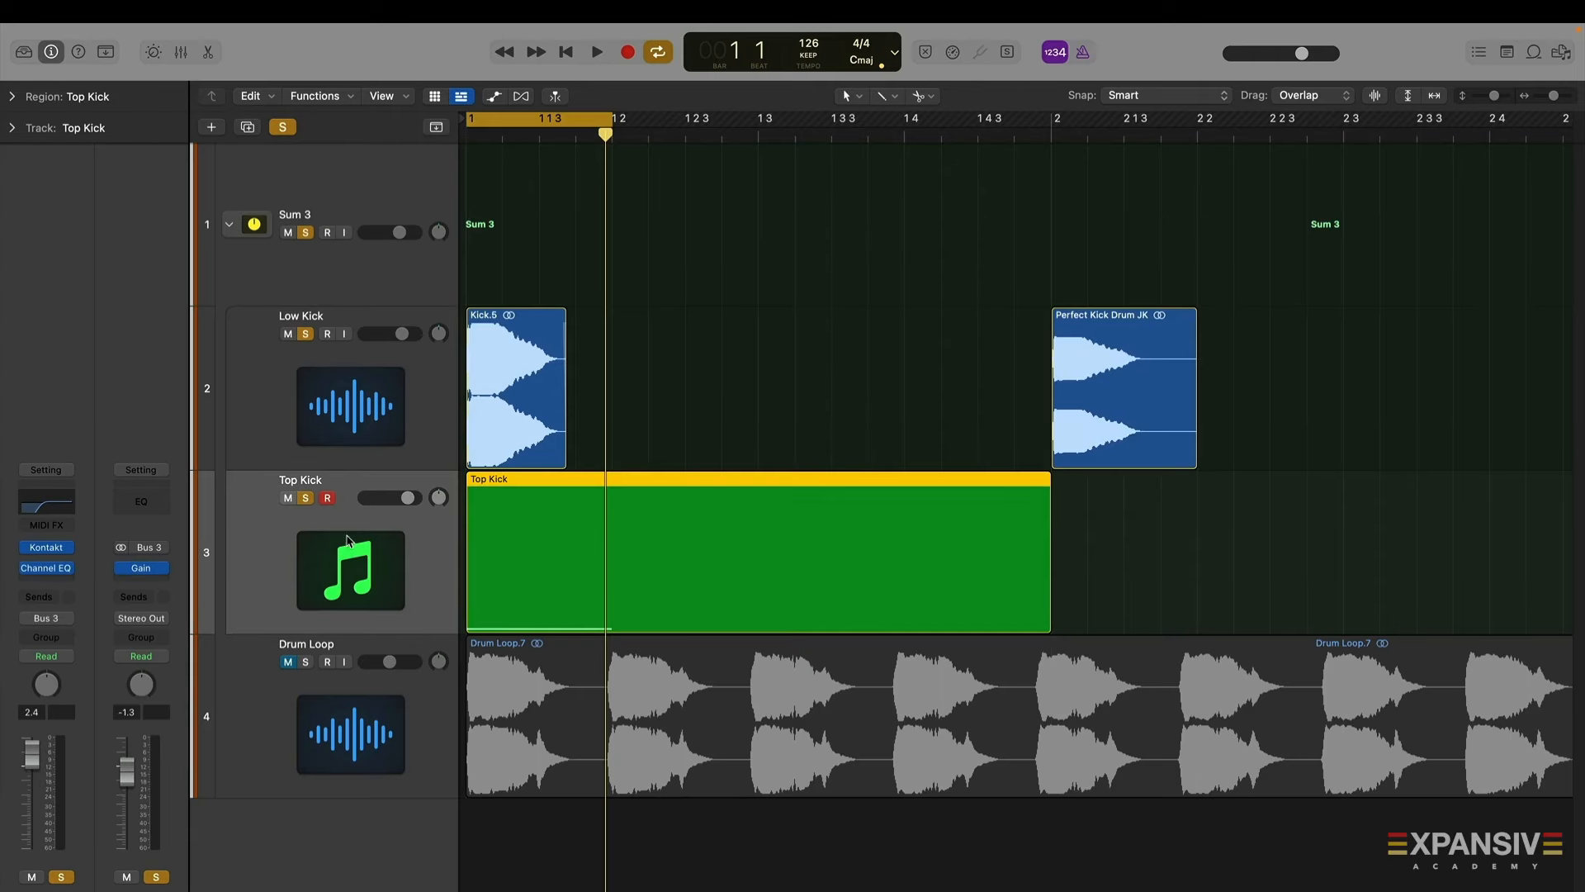
Create a new audio track and move the Perfect Kick Drum JK region onto it at bar 1
{"action": "left_click", "coordinate": [213, 128]}
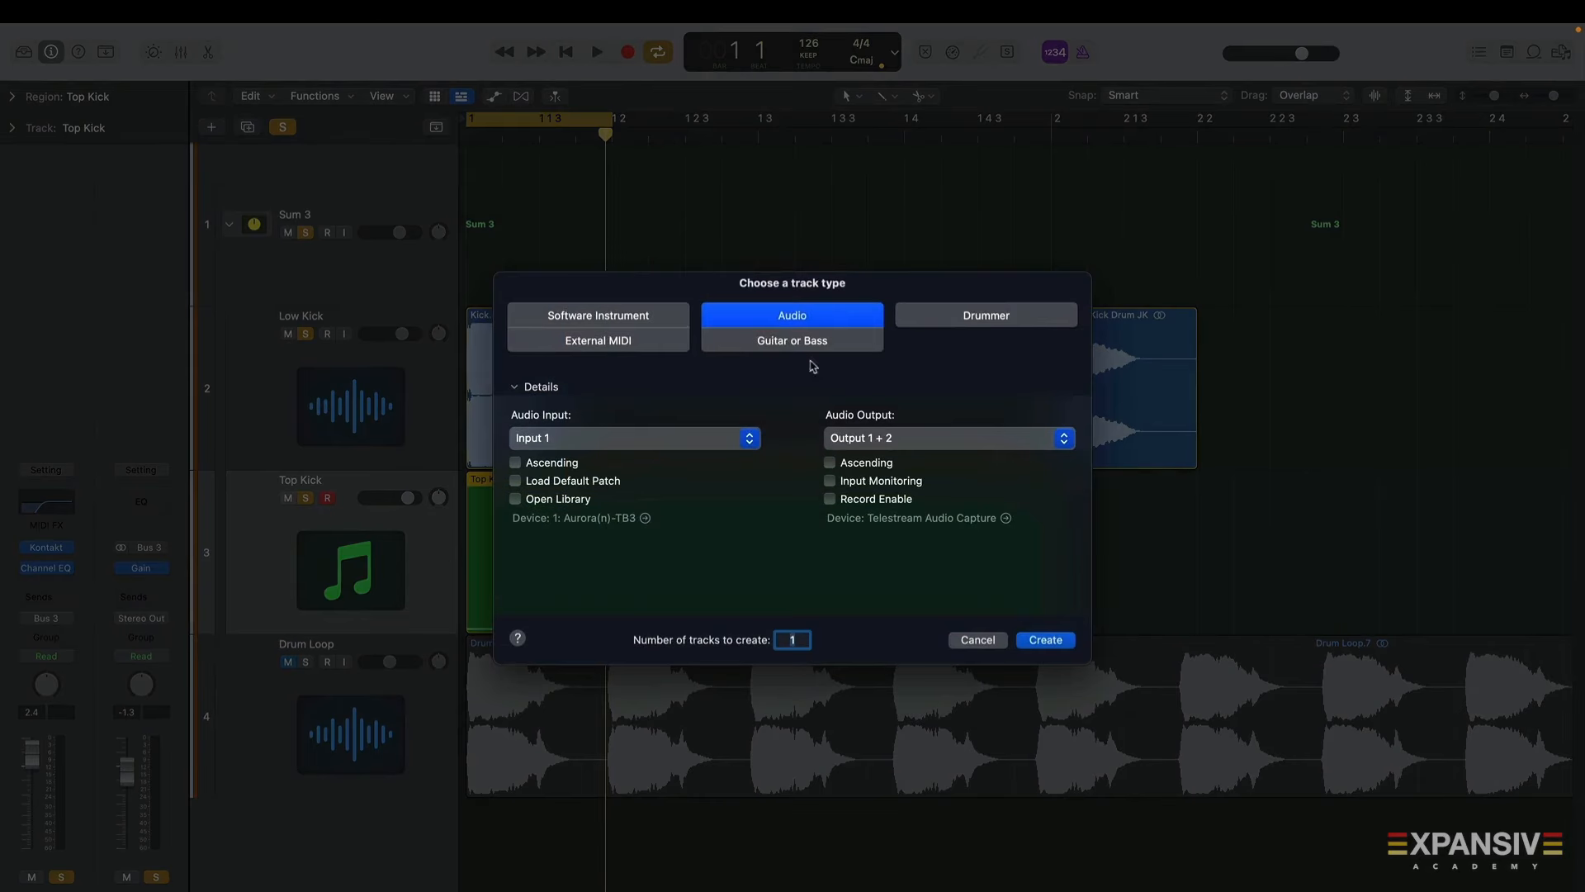
{"action": "left_click", "coordinate": [1045, 641]}
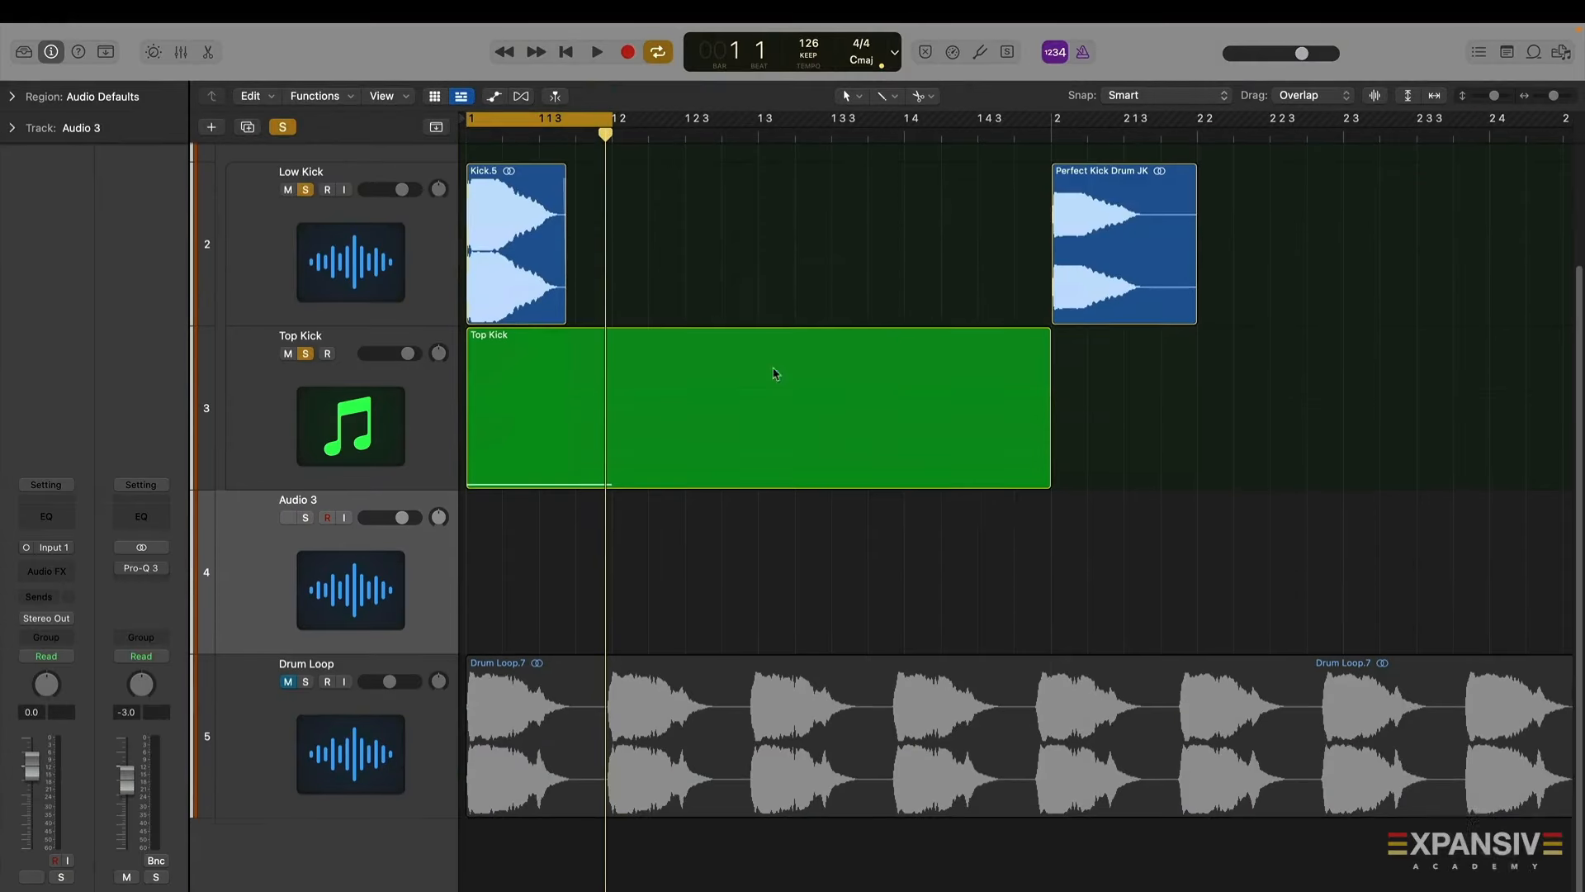
{"action": "left_click_drag", "start_coordinate": [1051, 277], "coordinate": [465, 607]}
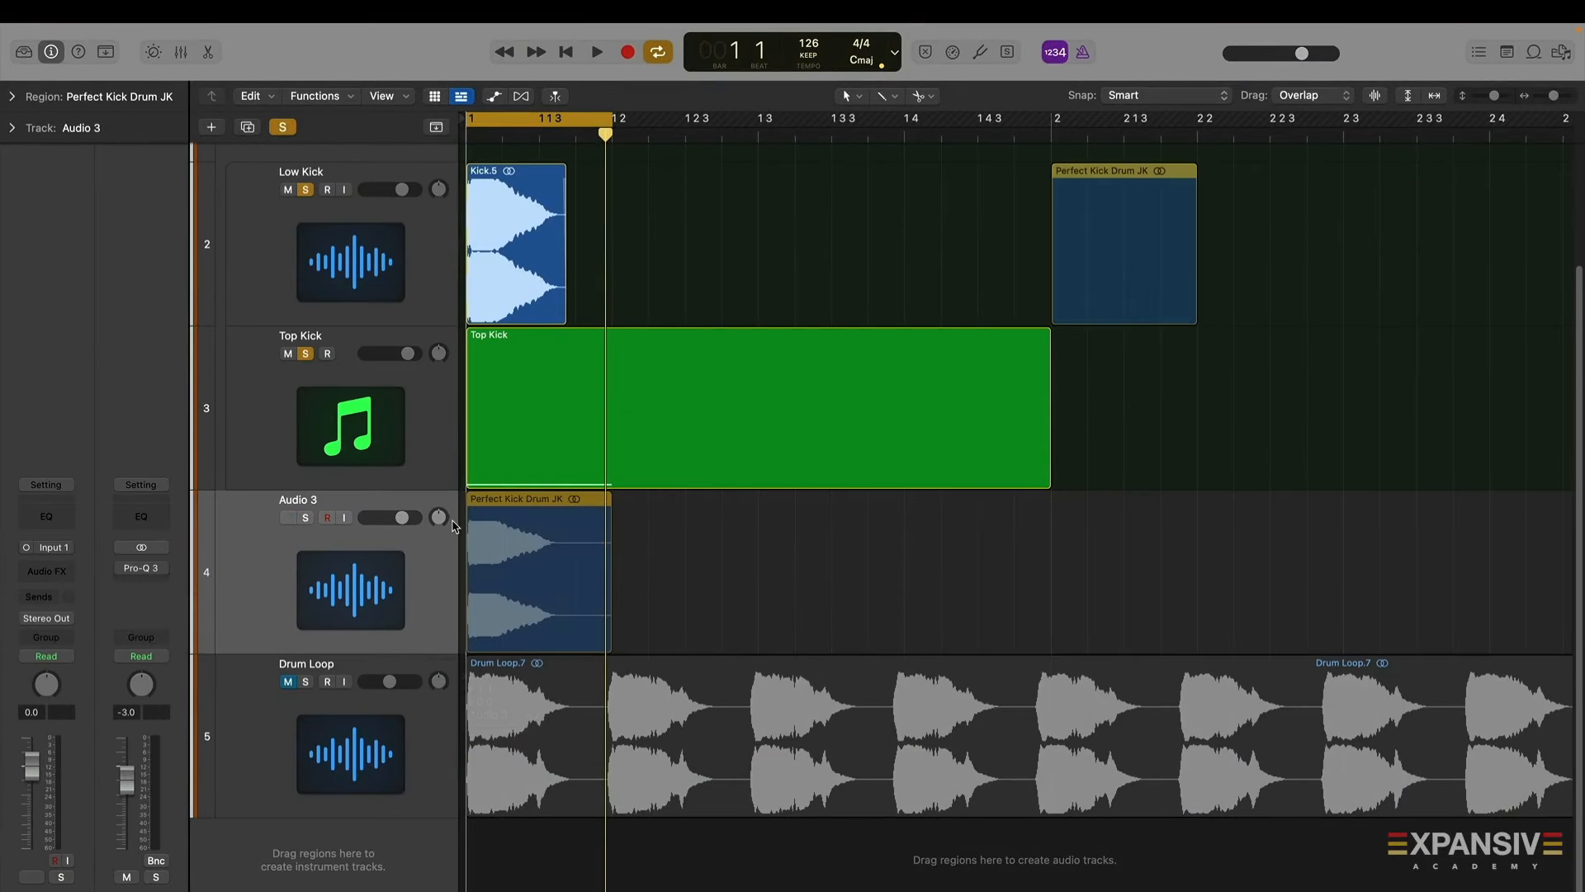
Solo the new audio track, play it, and zoom in on the bounced kick's waveform
{"action": "left_click", "coordinate": [291, 519]}
{"action": "left_click", "coordinate": [289, 518]}
{"action": "left_click", "coordinate": [305, 518]}
{"action": "key", "text": "space"}
{"action": "key", "text": "space"}
{"action": "mouse_move", "coordinate": [1494, 96]}
{"action": "left_mouse_down"}
{"action": "mouse_move", "coordinate": [1577, 95]}
{"action": "mouse_move", "coordinate": [1560, 95]}
{"action": "left_mouse_up"}
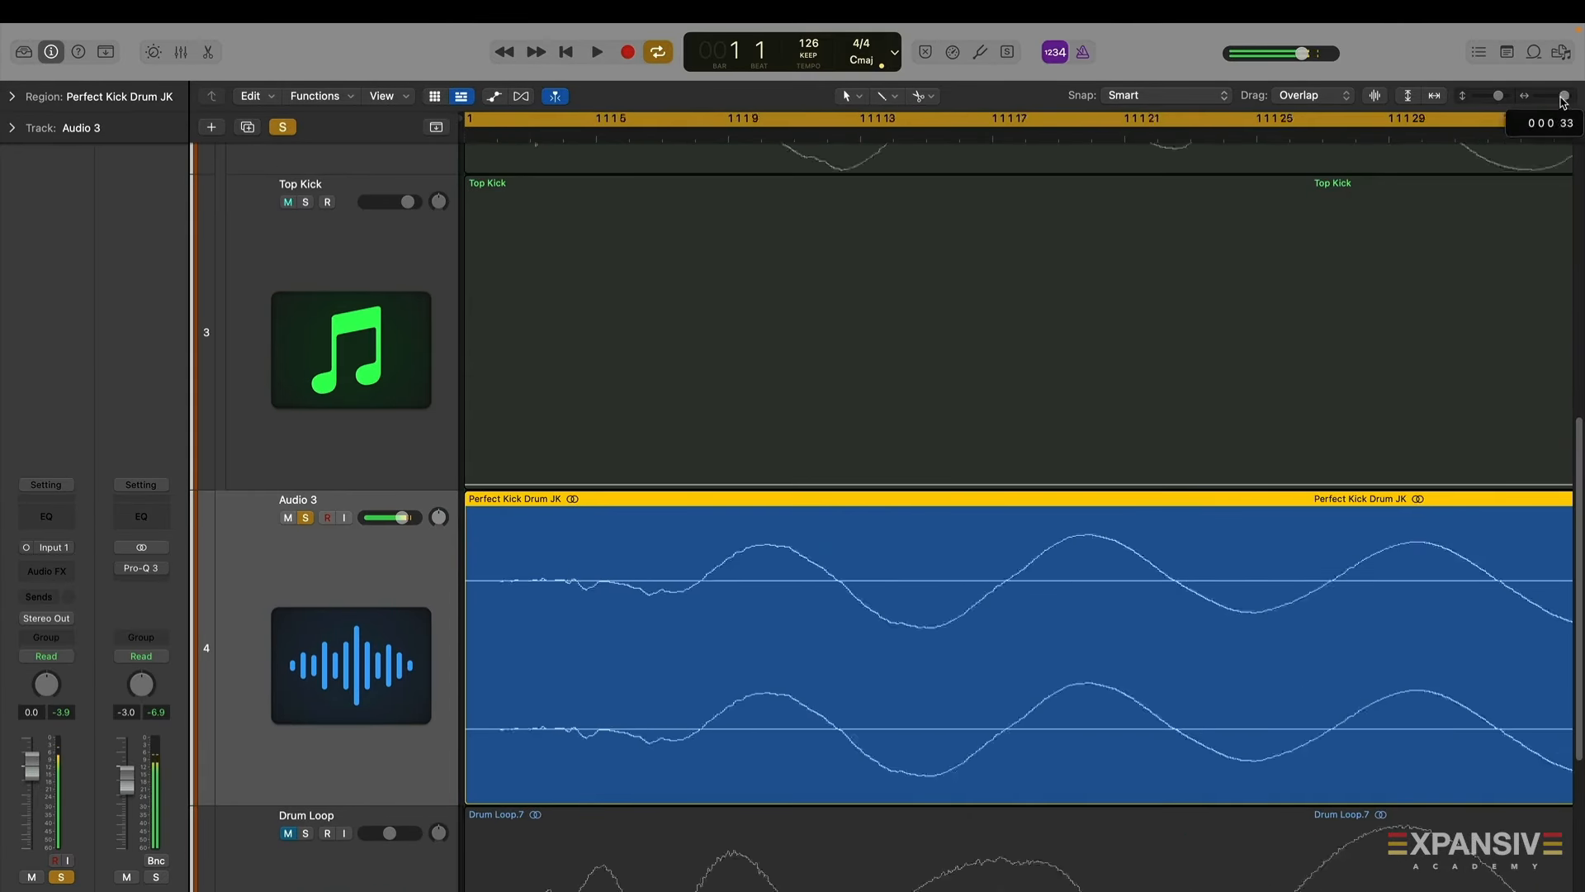
{"action": "scroll", "coordinate": [1079, 604], "scroll_direction": "up", "scroll_amount": 5}
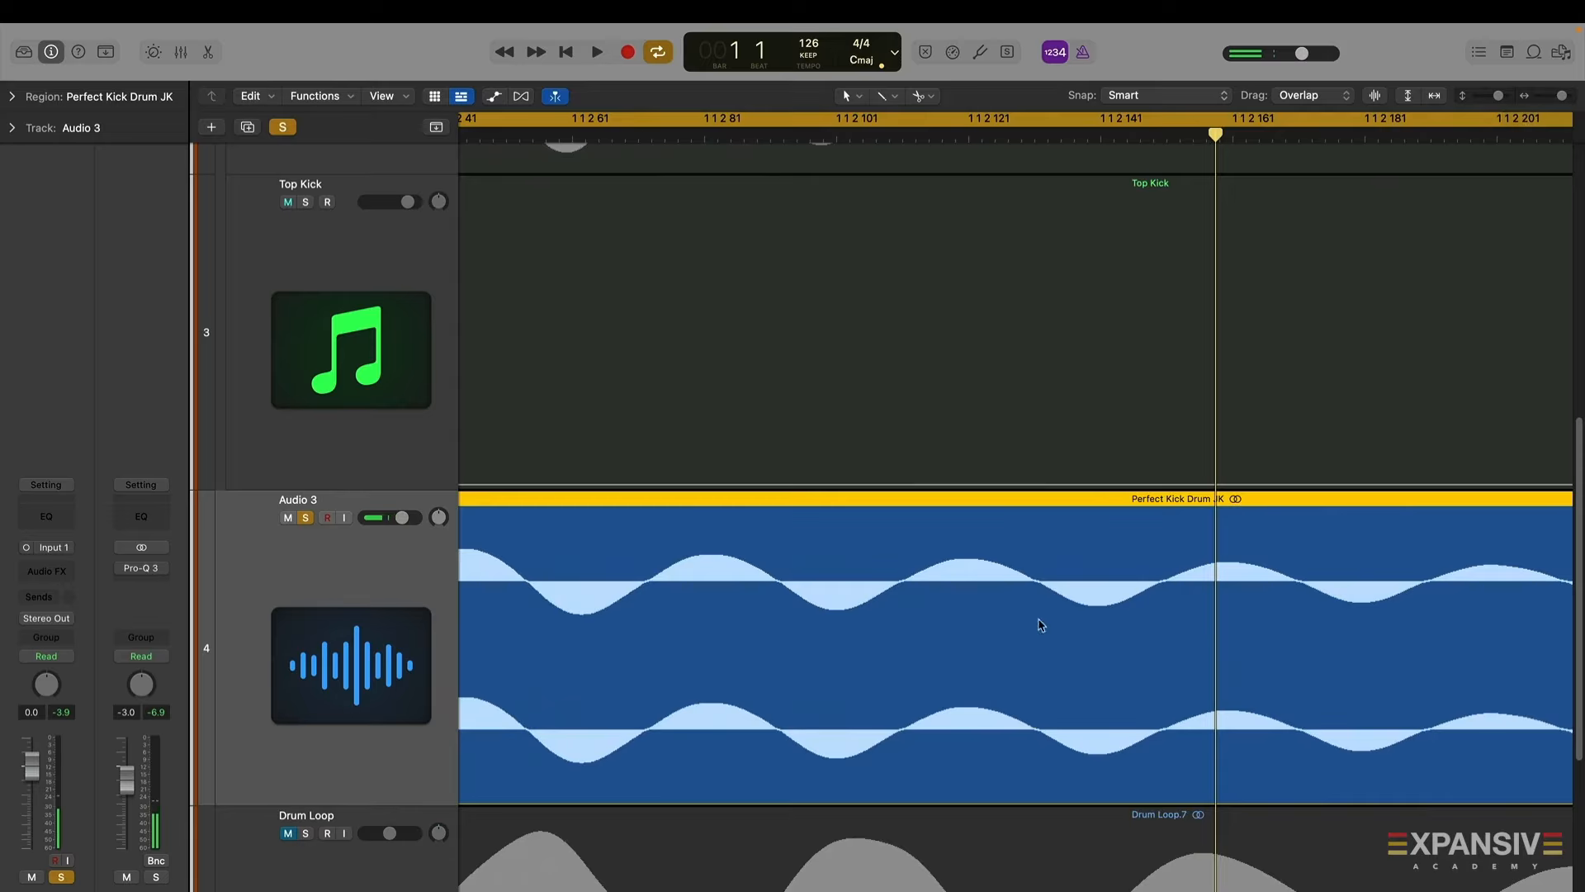
Play back the bounced Perfect Kick Drum JK region and inspect its waveform at different zoom levels
{"action": "scroll", "coordinate": [967, 642], "scroll_direction": "left", "scroll_amount": 10}
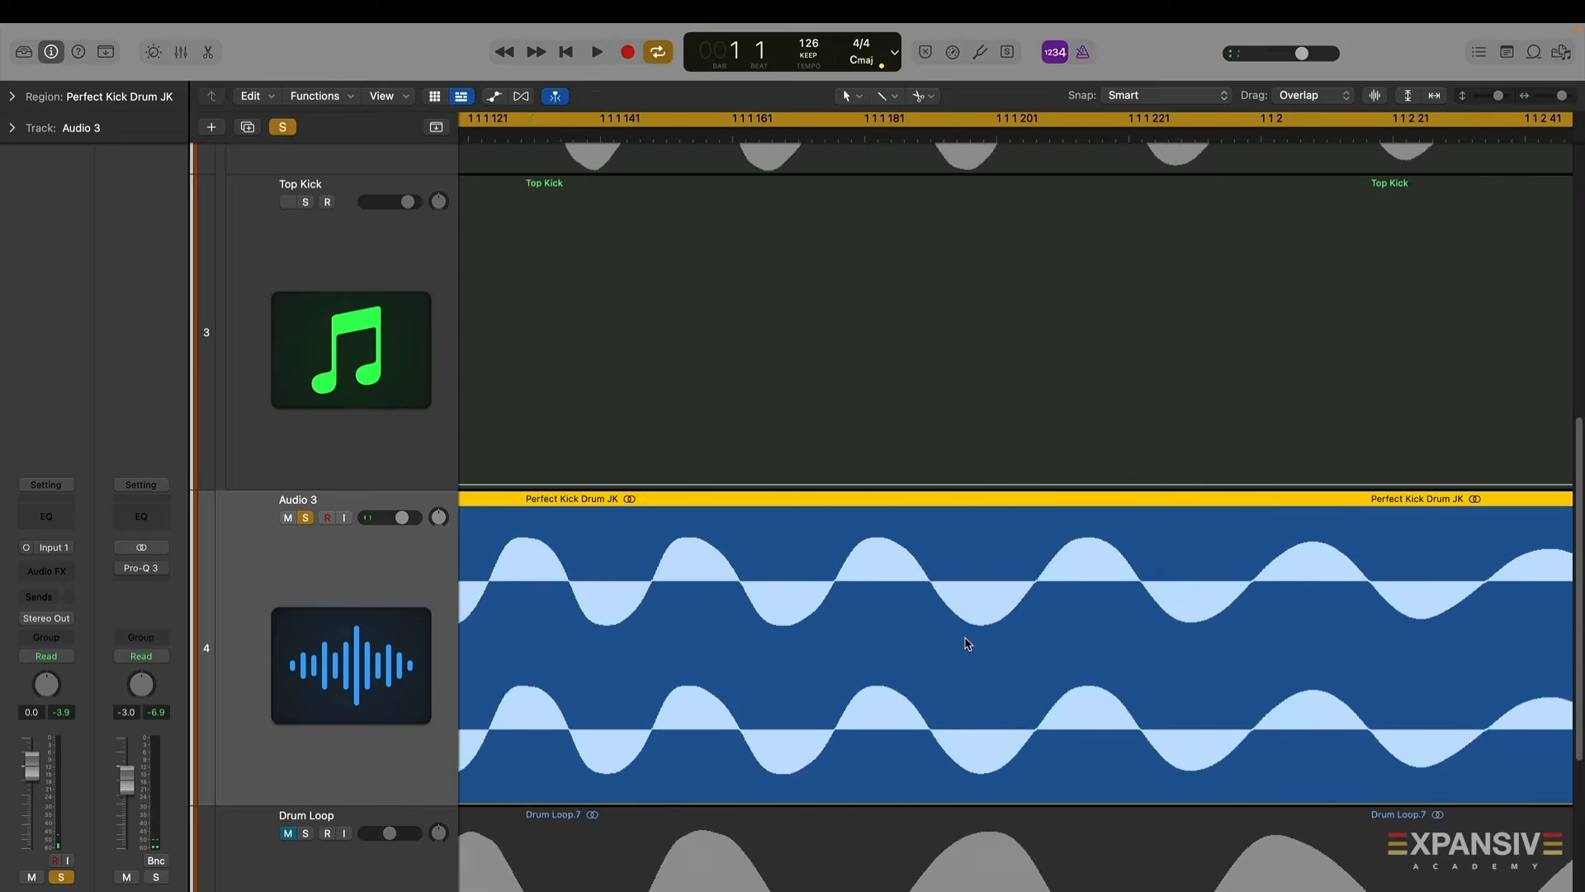
{"action": "scroll", "coordinate": [966, 639], "scroll_direction": "left", "scroll_amount": 6}
{"action": "key", "text": "space"}
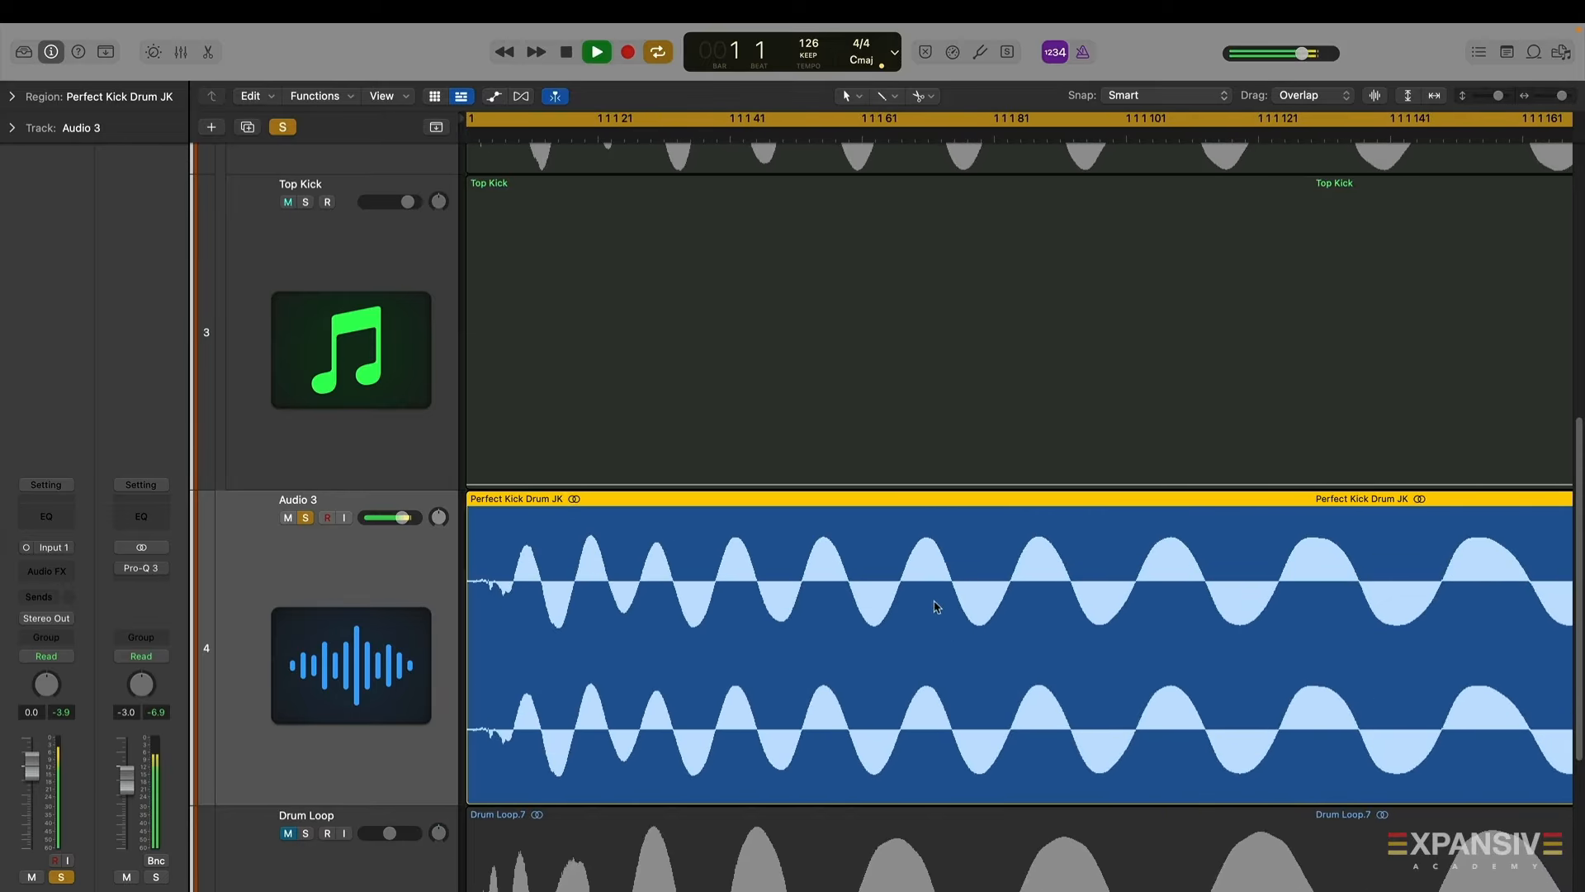
{"action": "scroll", "coordinate": [940, 606], "scroll_direction": "up", "scroll_amount": 2}
{"action": "scroll", "coordinate": [938, 601], "scroll_direction": "down", "scroll_amount": 4}
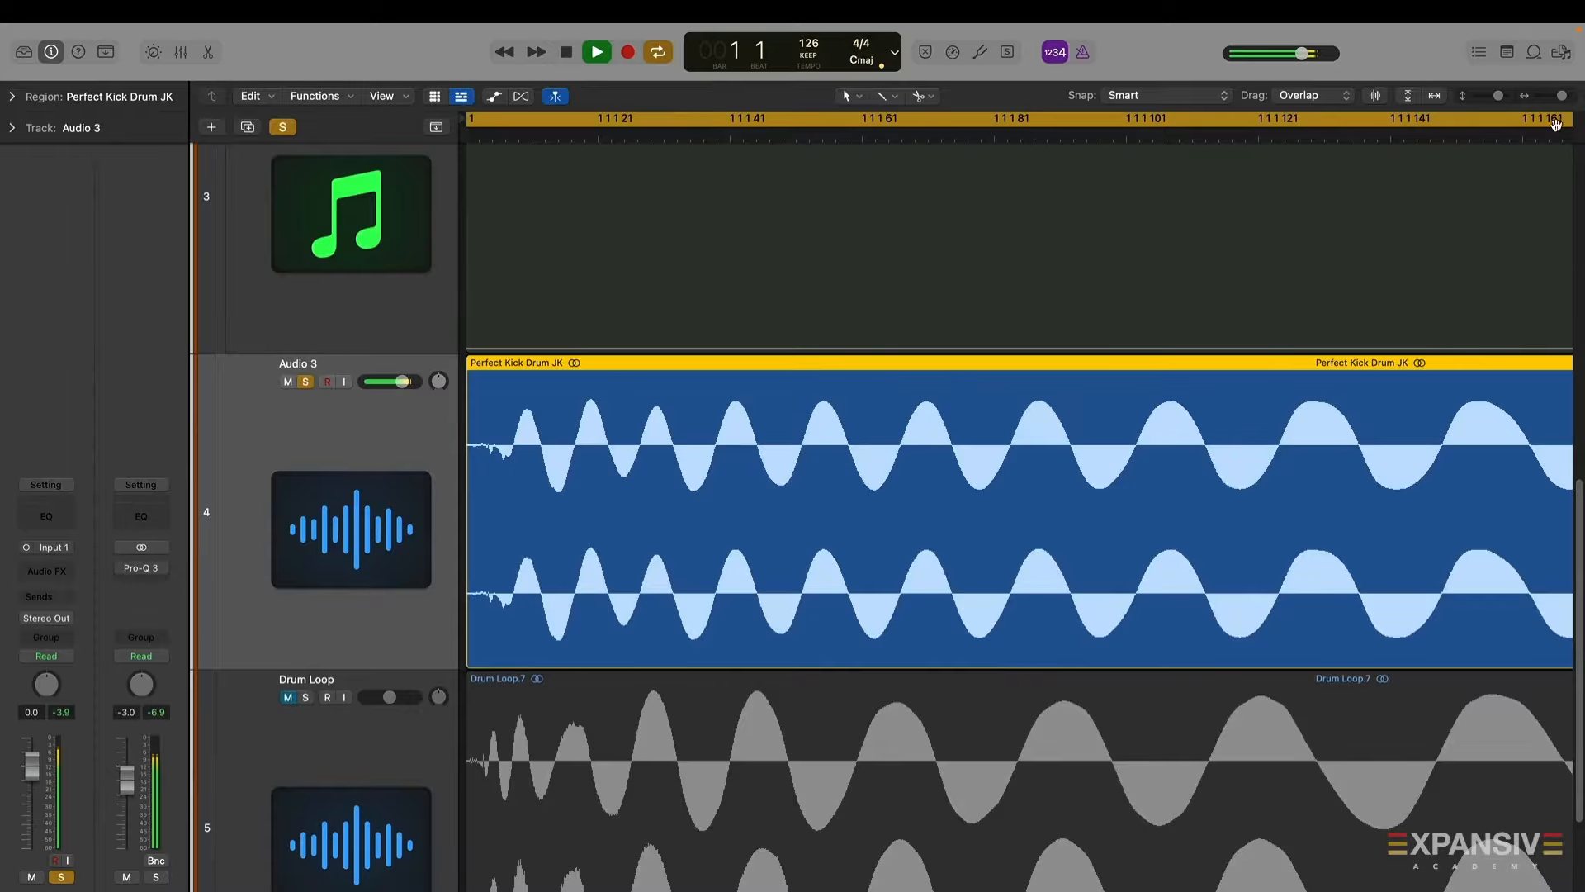
{"action": "left_click_drag", "start_coordinate": [1563, 96], "coordinate": [1556, 96]}
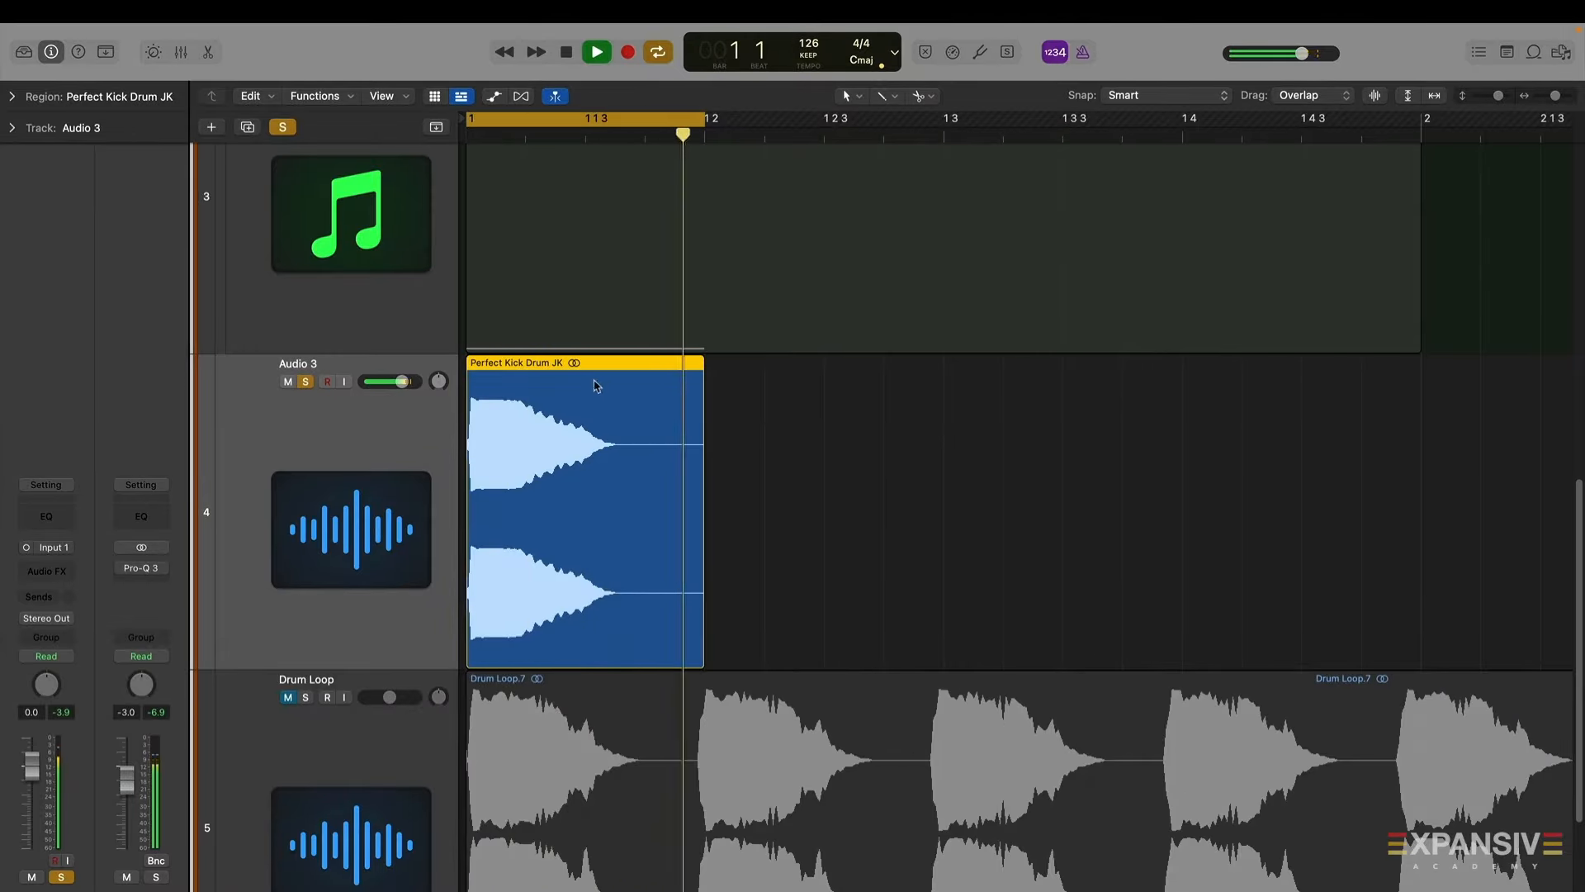
{"action": "key", "text": "space"}
Unsolo the bounced track, solo the Low Kick and Top Kick tracks, and play them together
{"action": "scroll", "coordinate": [598, 385], "scroll_direction": "up", "scroll_amount": 2}
{"action": "left_click", "coordinate": [306, 452]}
{"action": "scroll", "coordinate": [329, 459], "scroll_direction": "up", "scroll_amount": 6}
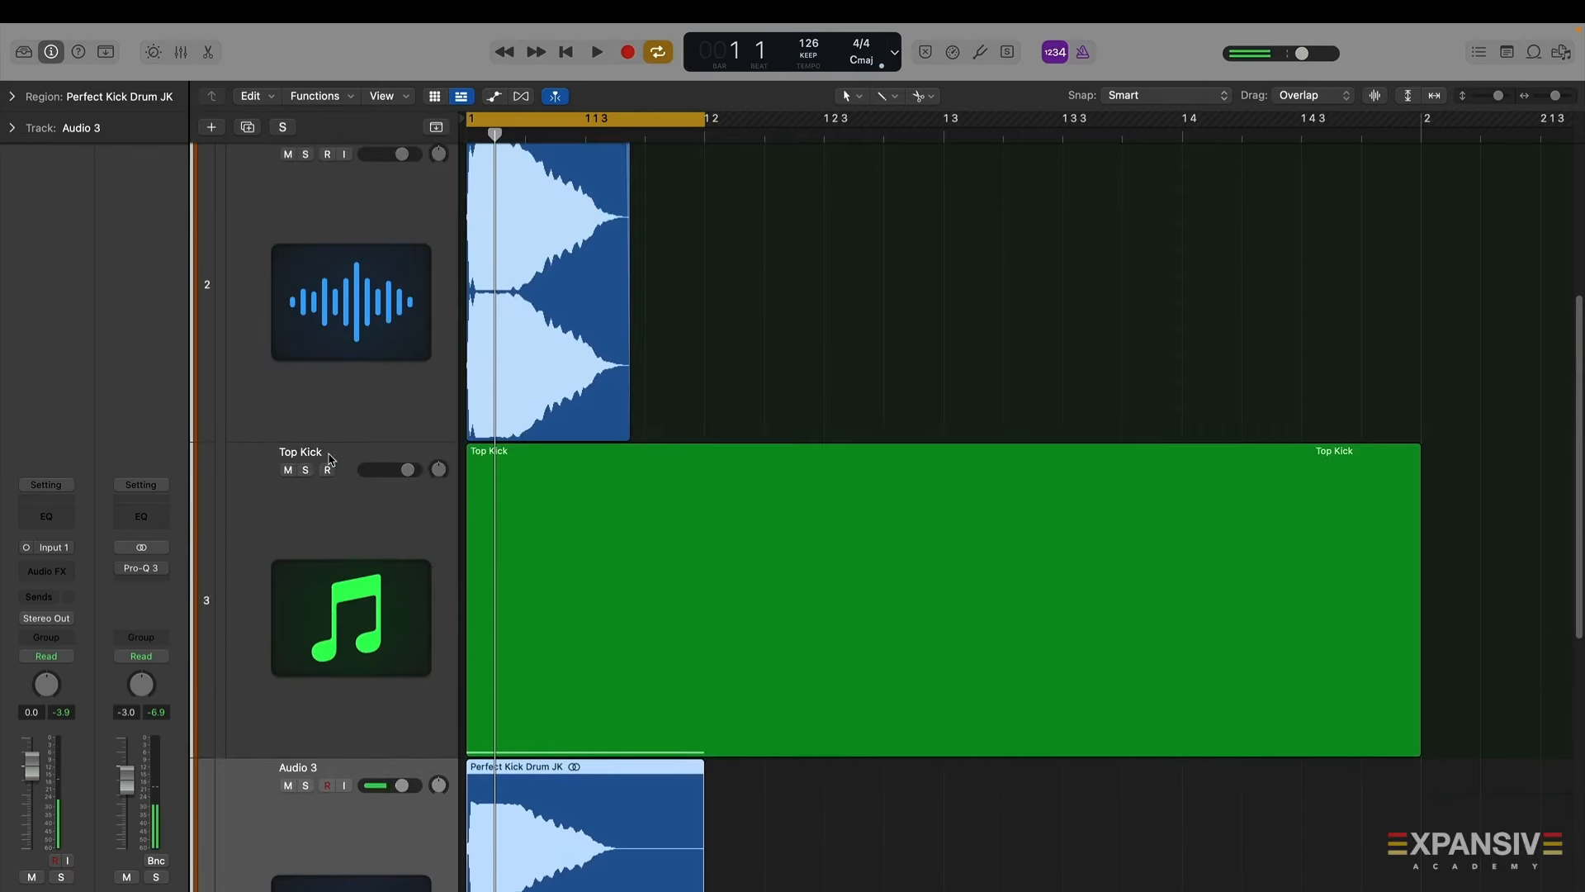
{"action": "left_click", "coordinate": [305, 504]}
{"action": "scroll", "coordinate": [301, 330], "scroll_direction": "up", "scroll_amount": 5}
{"action": "left_click", "coordinate": [305, 390]}
{"action": "key", "text": "space"}
{"action": "scroll", "coordinate": [320, 578], "scroll_direction": "down", "scroll_amount": 5}
{"action": "scroll", "coordinate": [319, 642], "scroll_direction": "up", "scroll_amount": 2}
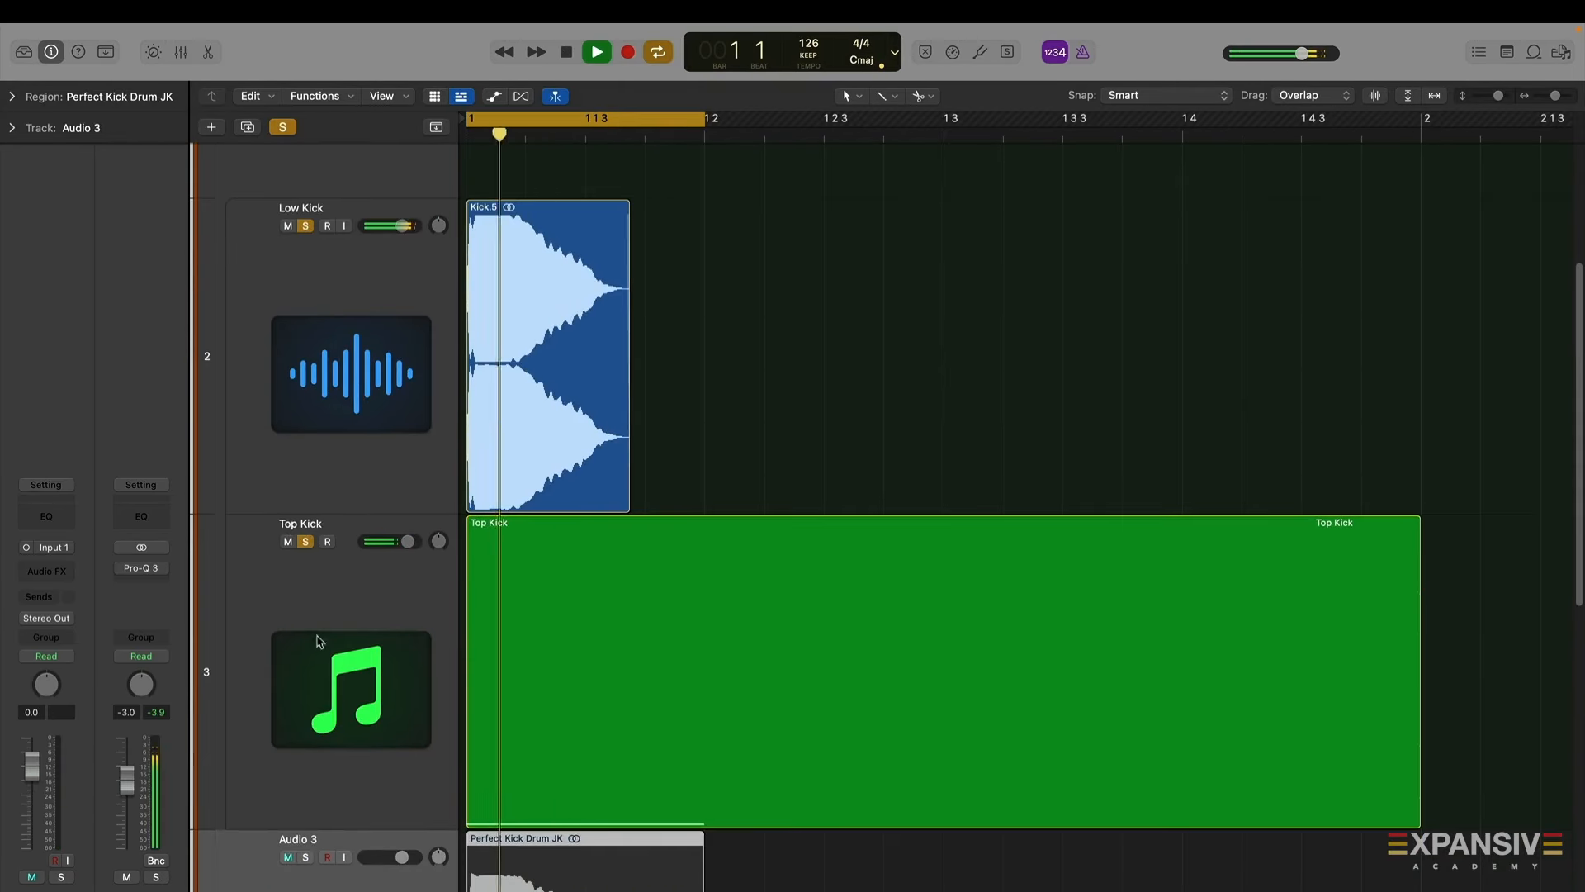
Open the Top Kick's Kontakt instrument and step forward two samples to EA_TH2_Kick_06, then close it
{"action": "left_click", "coordinate": [320, 641]}
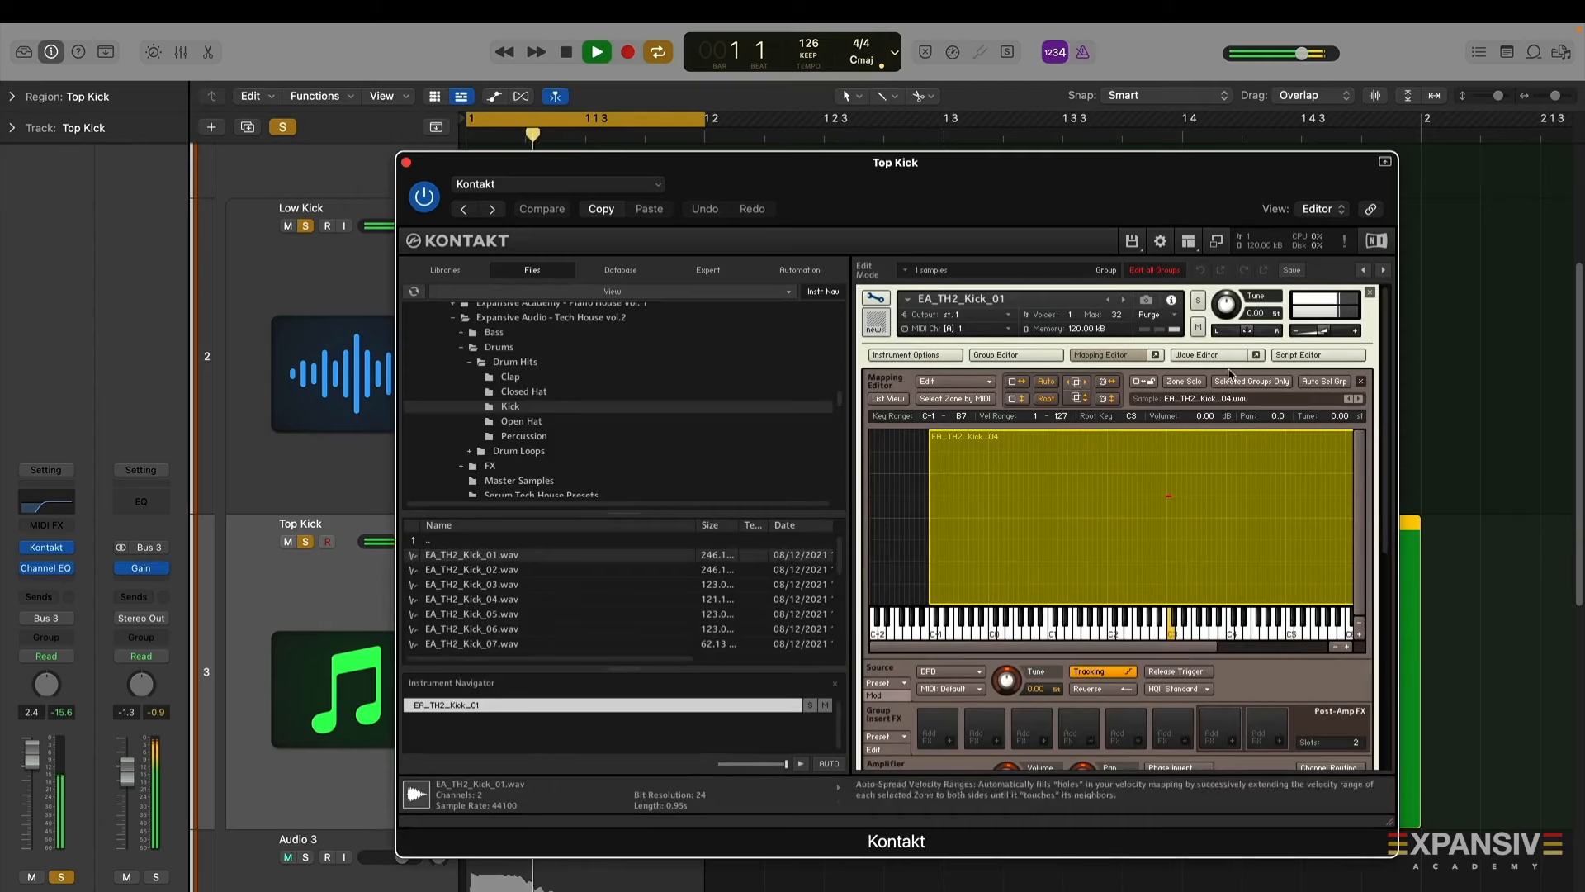
{"action": "left_click", "coordinate": [1358, 399]}
{"action": "left_click", "coordinate": [1358, 399]}
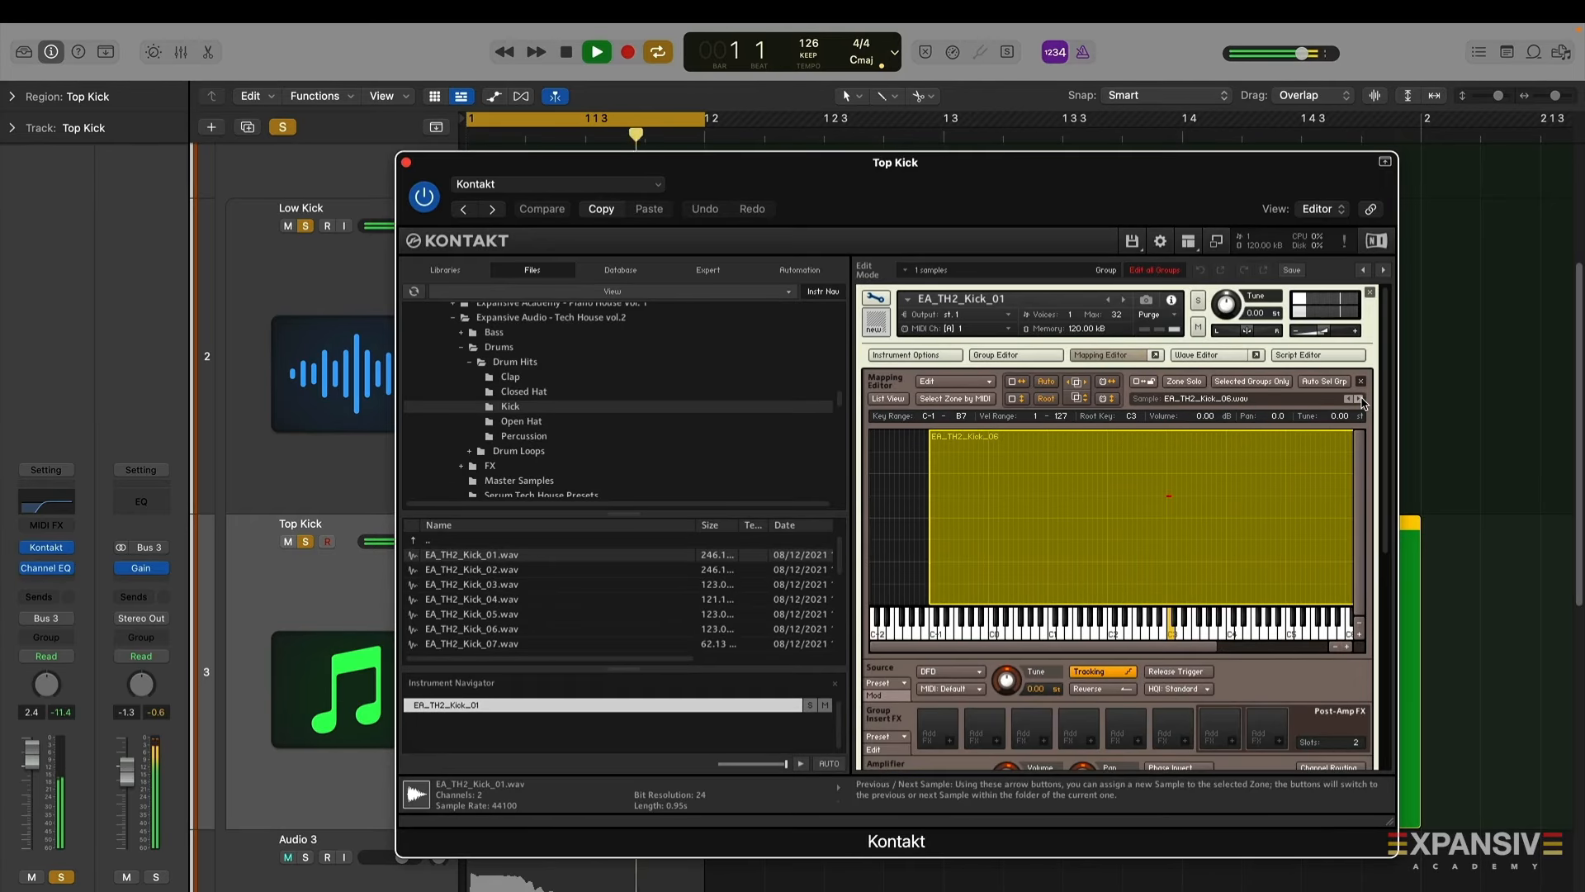
{"action": "key", "text": "space"}
{"action": "left_click", "coordinate": [406, 162]}
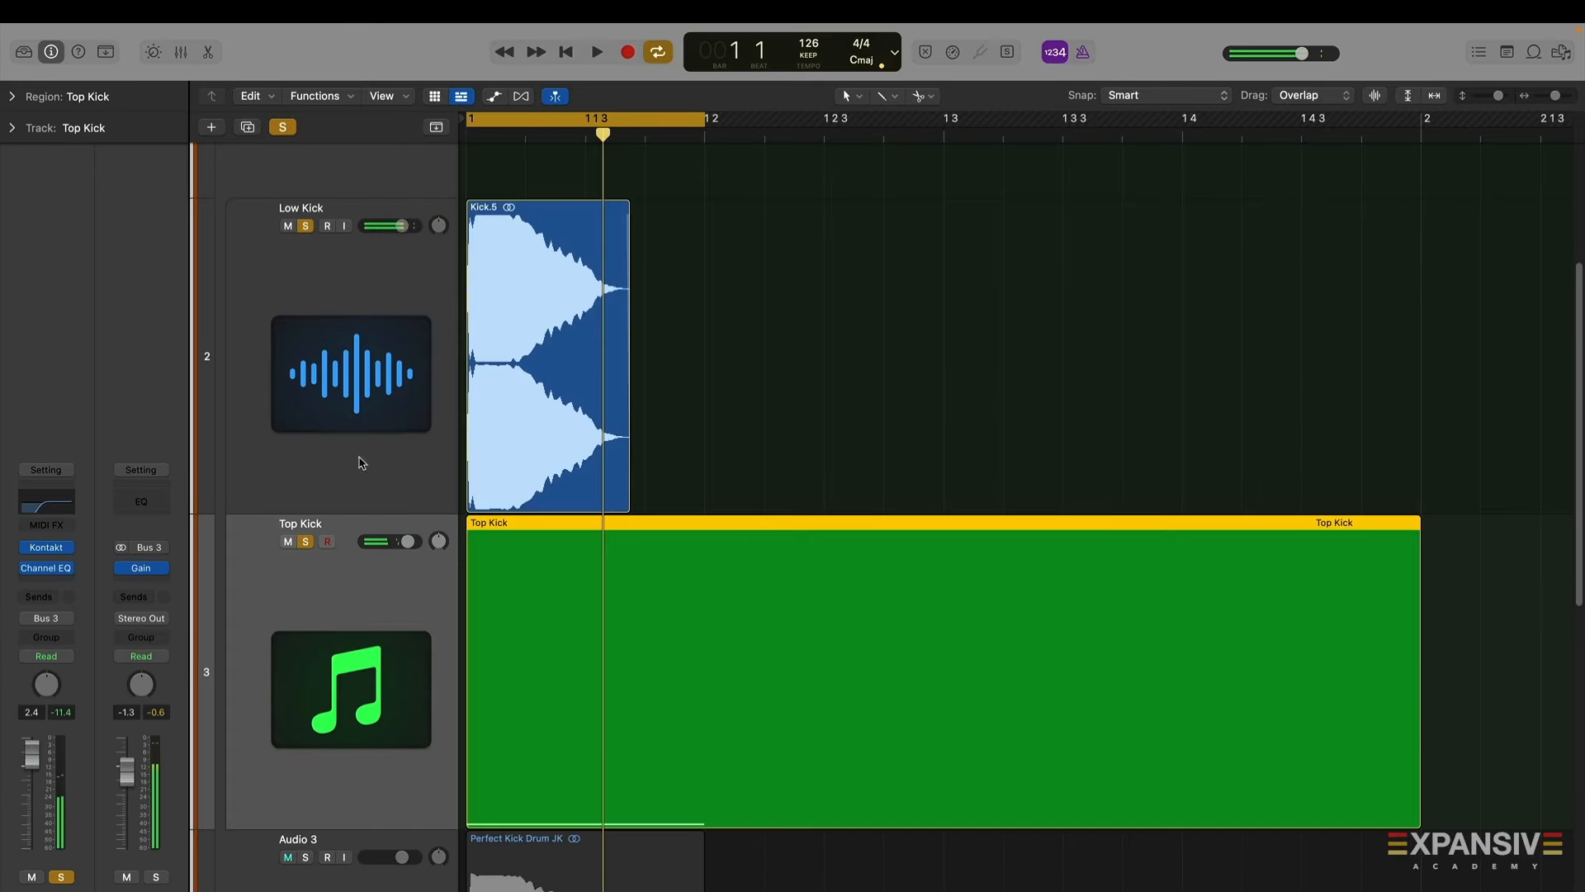
Insert Decapitator as an audio effect on the Top Kick channel and switch its Punch on
{"action": "left_click", "coordinate": [39, 588]}
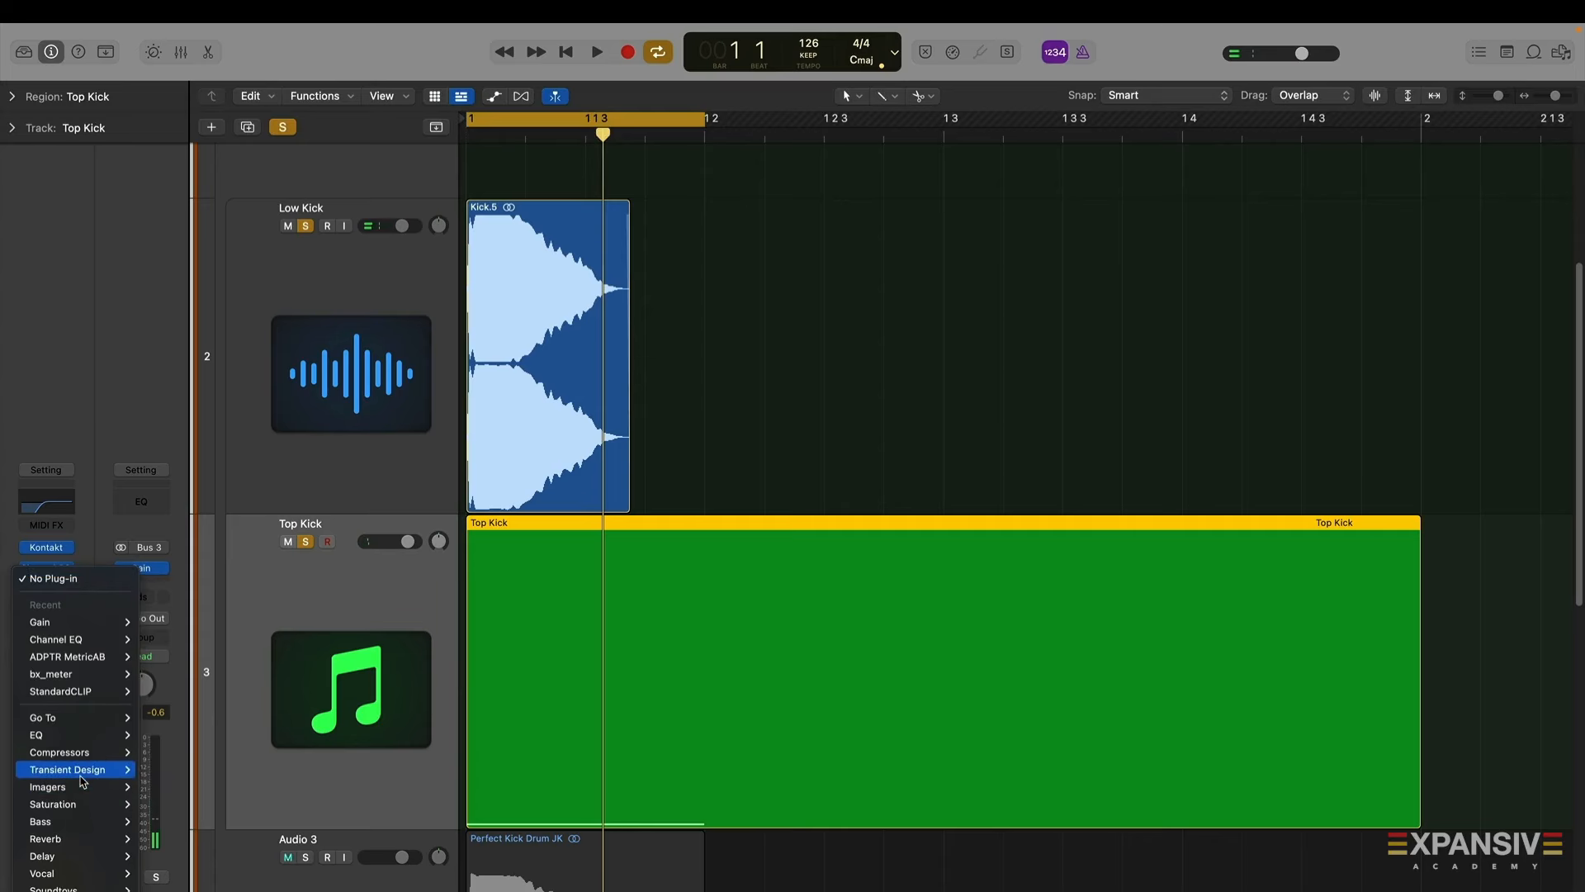
{"action": "mouse_move", "coordinate": [79, 811]}
{"action": "left_click", "coordinate": [346, 810]}
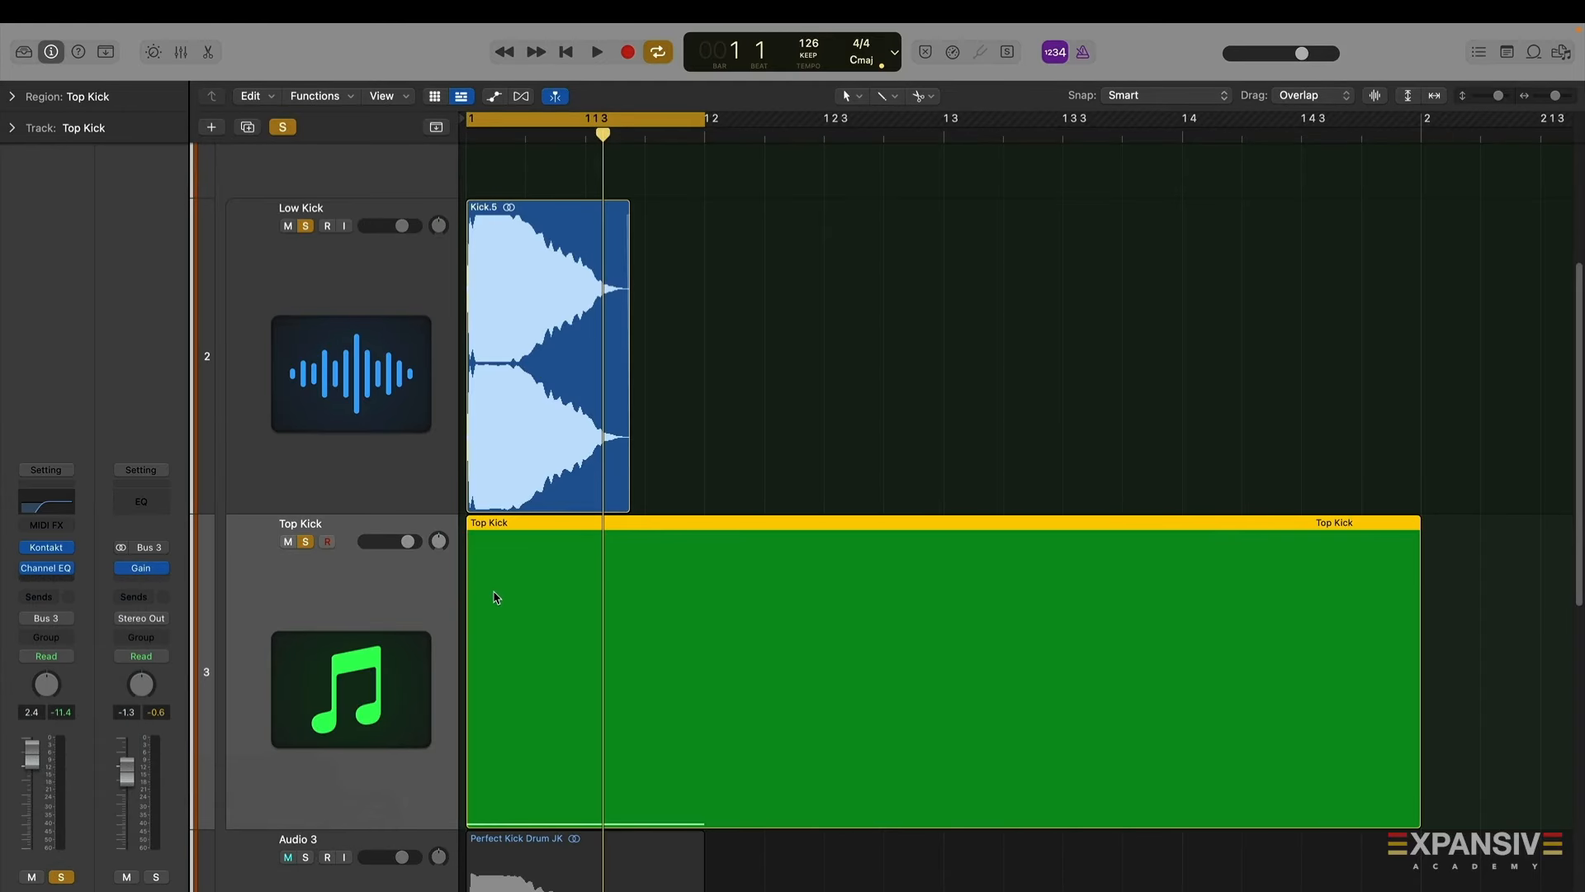
{"action": "key", "text": "space"}
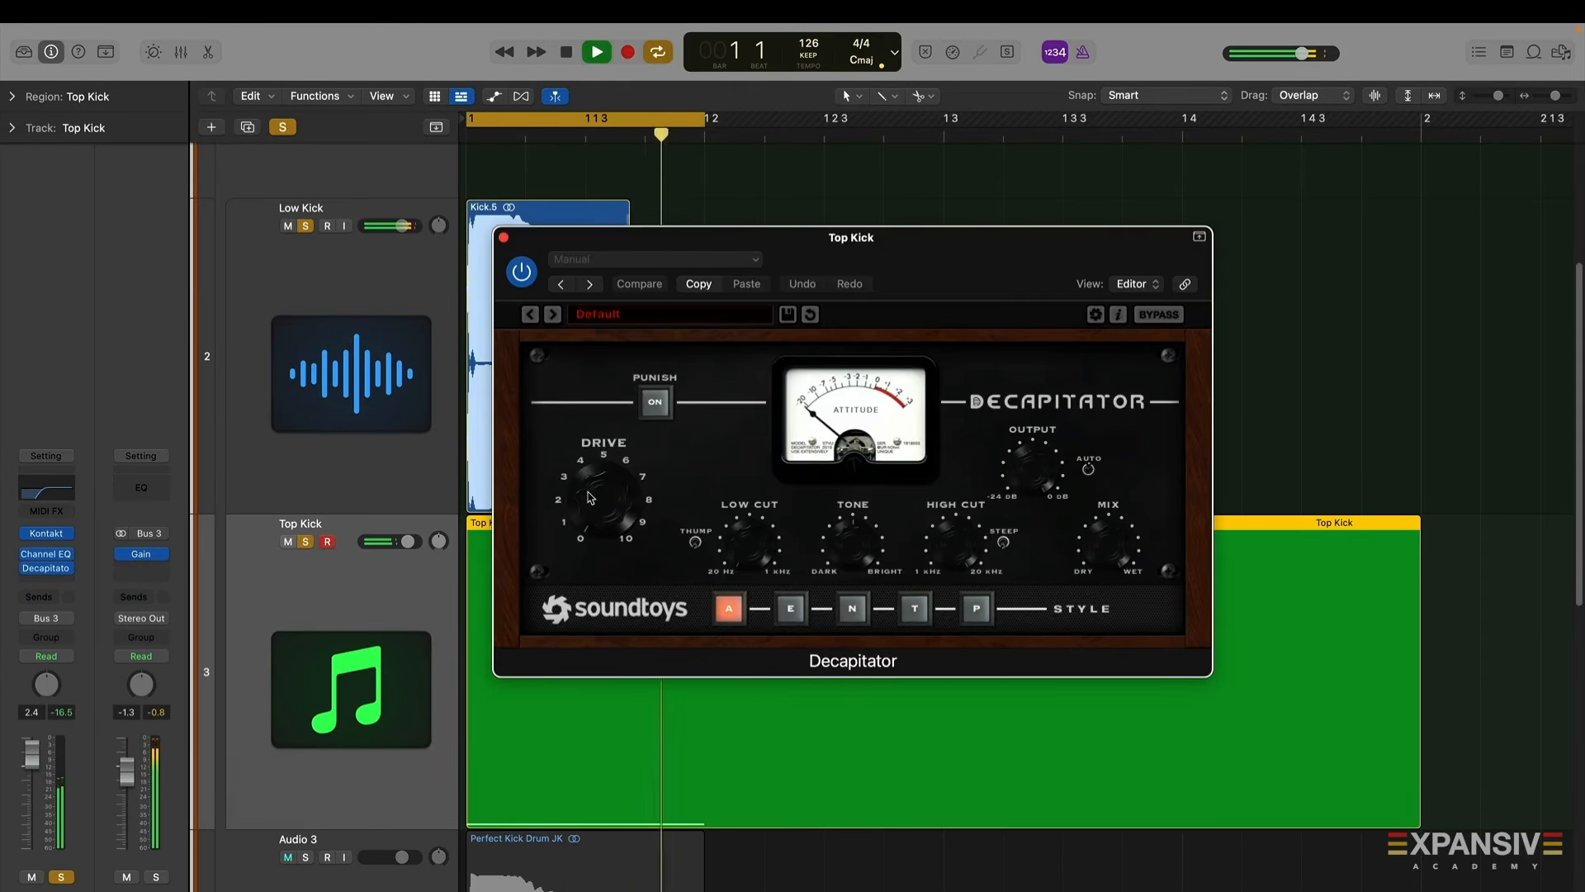
{"action": "left_click", "coordinate": [655, 404]}
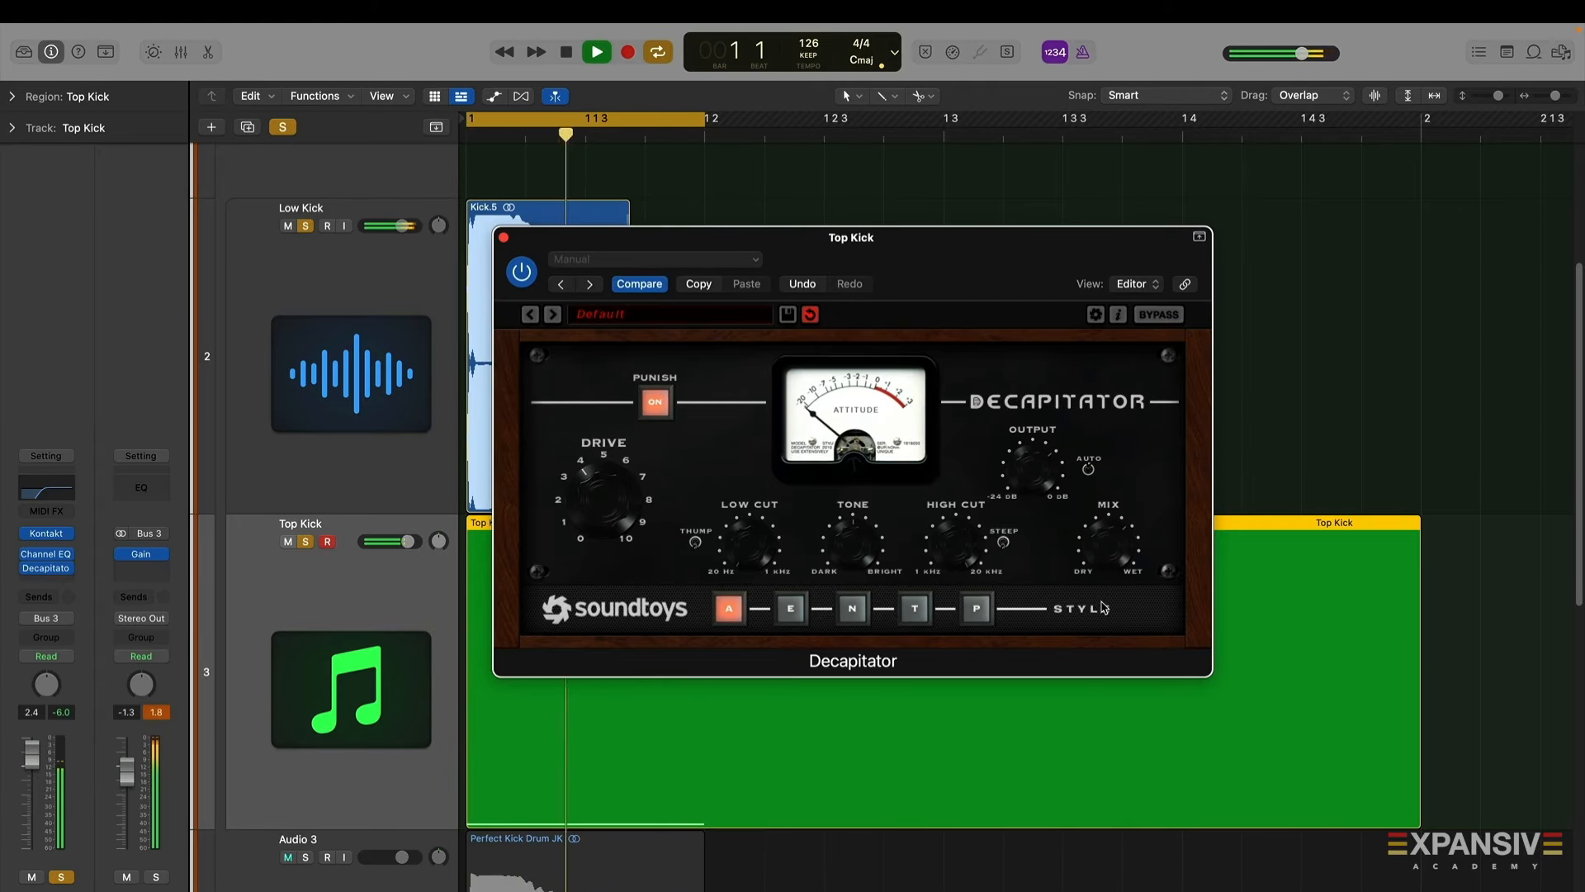
Reopen Kontakt on Top Kick and try lowering the instrument tune before returning it to 0
{"action": "left_click", "coordinate": [49, 538]}
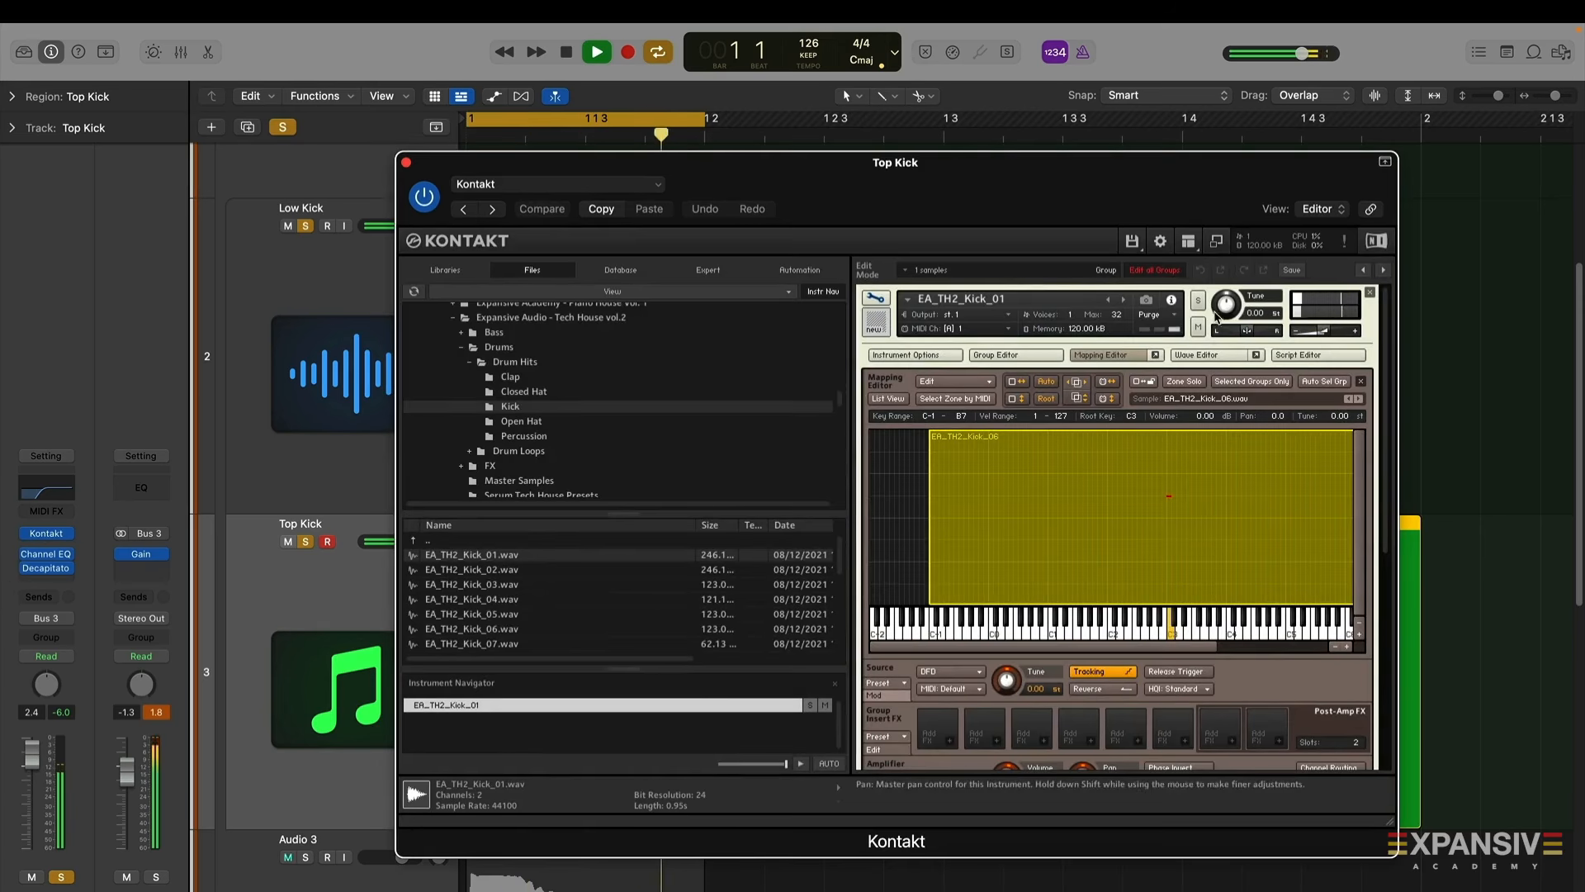
{"action": "left_click_drag", "start_coordinate": [1224, 307], "coordinate": [1225, 320]}
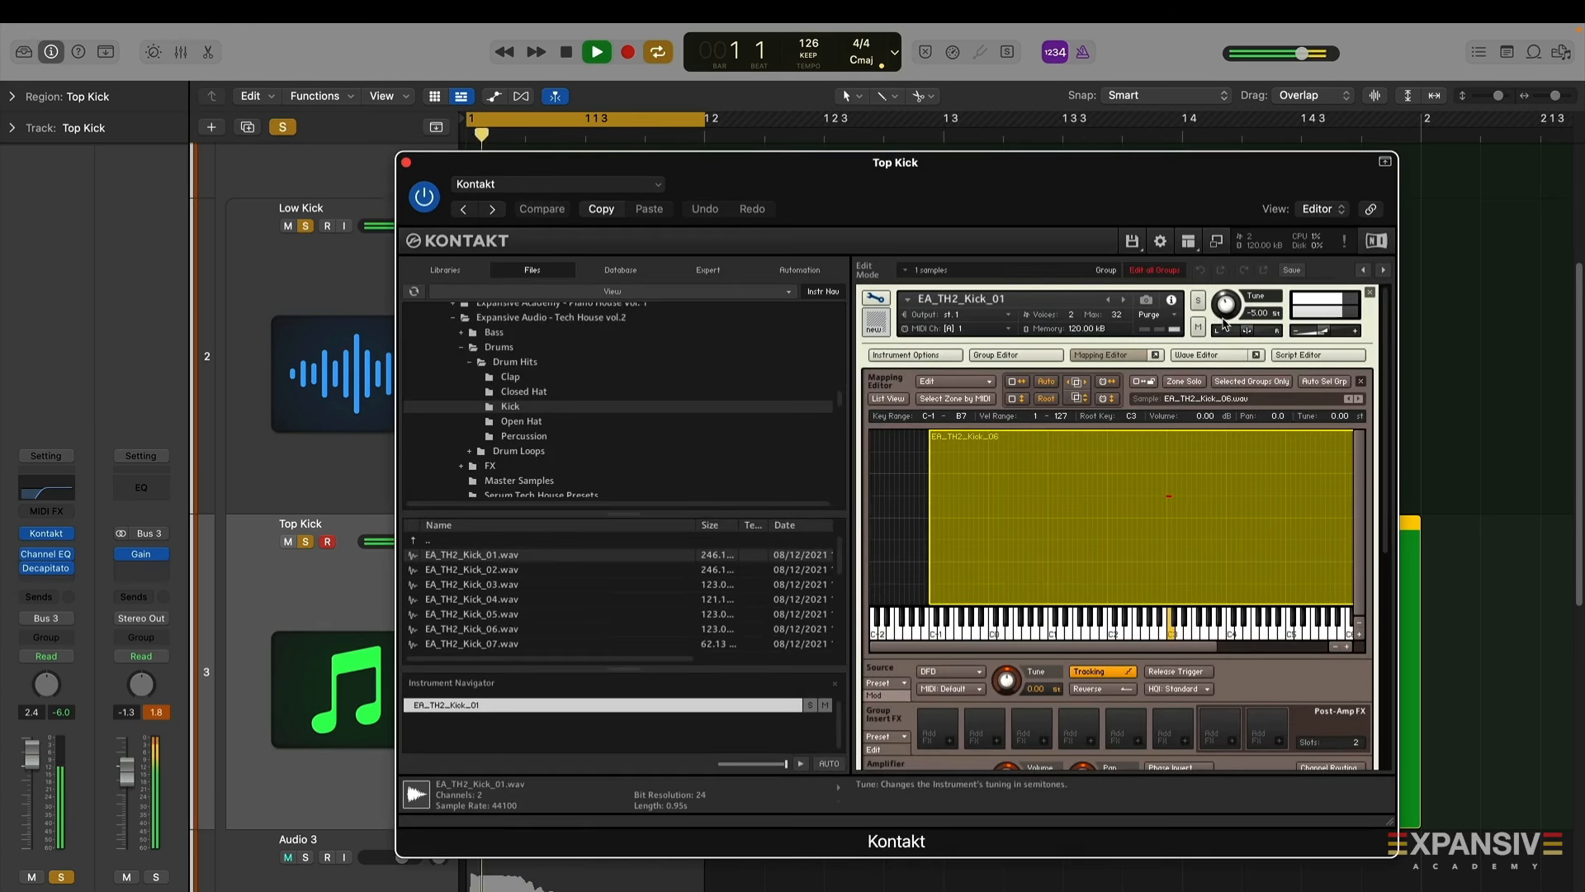
{"action": "left_click_drag", "start_coordinate": [1224, 320], "coordinate": [1230, 307]}
{"action": "key", "text": "space"}
{"action": "key", "text": "space"}
Step through the following Kontakt samples up to EA_TH2_Kick_12, then close the Kontakt and Decapitator windows
{"action": "left_click", "coordinate": [1358, 399]}
{"action": "left_click", "coordinate": [1358, 399]}
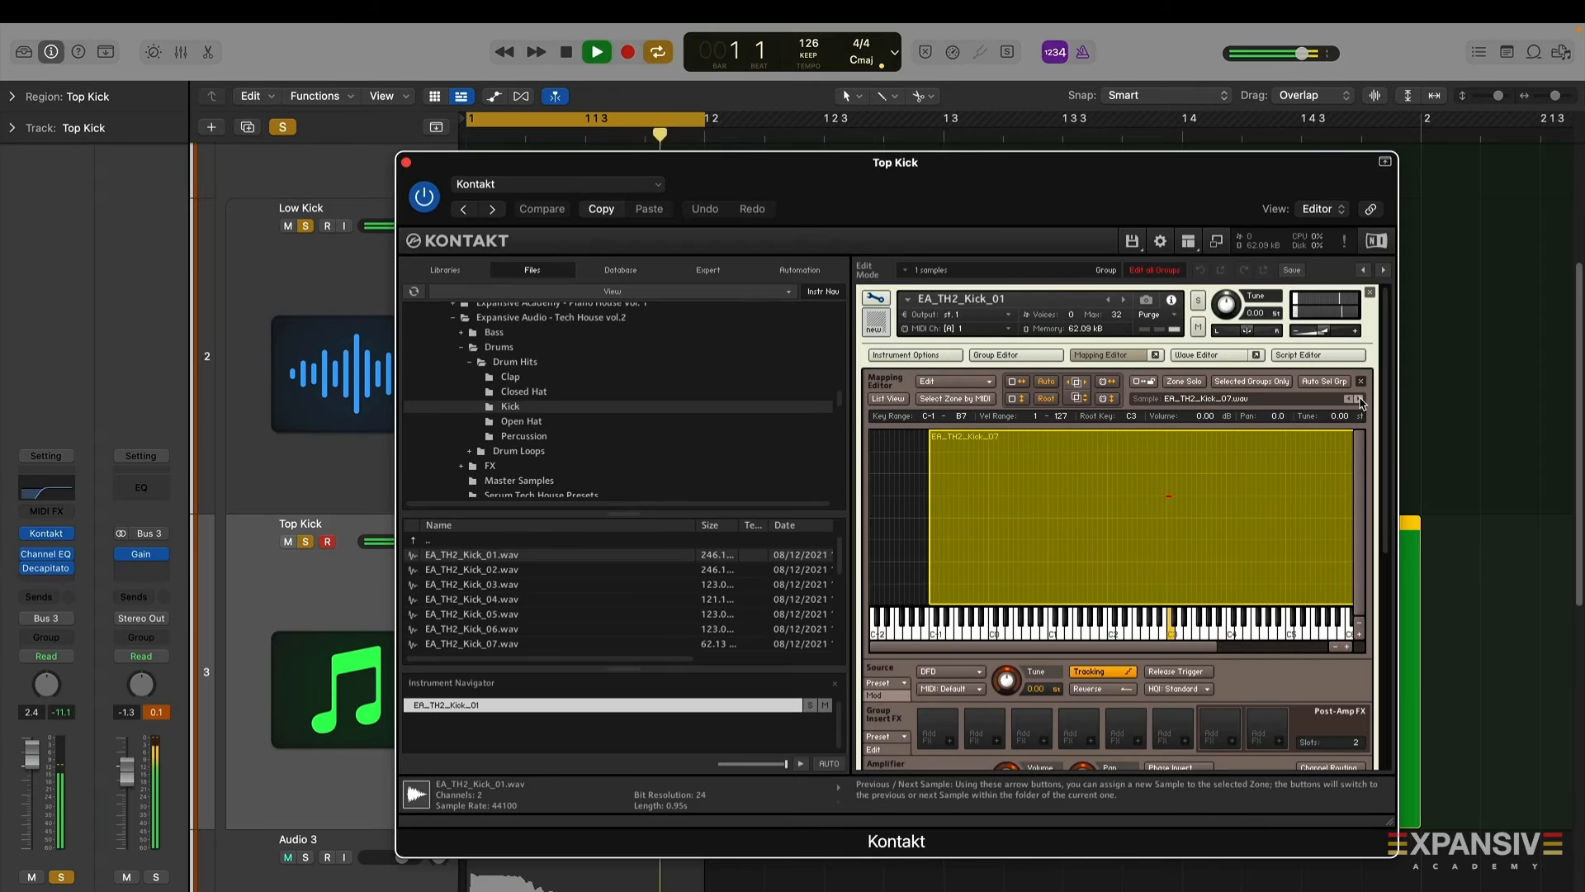
{"action": "left_click", "coordinate": [1358, 399]}
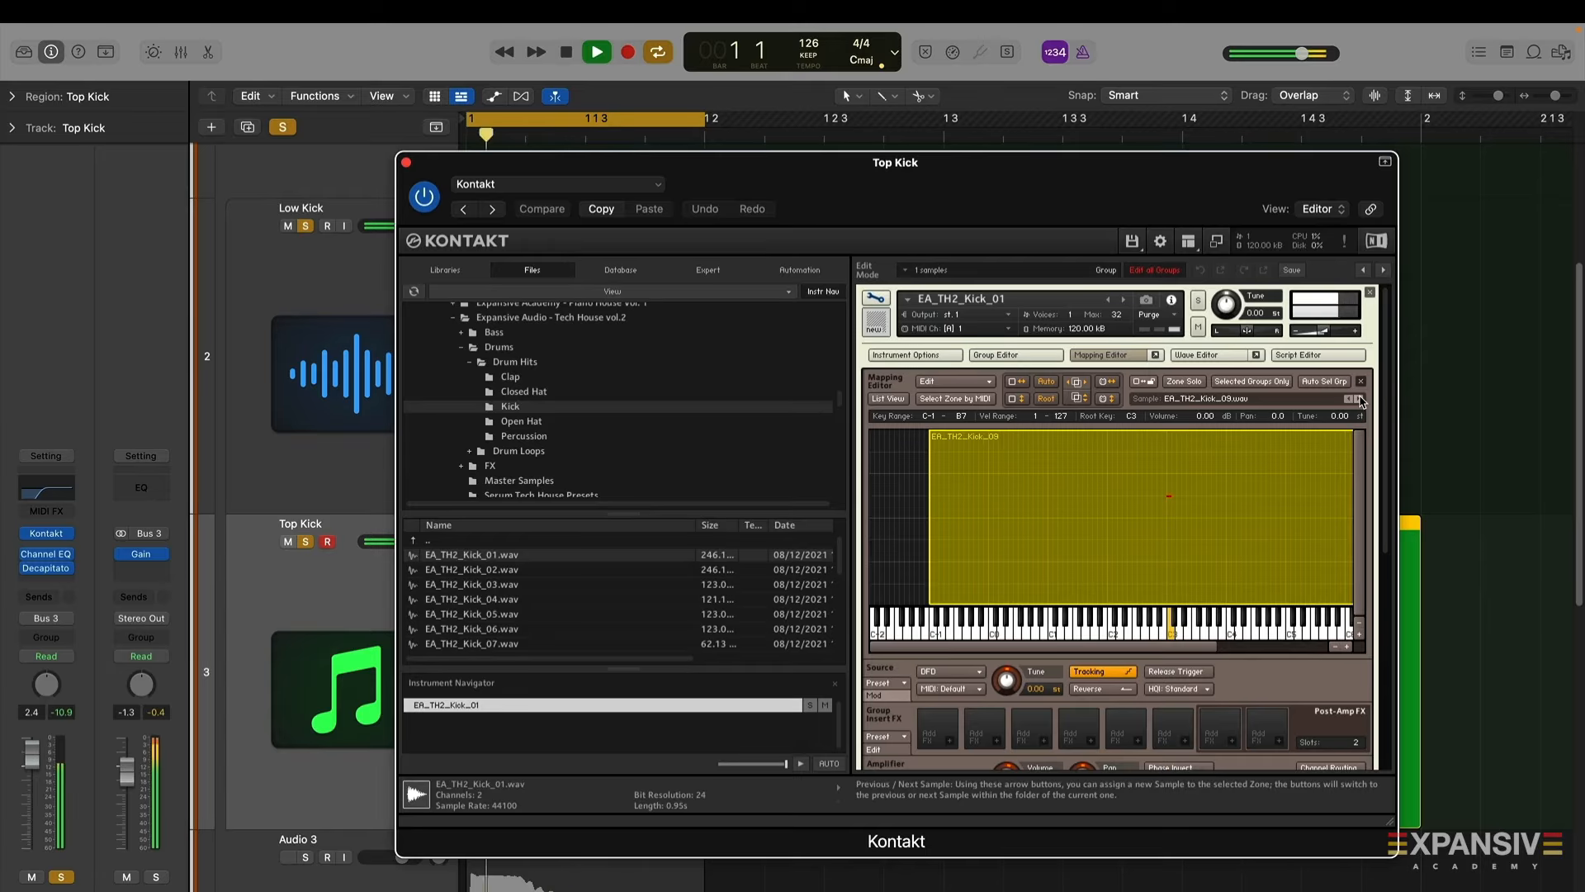
{"action": "left_click", "coordinate": [1359, 399]}
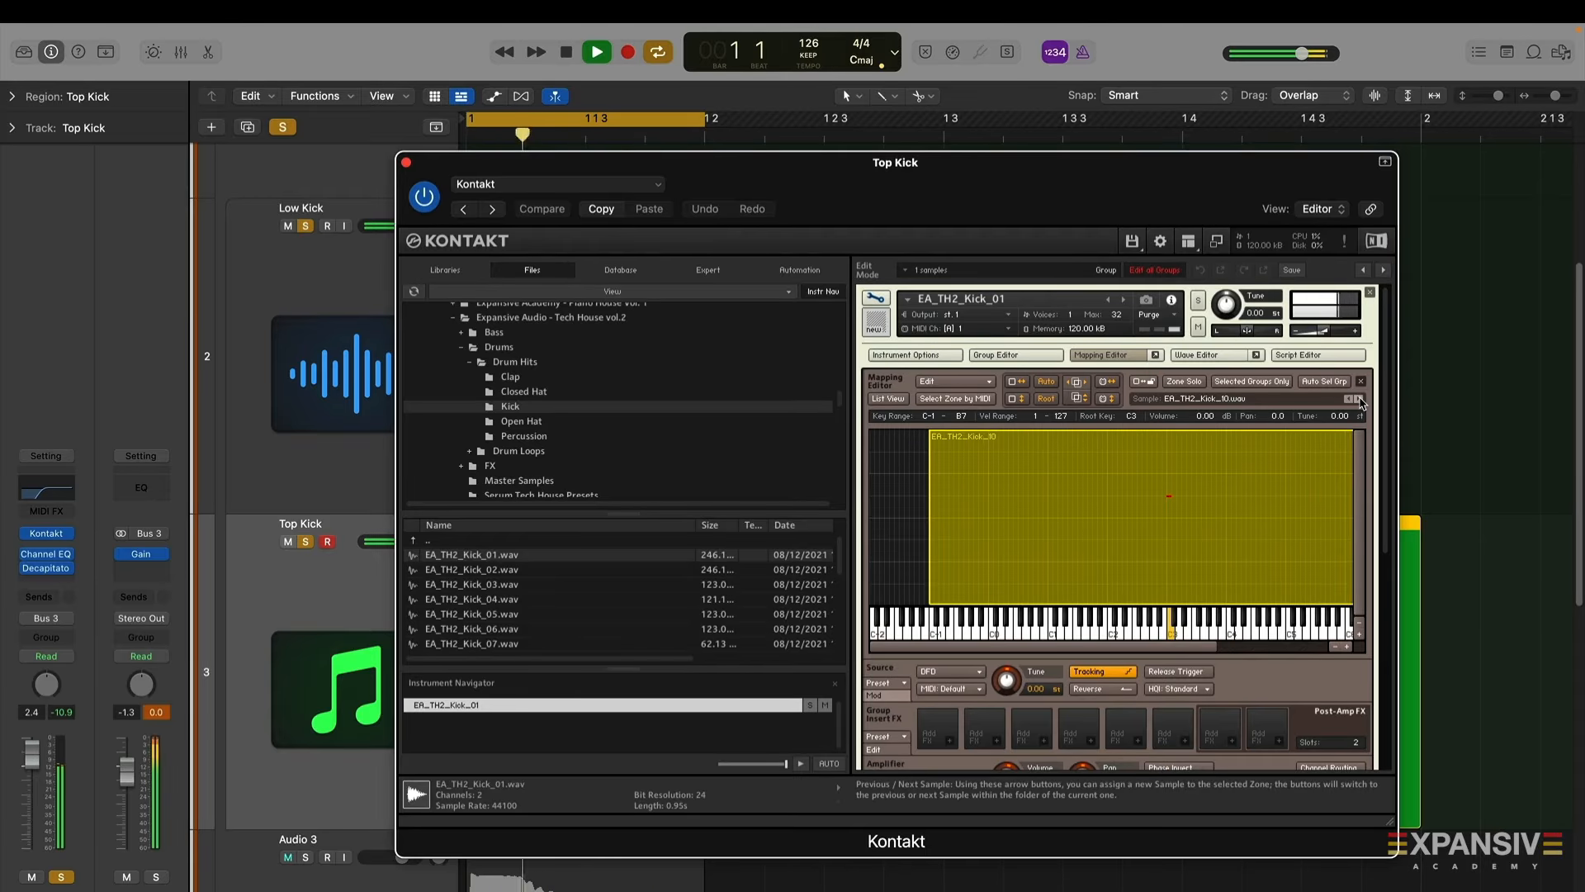
{"action": "left_click", "coordinate": [1359, 399]}
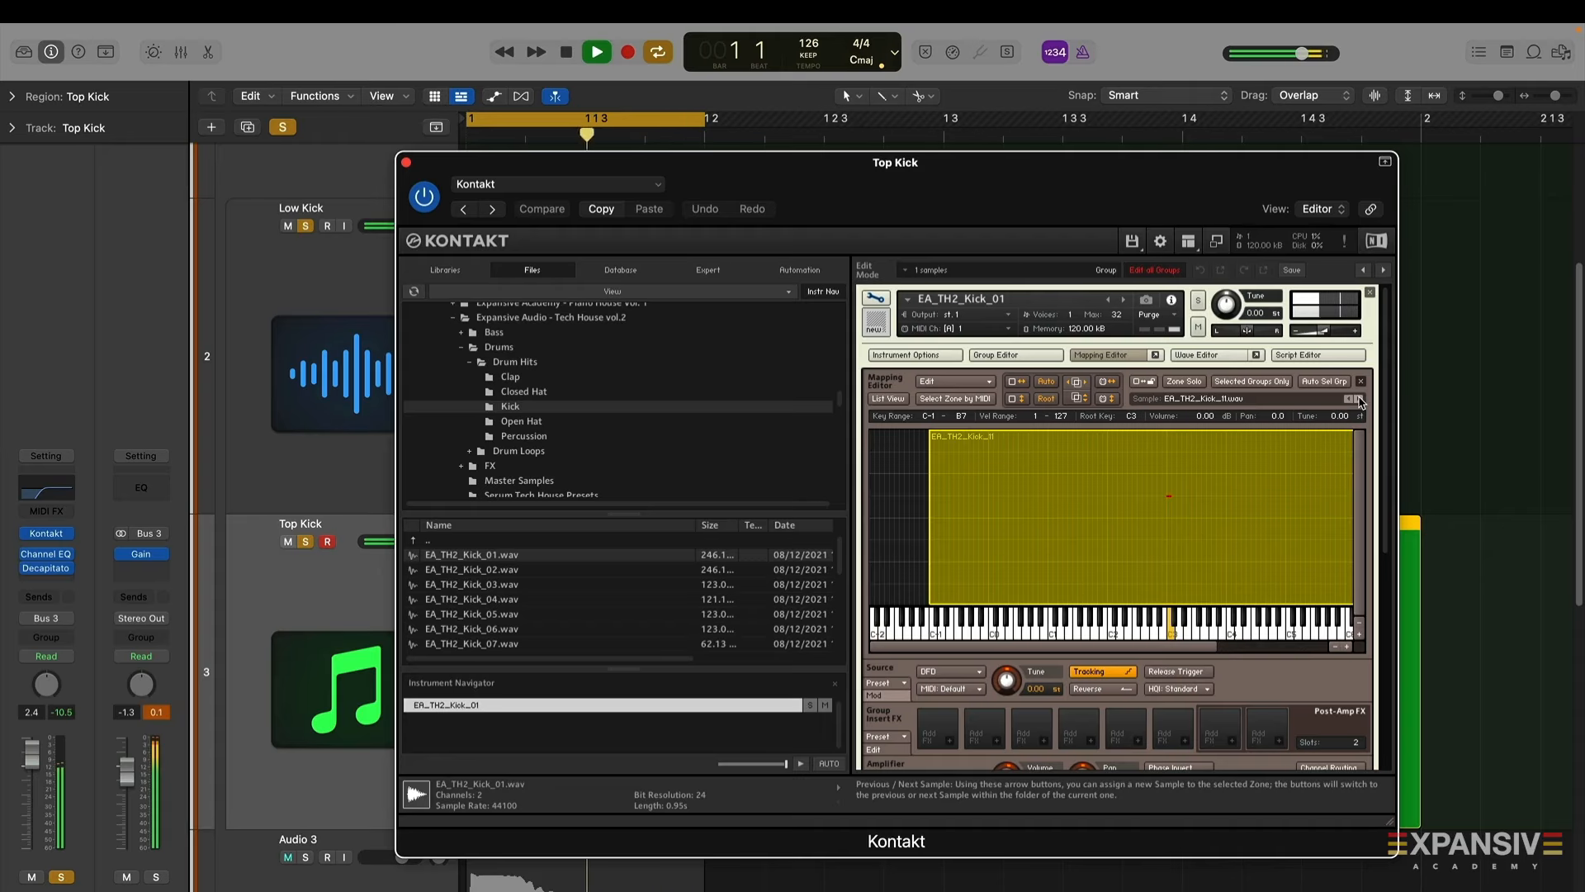
{"action": "left_click", "coordinate": [1359, 398]}
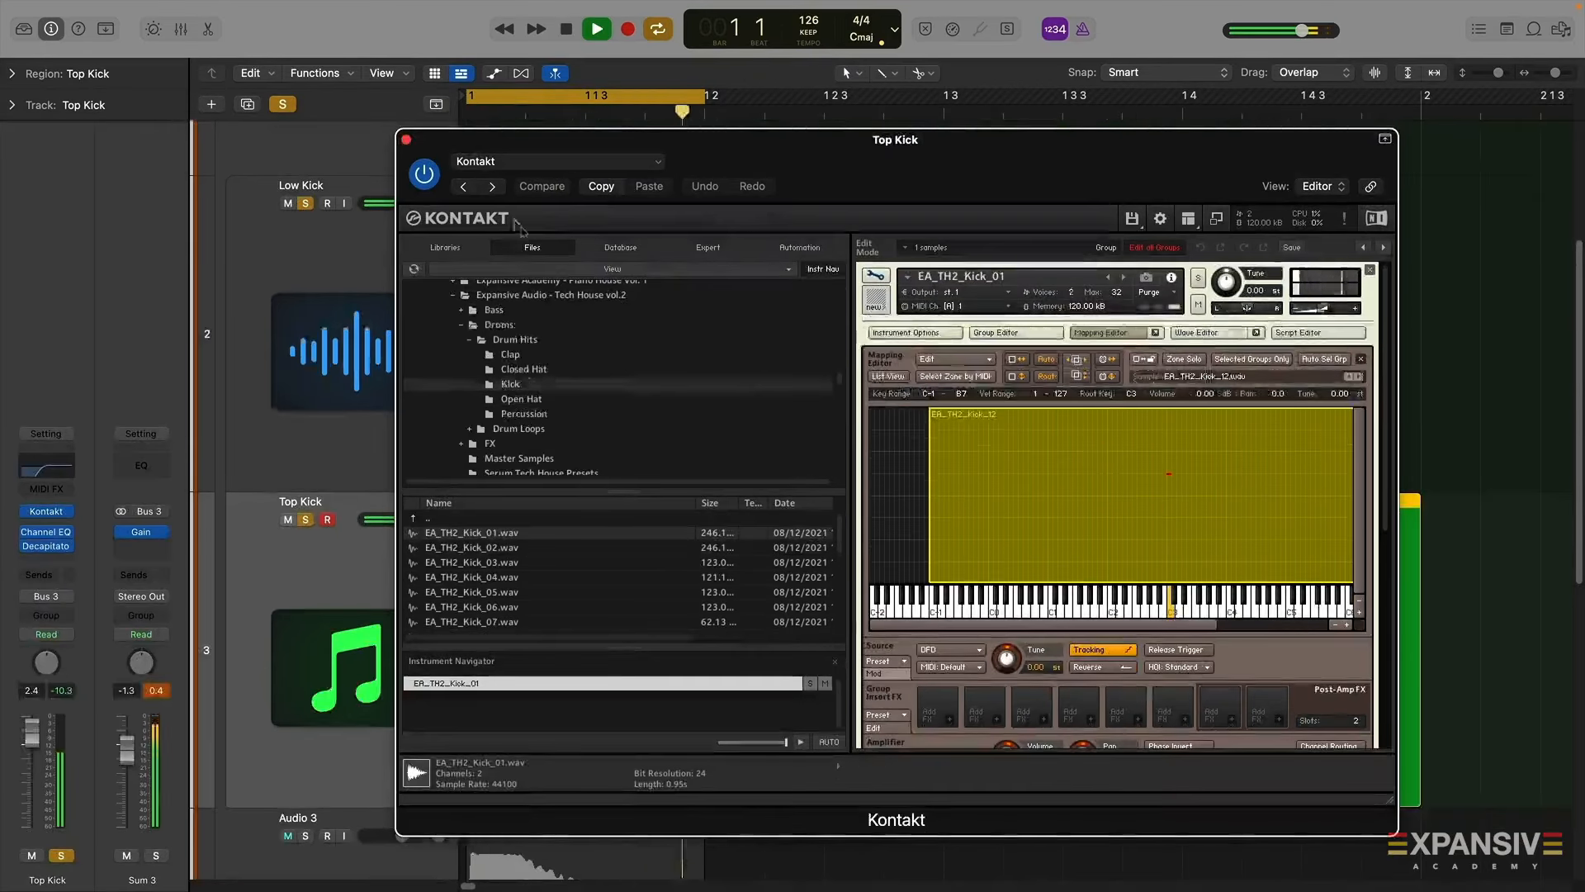
{"action": "key", "text": "space"}
{"action": "left_click", "coordinate": [406, 138]}
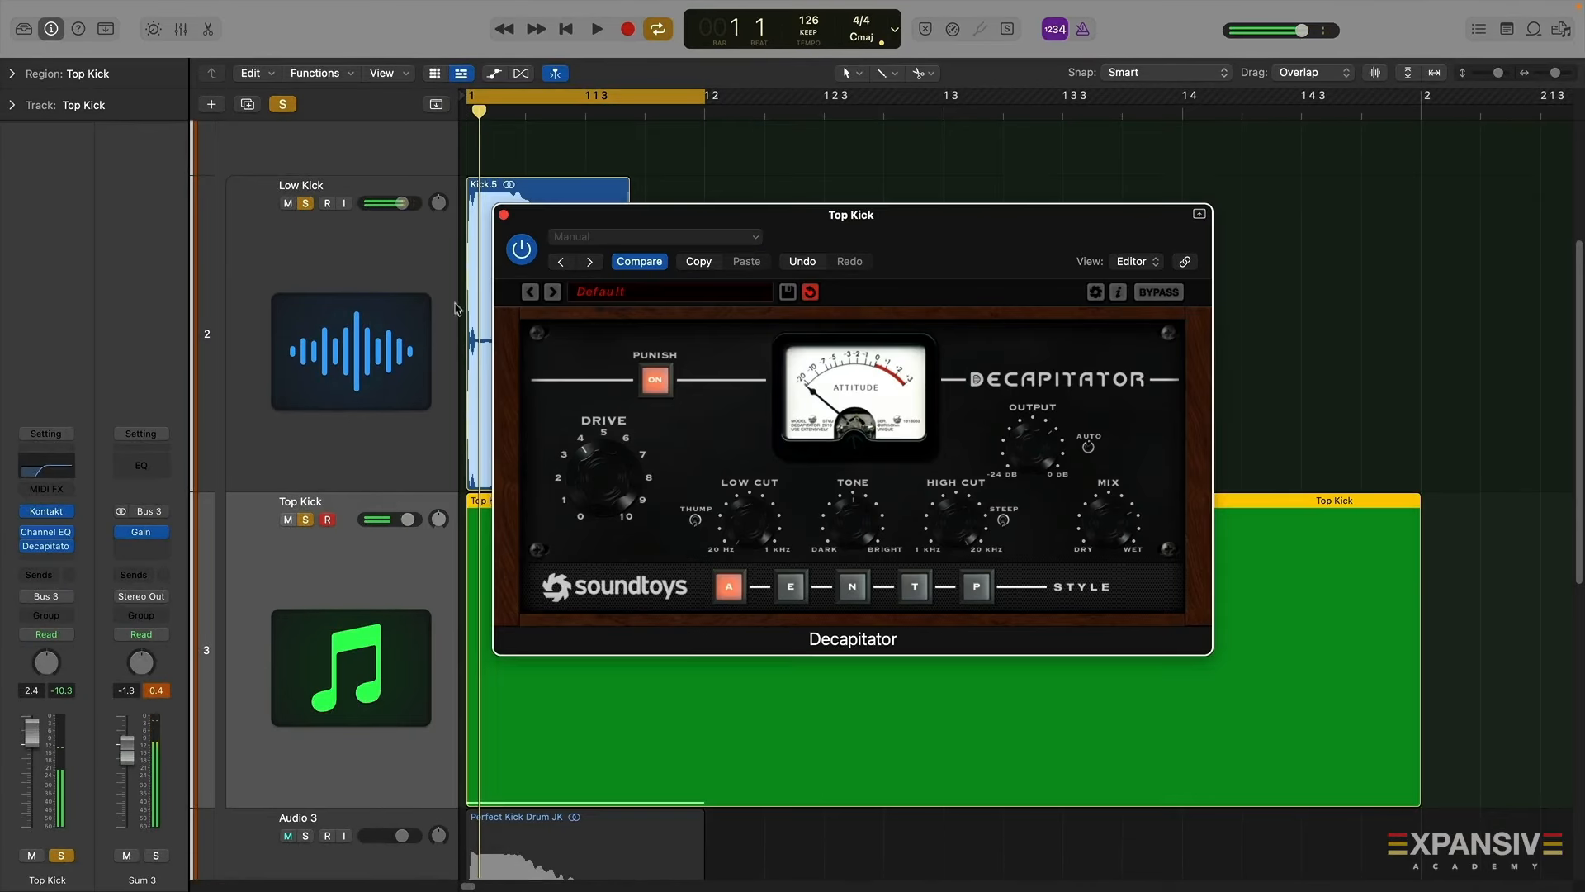
{"action": "left_click", "coordinate": [504, 215]}
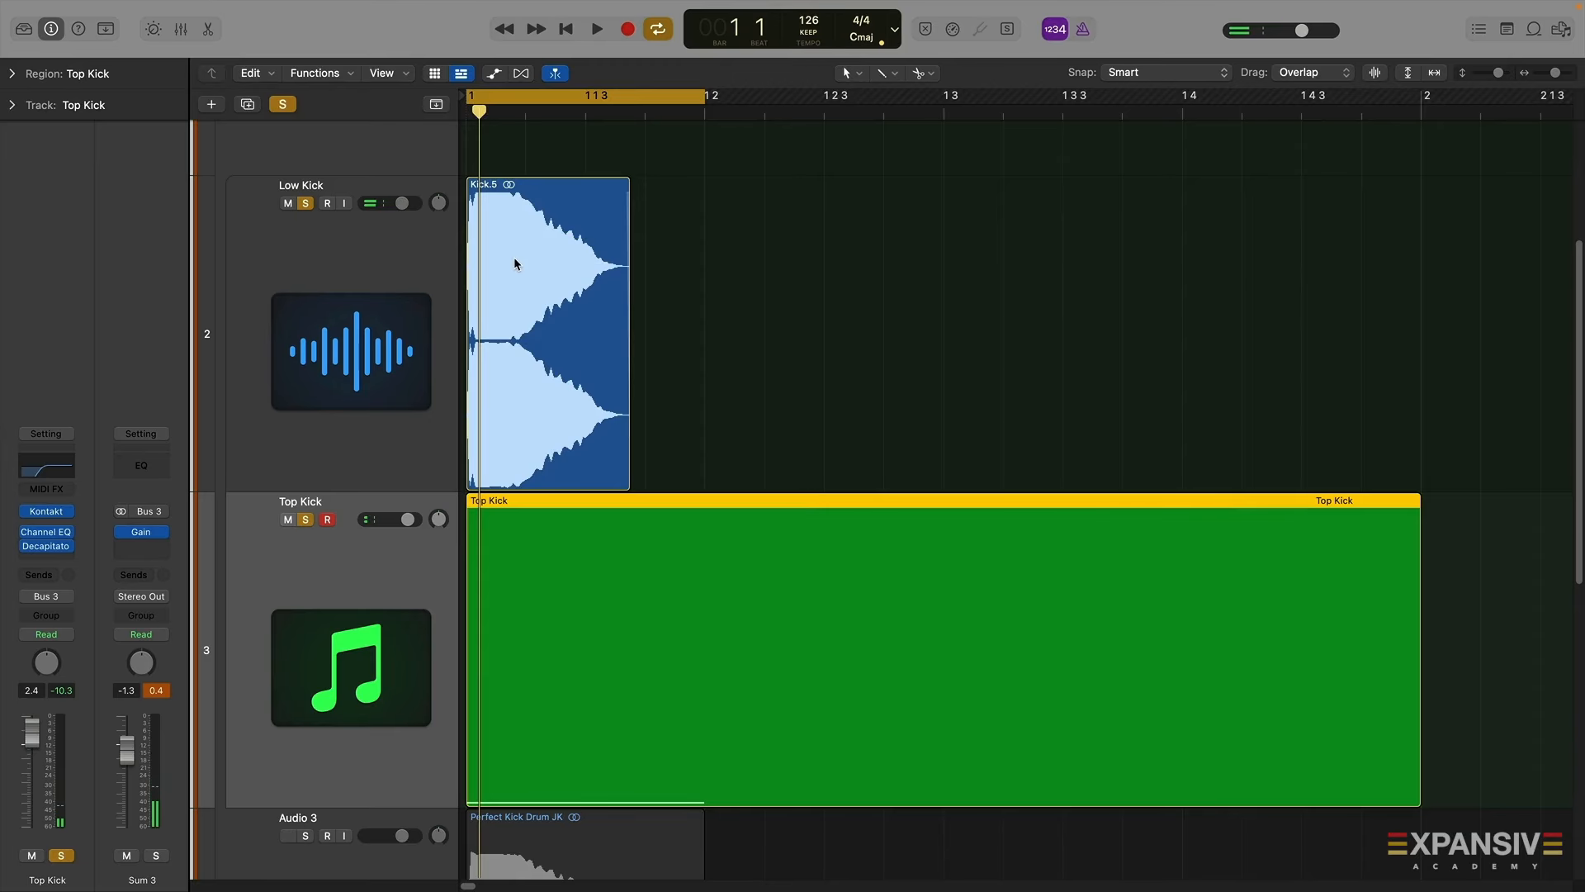
{"action": "mouse_move", "coordinate": [1090, 10]}
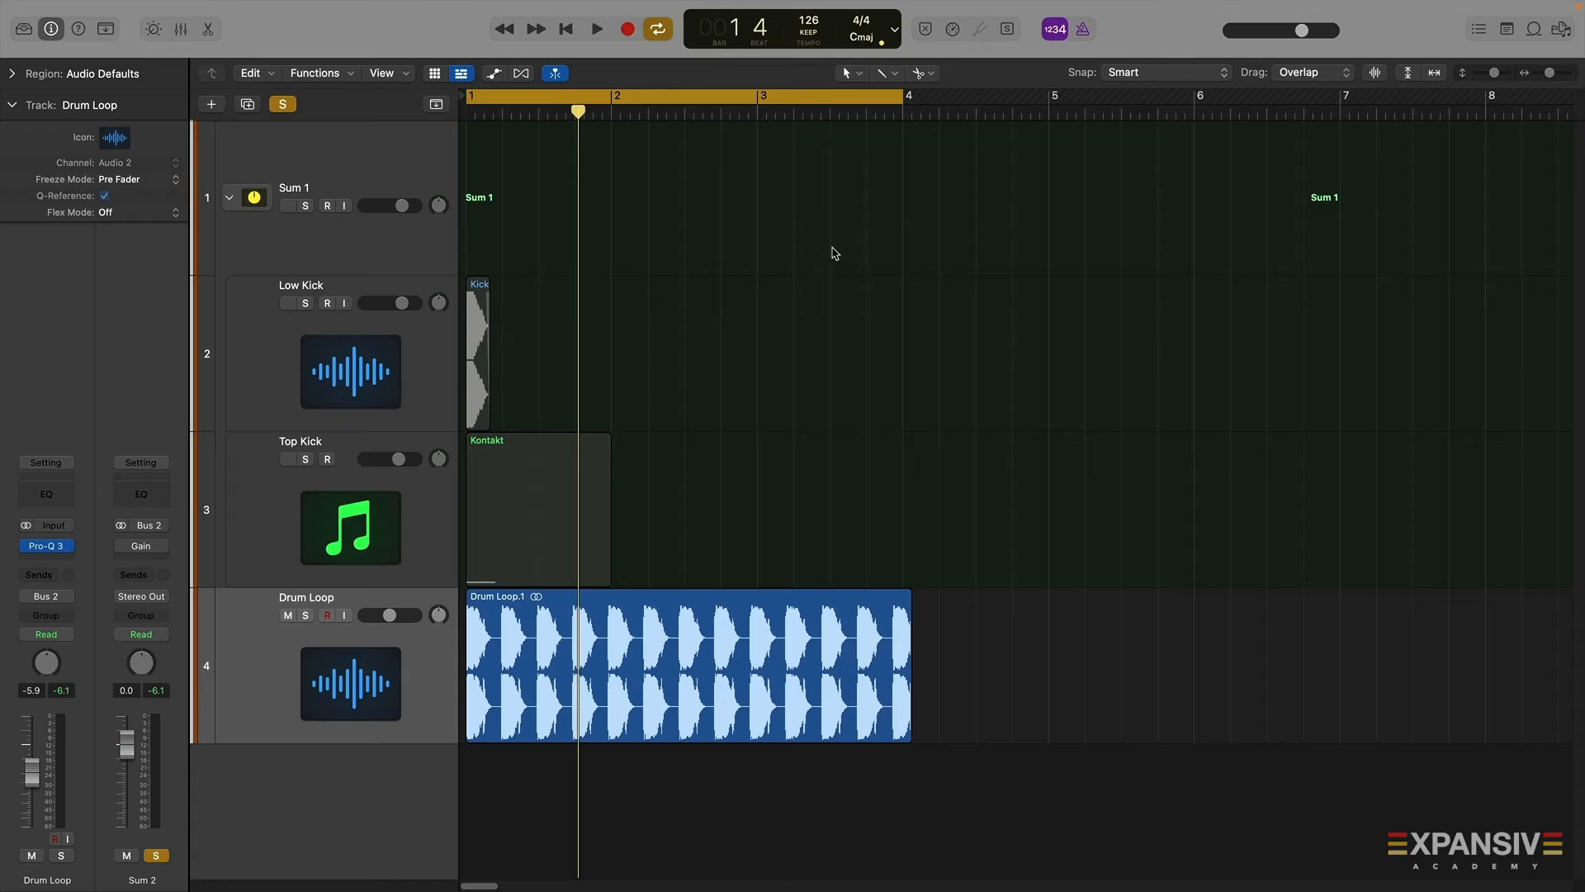
Play the Drum Loop track in the other project and zoom in on its first bar
{"action": "key", "text": "space"}
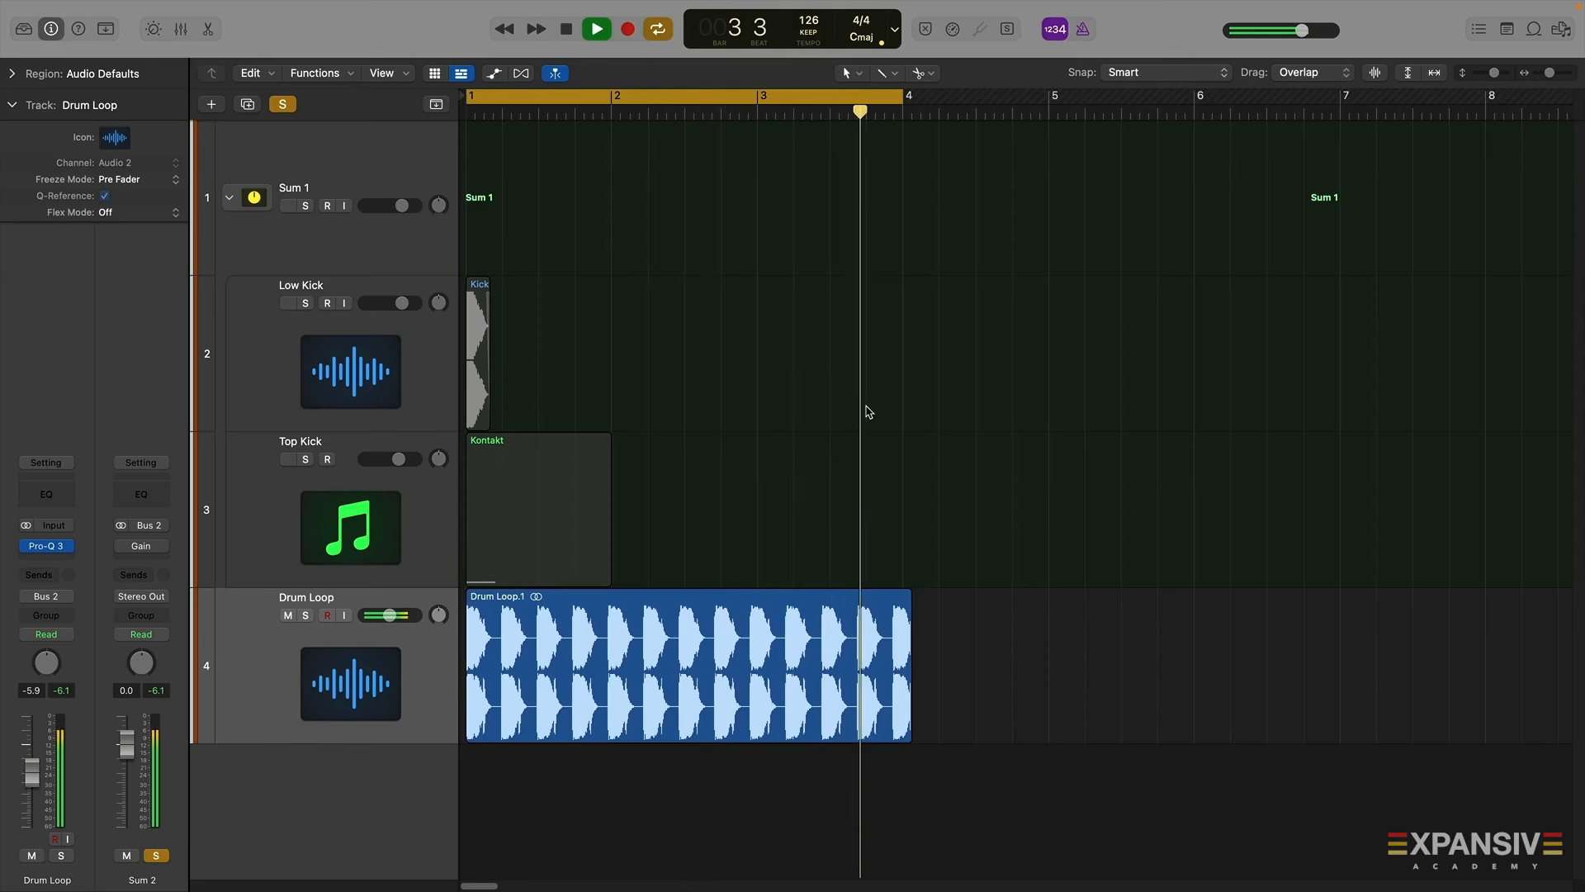
{"action": "key", "text": "space"}
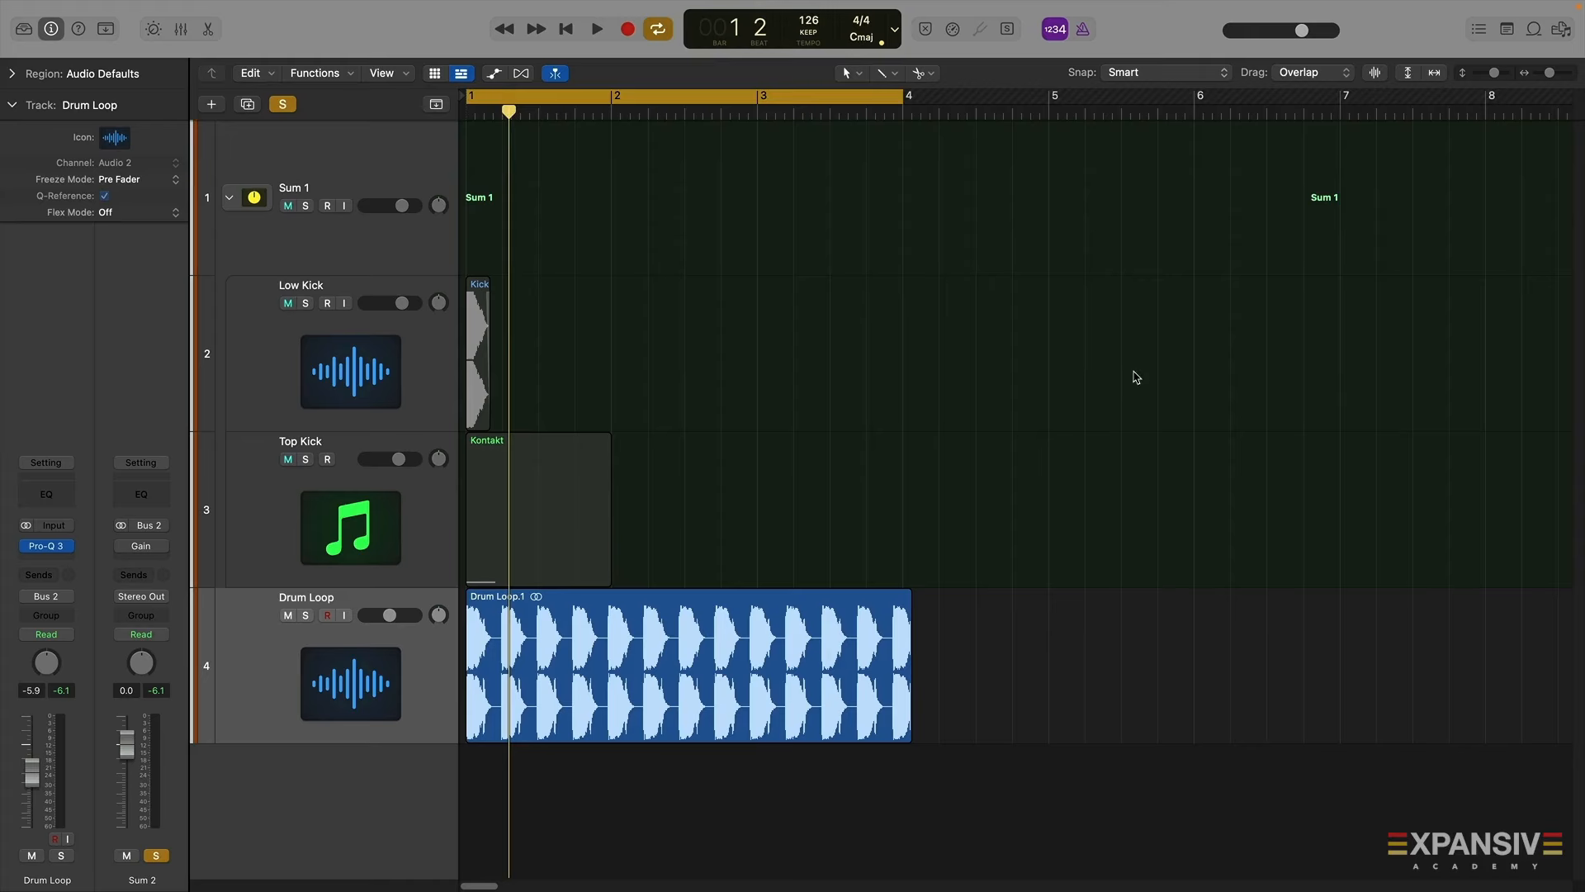
{"action": "left_click_drag", "start_coordinate": [1550, 72], "coordinate": [1557, 76]}
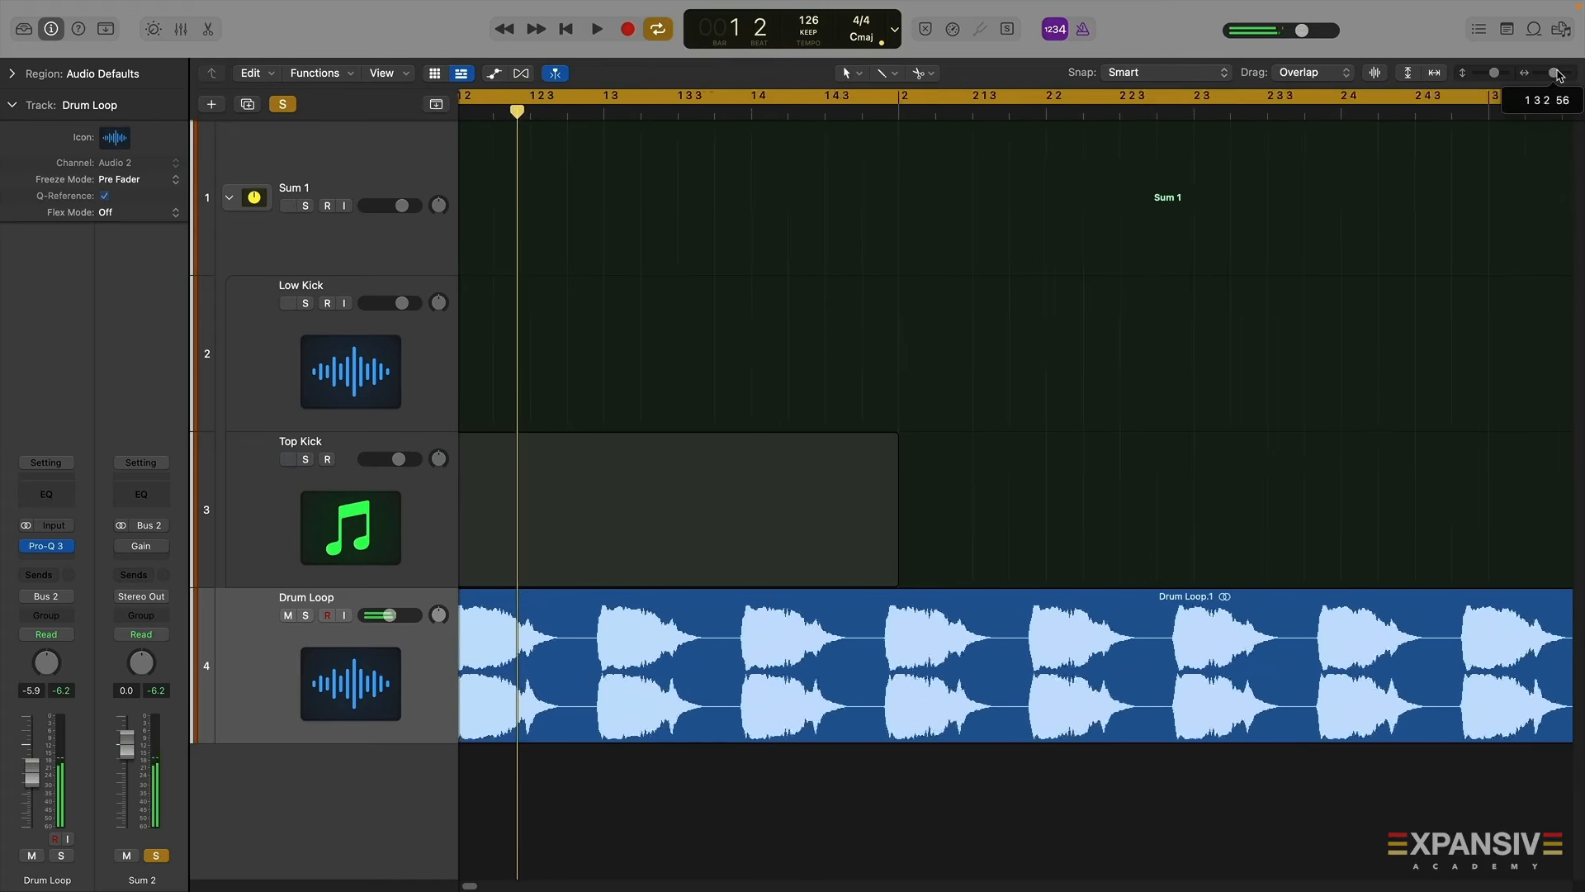
{"action": "key", "text": "space"}
{"action": "key", "text": "space"}
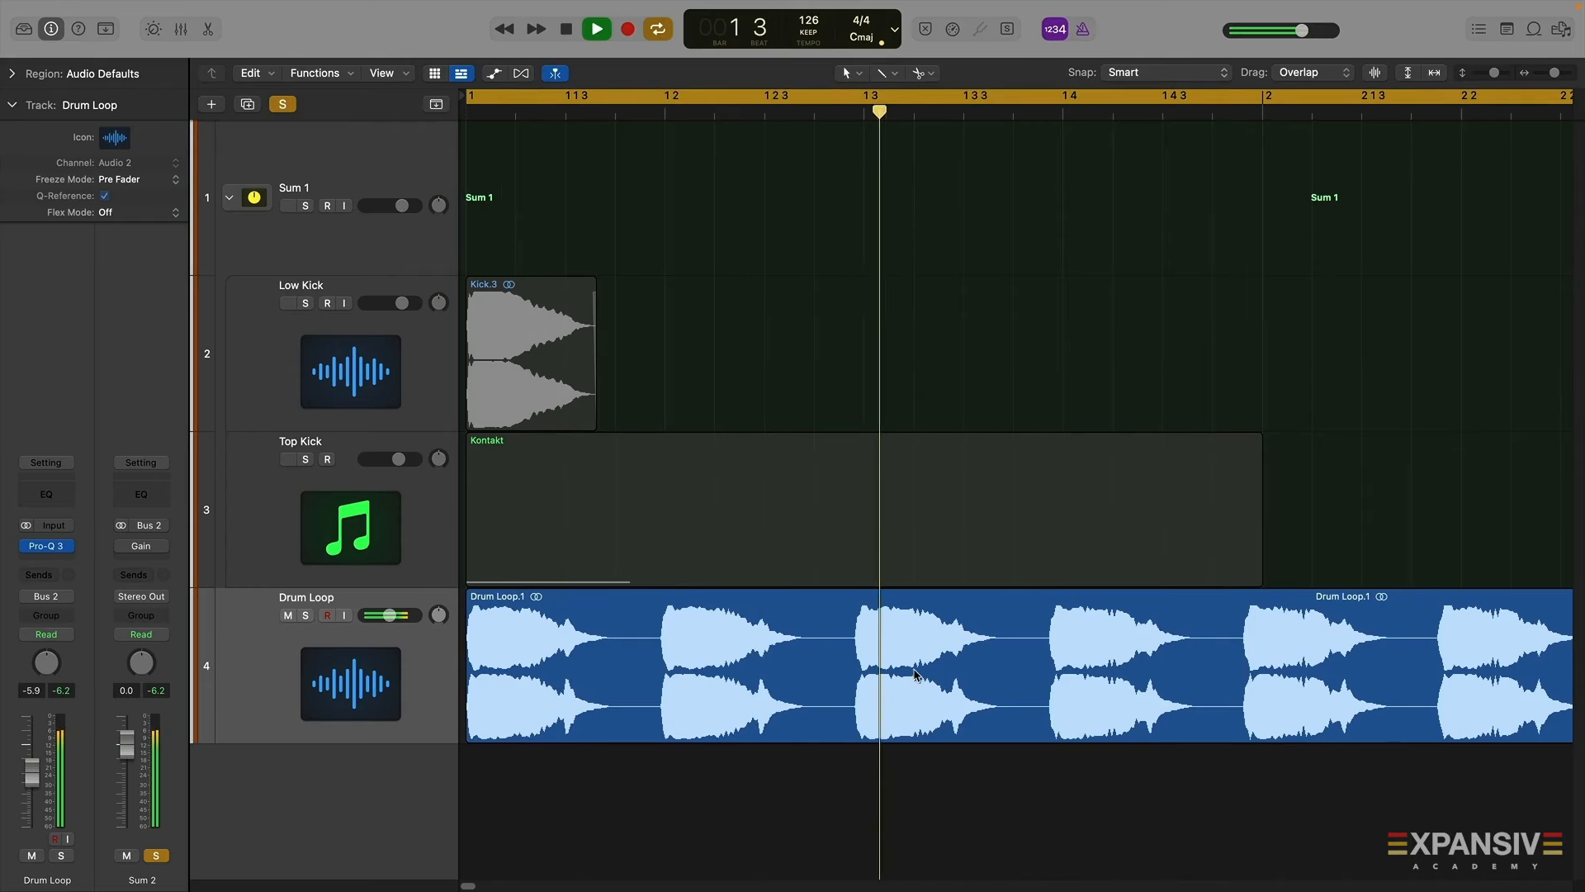
{"action": "key", "text": "space"}
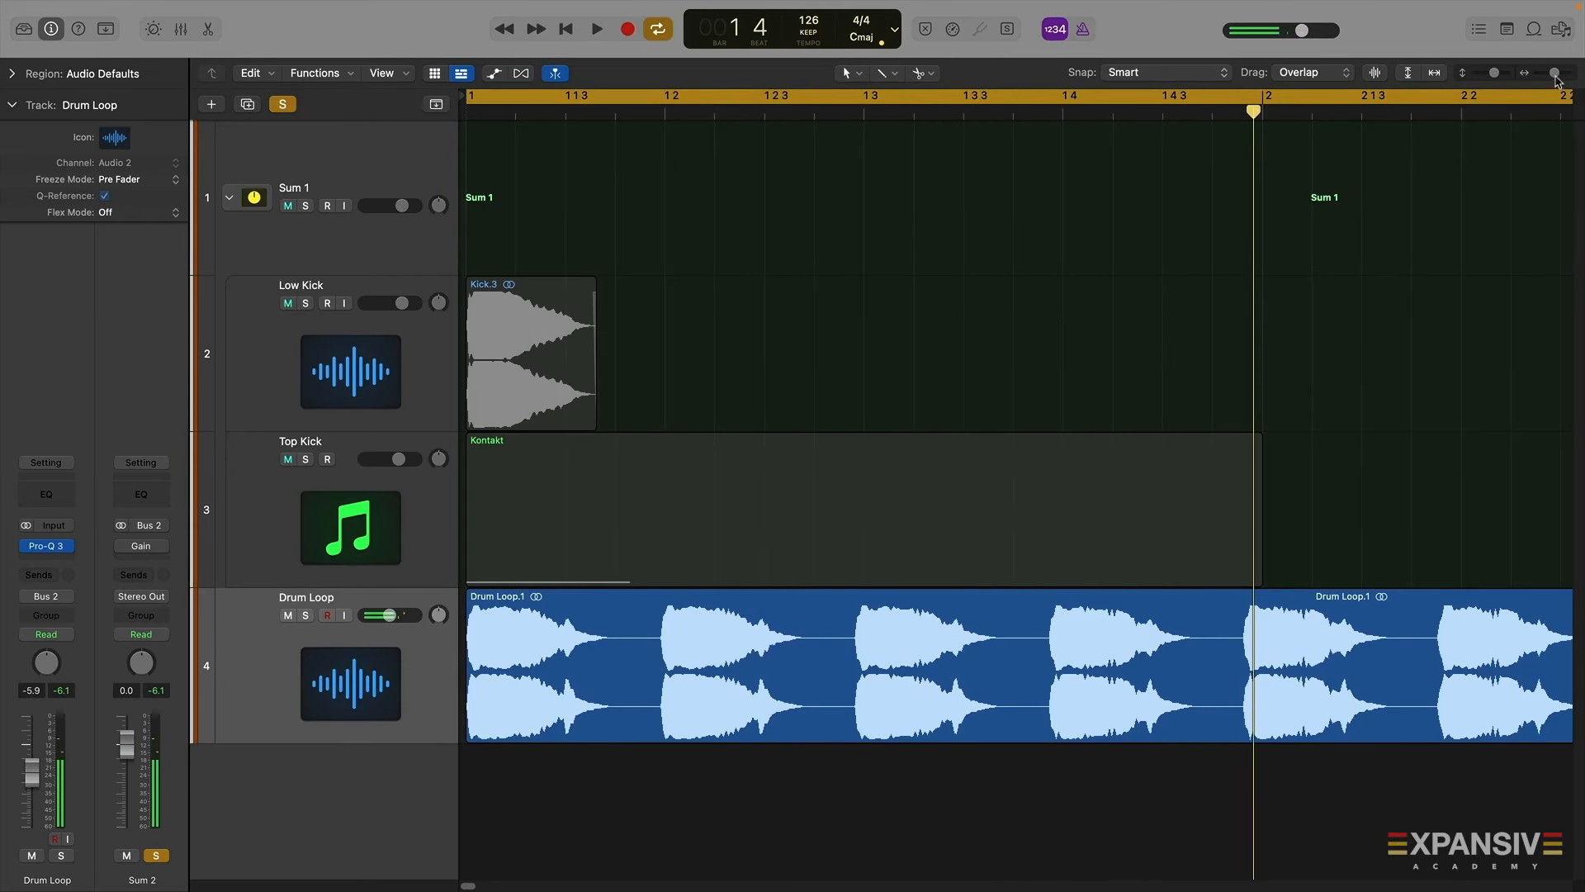
{"action": "left_click_drag", "start_coordinate": [1556, 80], "coordinate": [1558, 80]}
{"action": "scroll", "coordinate": [1073, 545], "scroll_direction": "left", "scroll_amount": 3}
Split the Drum Loop region, delete its opening part, and move the remaining region to bar 1
{"action": "left_click_drag", "start_coordinate": [795, 670], "coordinate": [873, 672]}
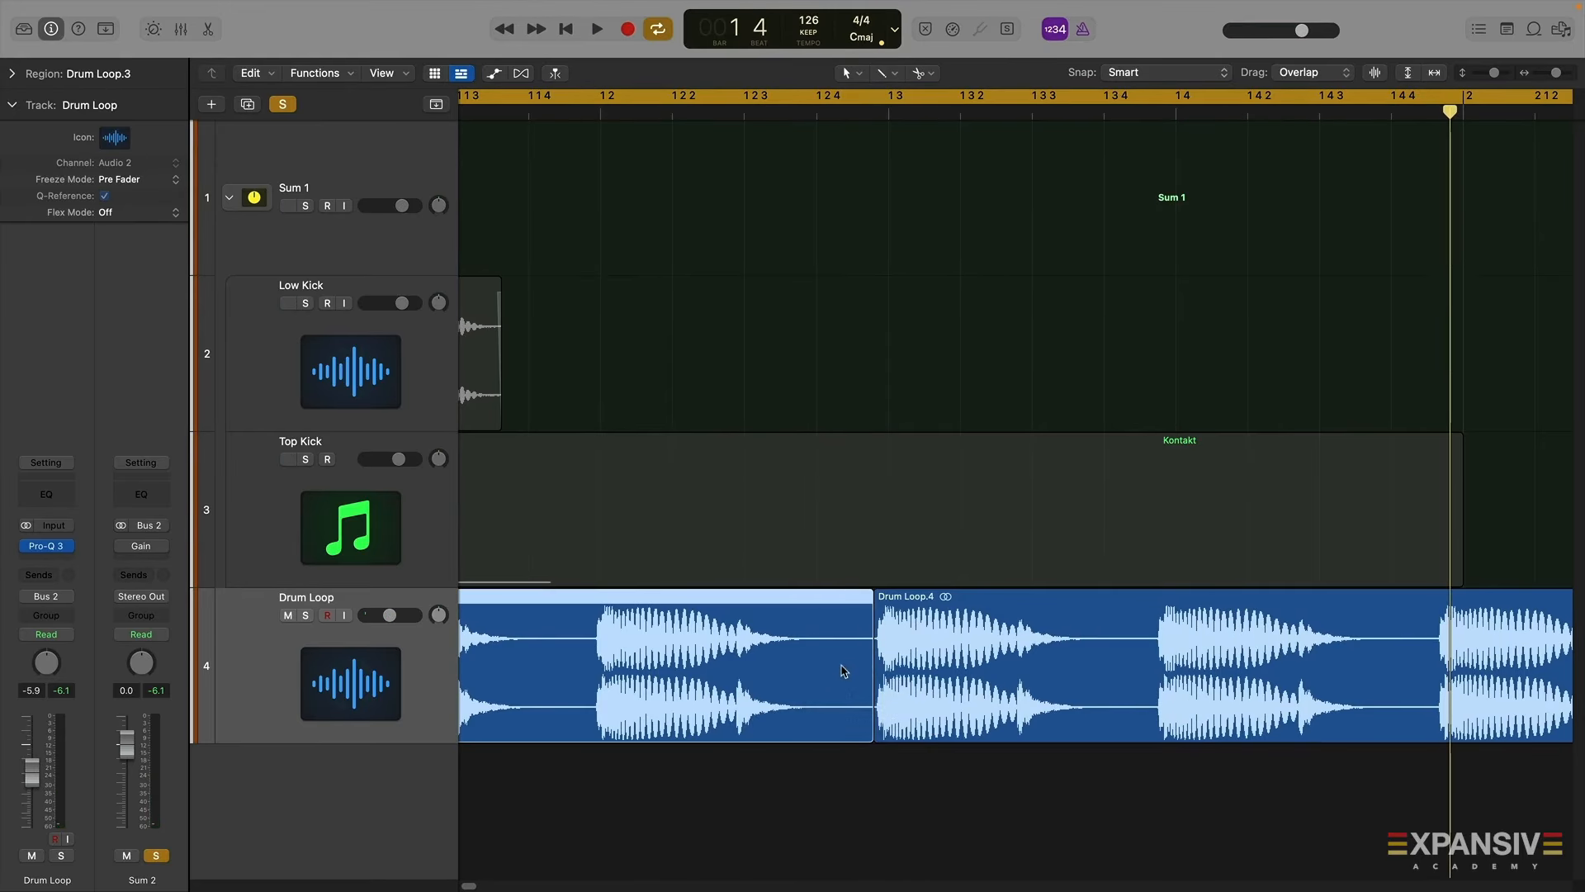
{"action": "key", "text": "Delete"}
{"action": "left_click_drag", "start_coordinate": [1129, 679], "coordinate": [598, 607]}
{"action": "key", "text": "space"}
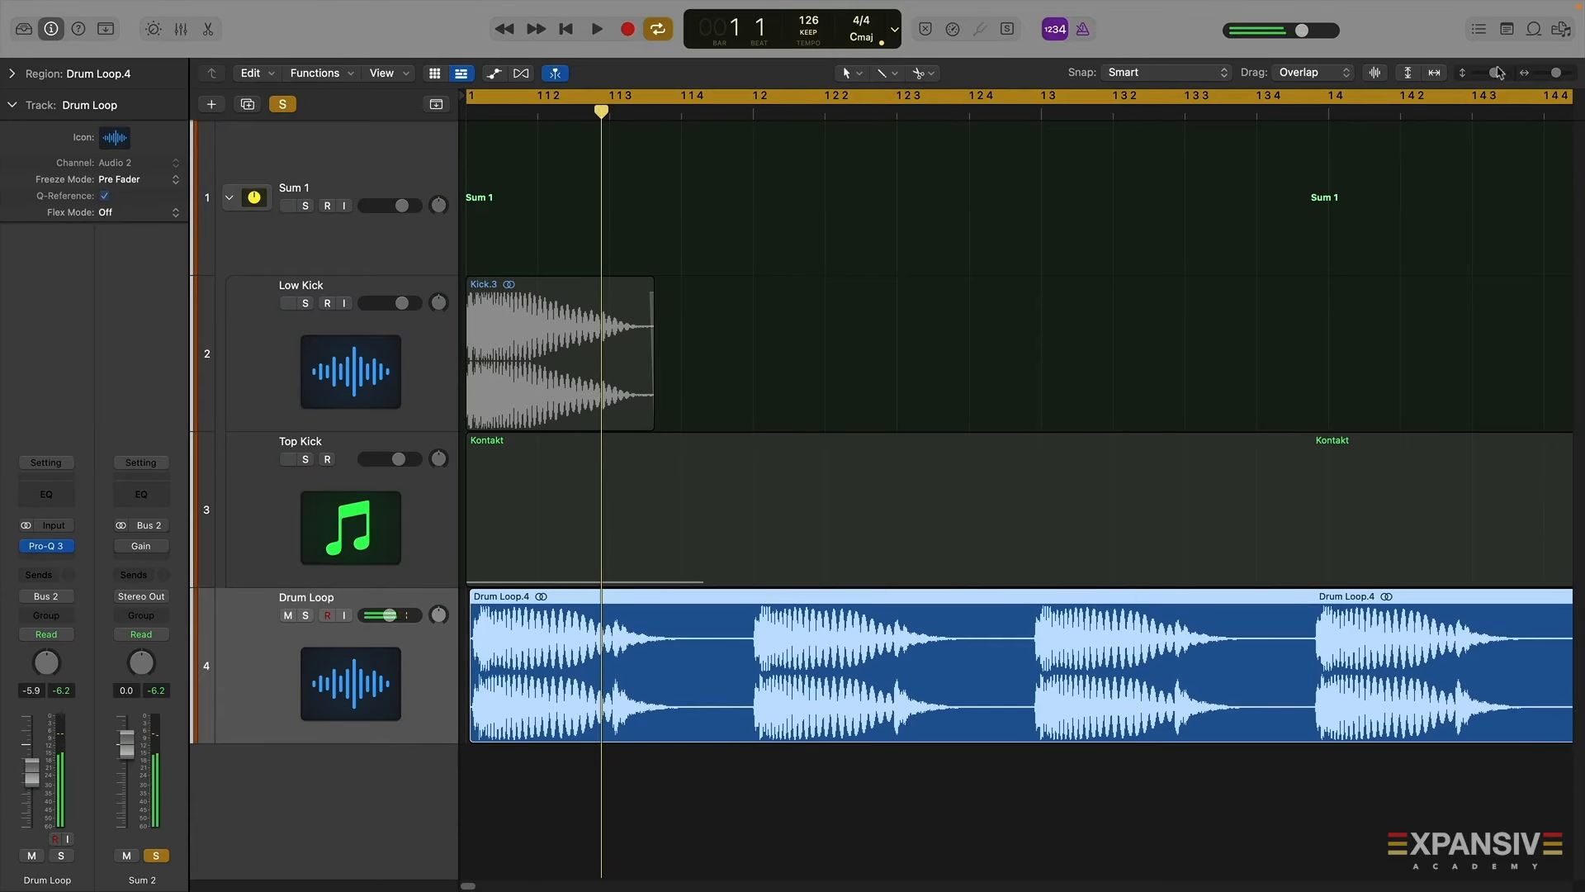
Adjust the Drum Loop region's start so its first kick sits at bar 1, and play it
{"action": "left_click_drag", "start_coordinate": [1496, 73], "coordinate": [1560, 73]}
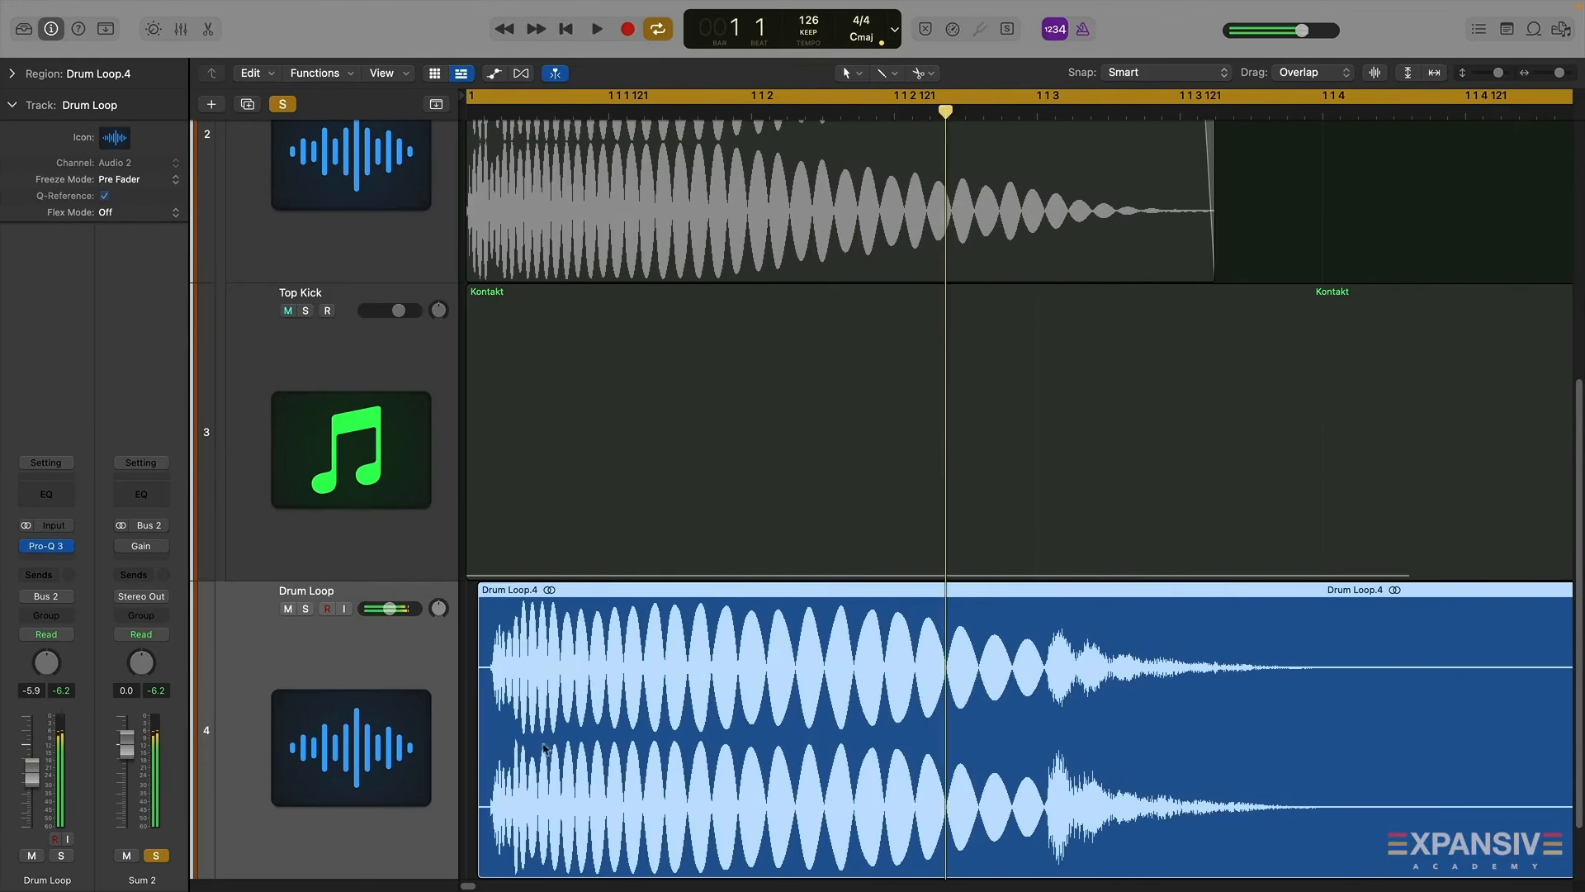
{"action": "scroll", "coordinate": [600, 710], "scroll_direction": "down", "scroll_amount": 3}
{"action": "left_click_drag", "start_coordinate": [479, 785], "coordinate": [498, 778]}
{"action": "left_click_drag", "start_coordinate": [553, 654], "coordinate": [528, 652]}
{"action": "key", "text": "space"}
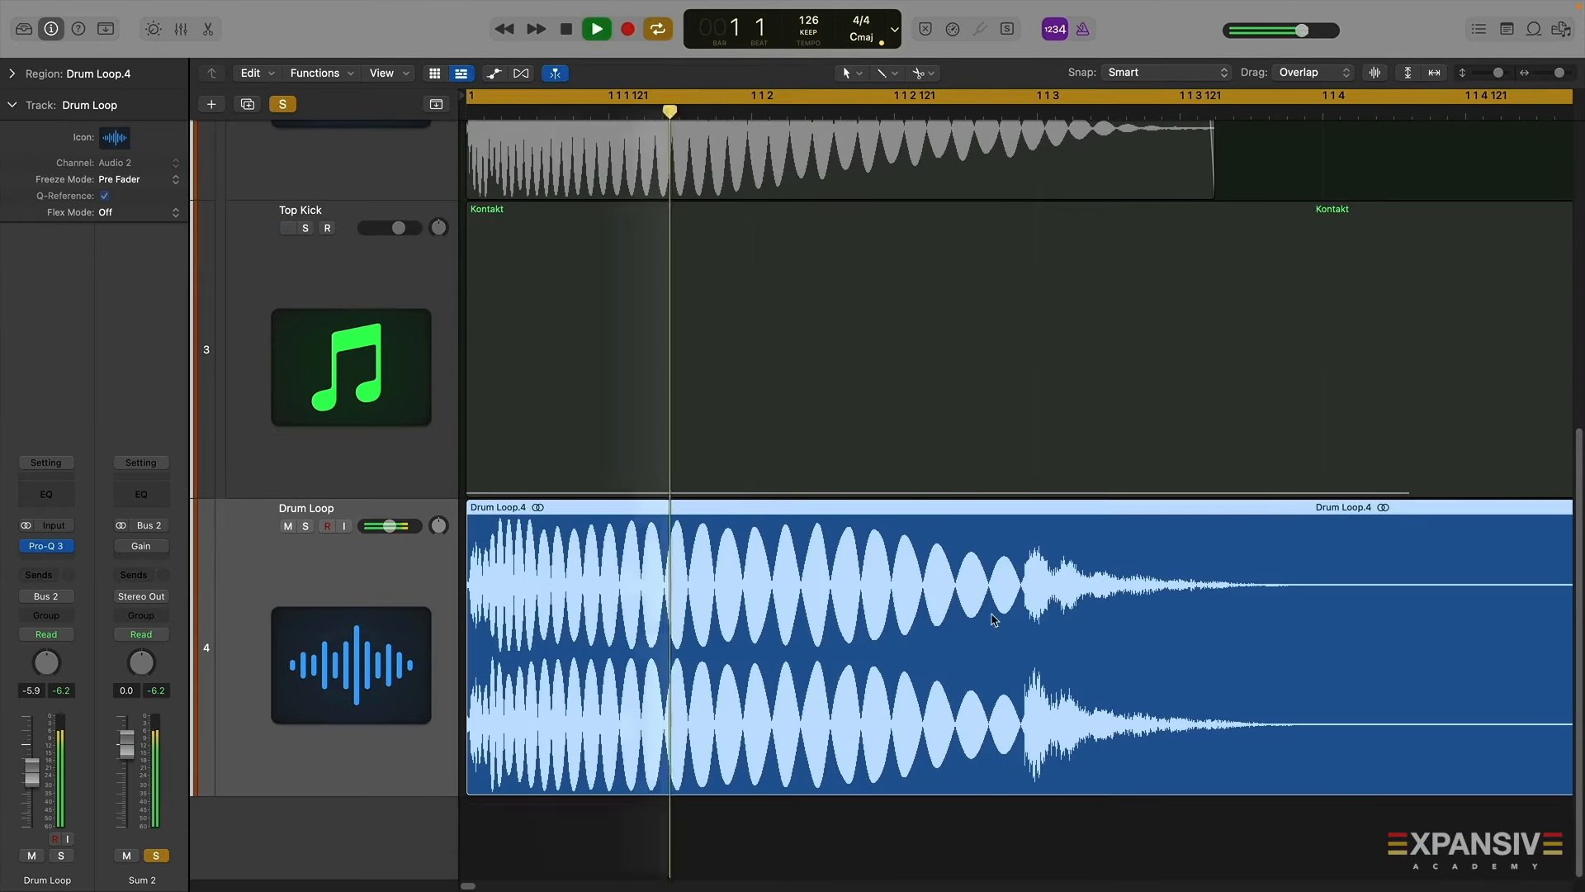
{"action": "key", "text": "space"}
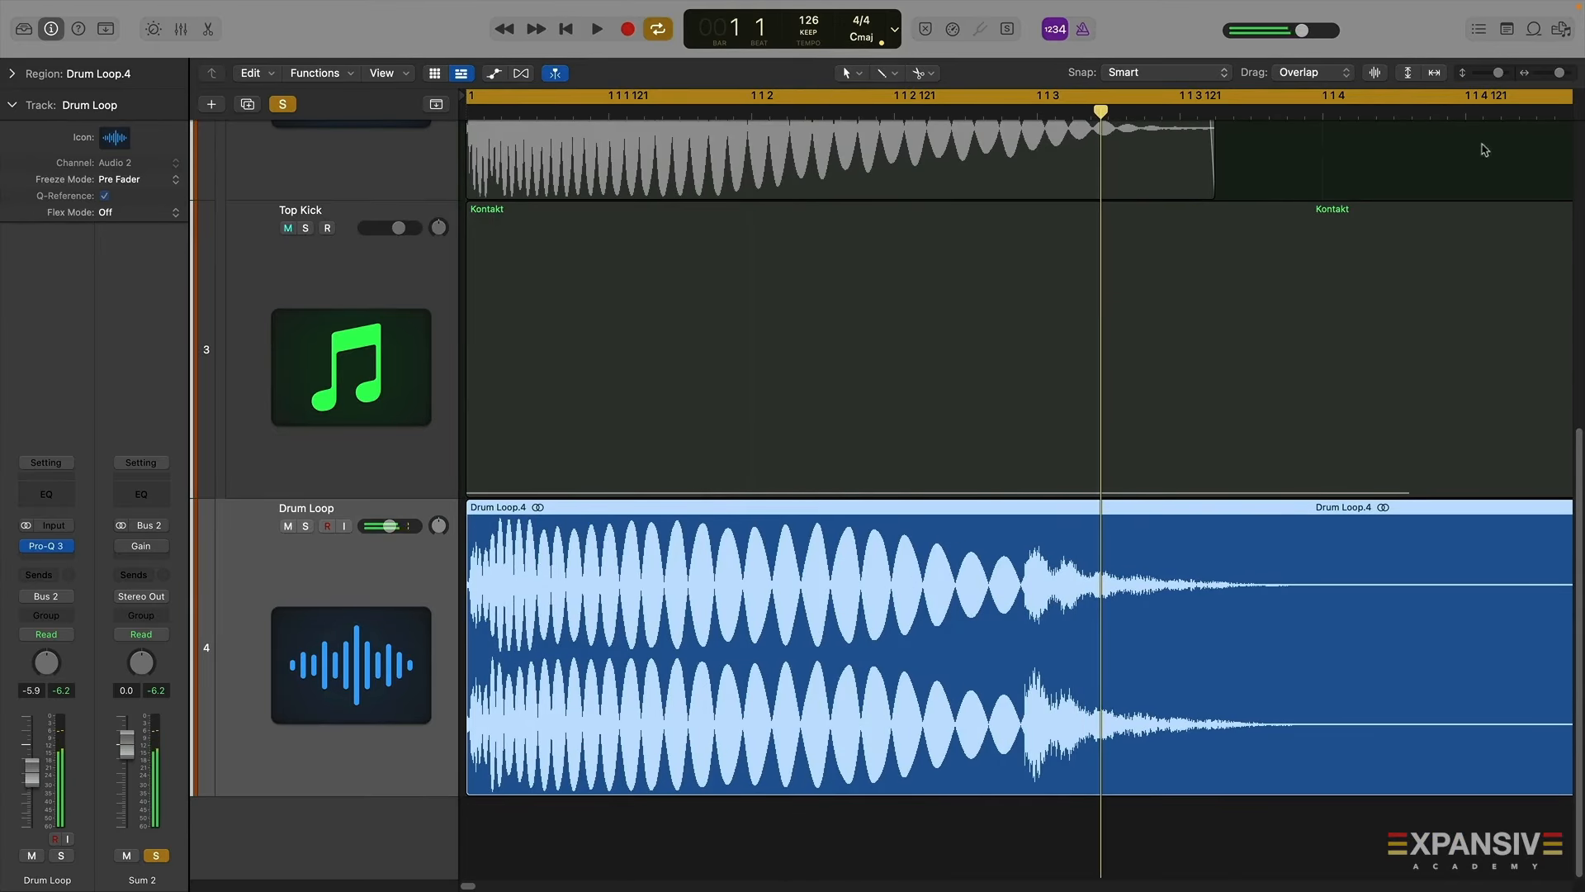
Split the Drum Loop after its first kick hit and delete the rest, keeping a single kick
{"action": "left_click_drag", "start_coordinate": [1562, 72], "coordinate": [1559, 74]}
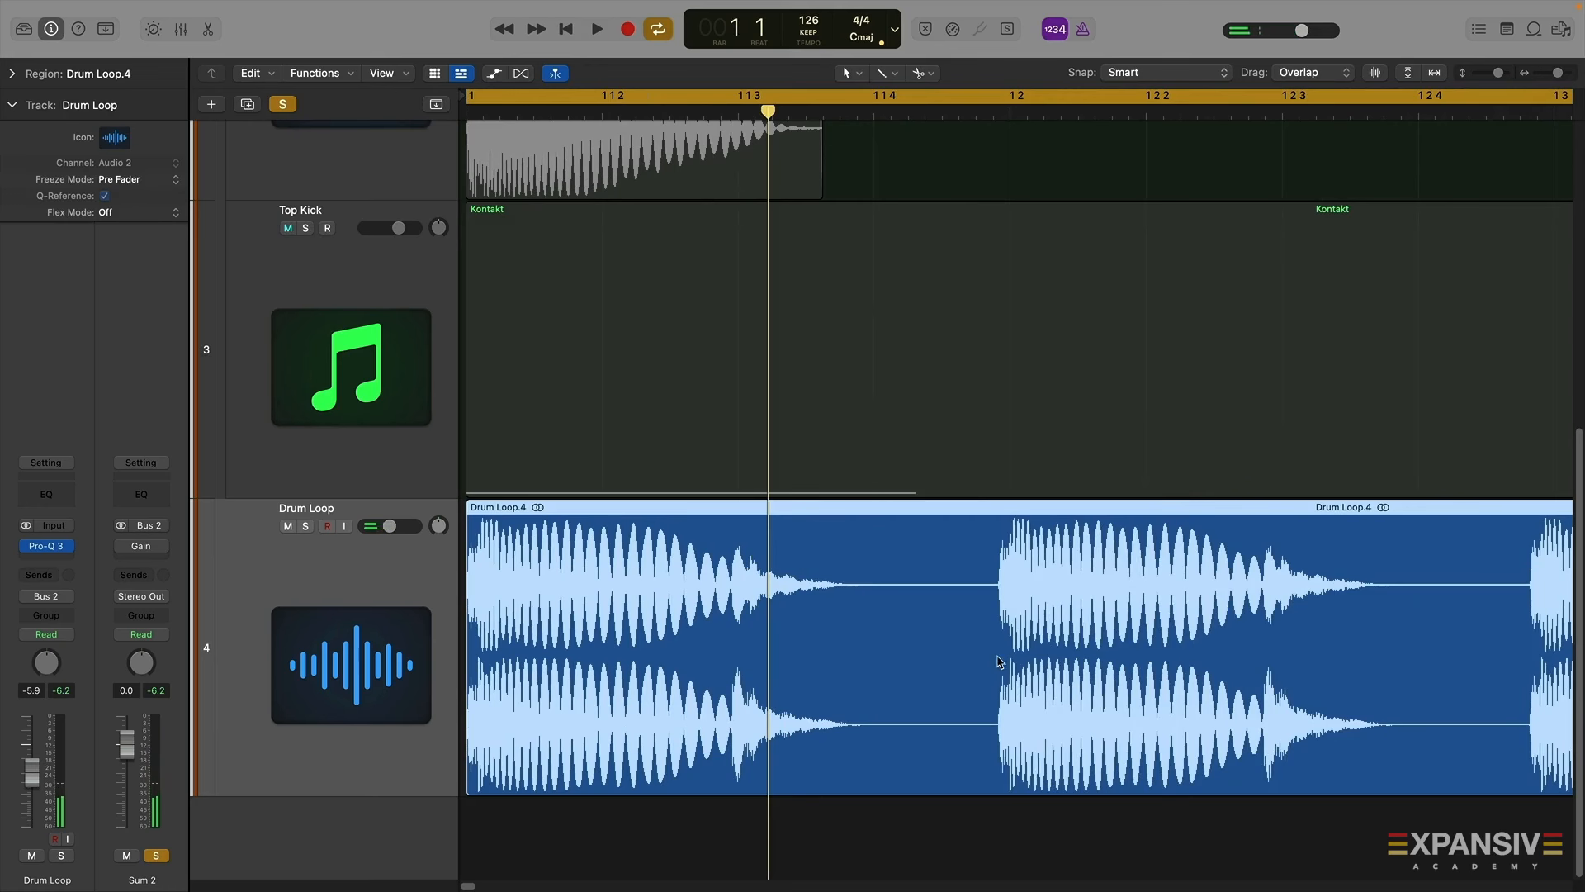
{"action": "right_click", "coordinate": [928, 655]}
{"action": "key", "text": "Delete"}
{"action": "key", "text": "space"}
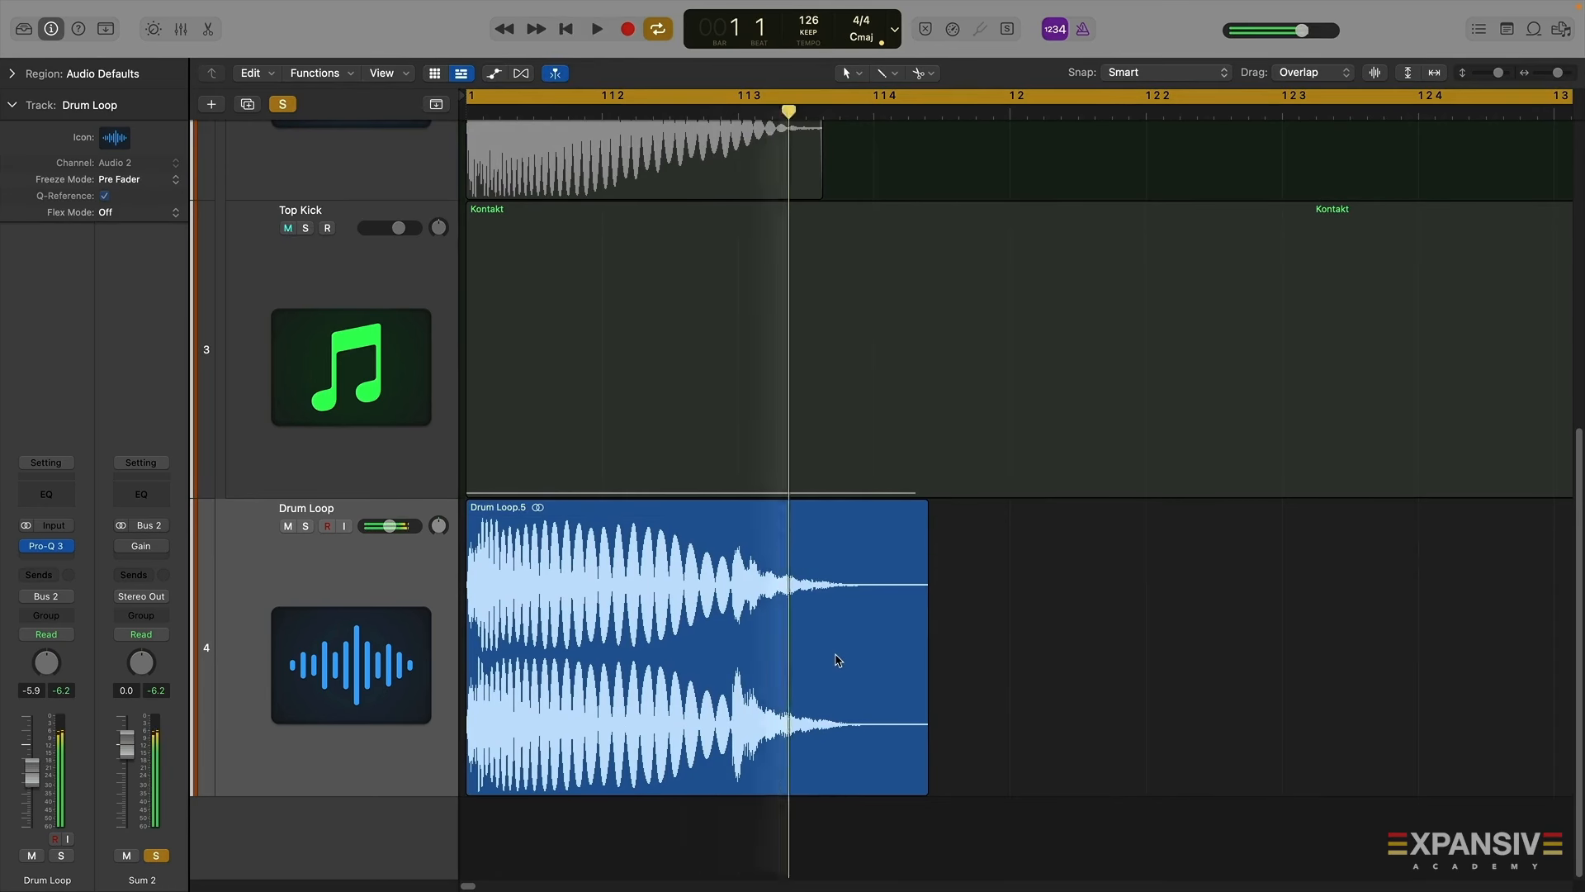
Zoom in on the single Drum Loop kick and split the region just before the following transient
{"action": "key", "text": "space"}
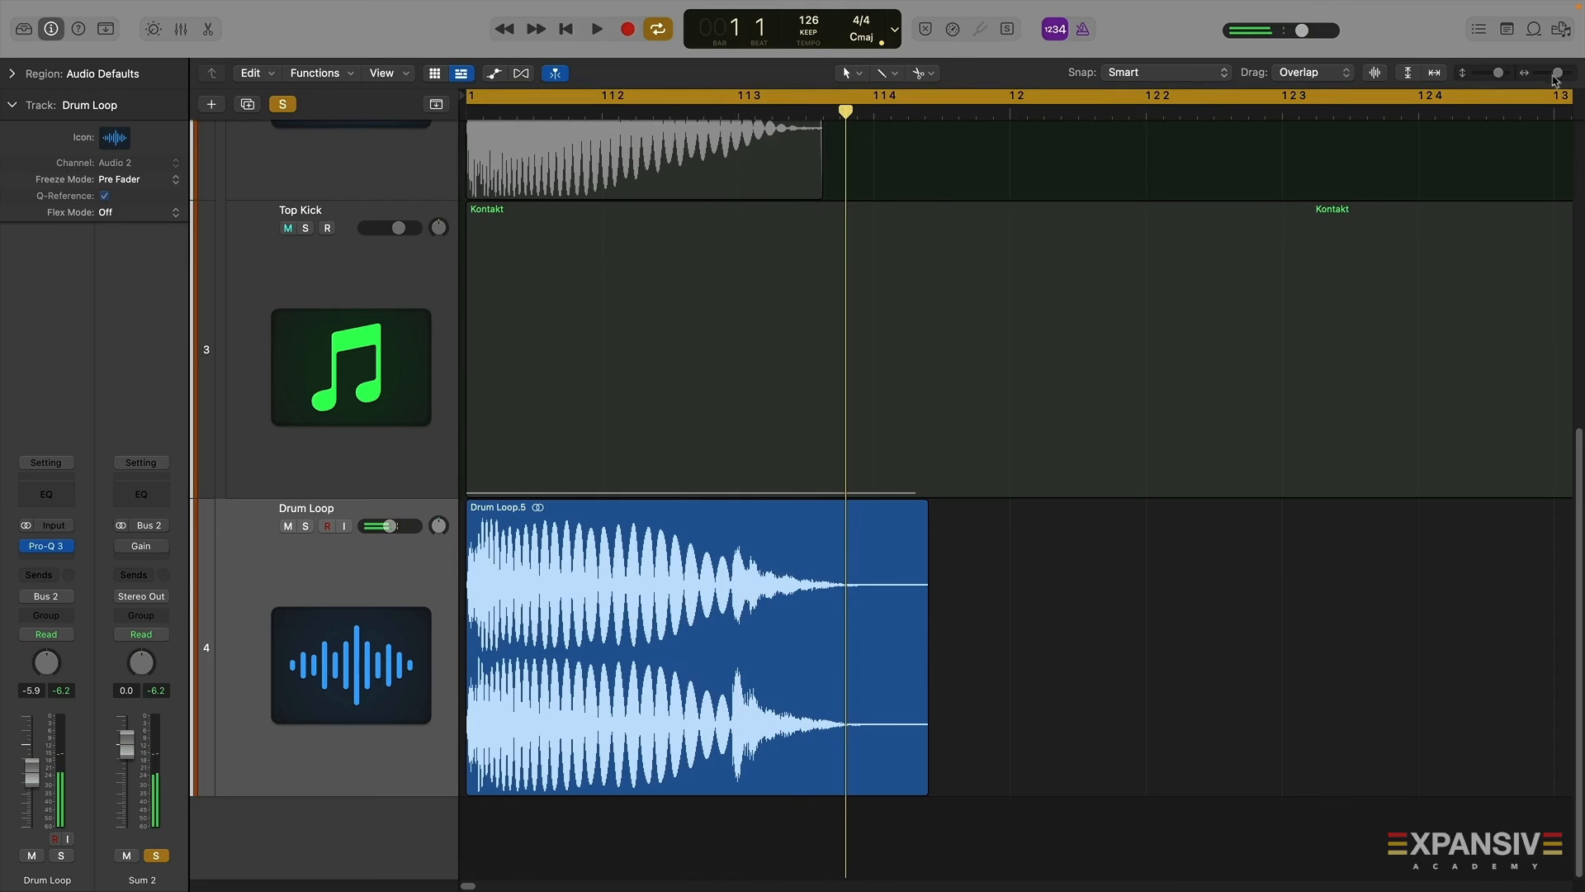
{"action": "left_click_drag", "start_coordinate": [1558, 74], "coordinate": [1561, 74]}
{"action": "scroll", "coordinate": [918, 653], "scroll_direction": "left", "scroll_amount": 9}
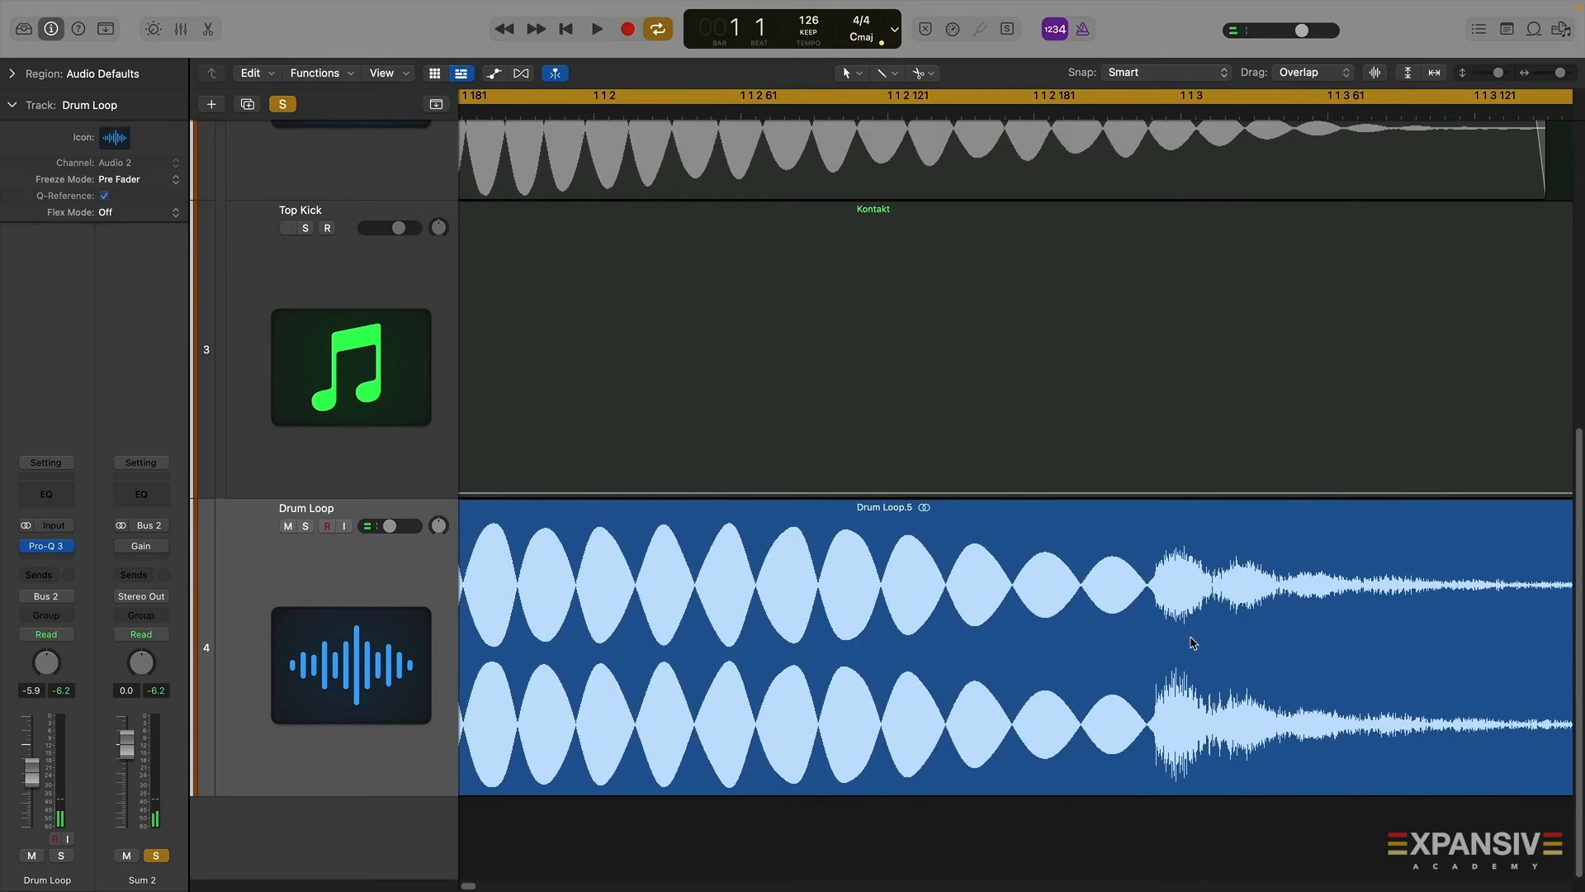
{"action": "right_click", "coordinate": [1149, 618]}
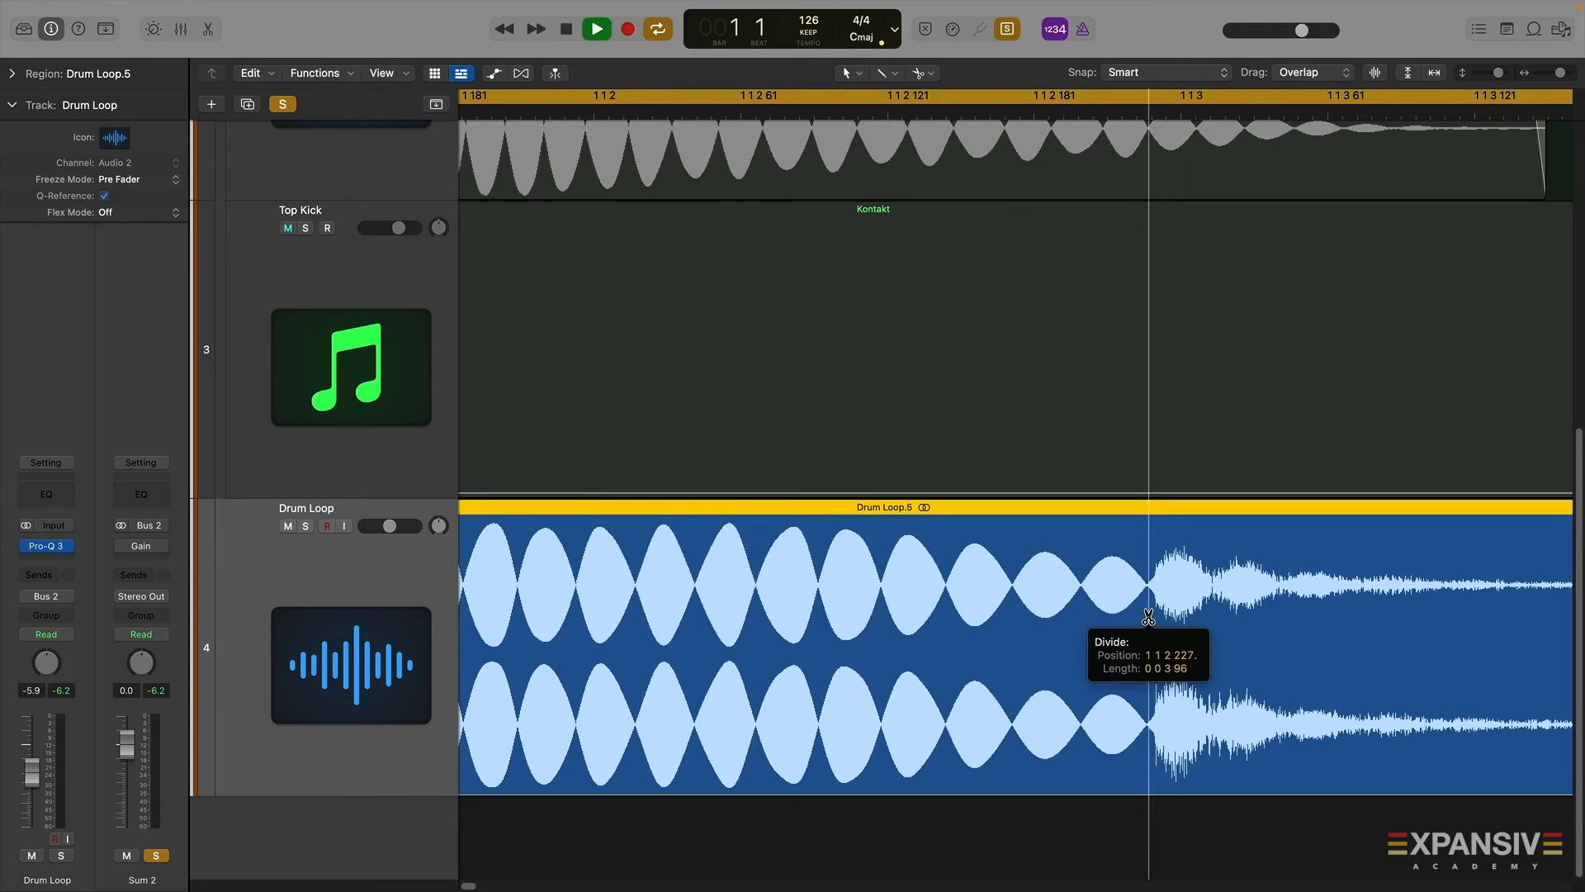
{"action": "left_click_drag", "start_coordinate": [1149, 618], "coordinate": [1148, 618]}
{"action": "left_click", "coordinate": [1098, 629]}
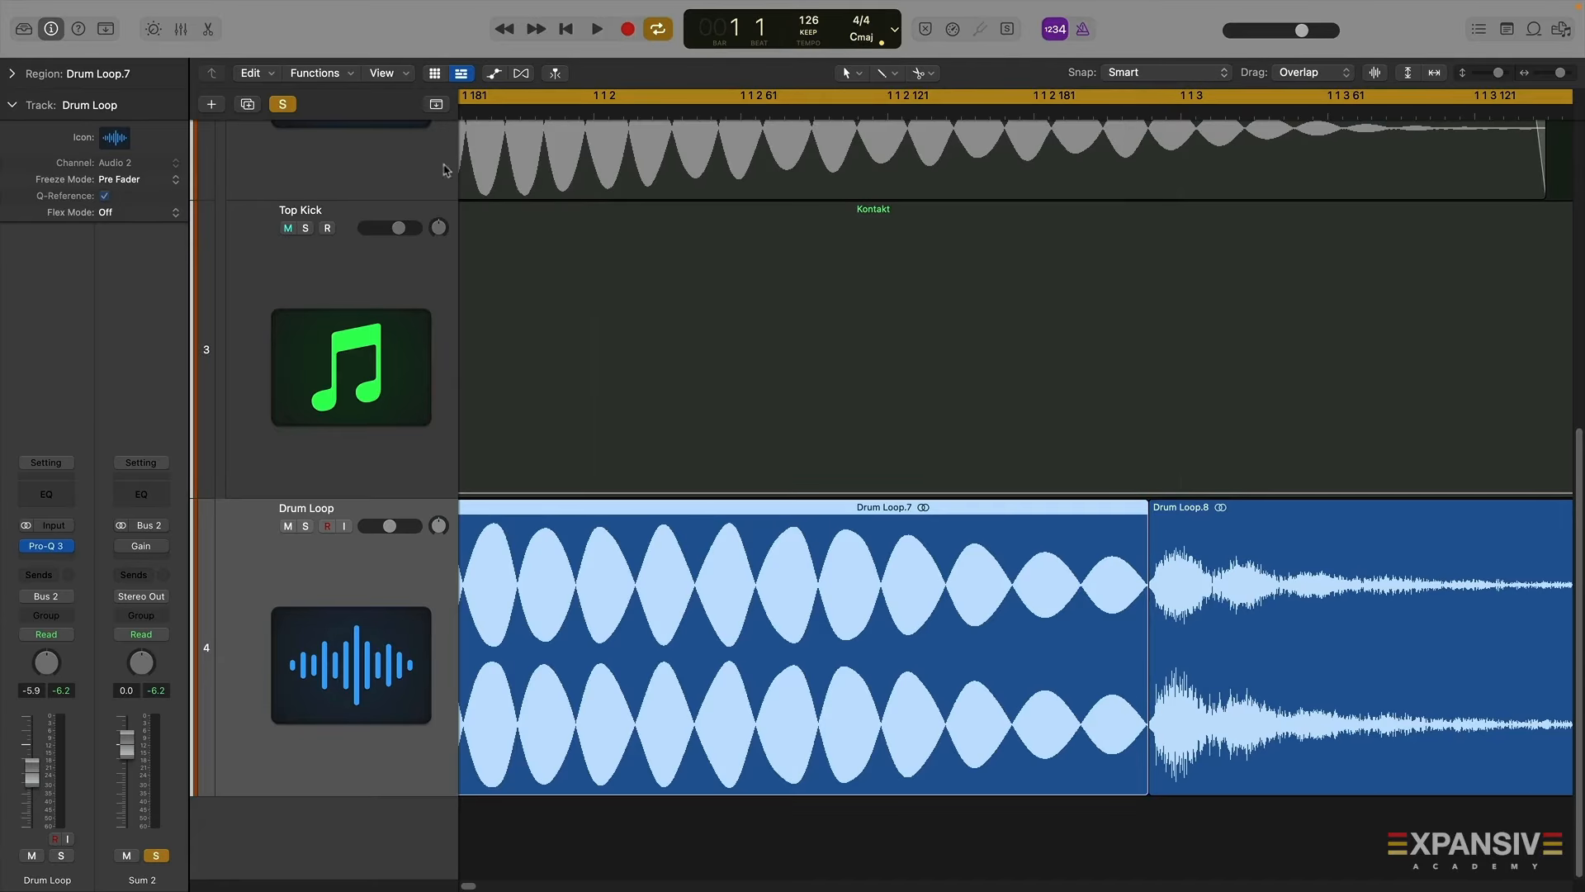
Mute the trailing Drum Loop.8 region and play back the remaining kick
{"action": "left_click", "coordinate": [9, 107]}
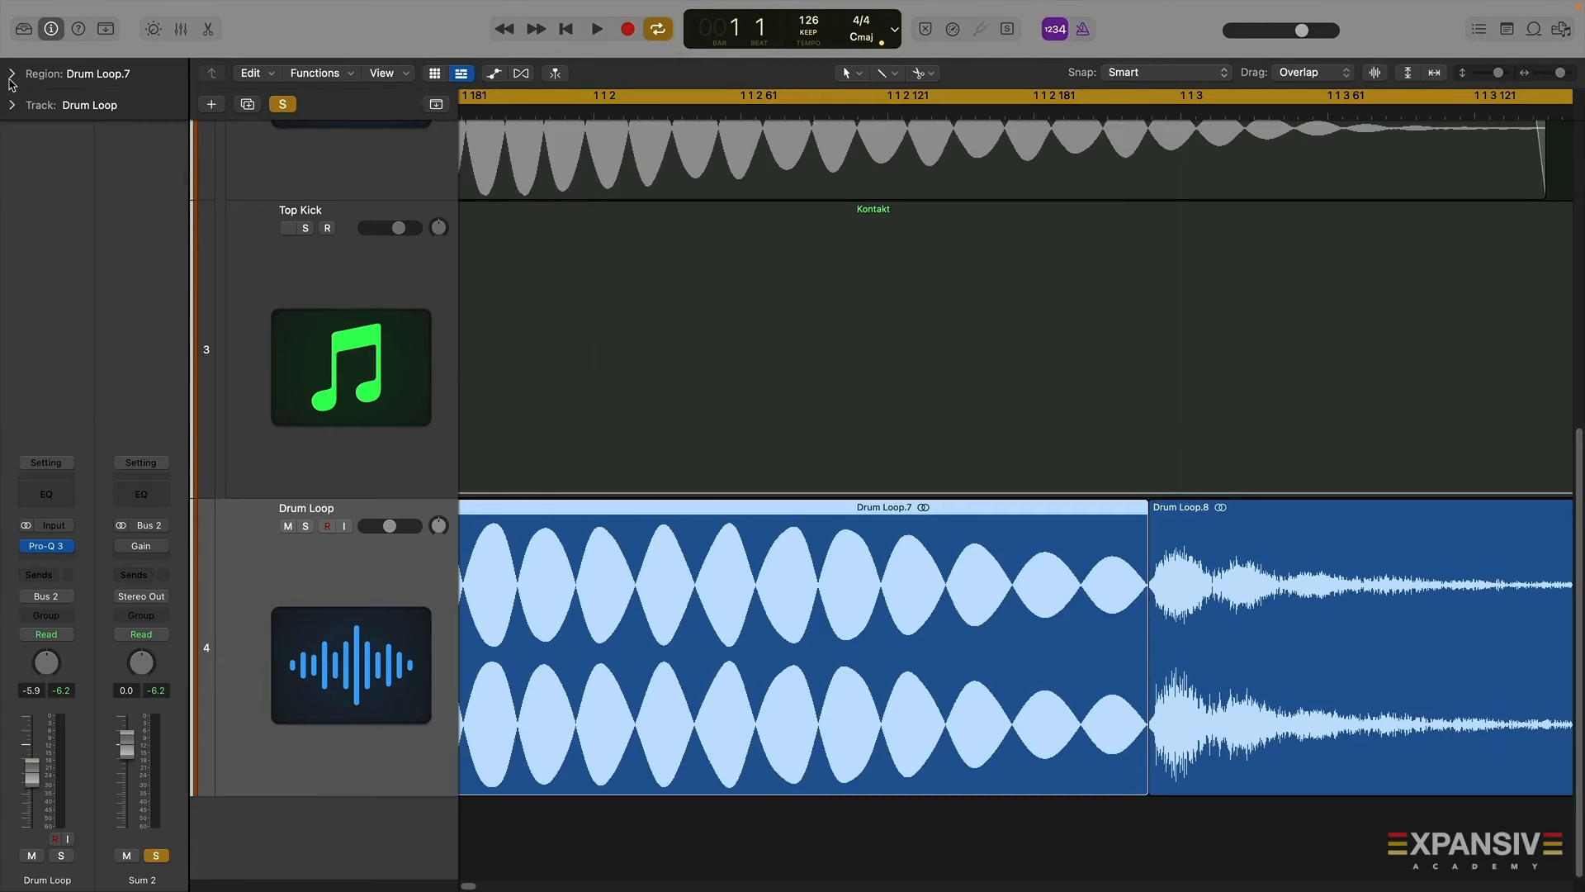
{"action": "left_click", "coordinate": [11, 76]}
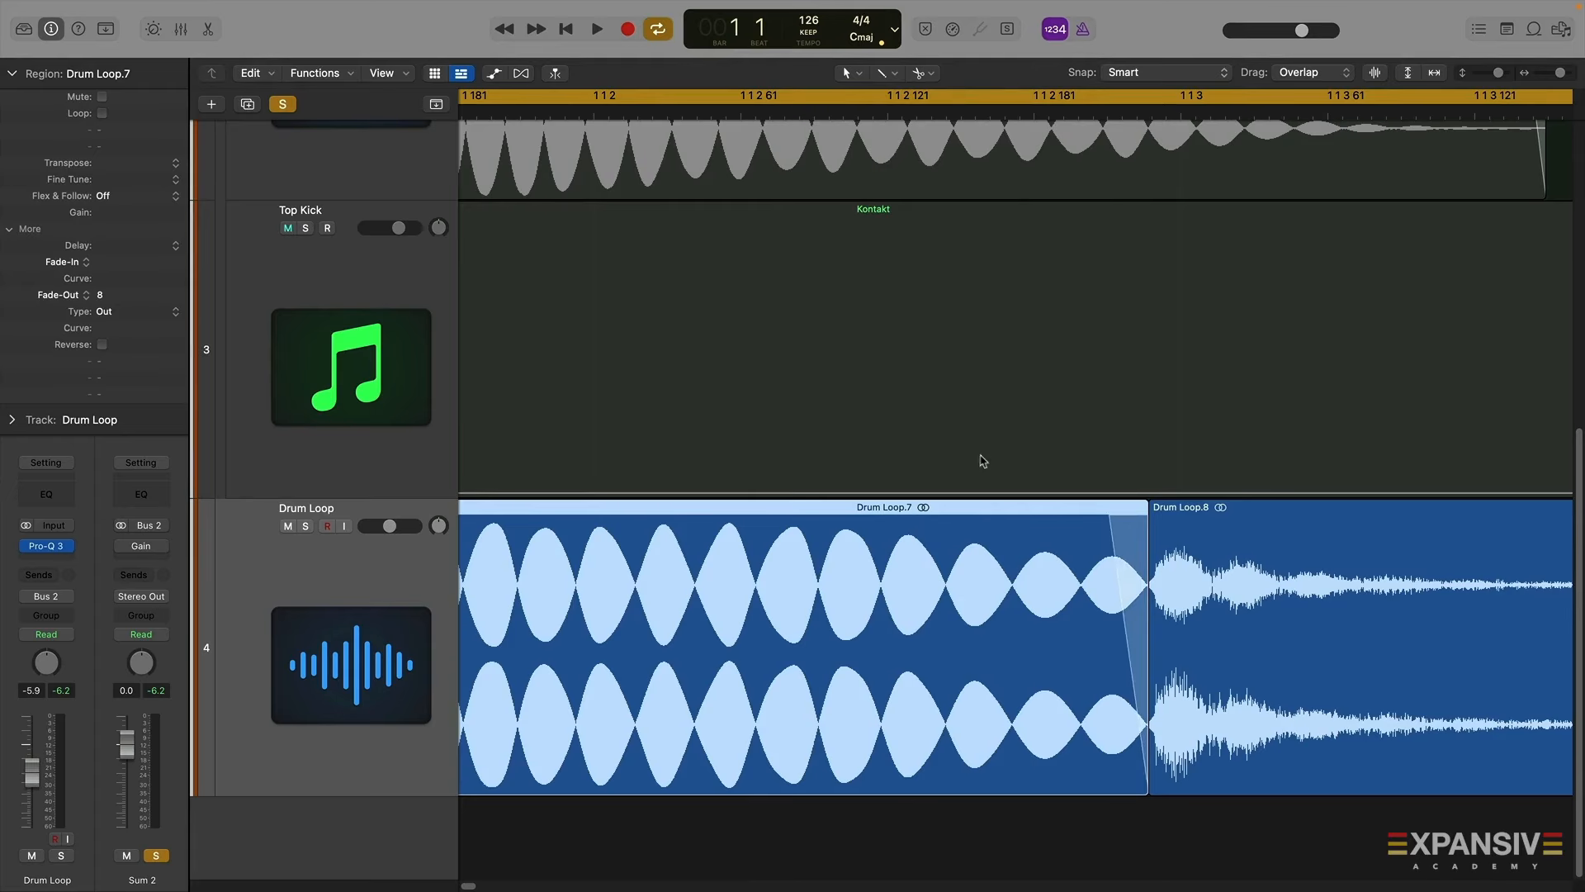
{"action": "key", "text": "space"}
{"action": "left_click_drag", "start_coordinate": [1565, 75], "coordinate": [1560, 75]}
{"action": "scroll", "coordinate": [1100, 298], "scroll_direction": "left", "scroll_amount": 3}
{"action": "left_click_drag", "start_coordinate": [474, 98], "coordinate": [689, 98]}
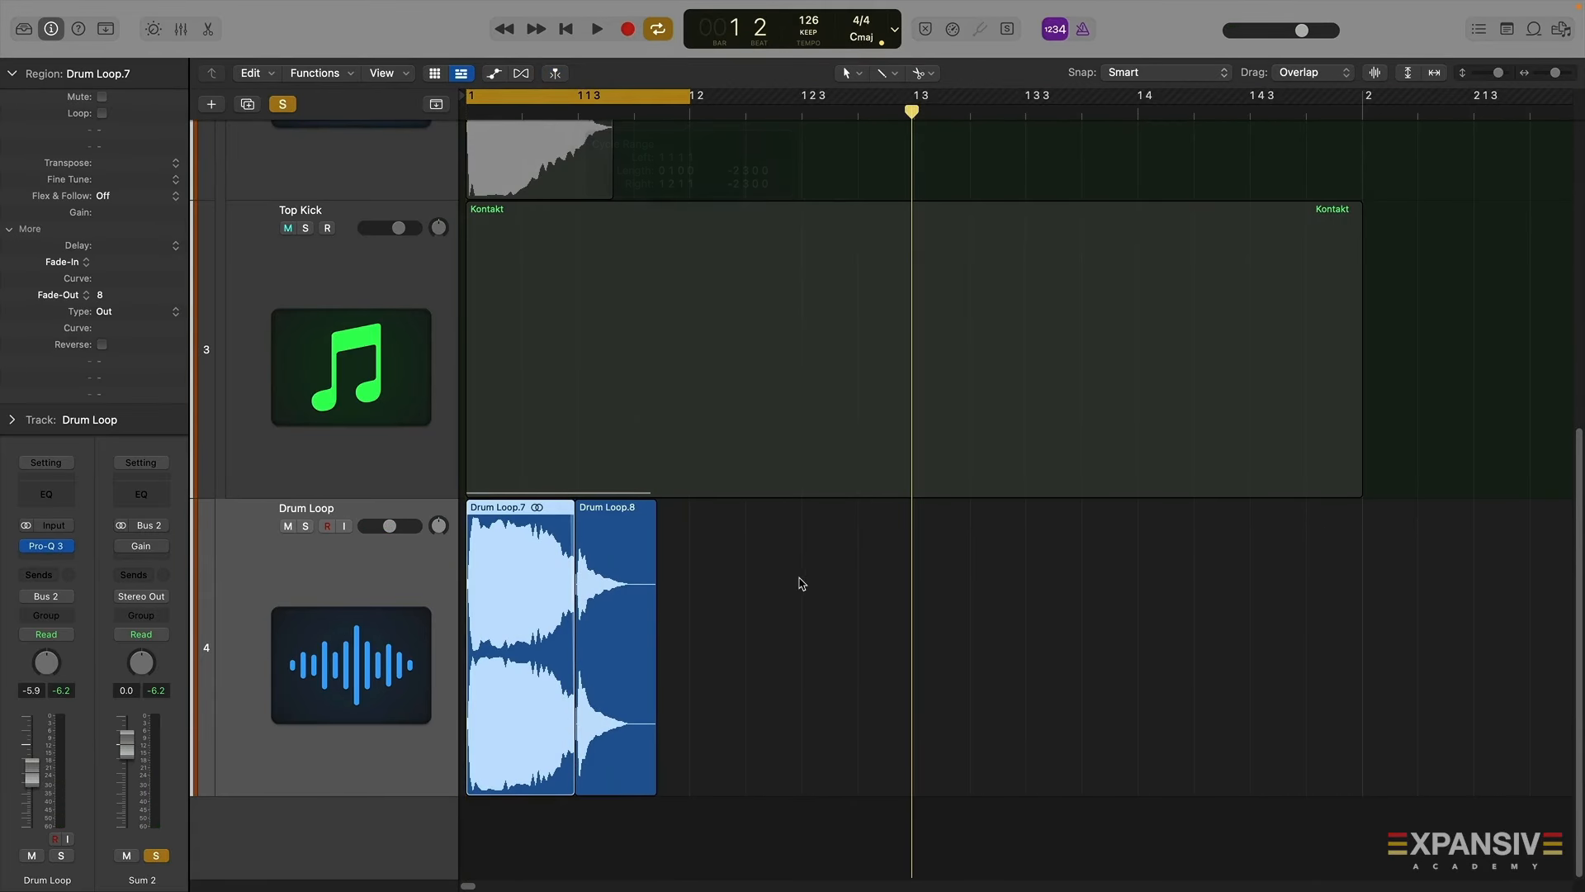
{"action": "left_click", "coordinate": [801, 583]}
{"action": "left_click", "coordinate": [615, 588]}
{"action": "key", "text": "ctrl+m"}
{"action": "key", "text": "space"}
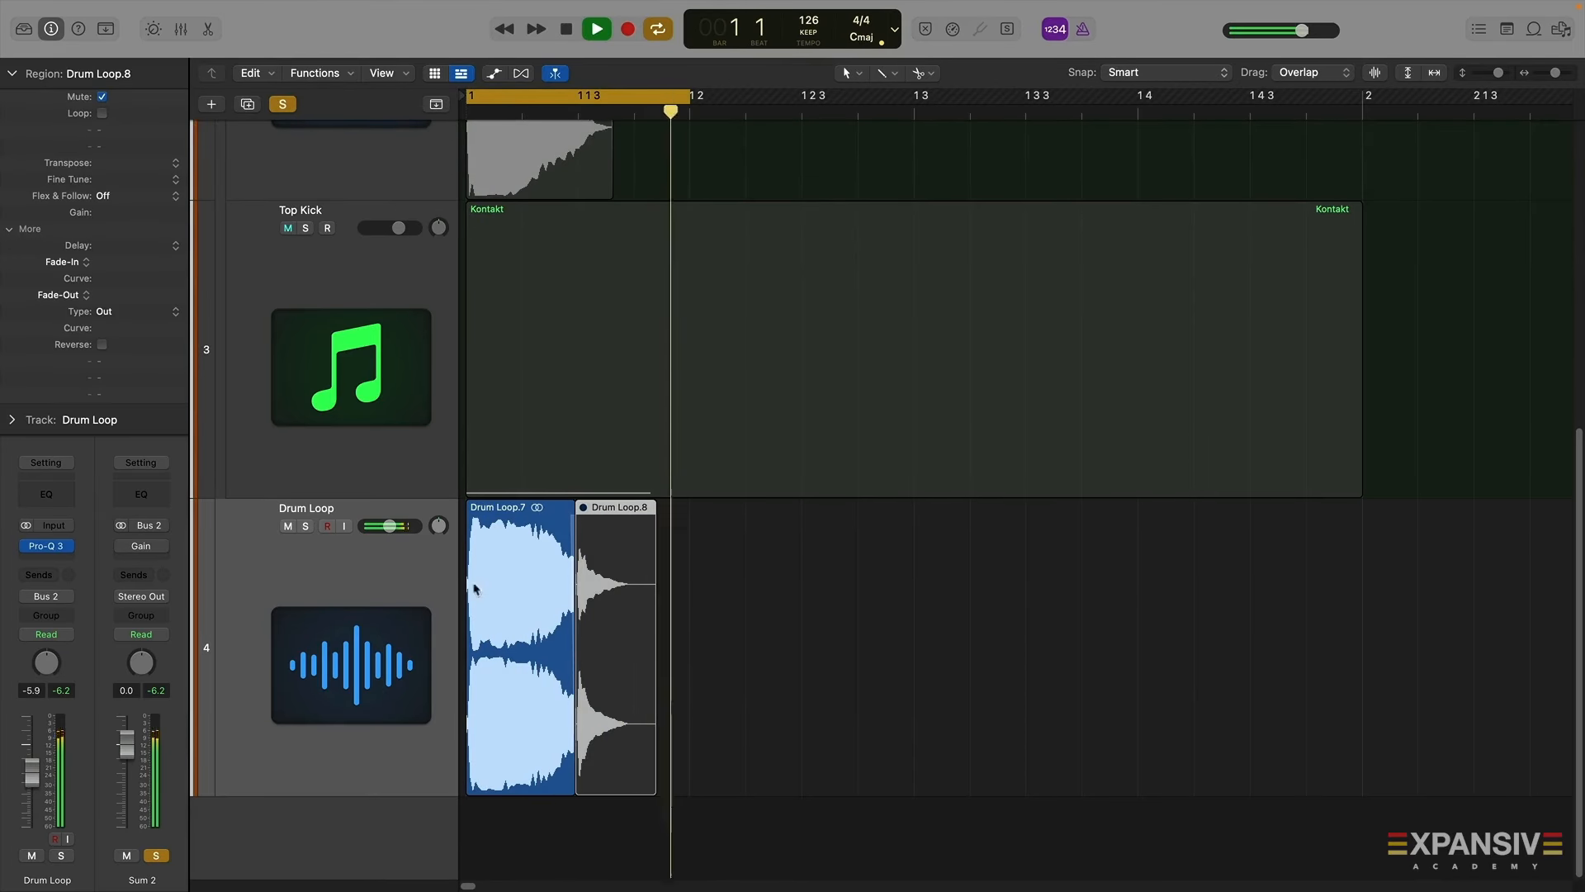
Create a new Drum Loop track with the same settings and move the Drum Loop.8 region onto it
{"action": "key", "text": "space"}
{"action": "left_click", "coordinate": [446, 585]}
{"action": "left_click", "coordinate": [247, 104]}
{"action": "scroll", "coordinate": [602, 723], "scroll_direction": "down", "scroll_amount": 5}
{"action": "left_click", "coordinate": [590, 578]}
{"action": "left_click_drag", "start_coordinate": [591, 583], "coordinate": [594, 591]}
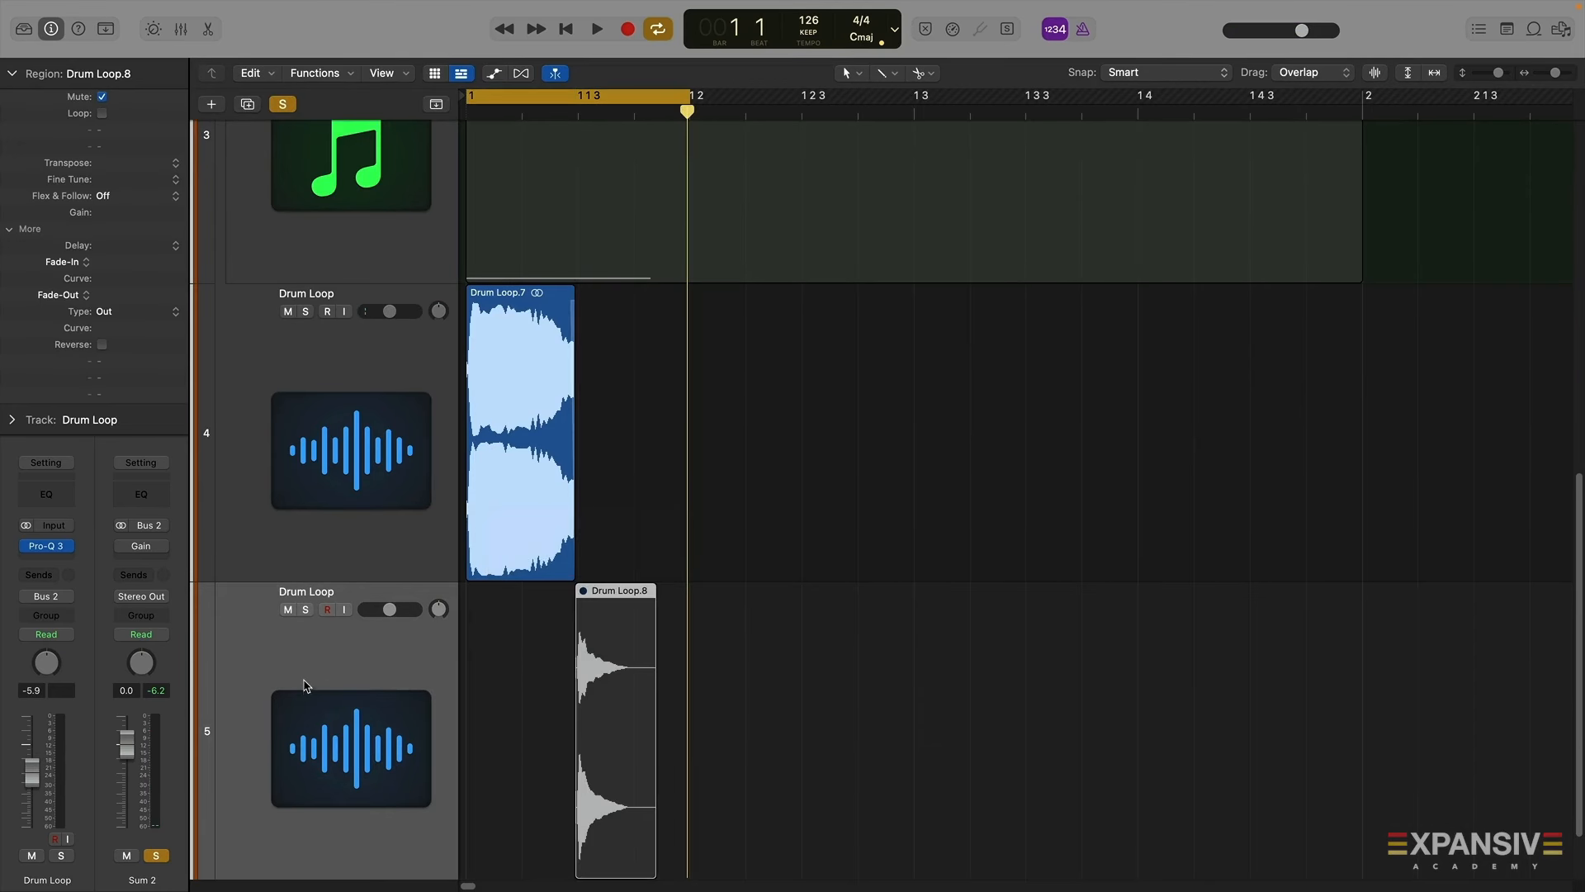
Solo the new track, unmute the Drum Loop.8 region, and audition it with Pro-Q 3 open
{"action": "left_click", "coordinate": [47, 546]}
{"action": "key", "text": "space"}
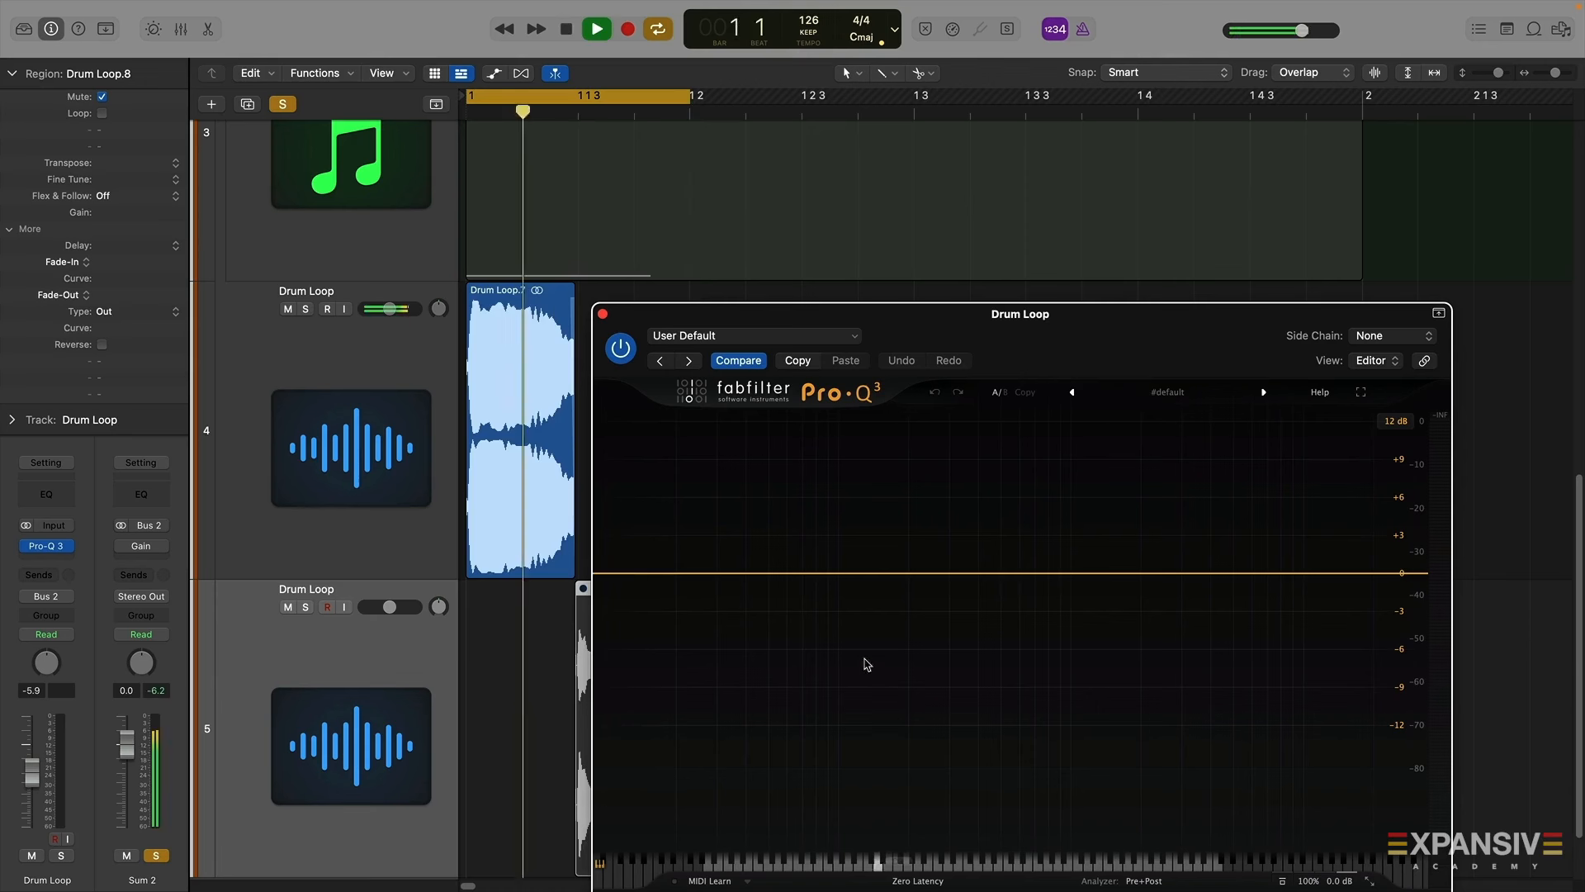
{"action": "left_click", "coordinate": [318, 629]}
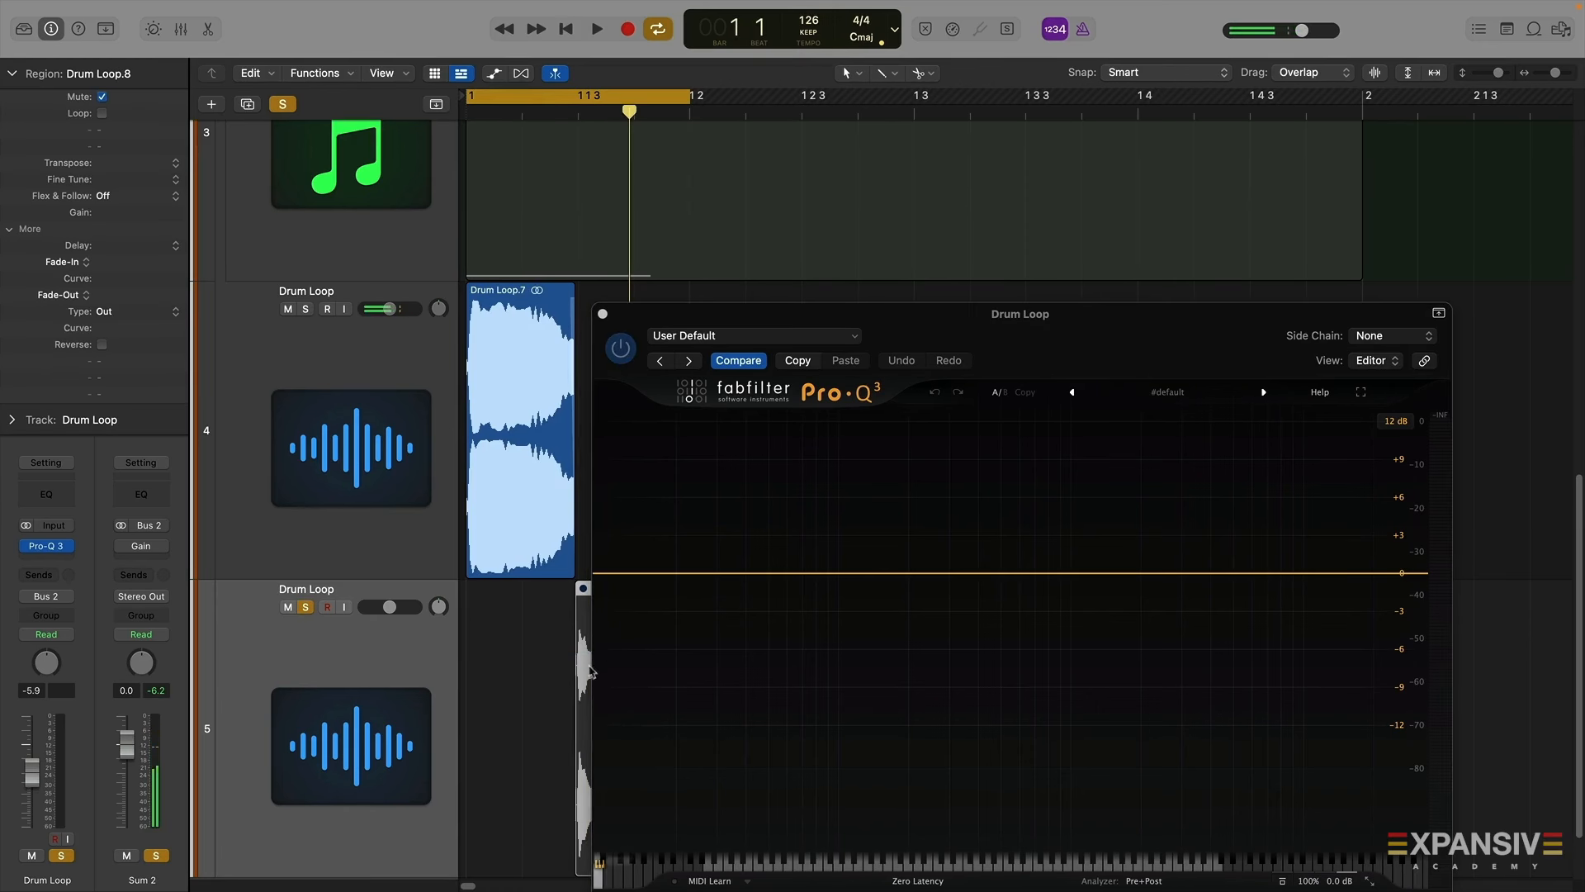
{"action": "key", "text": "ctrl+m"}
{"action": "key", "text": "space"}
{"action": "key", "text": "space"}
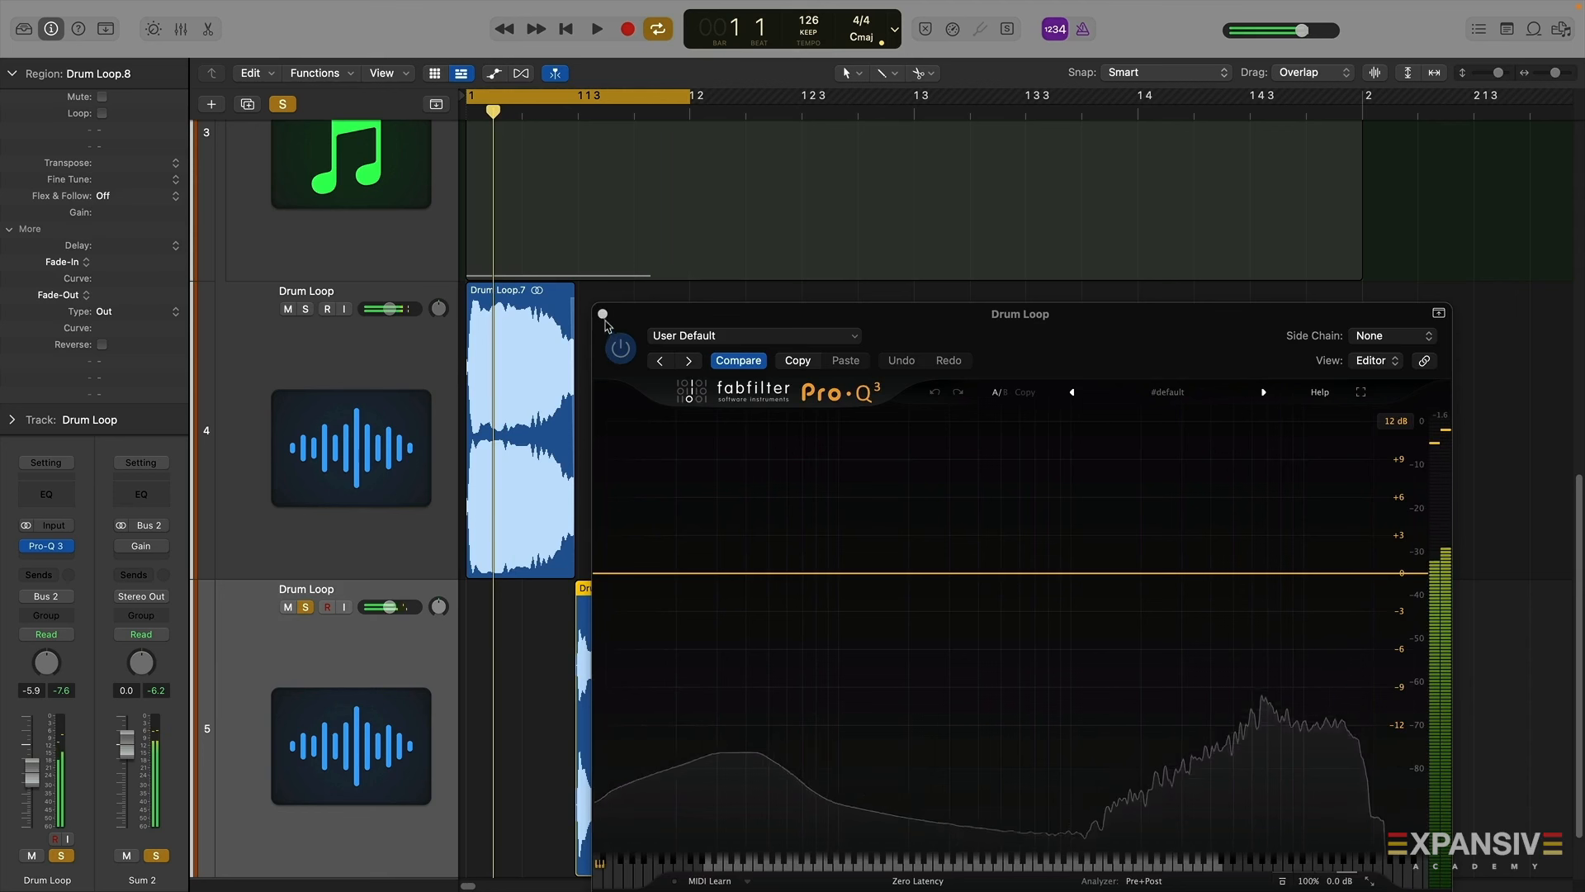
{"action": "left_click", "coordinate": [603, 314]}
Mute the first Drum Loop track and open Pro-Q 3 on the new track to audition the tail
{"action": "left_click", "coordinate": [288, 309]}
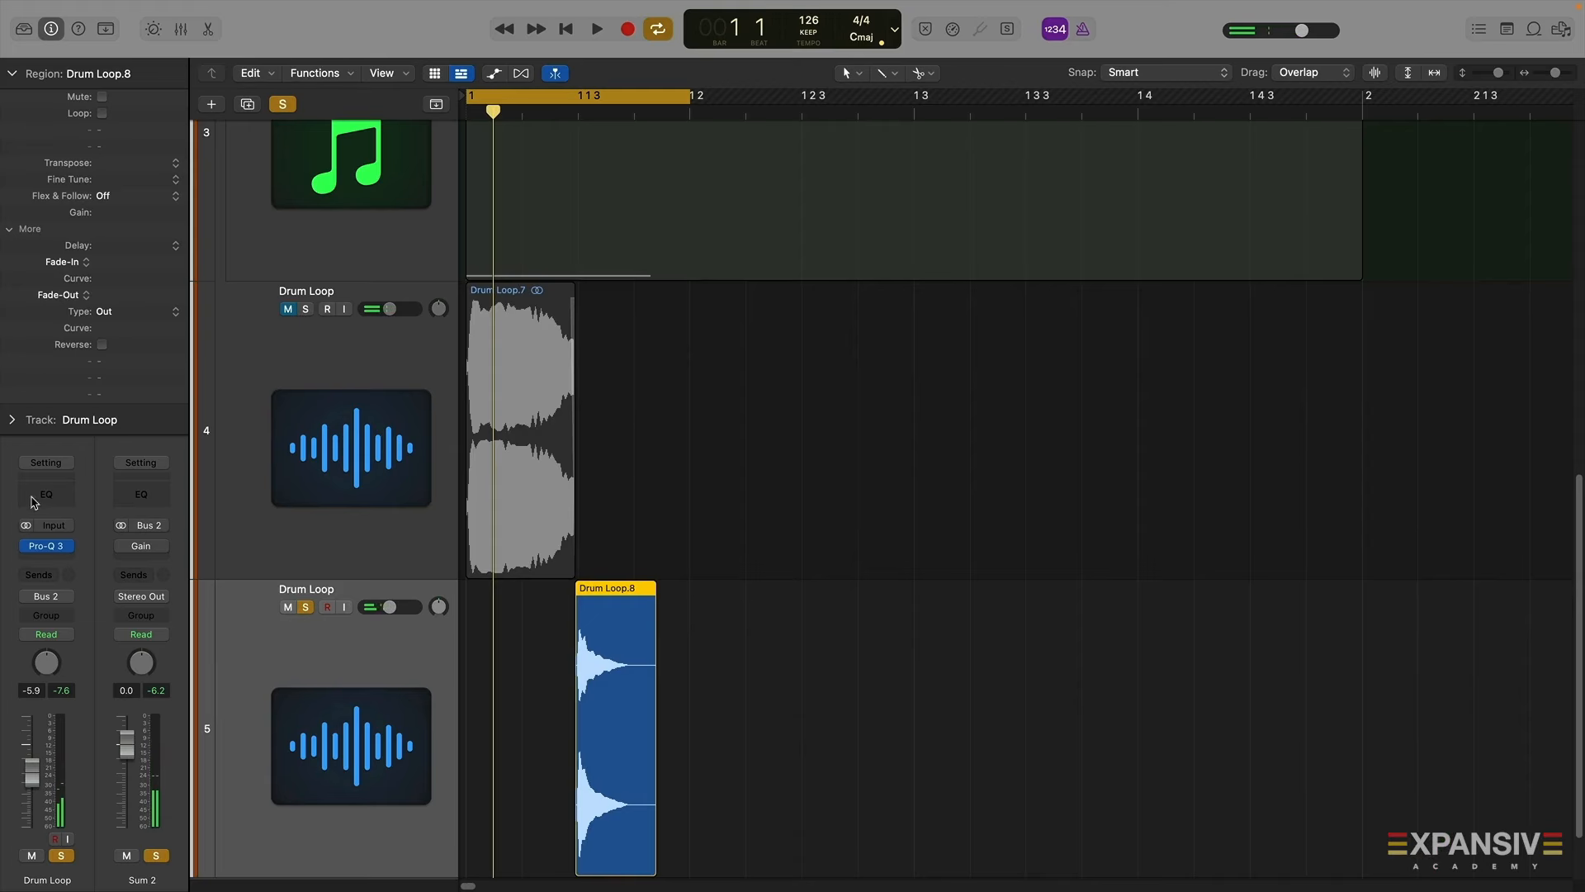
{"action": "left_click", "coordinate": [48, 548]}
{"action": "key", "text": "space"}
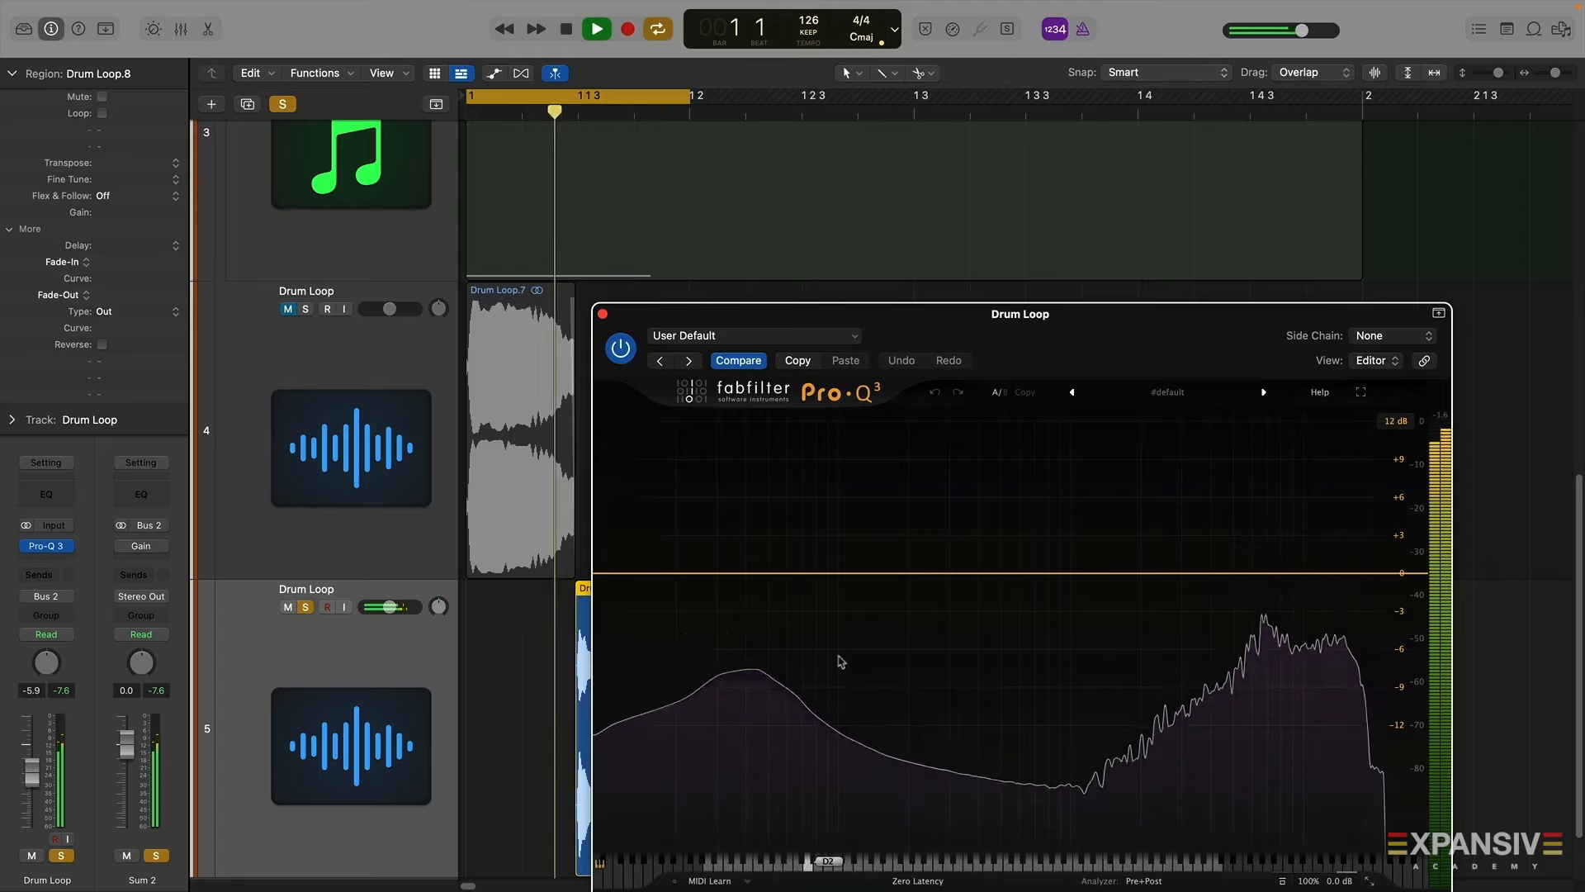
{"action": "key", "text": "space"}
{"action": "left_click_drag", "start_coordinate": [914, 345], "coordinate": [1073, 172]}
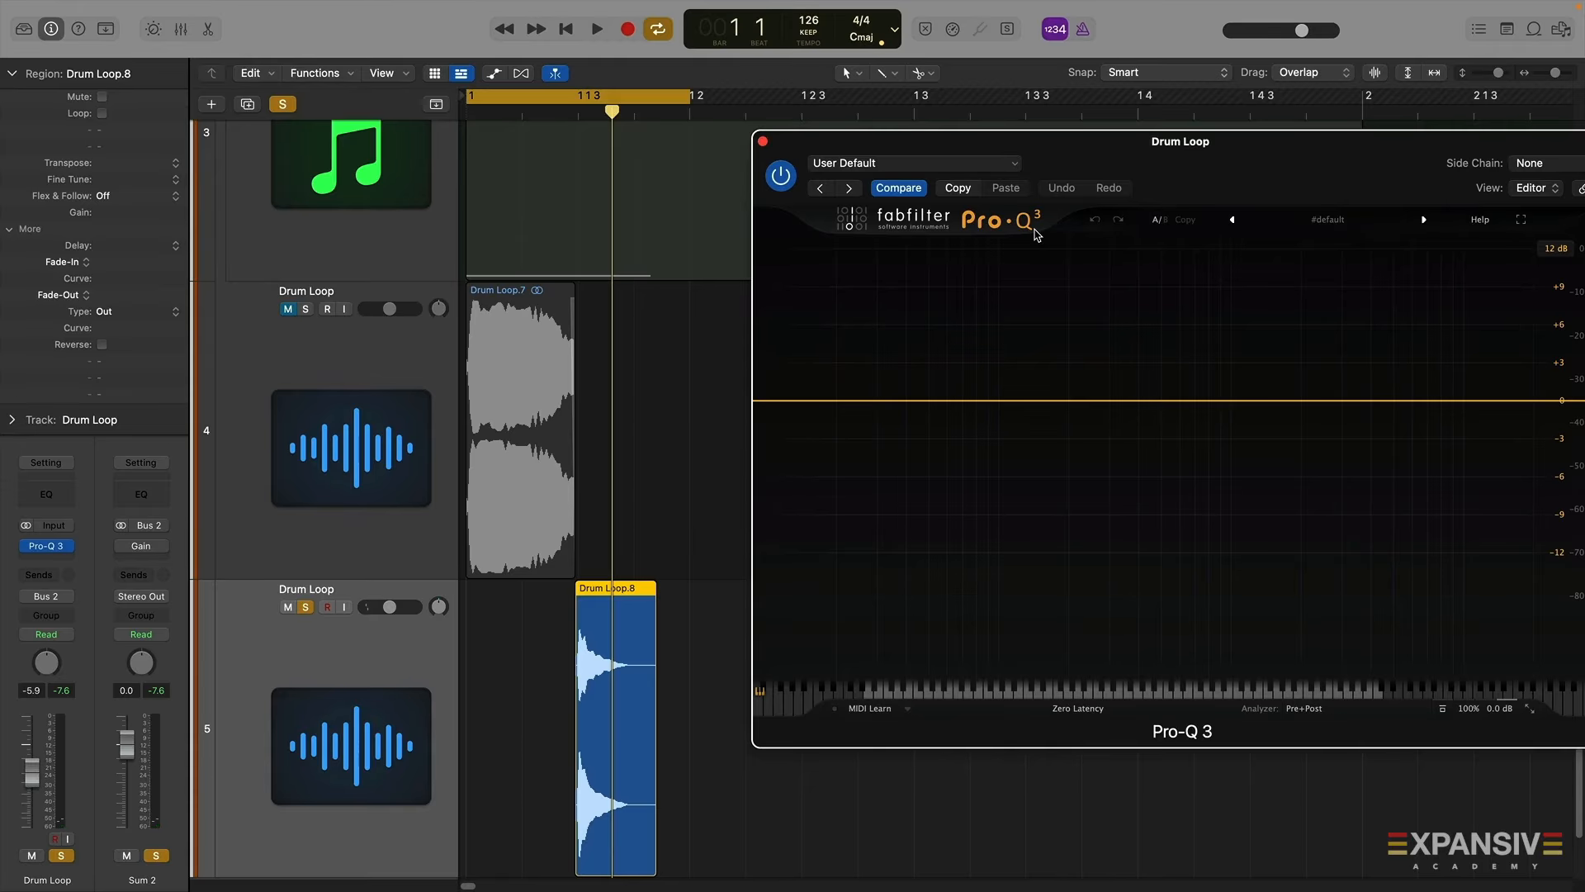
{"action": "left_click_drag", "start_coordinate": [1207, 196], "coordinate": [1074, 169]}
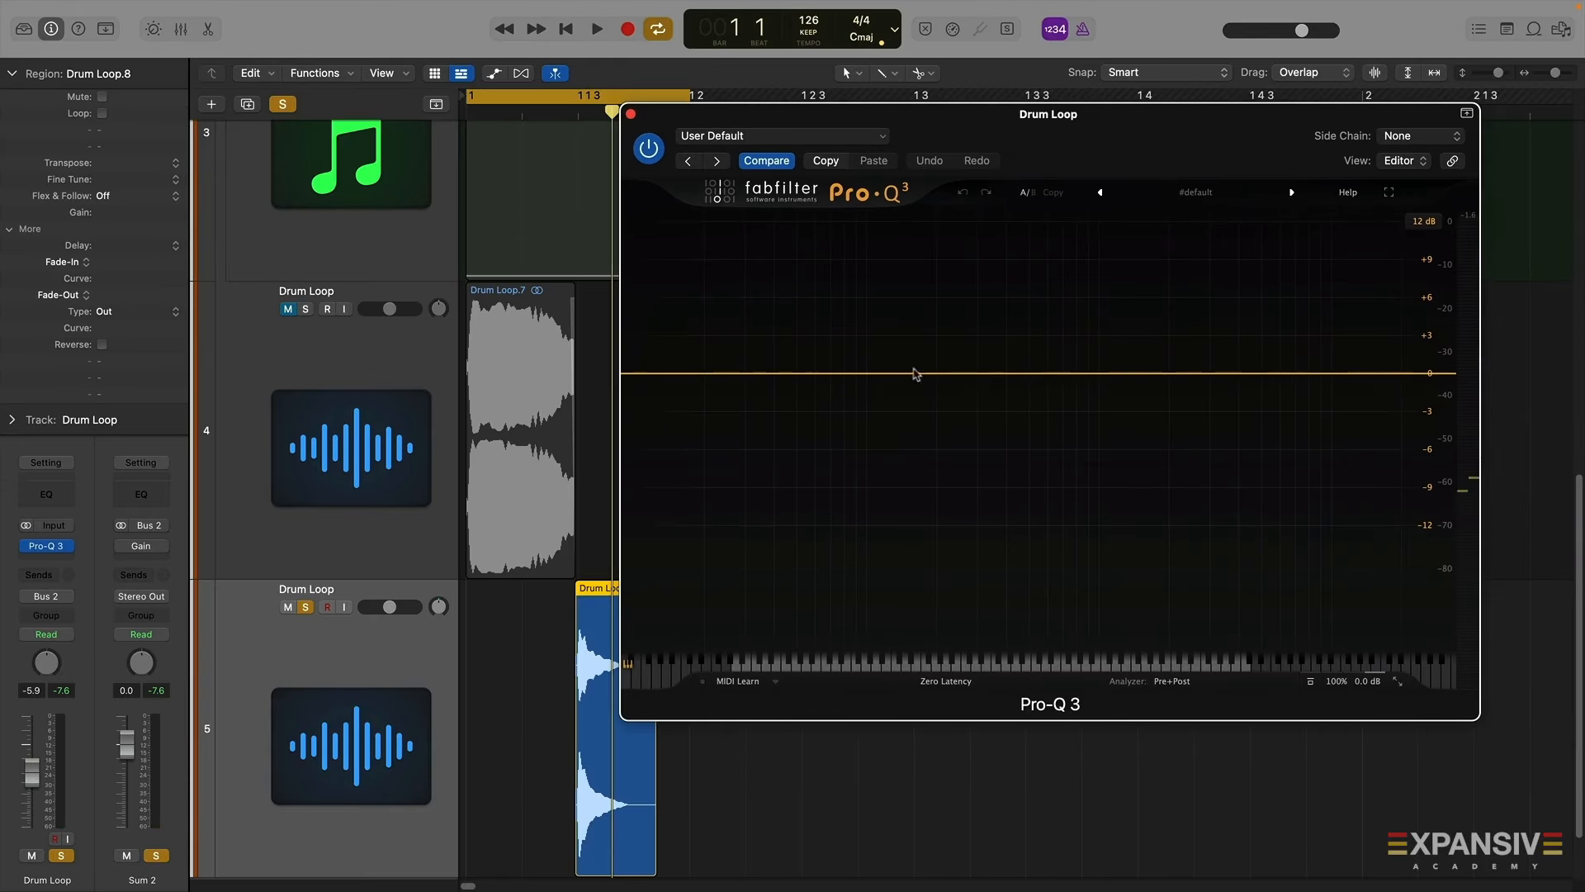
{"action": "key", "text": "space"}
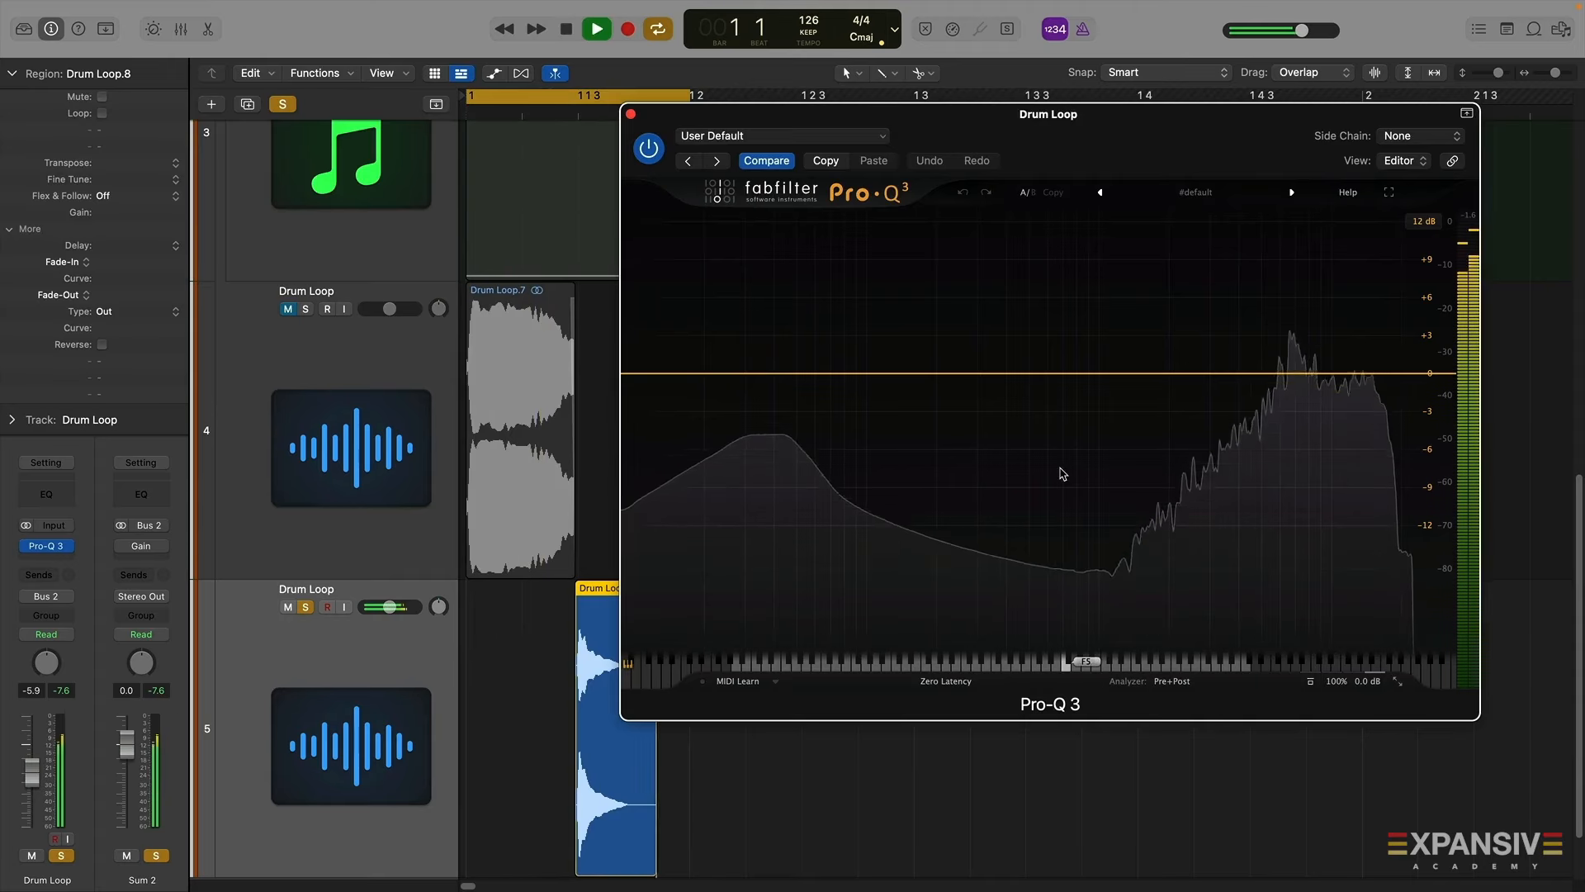
{"action": "key", "text": "space"}
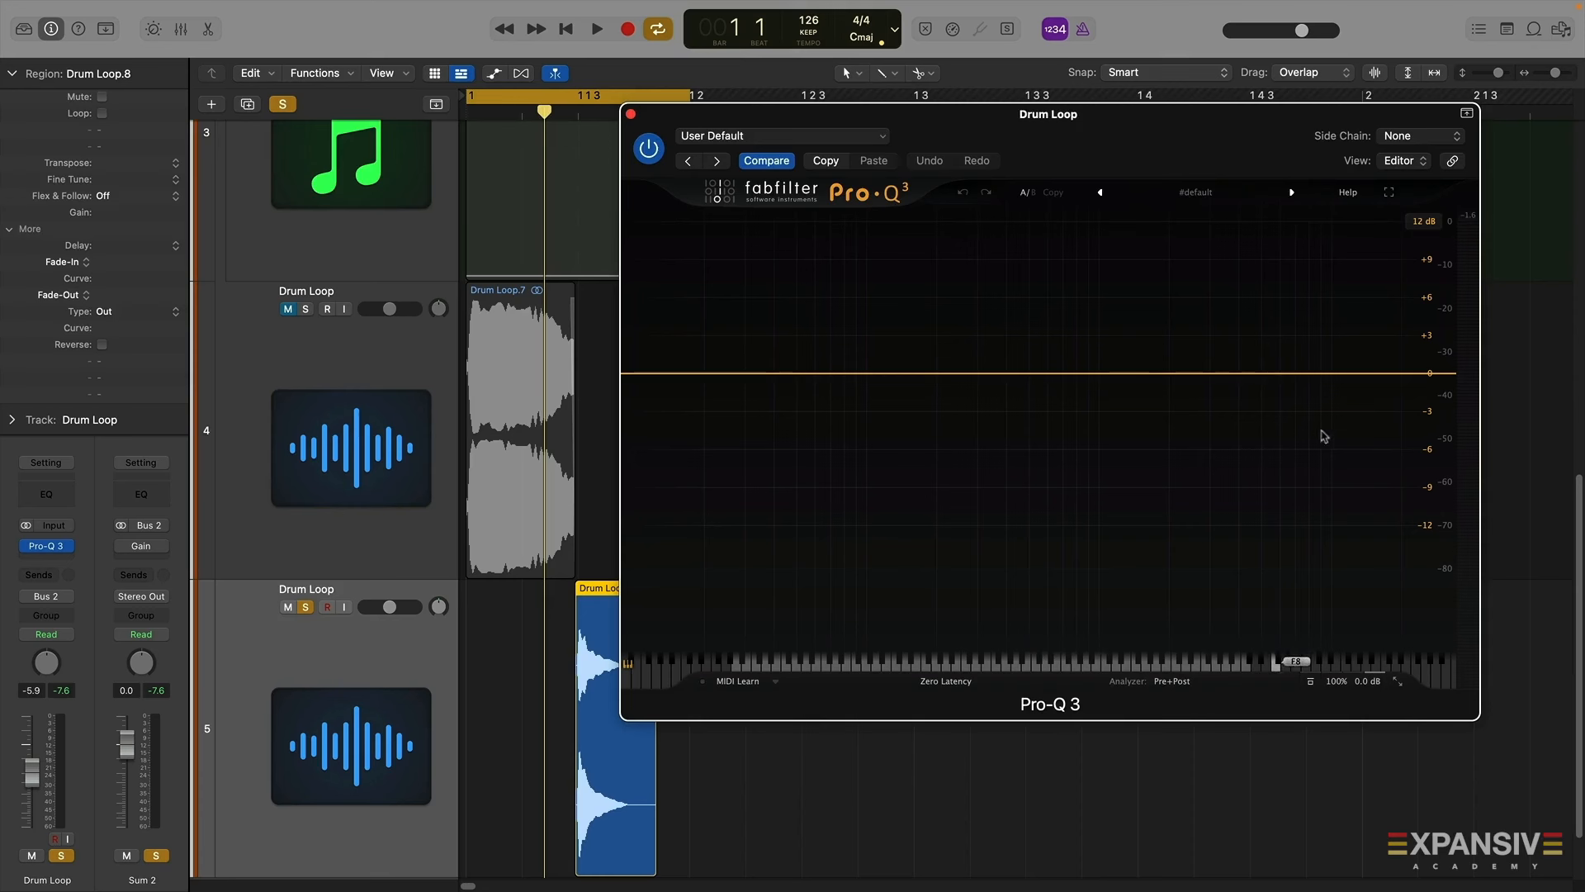
Add a high-cut band in Pro-Q 3 at 60 Hz, play it back, and close the plugin
{"action": "left_click", "coordinate": [1421, 374]}
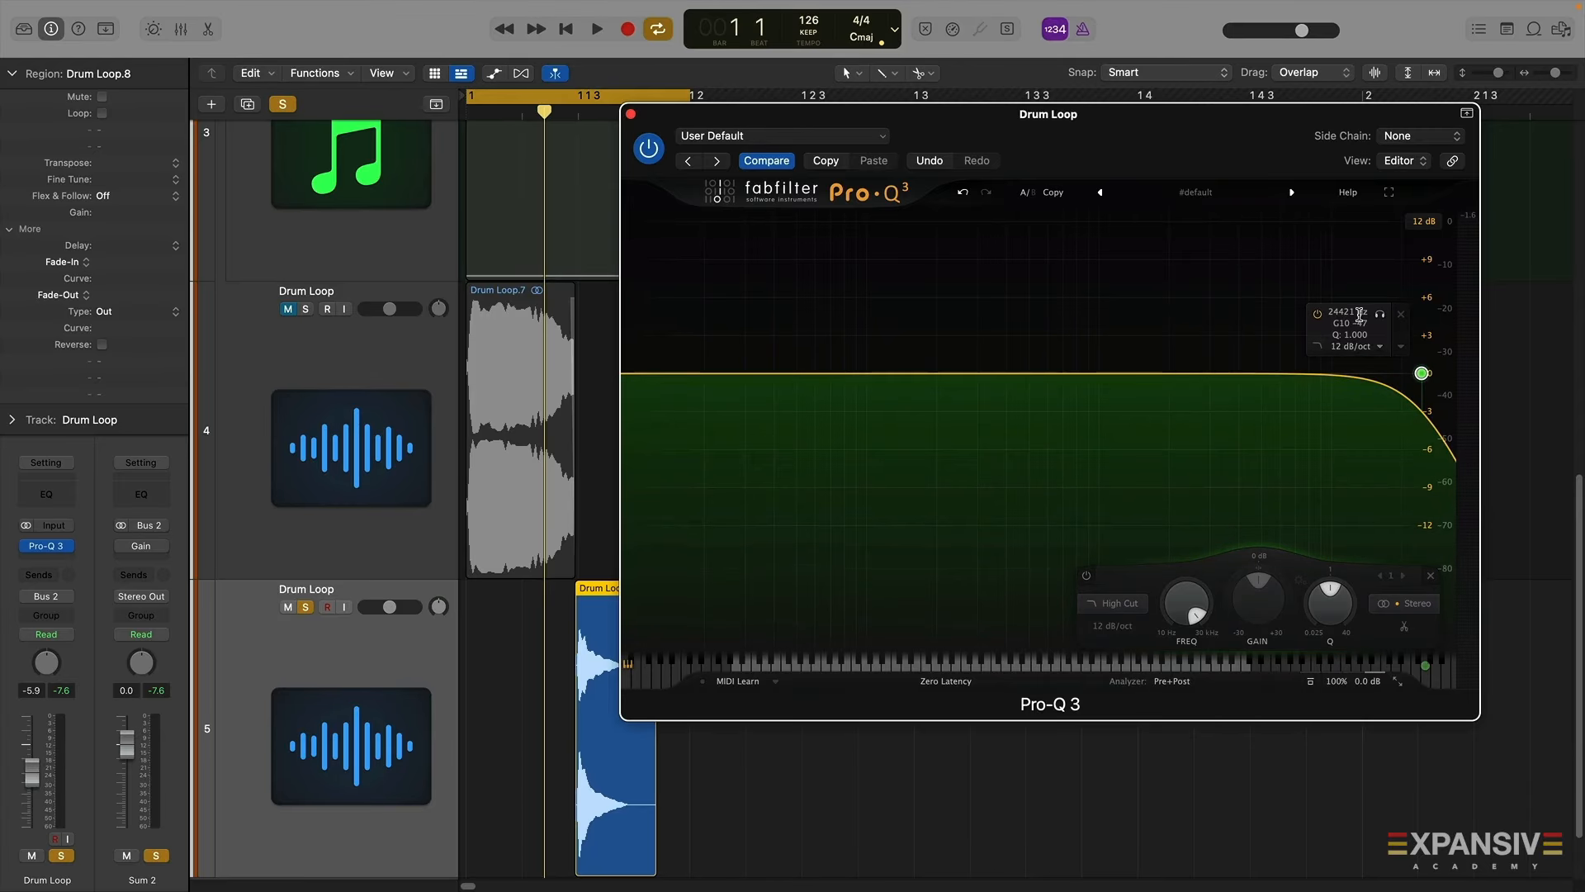
{"action": "left_click_drag", "start_coordinate": [1422, 374], "coordinate": [813, 373]}
{"action": "key", "text": "space"}
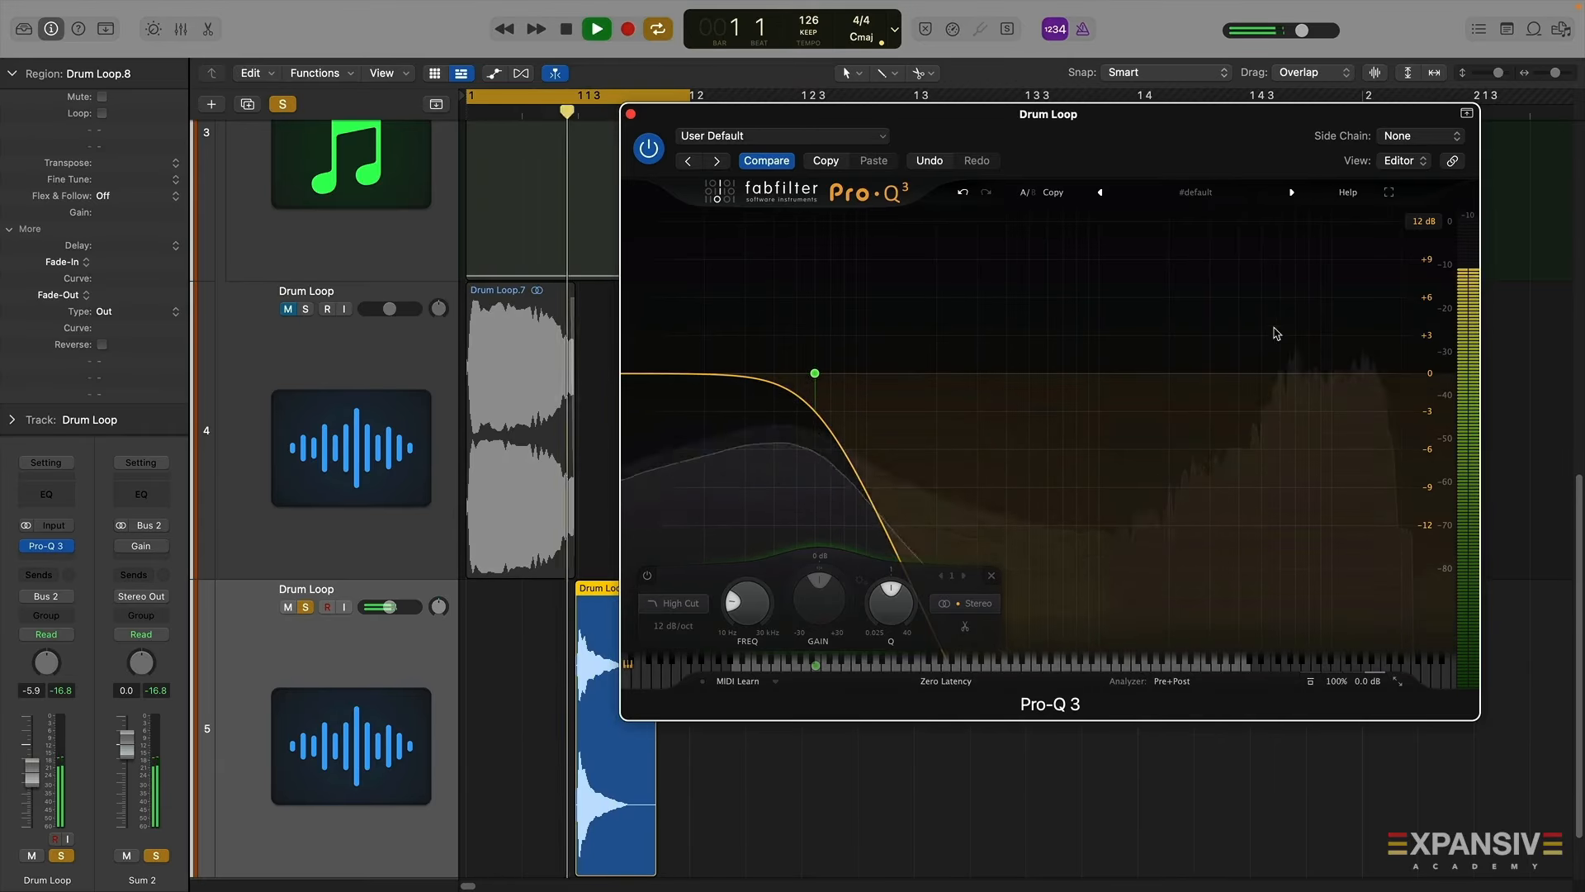
{"action": "key", "text": "space"}
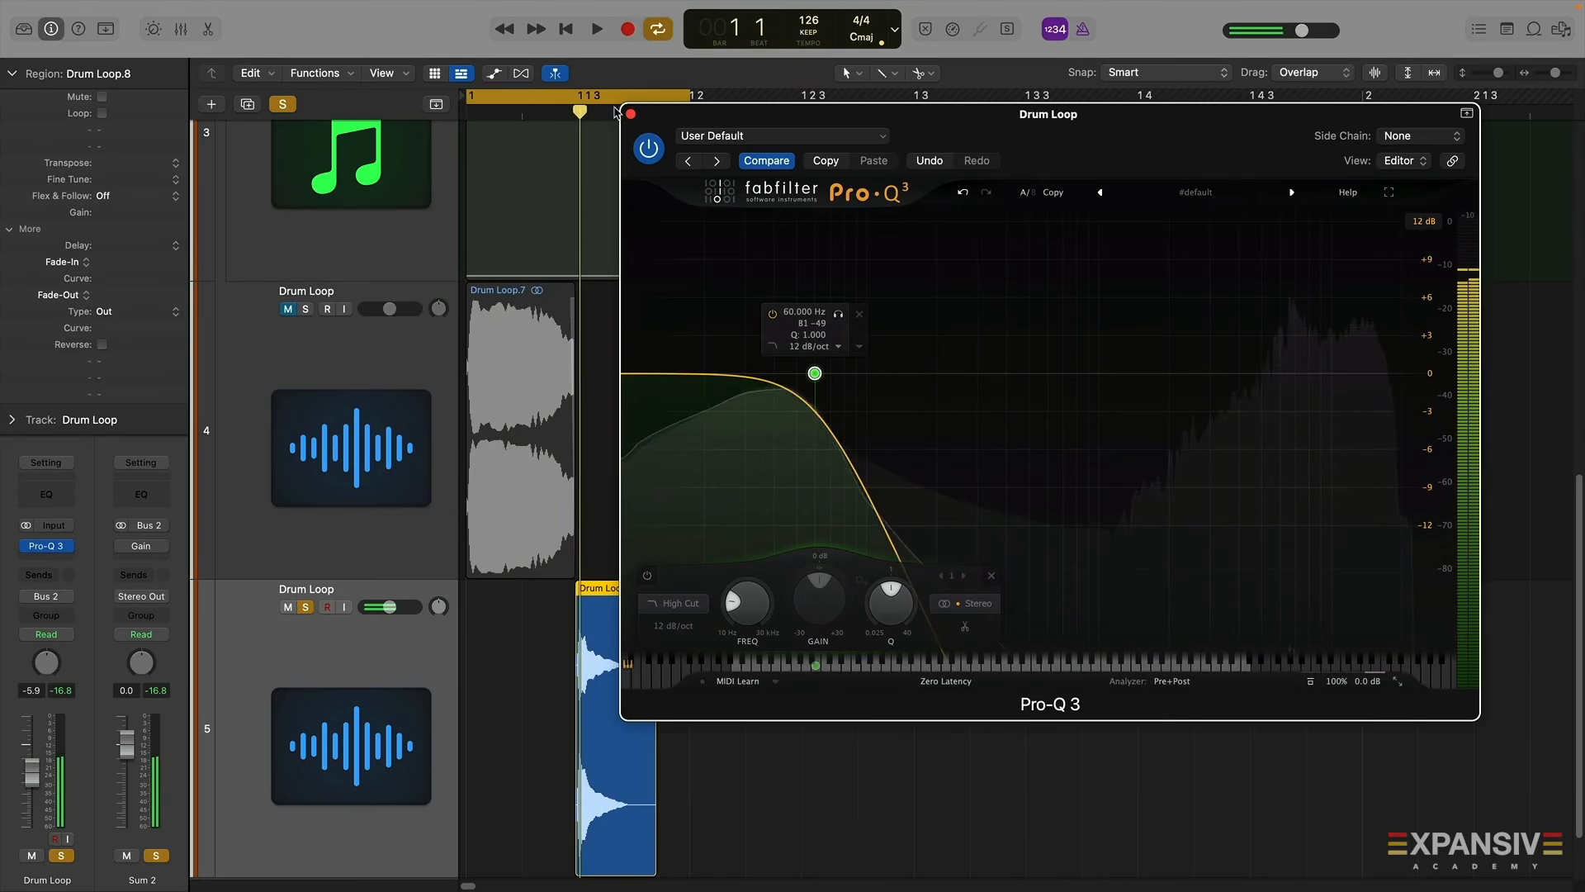
{"action": "left_click", "coordinate": [631, 114]}
Solo the first Drum Loop track and play both layers, checking the Pro-Q 3 filter
{"action": "left_click", "coordinate": [305, 309]}
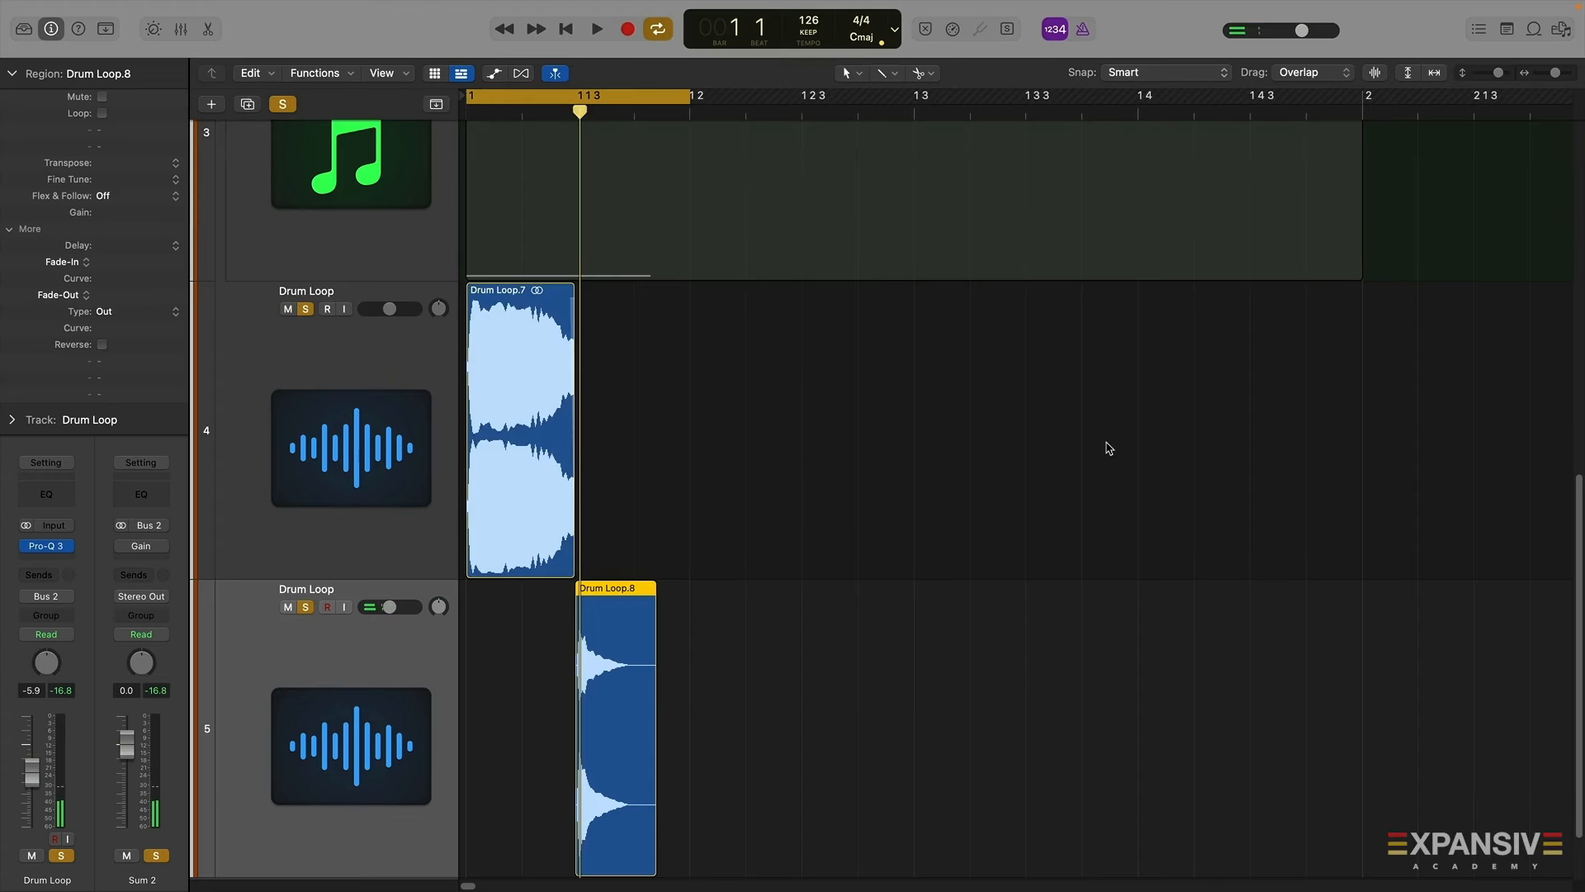
{"action": "key", "text": "space"}
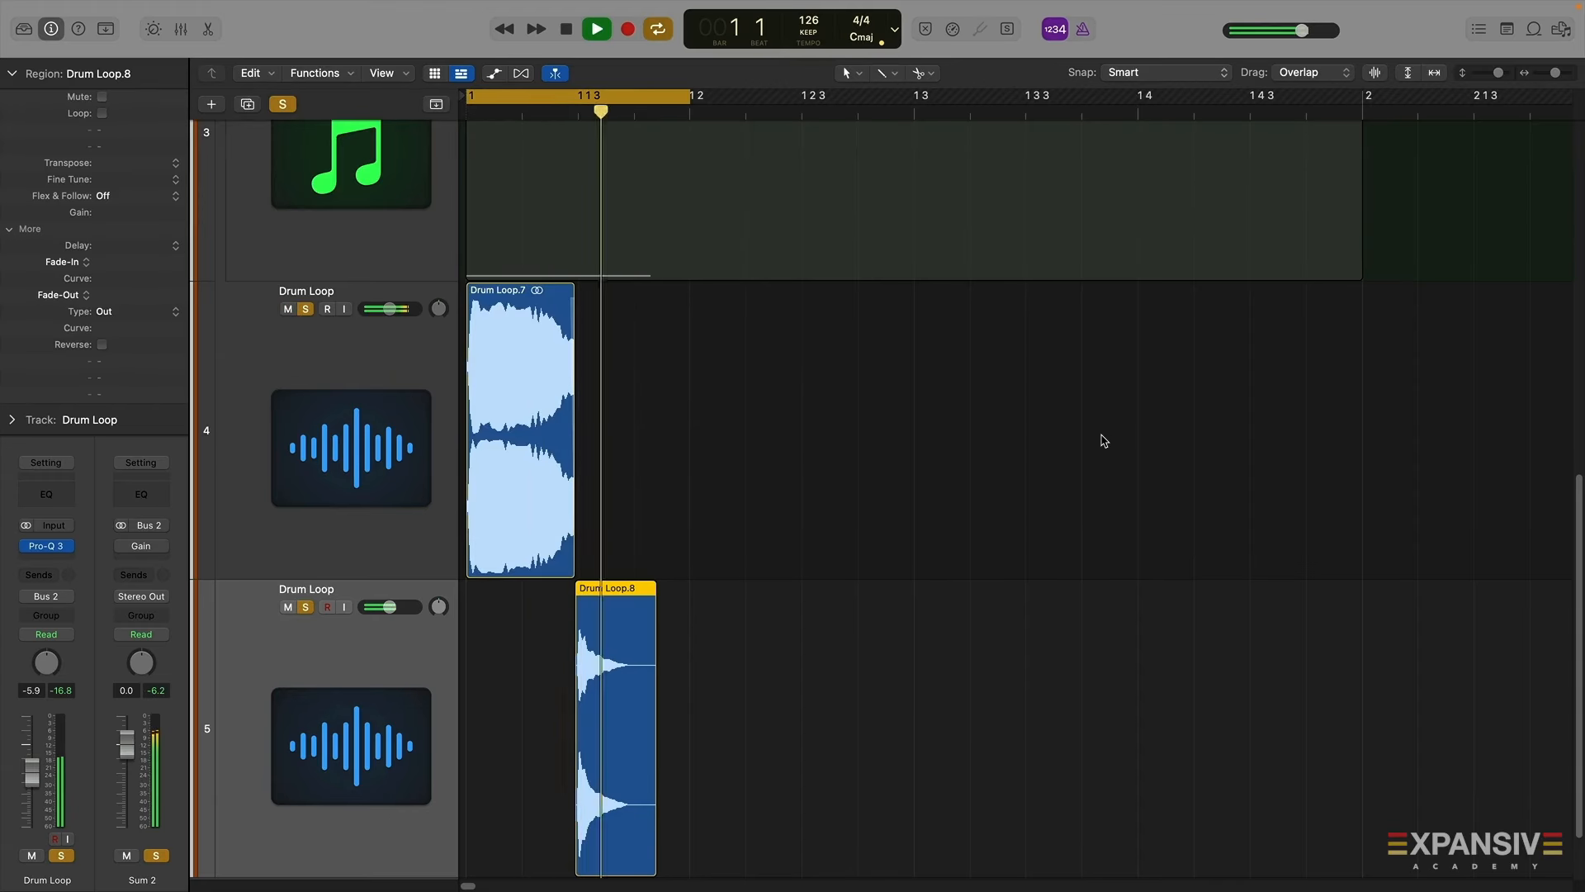
{"action": "key", "text": "space"}
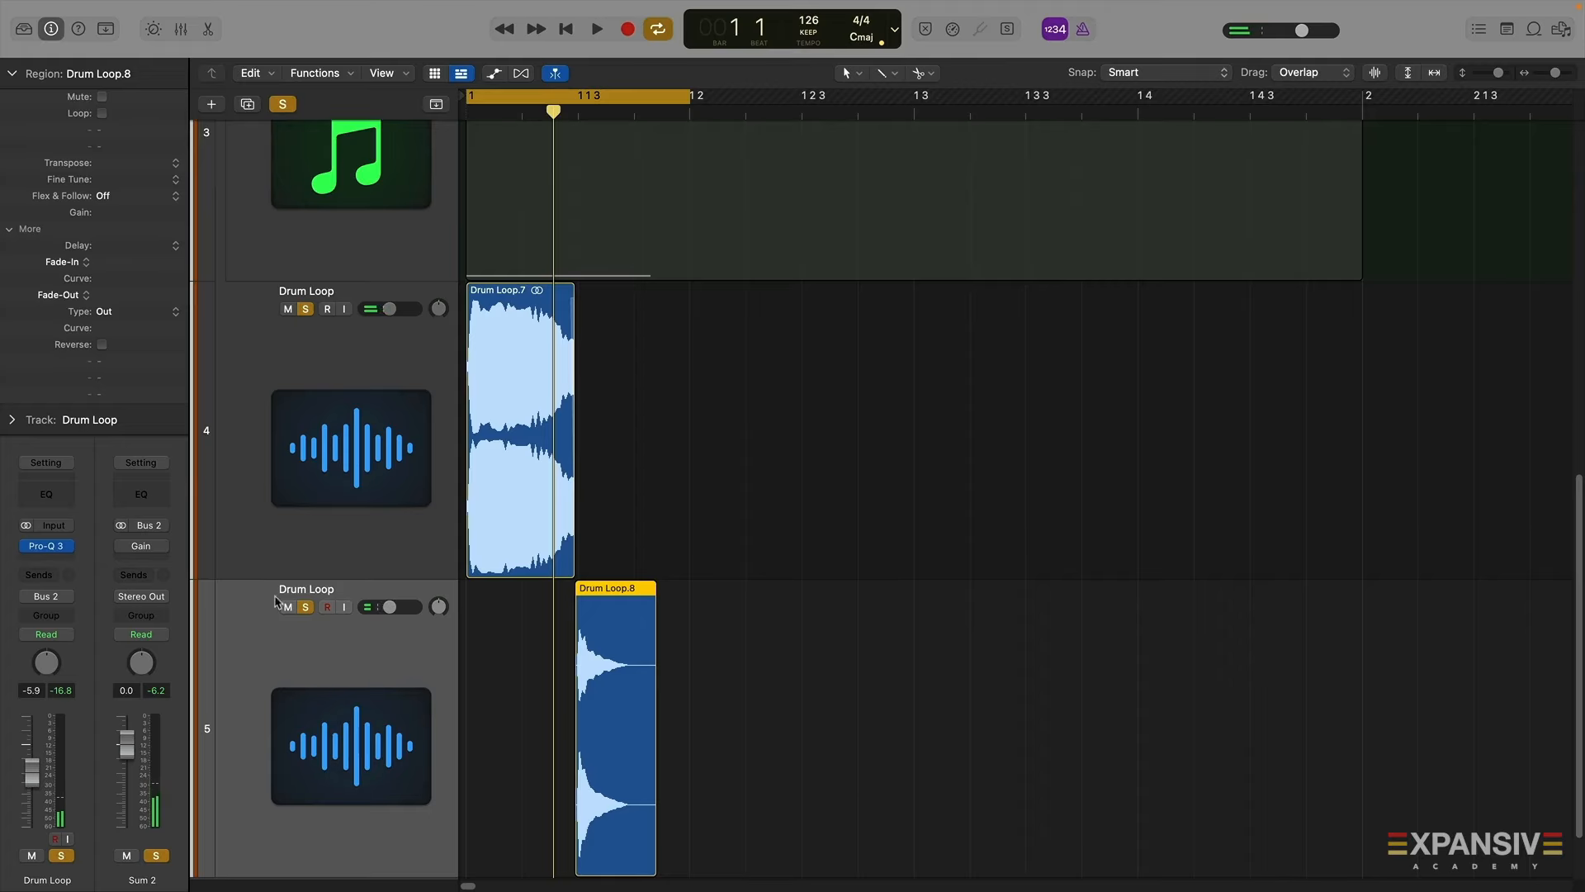
{"action": "left_click", "coordinate": [47, 547]}
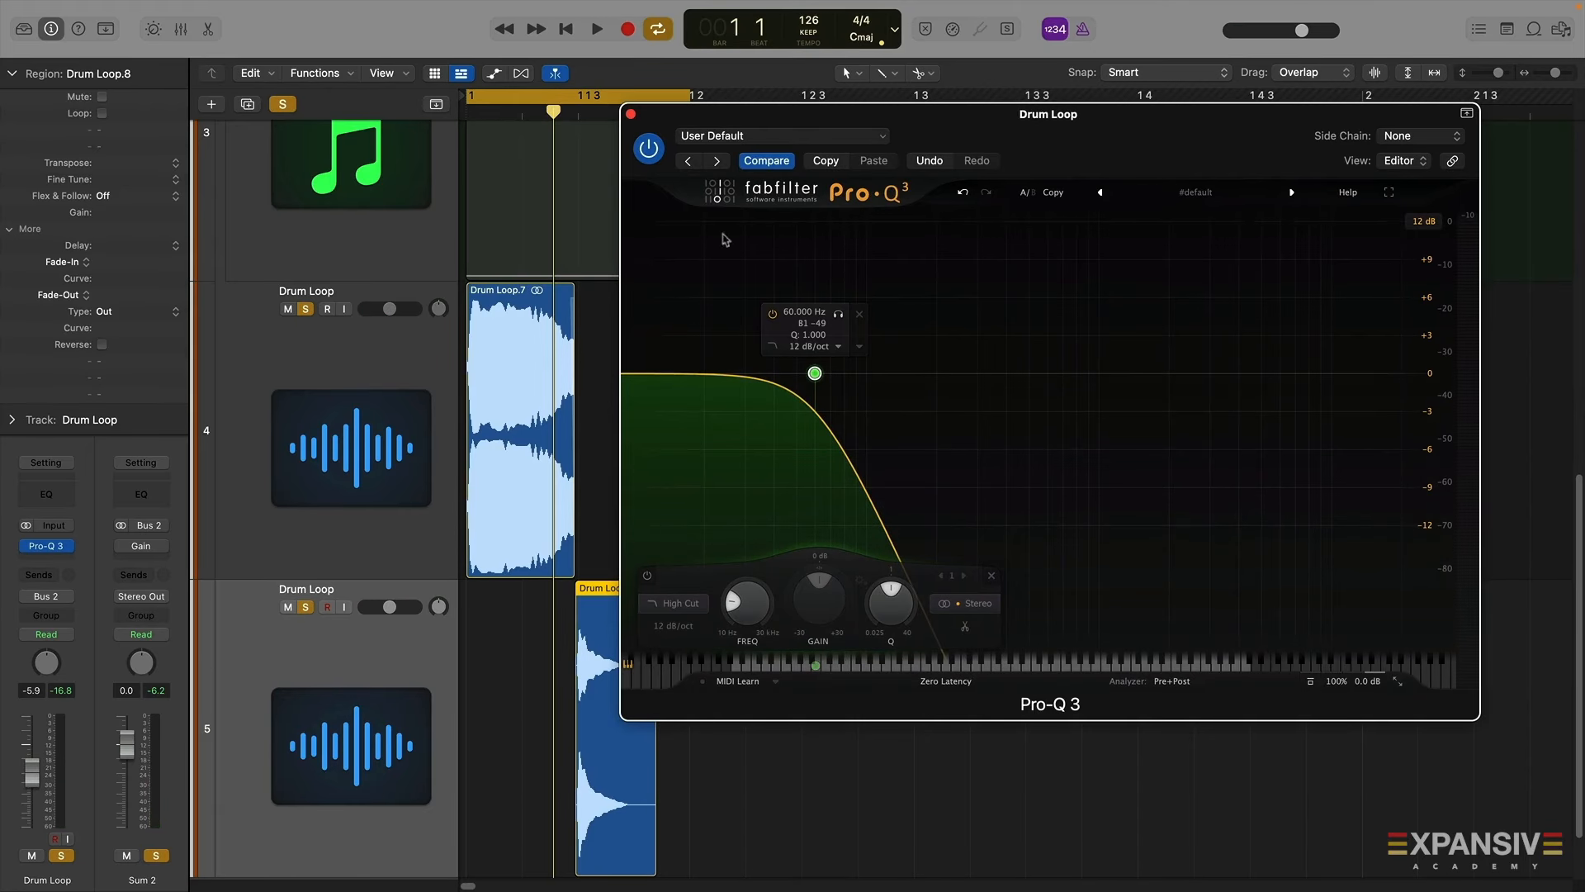
{"action": "left_click", "coordinate": [630, 115]}
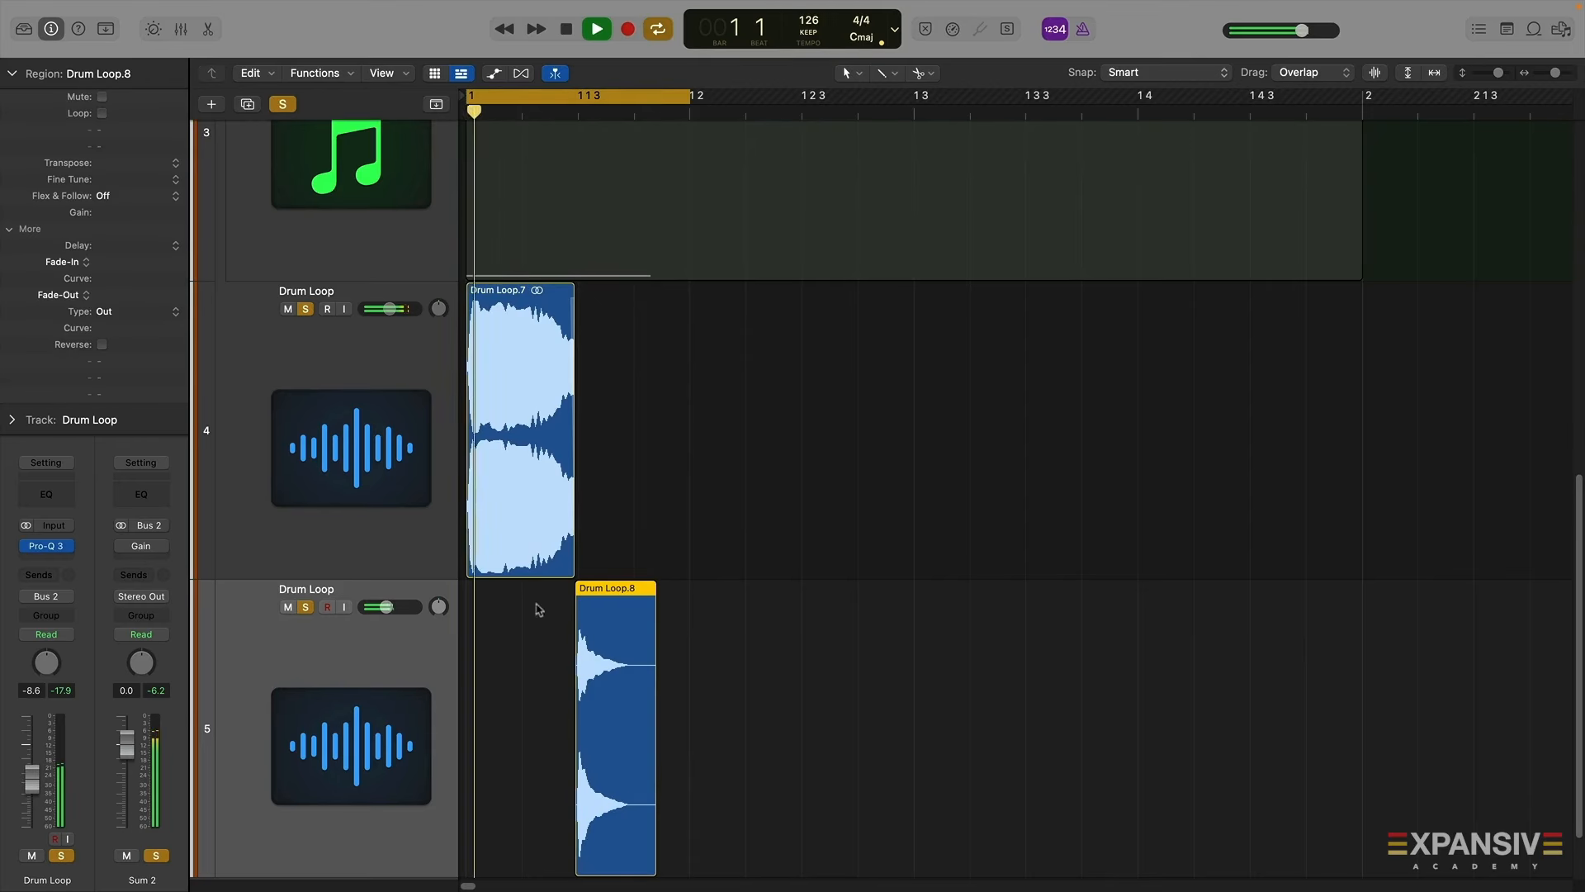
Select both Drum Loop tracks and combine them into a Summing Stack
{"action": "key", "text": "space"}
{"action": "left_click", "coordinate": [385, 367], "text": "shift"}
{"action": "right_click", "coordinate": [385, 366]}
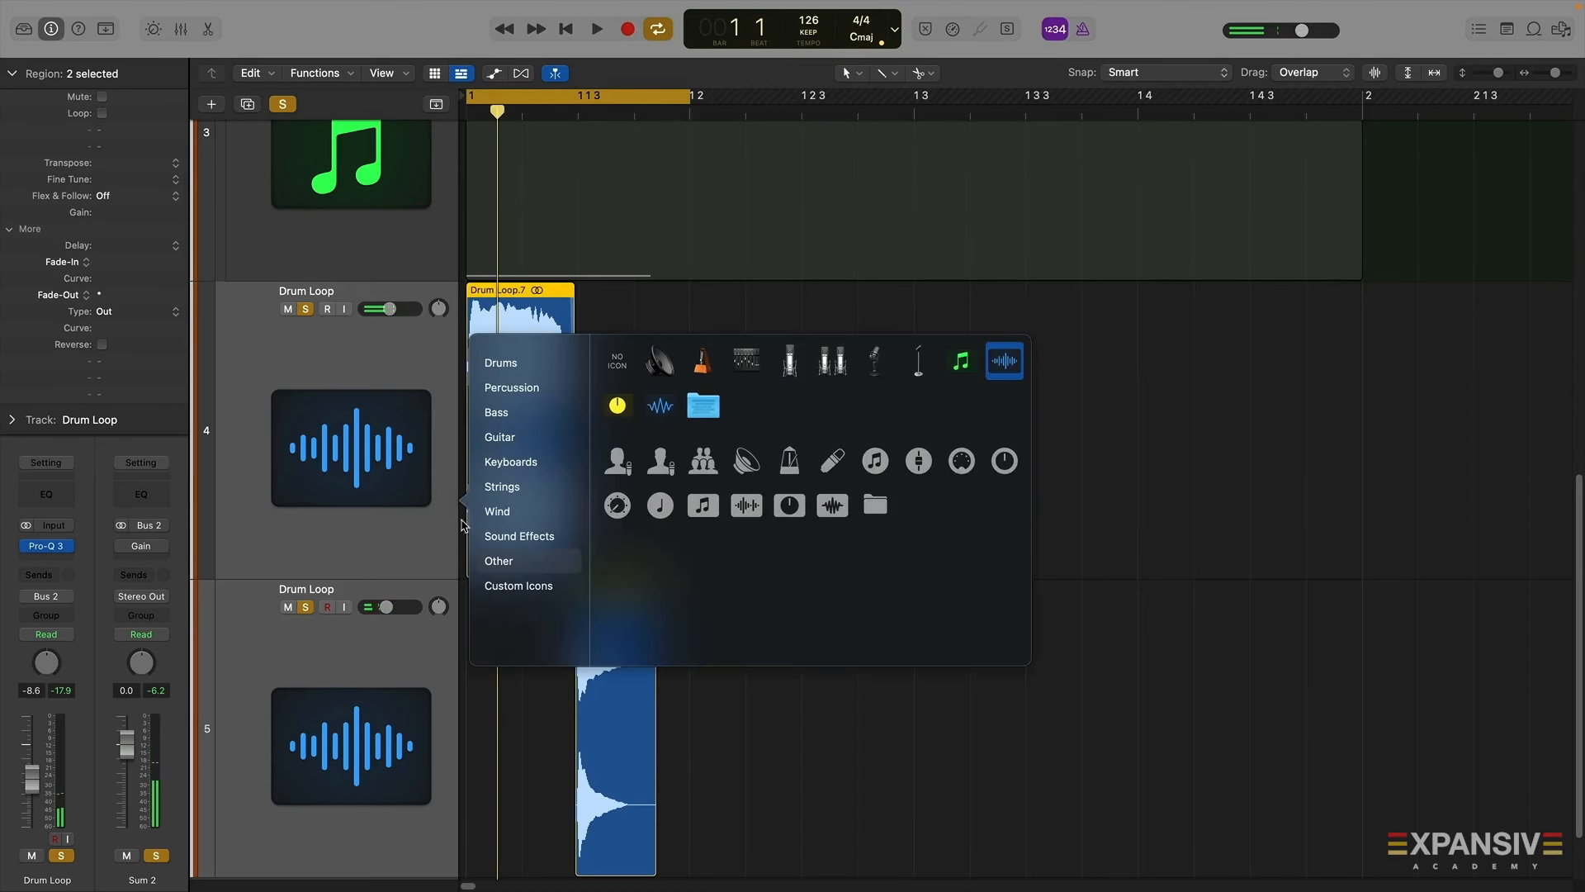
{"action": "right_click", "coordinate": [287, 551]}
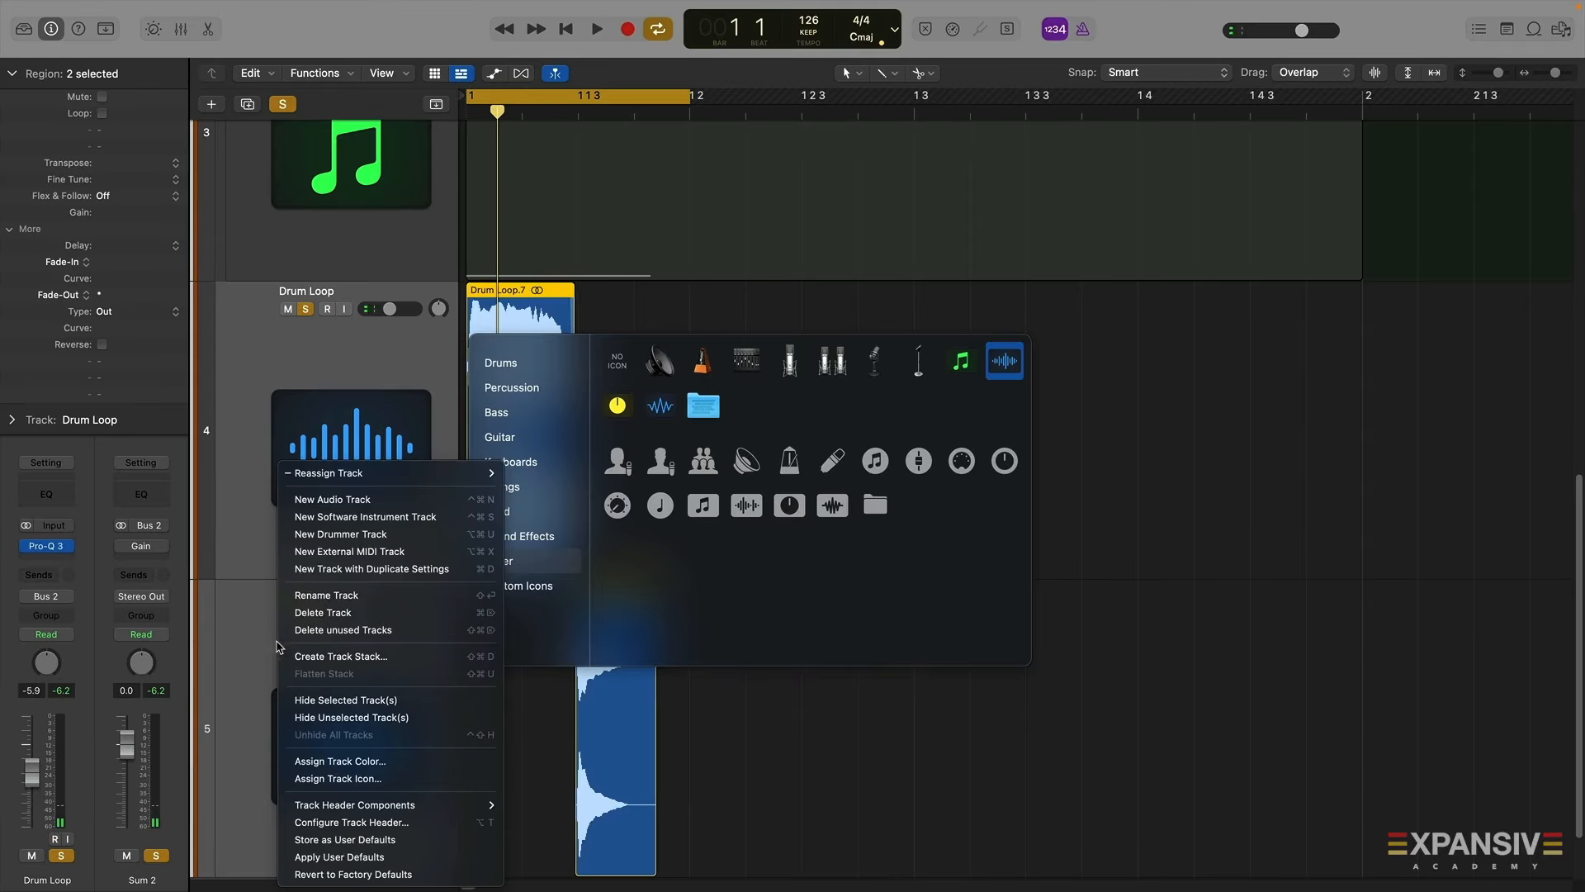
{"action": "left_click", "coordinate": [338, 656]}
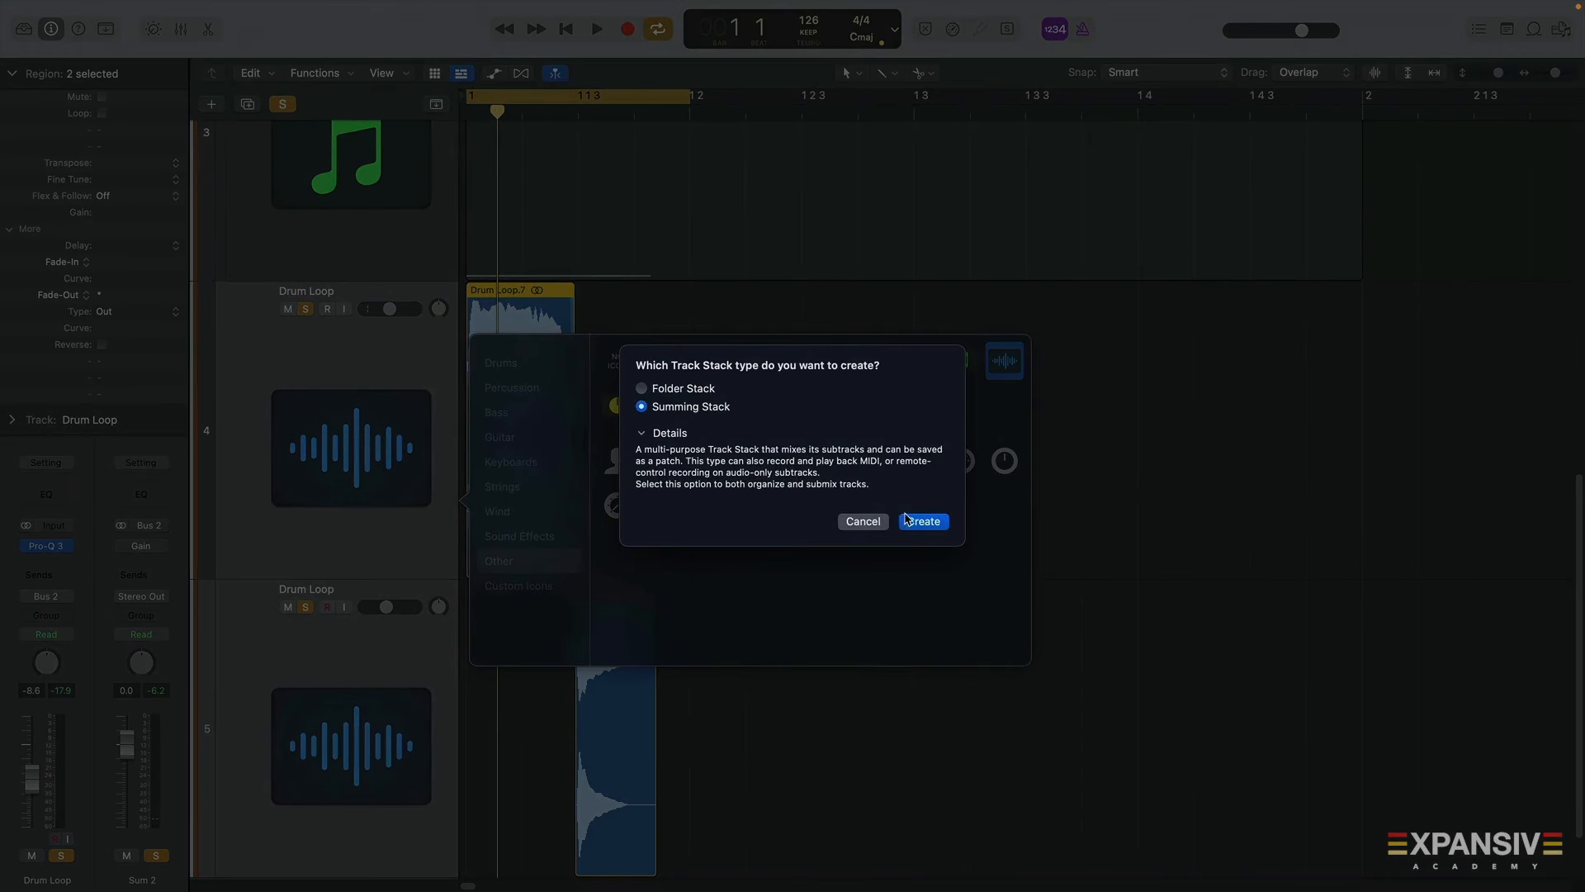
{"action": "left_click", "coordinate": [906, 519]}
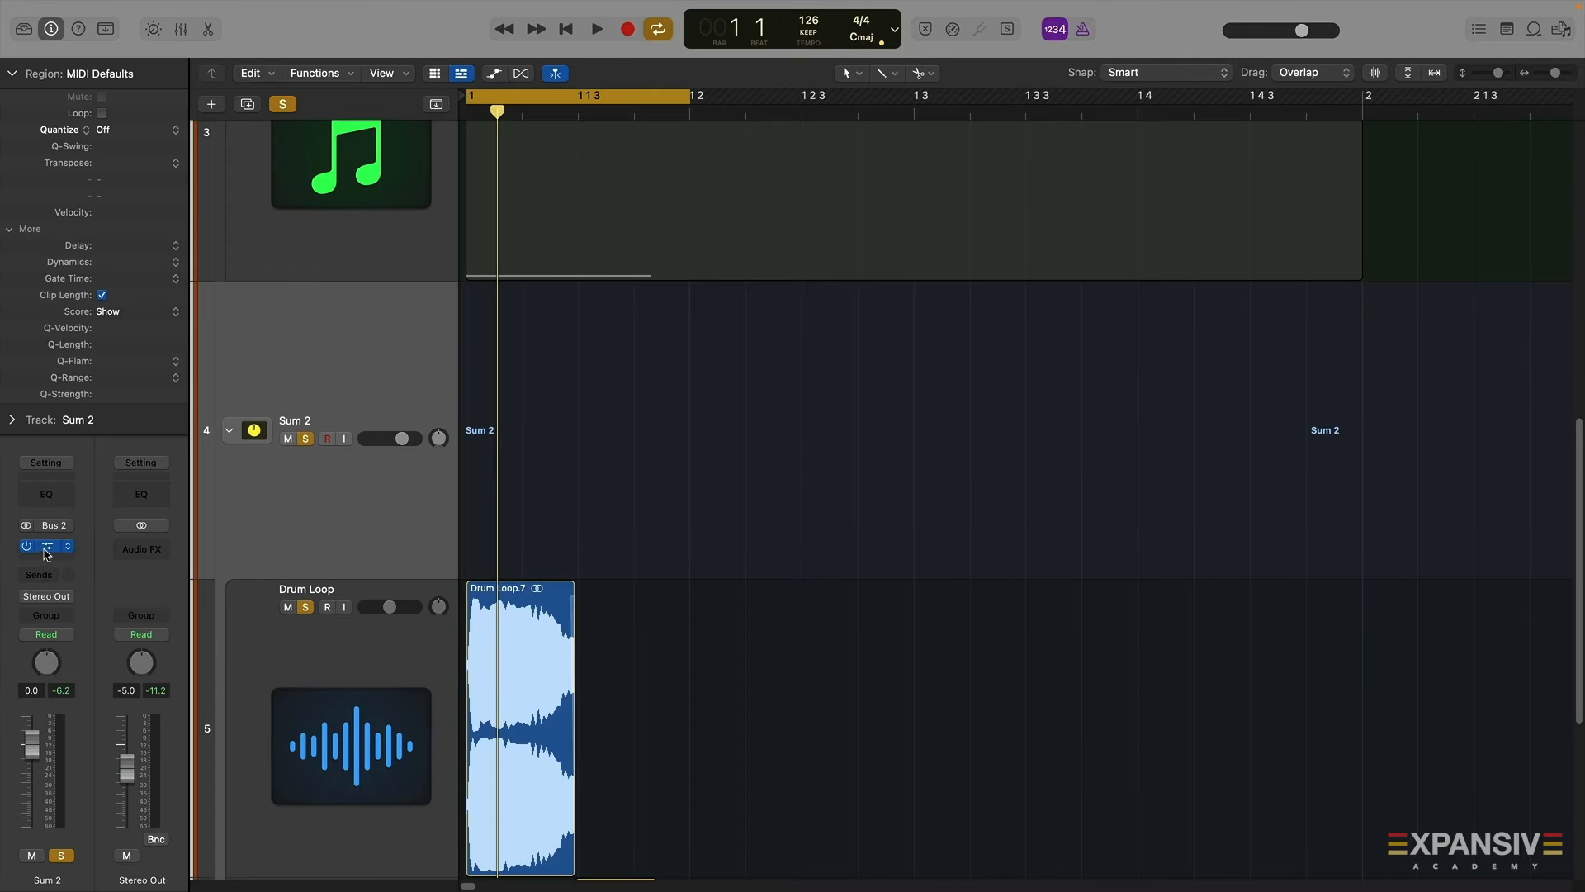
Open the Gain plugin on the Sum 2 stack, close it, and play the stacked kick
{"action": "left_click", "coordinate": [47, 547]}
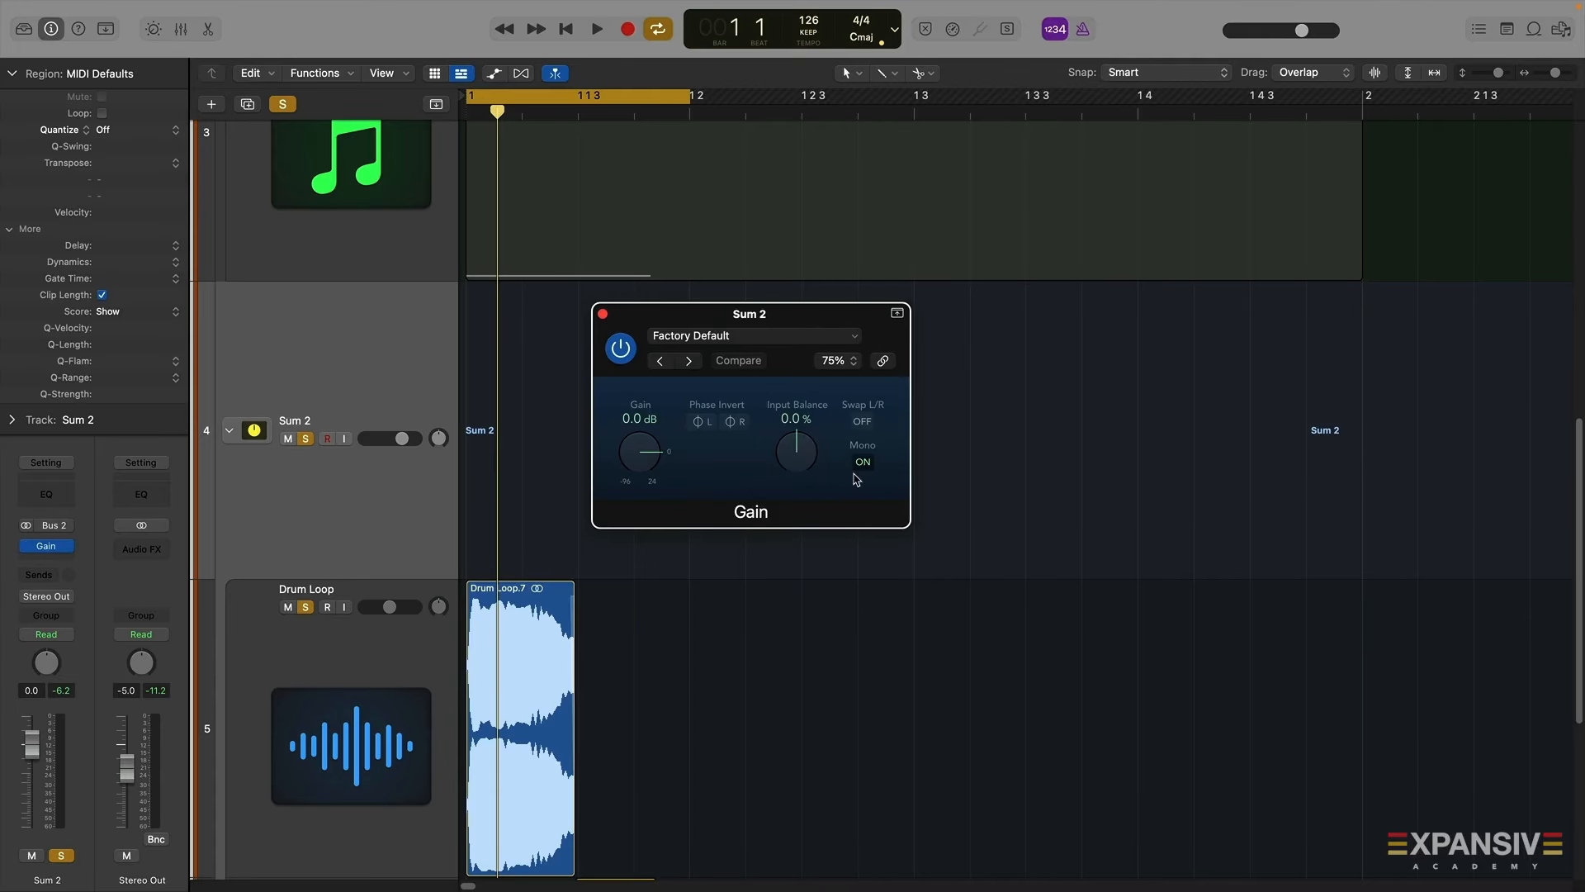
{"action": "key", "text": "space"}
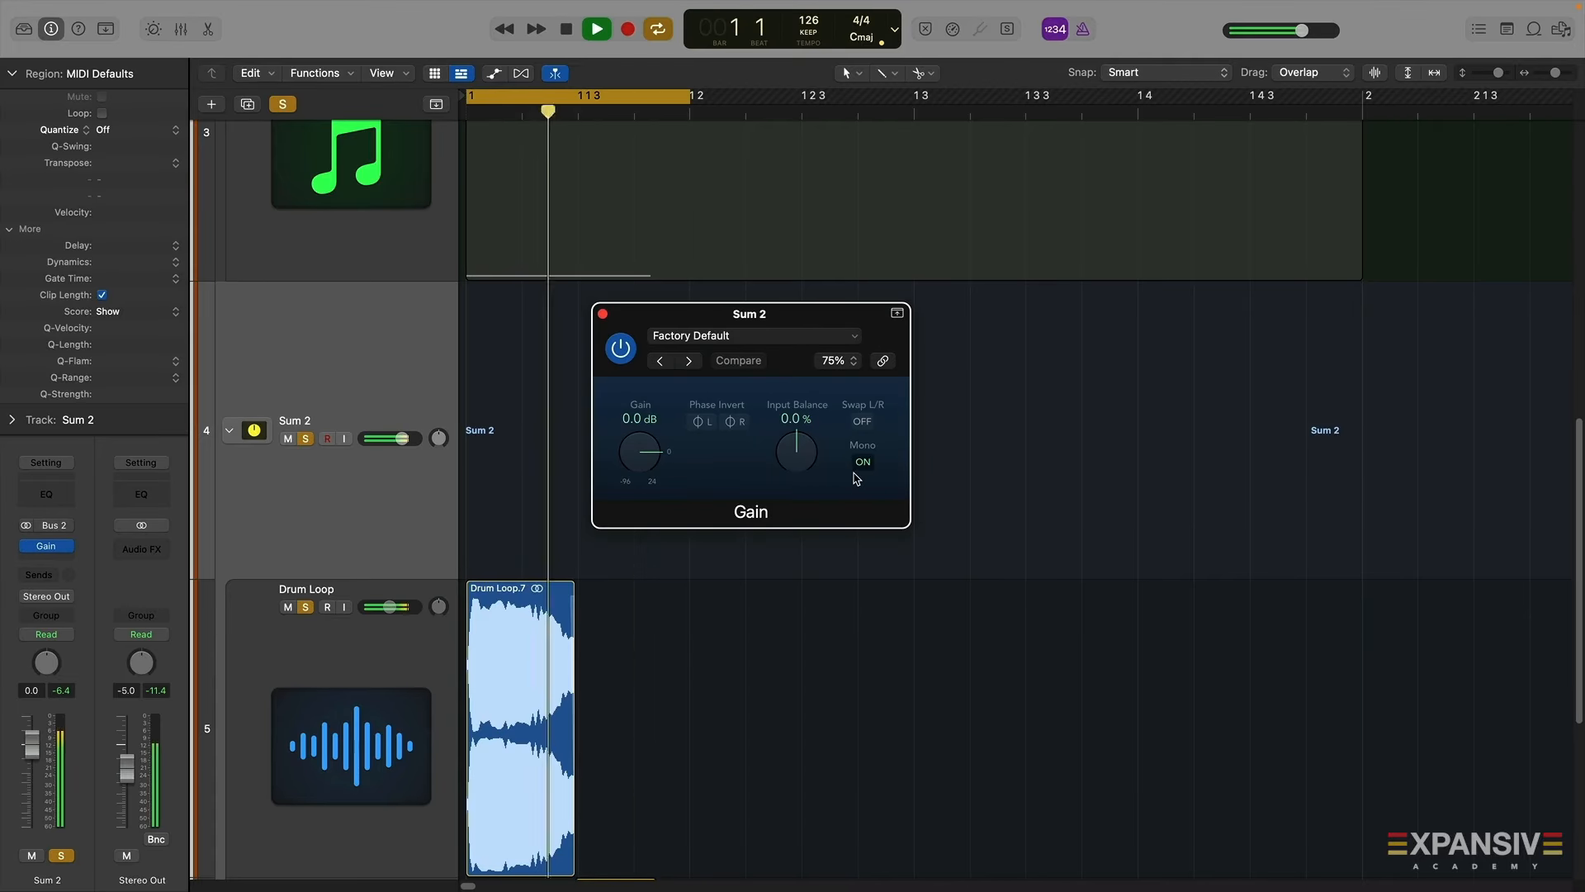
{"action": "left_click", "coordinate": [603, 314]}
{"action": "scroll", "coordinate": [604, 355], "scroll_direction": "down", "scroll_amount": 2}
{"action": "scroll", "coordinate": [604, 355], "scroll_direction": "down", "scroll_amount": 3}
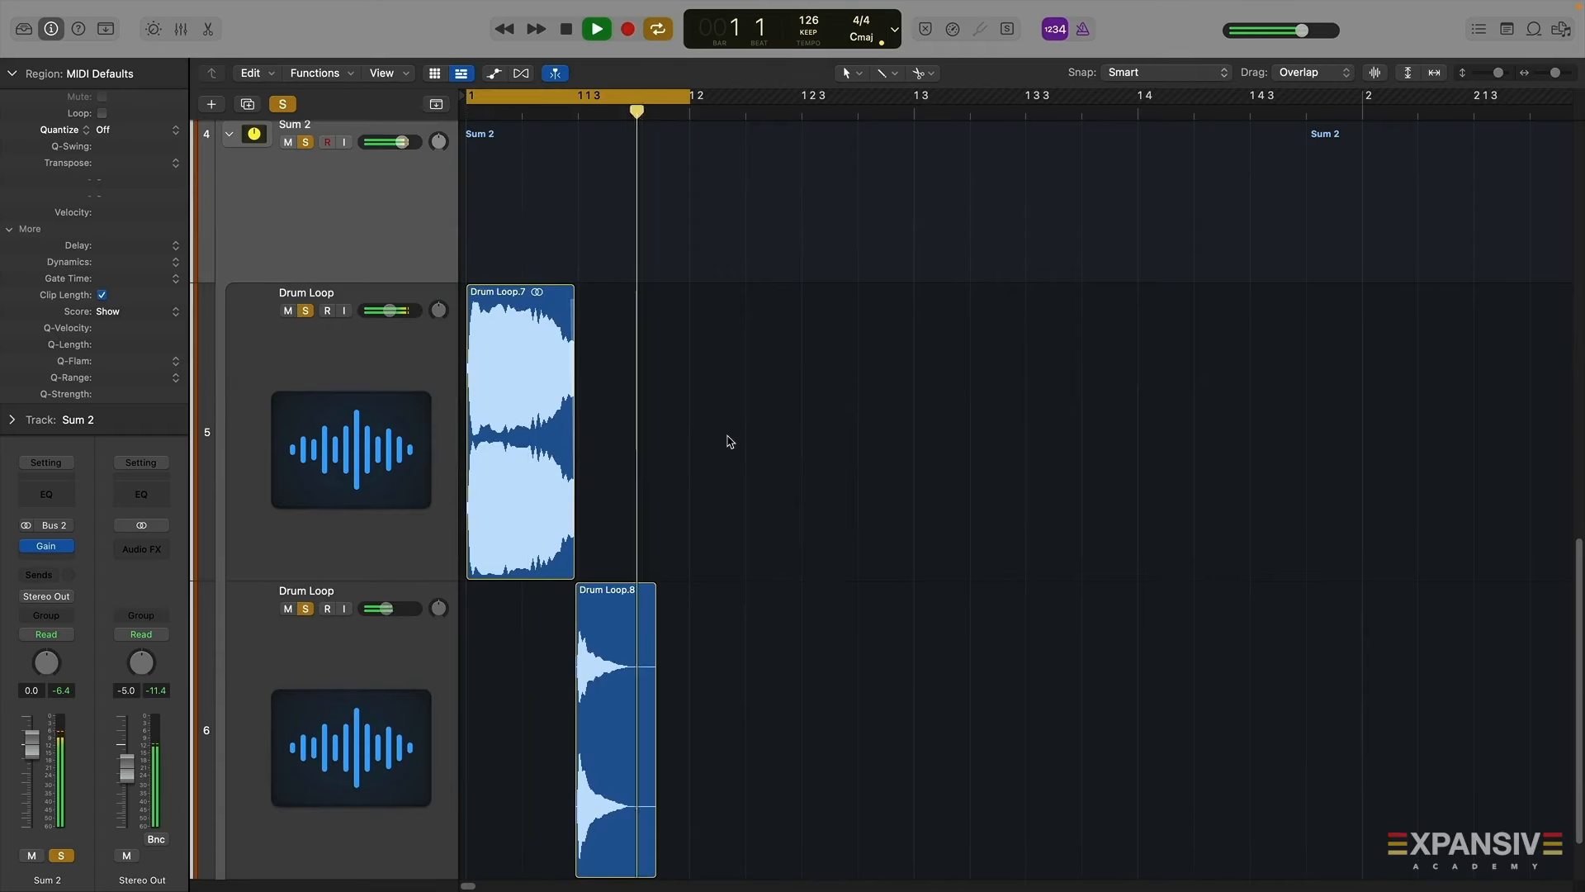
{"action": "key", "text": "space"}
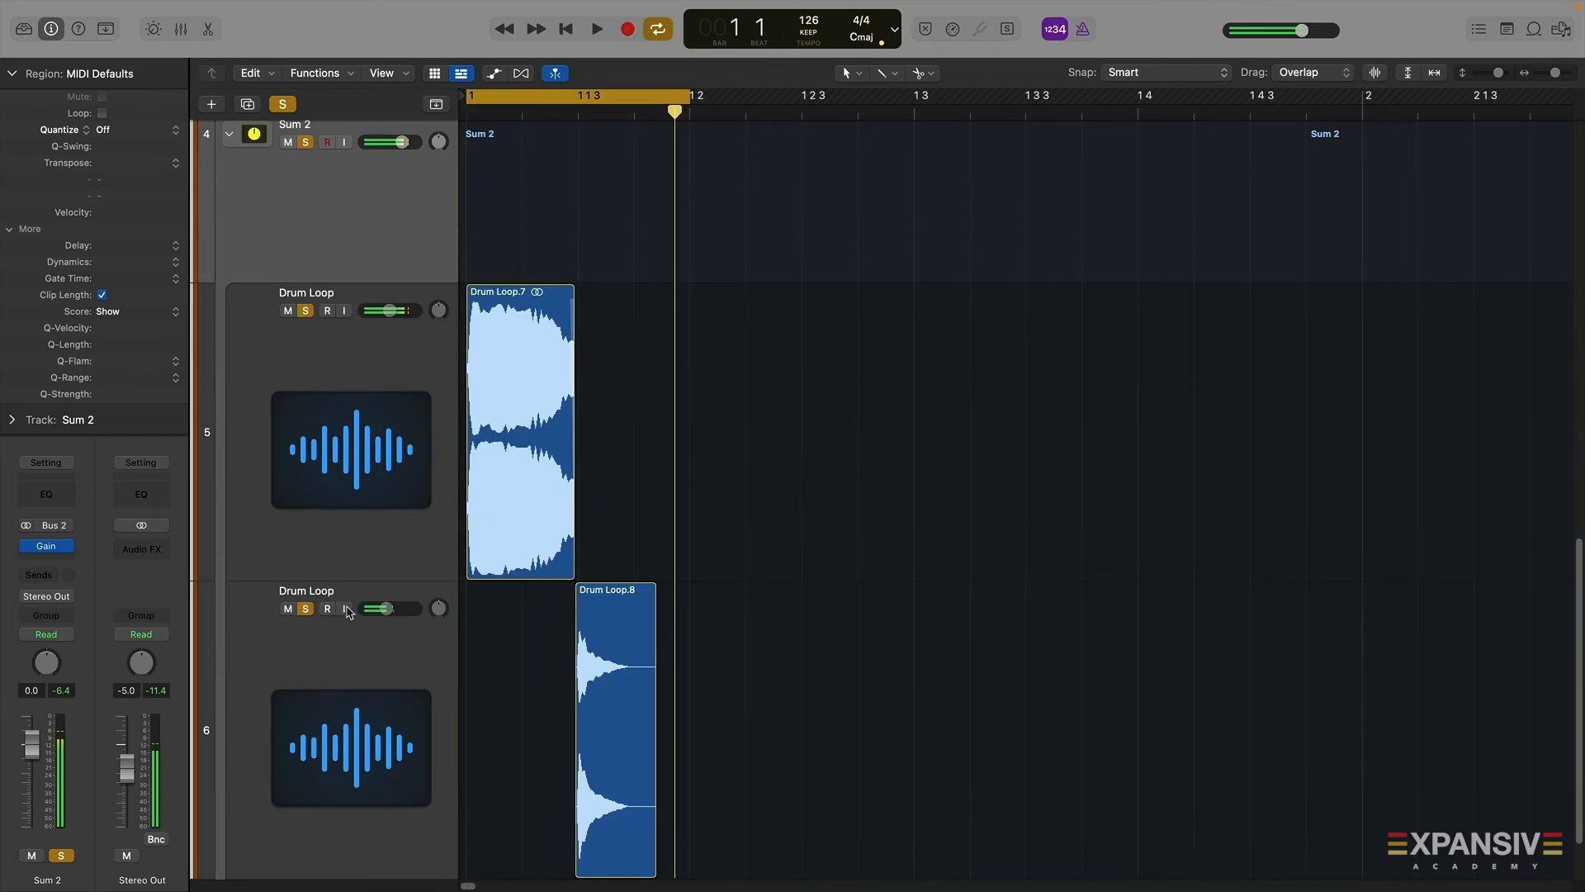
Audition the second Drum Loop track and open then close the Smart Controls panel during playback
{"action": "left_click", "coordinate": [288, 609]}
{"action": "key", "text": "b"}
{"action": "key", "text": "space"}
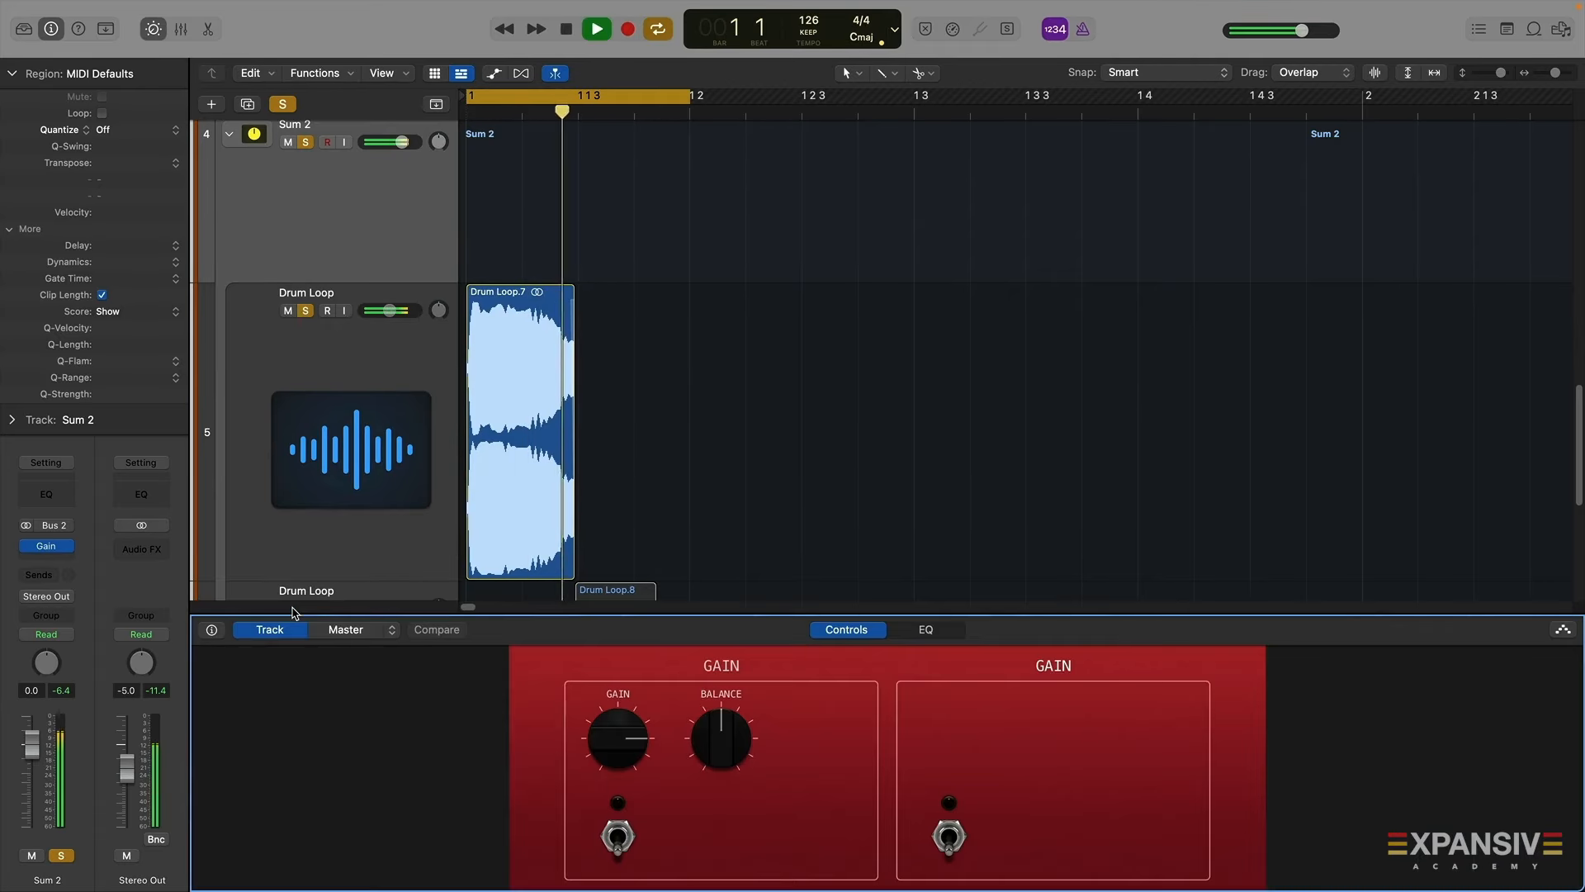
{"action": "left_click_drag", "start_coordinate": [377, 611], "coordinate": [376, 883]}
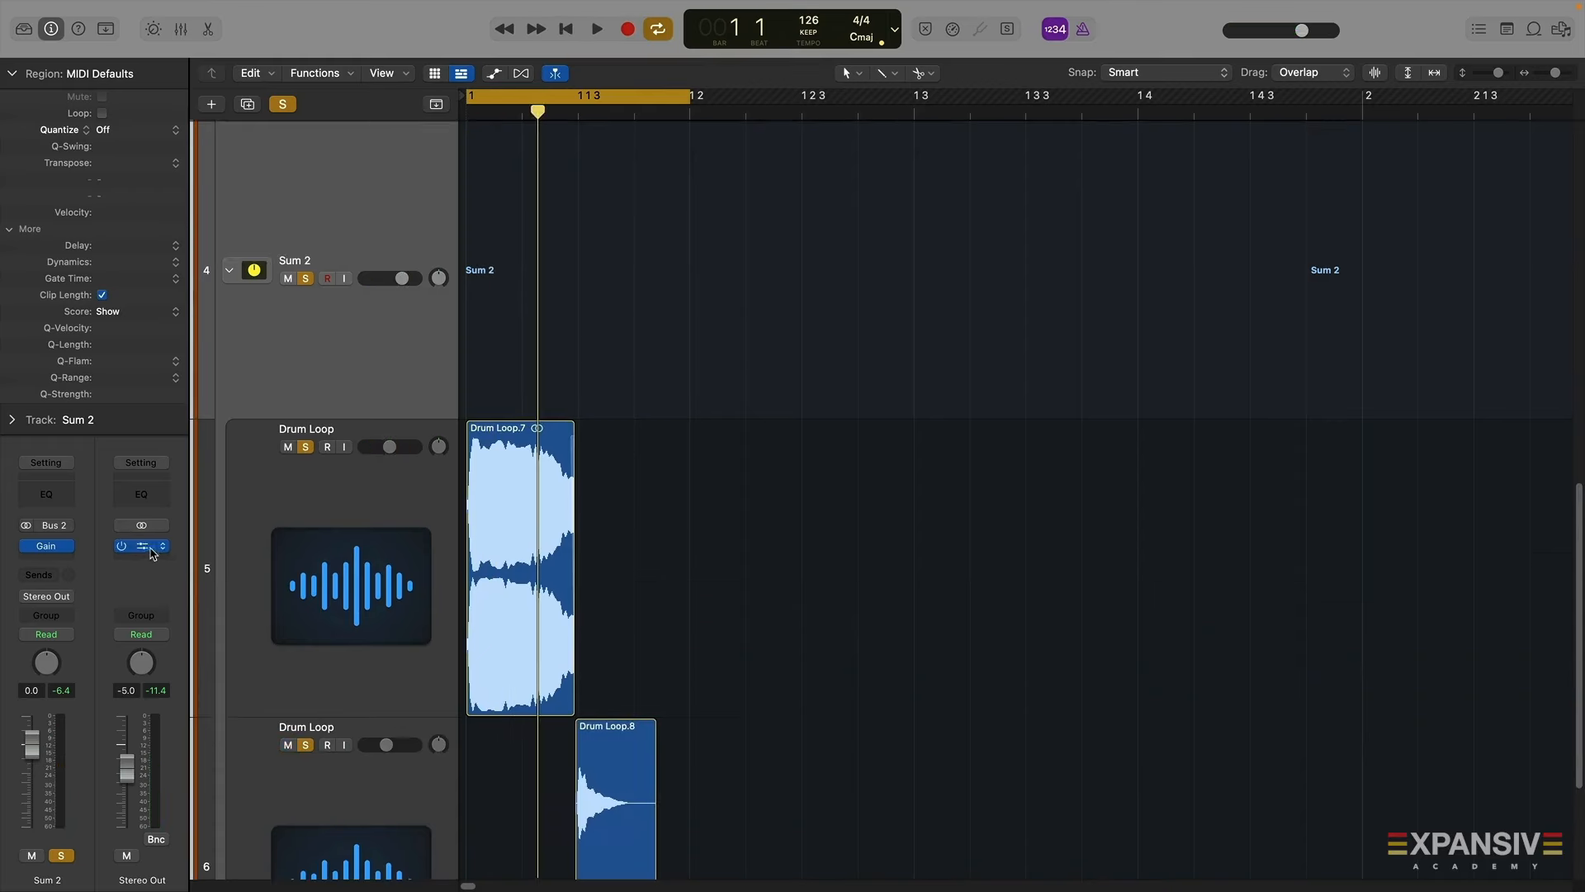
Play the drum loop layers with the Stereo Out Pro-Q 3 analyzer open, toggling the second Drum Loop track's solo off and on
{"action": "scroll", "coordinate": [735, 634], "scroll_direction": "down", "scroll_amount": 5}
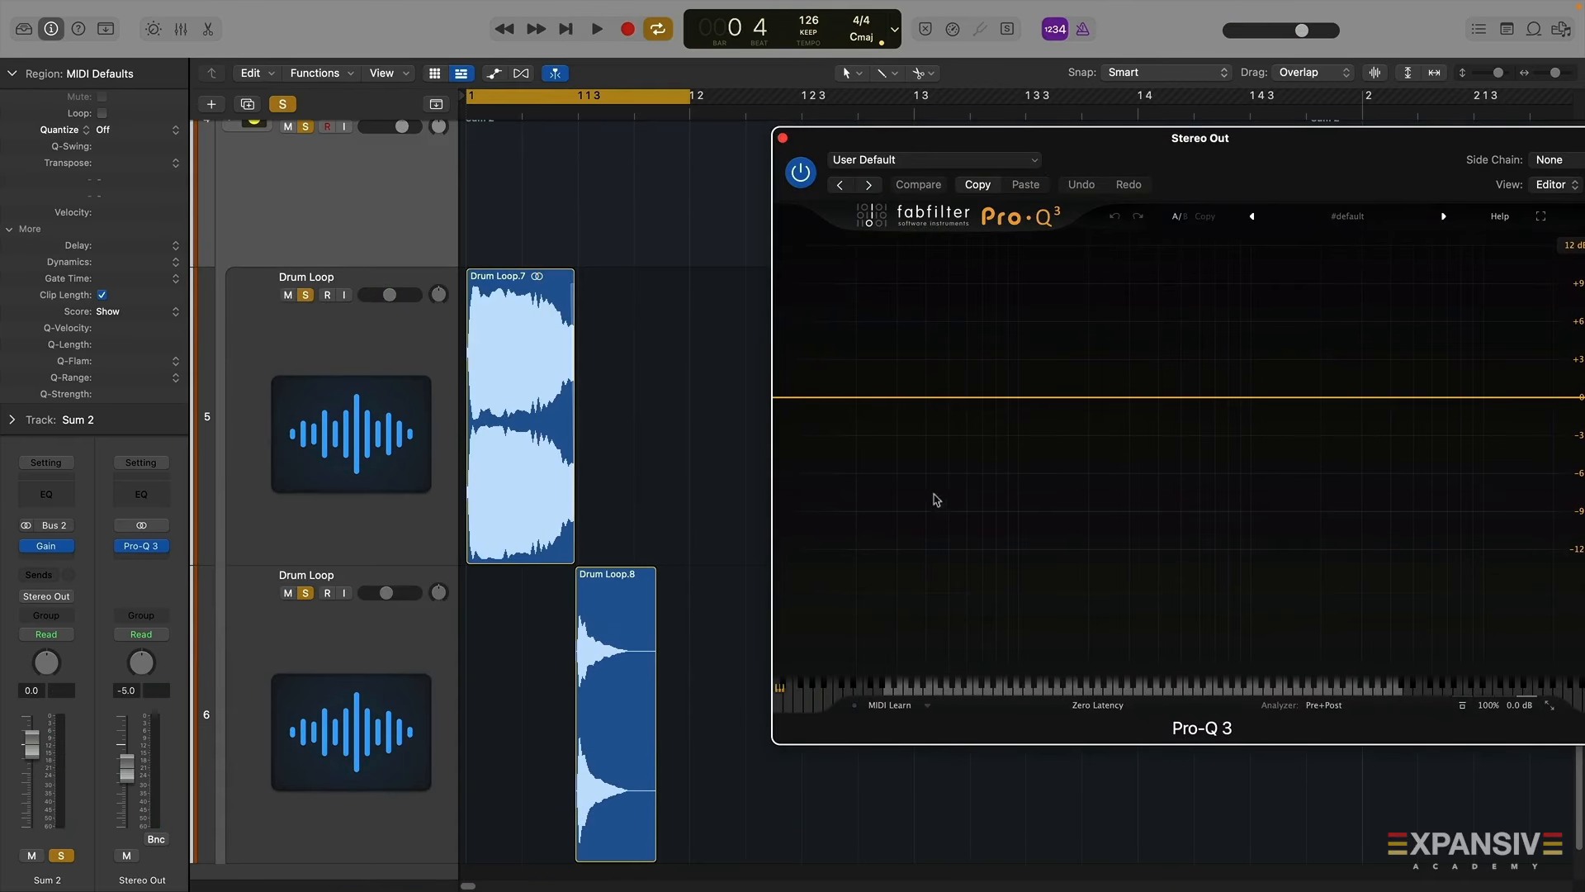
{"action": "key", "text": "space"}
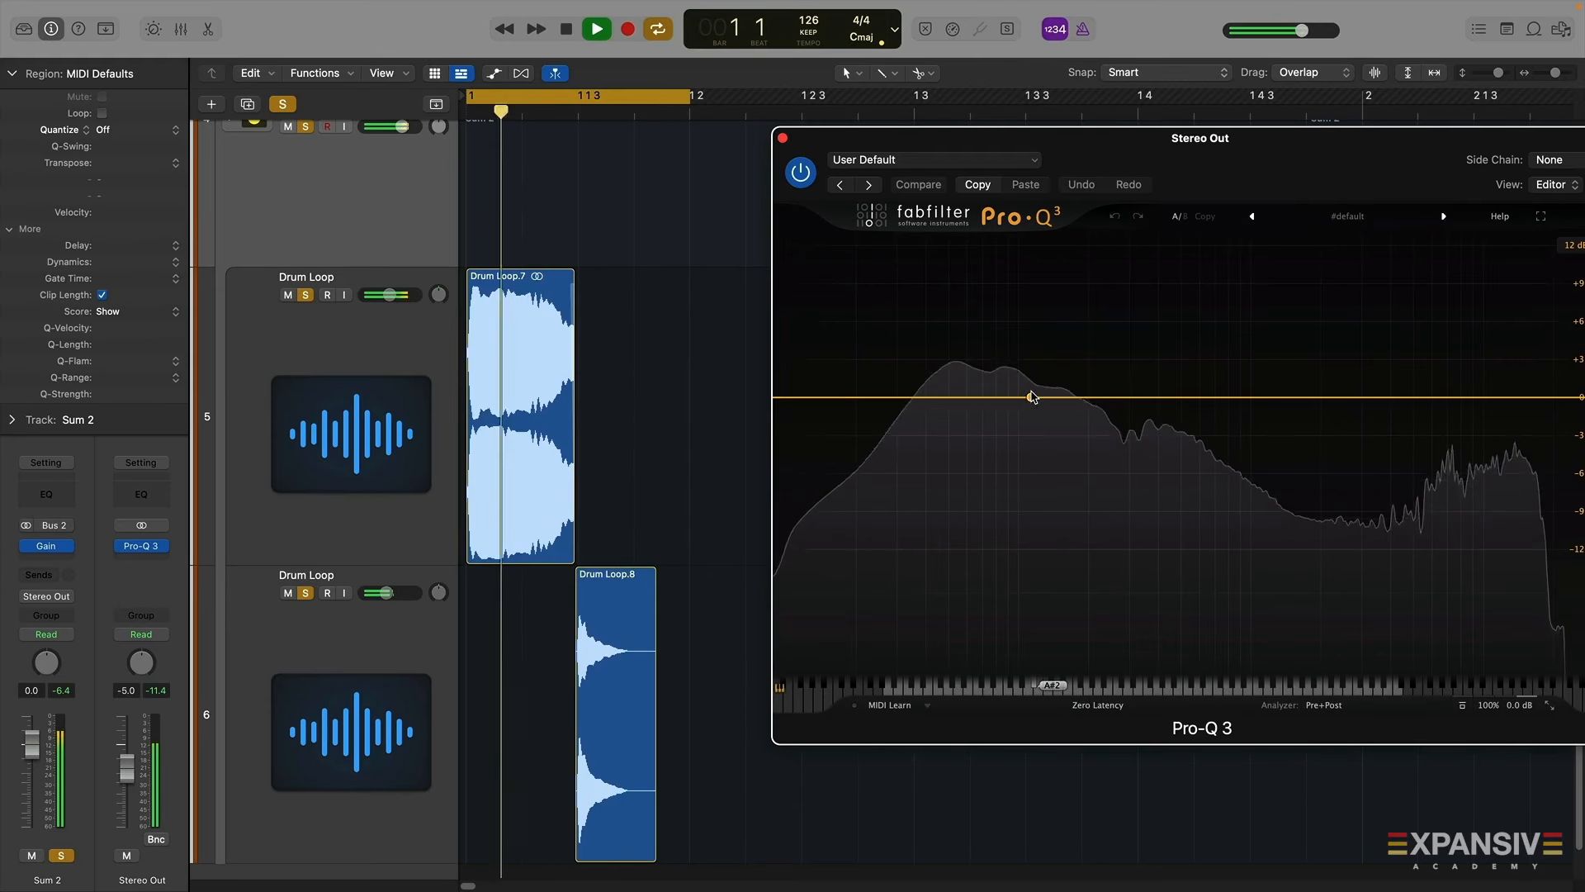
{"action": "left_click", "coordinate": [309, 596]}
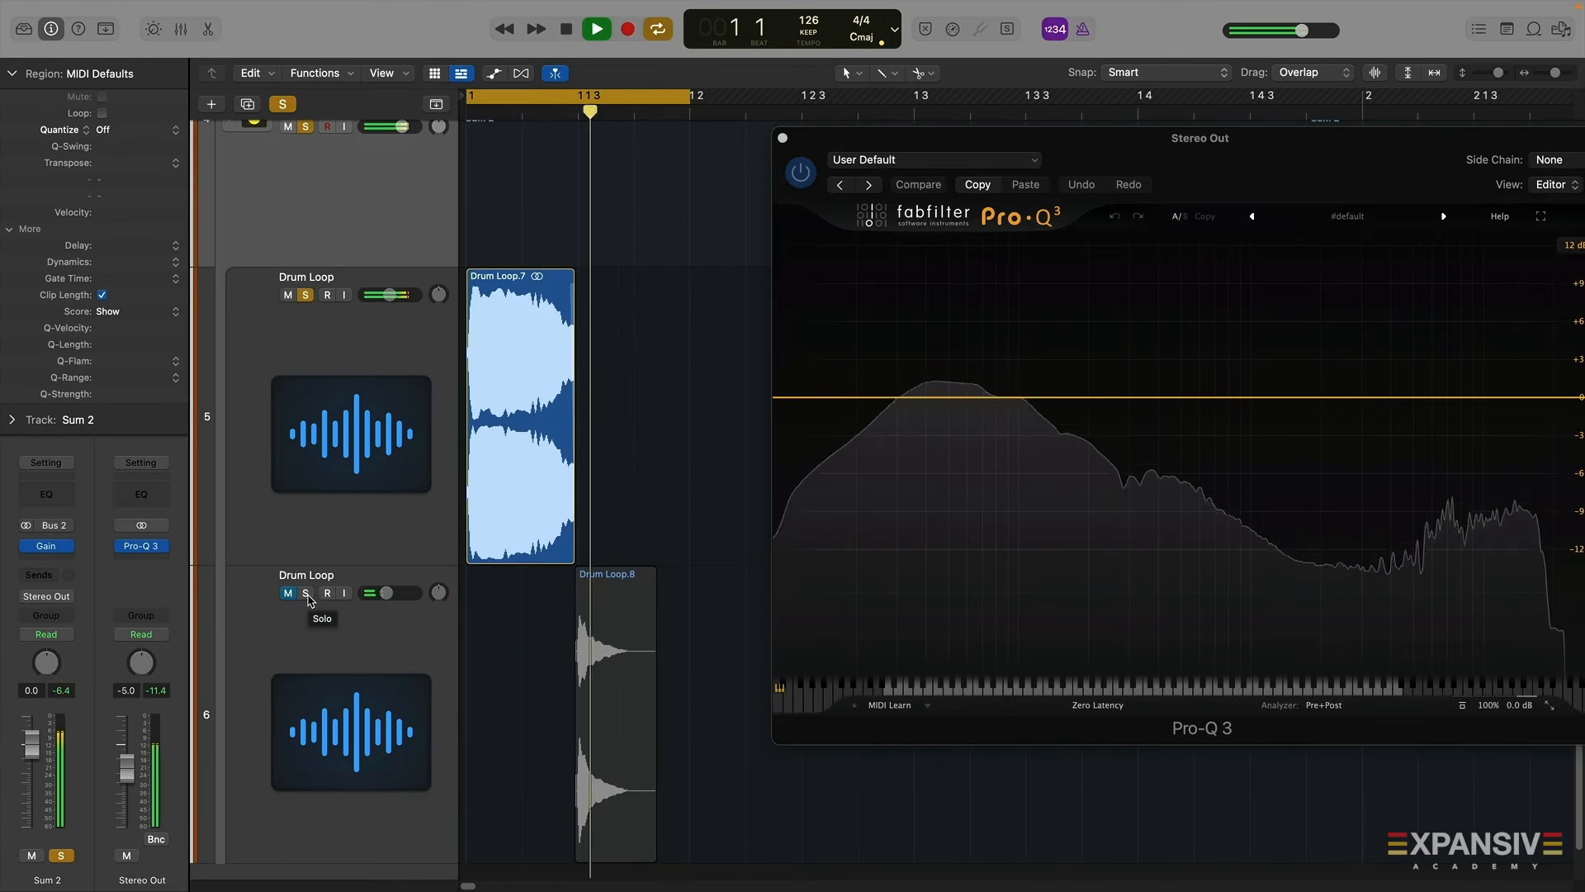
{"action": "left_click", "coordinate": [307, 593]}
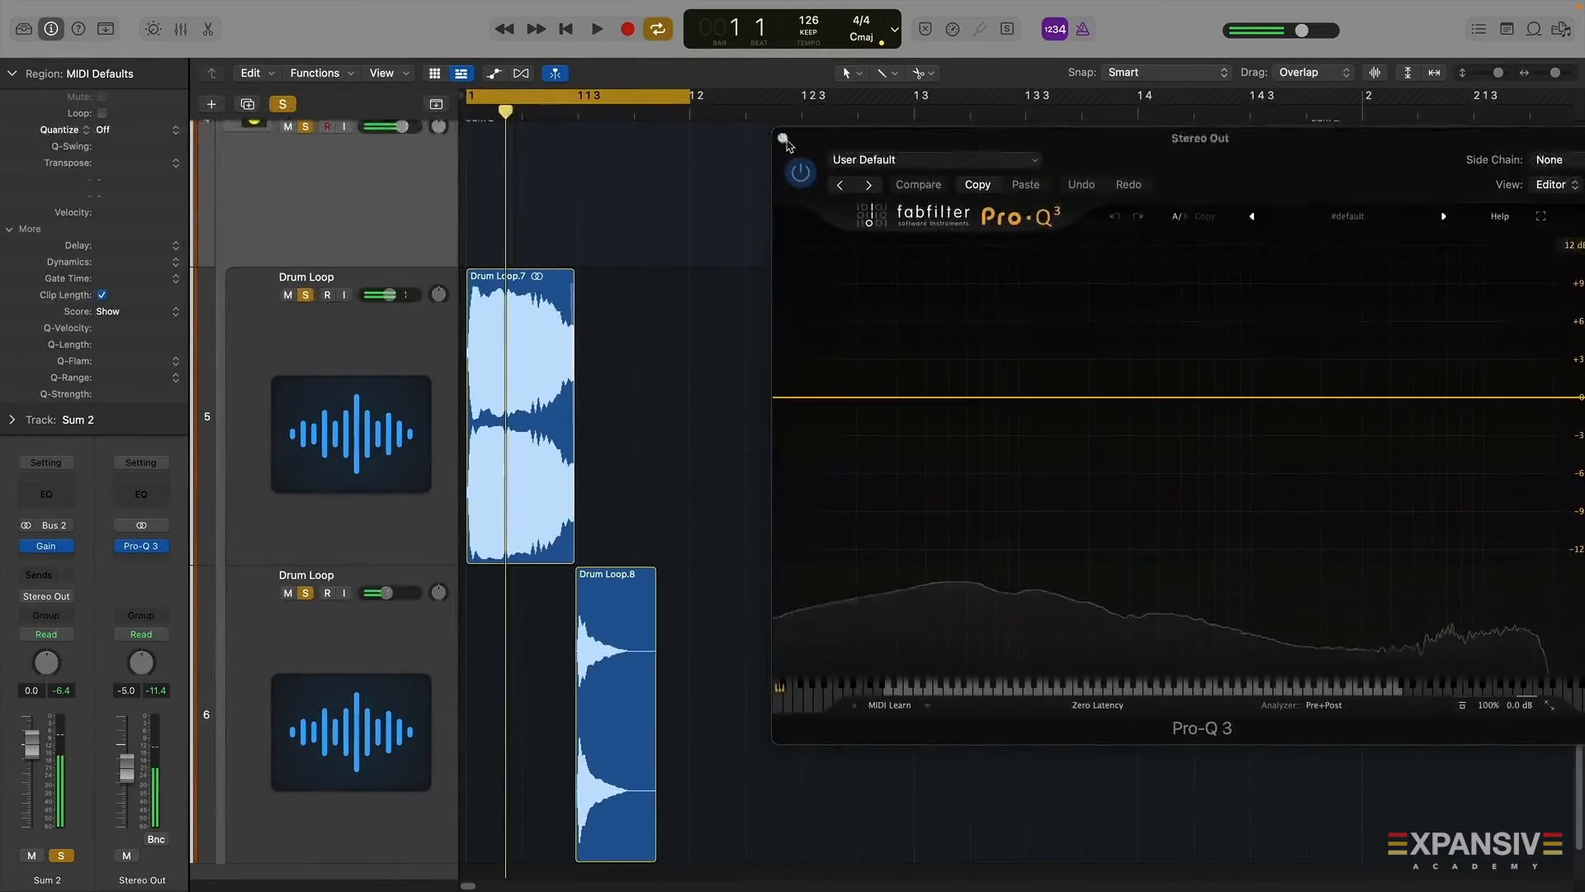
Close the Pro-Q 3 window and unsolo the Sum 2 stack
{"action": "left_click", "coordinate": [783, 139]}
{"action": "scroll", "coordinate": [1186, 367], "scroll_direction": "up", "scroll_amount": 4}
{"action": "left_click_drag", "start_coordinate": [1493, 79], "coordinate": [1477, 97]}
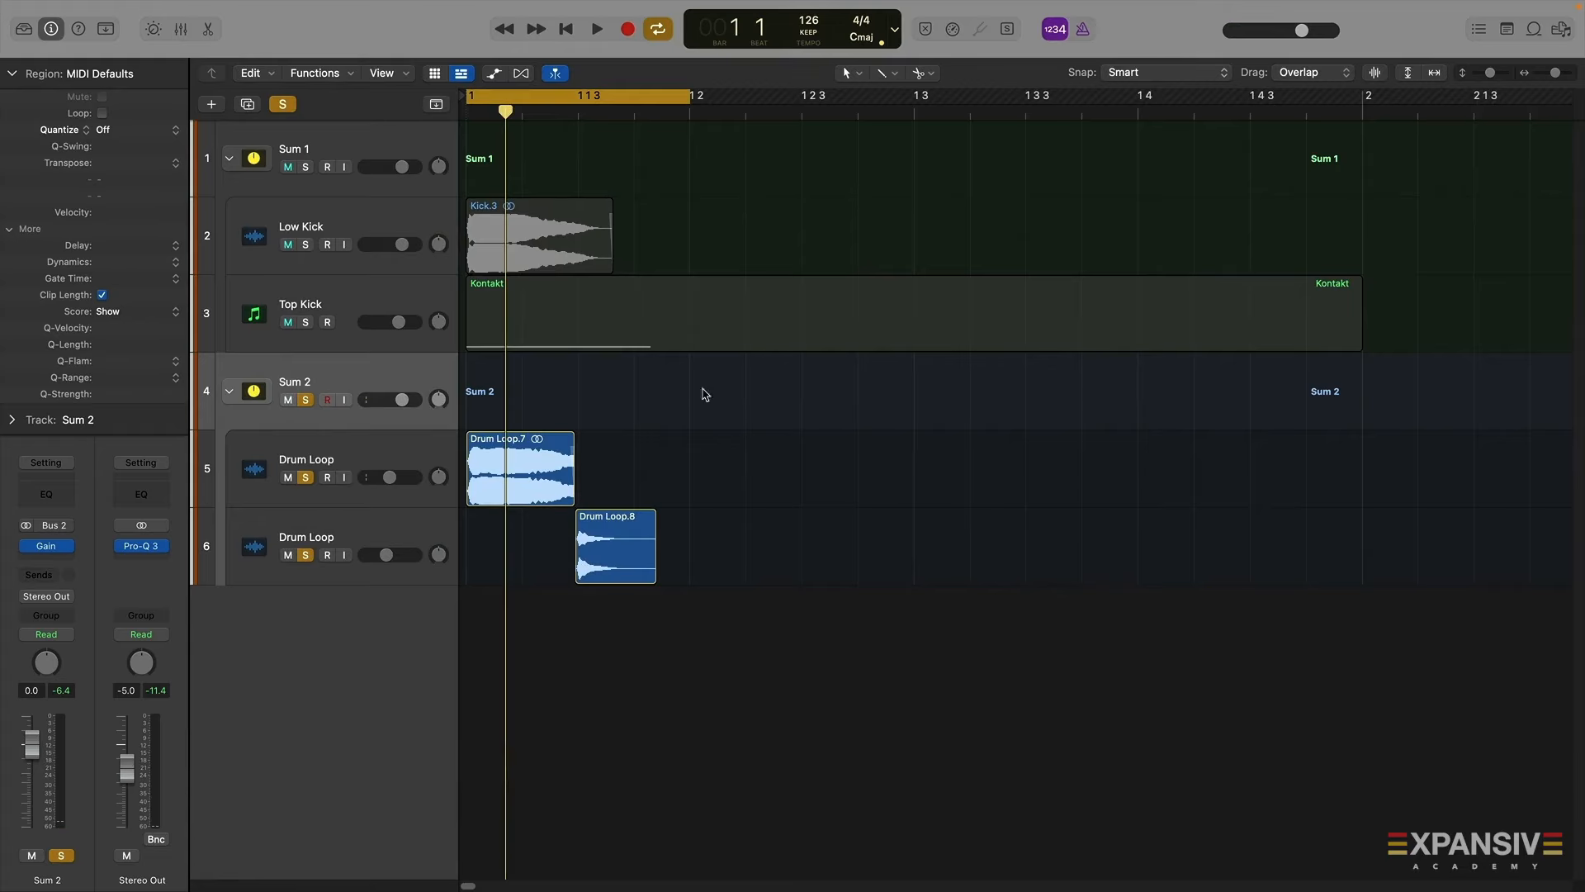
{"action": "left_click", "coordinate": [306, 401]}
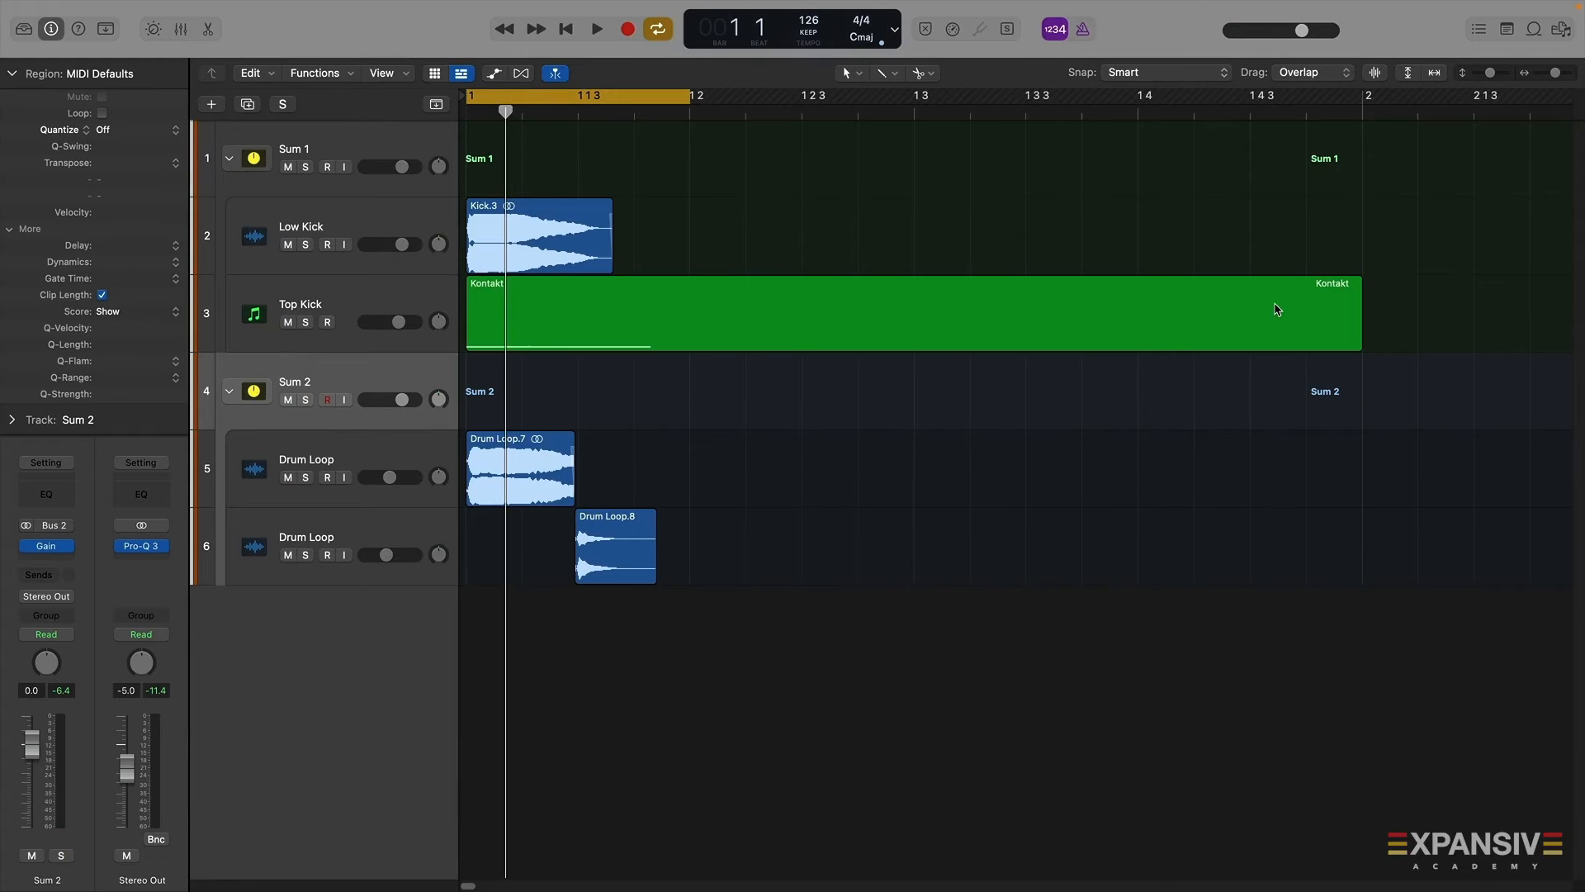